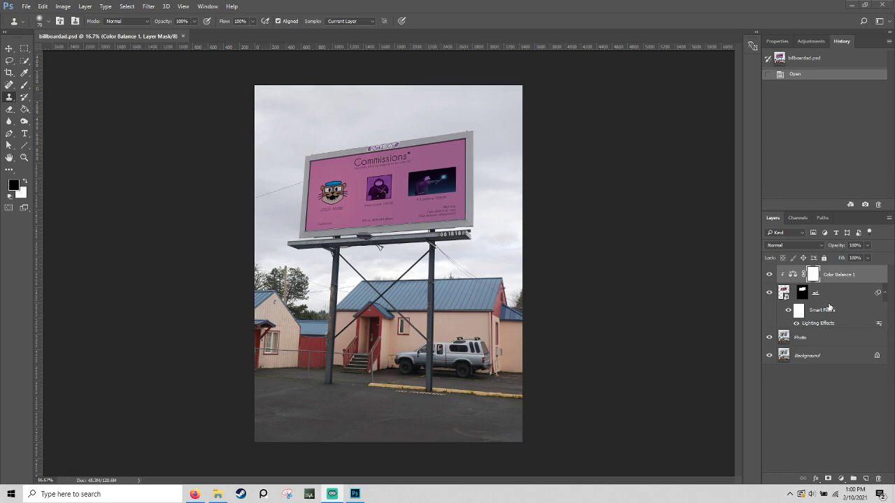
Start the Add Noise filter on the ad layer and make the noise monochromatic
click(832, 299)
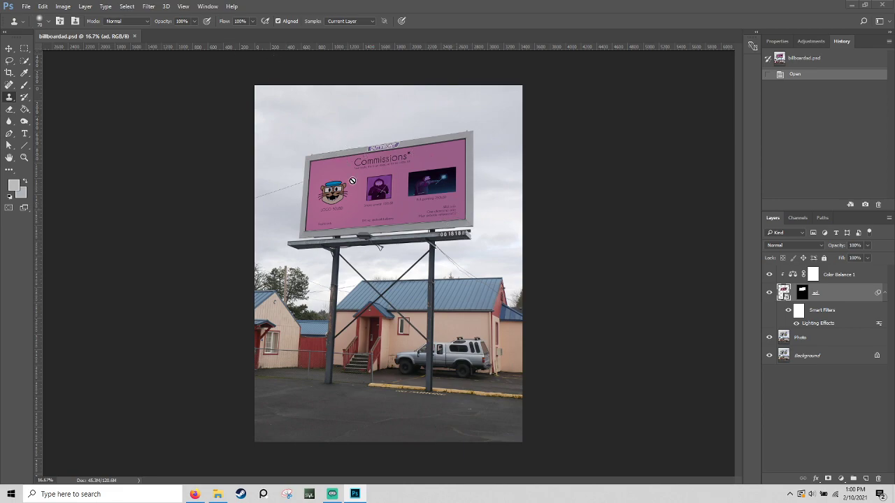
click(149, 6)
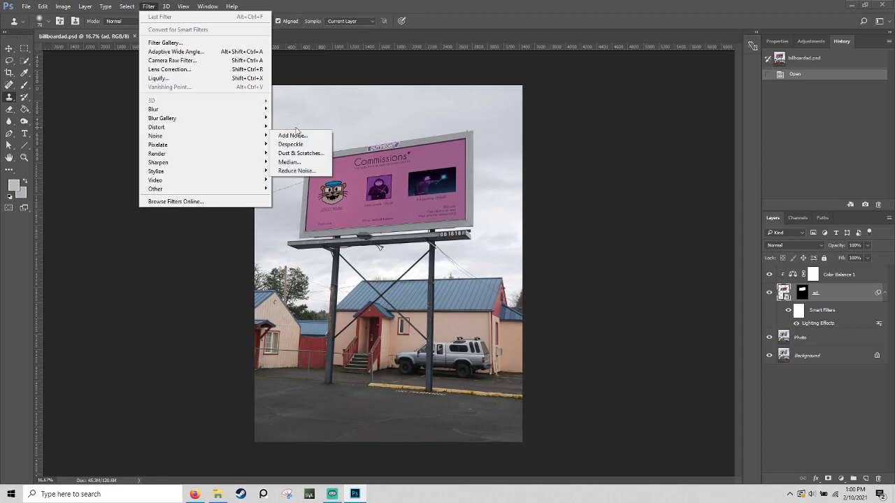
mouse_move(238, 136)
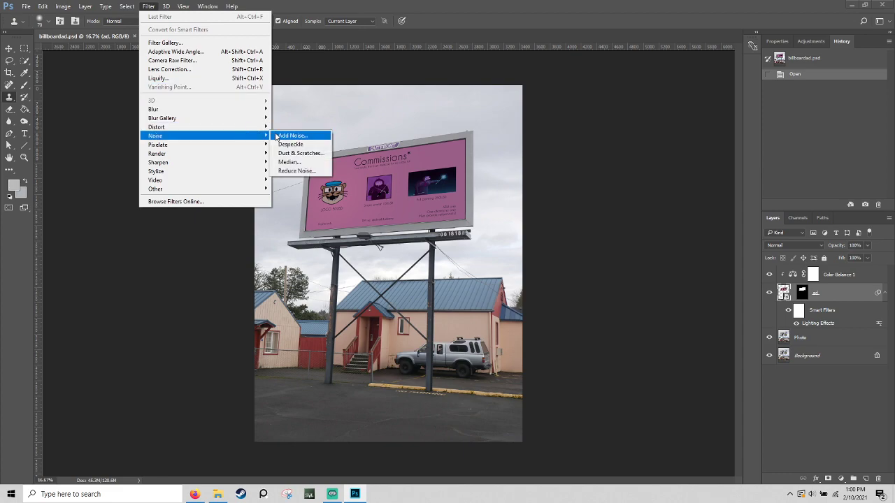
click(276, 135)
drag(434, 103, 533, 107)
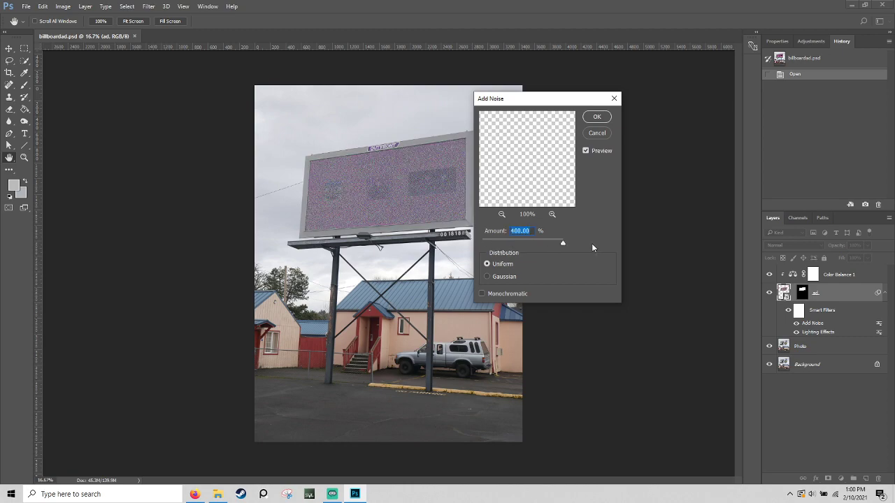
drag(562, 248, 519, 247)
click(507, 293)
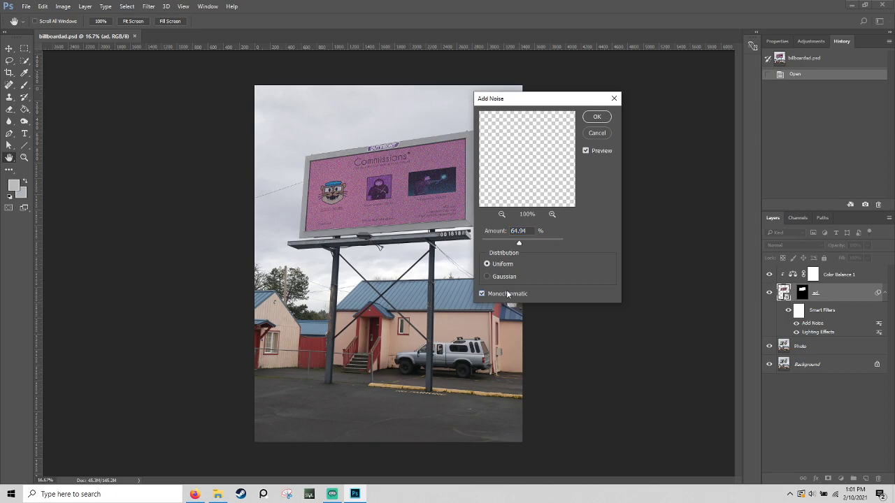
Reduce the noise amount to a few percent, choose Gaussian distribution and apply the noise to the ad
drag(517, 244, 490, 247)
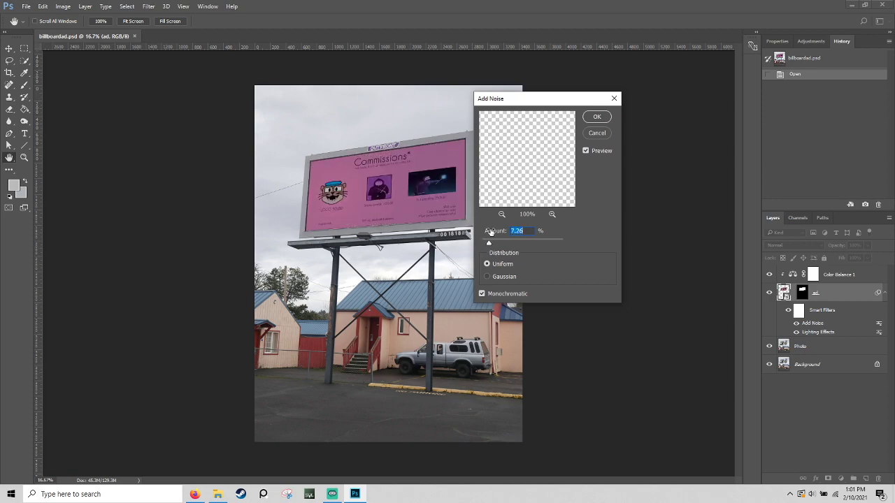
mouse_move(489, 245)
mouse_down()
mouse_move(498, 246)
mouse_move(490, 250)
mouse_up()
click(493, 277)
click(494, 266)
click(491, 278)
drag(490, 247, 487, 247)
click(602, 120)
Compare the billboard ad up close with the Add Noise smart filter turned off and back on
key(ctrl+plus)
key(ctrl+plus)
key(ctrl+plus)
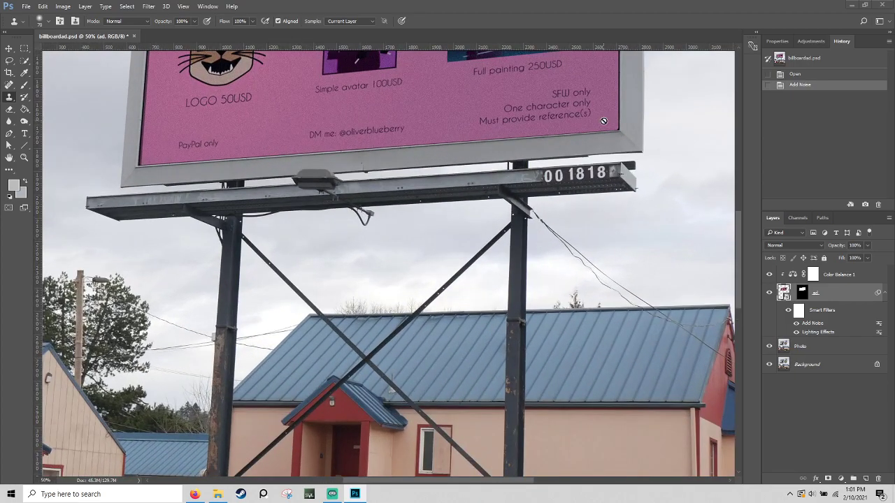
drag(604, 147, 545, 376)
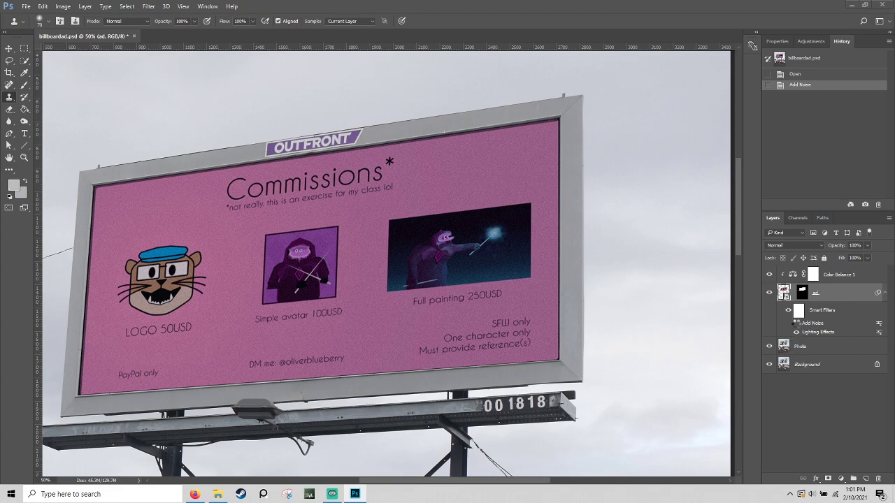
click(795, 323)
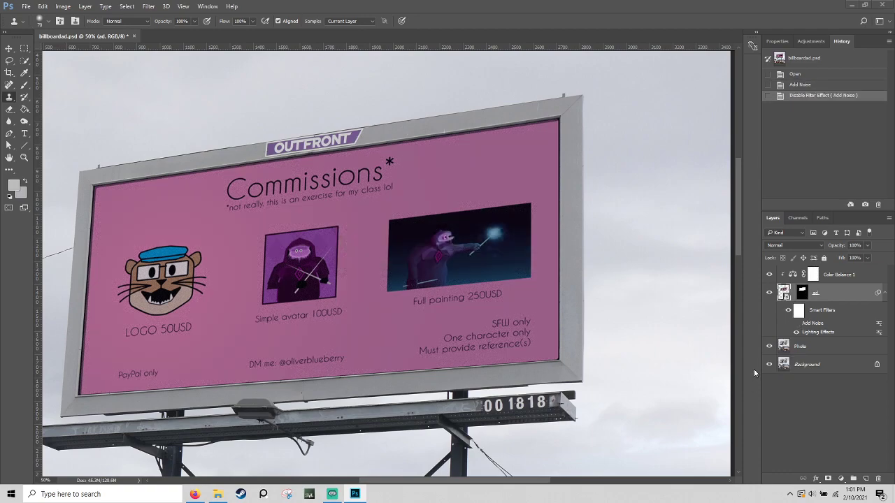
click(791, 322)
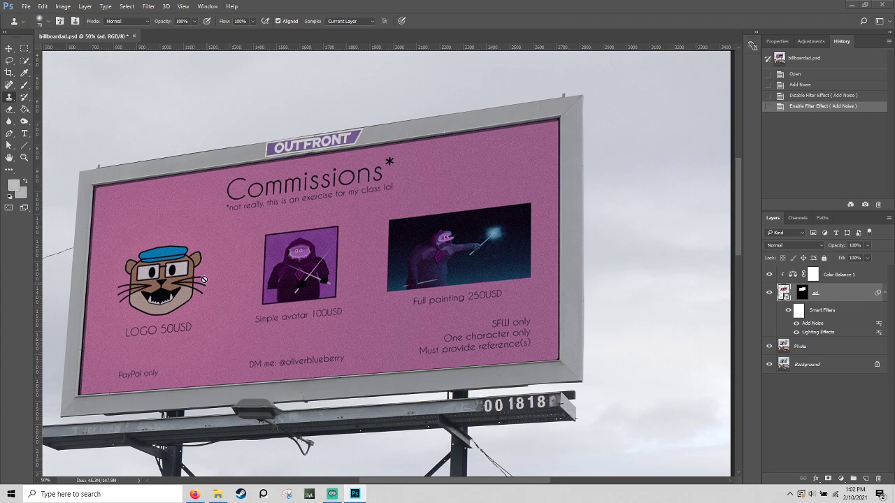
Apply a very slight Gaussian Blur to the ad layer, with a radius just above 0.4 pixels
click(127, 7)
mouse_move(148, 7)
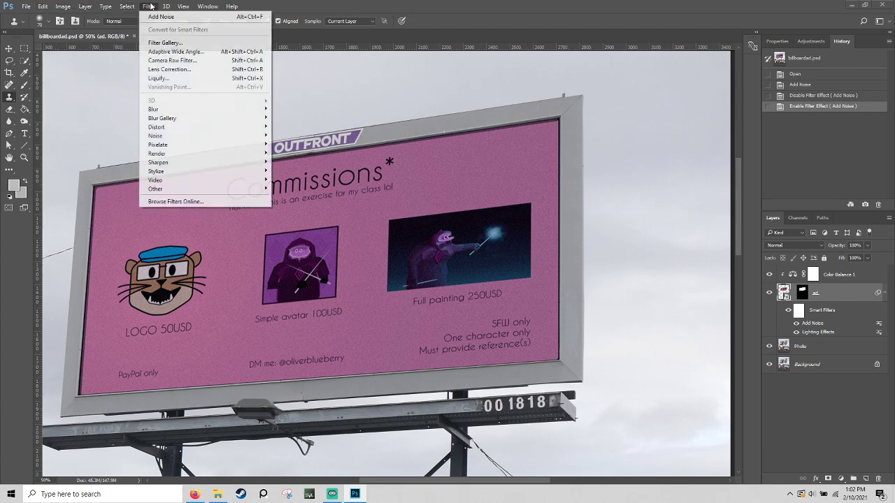
mouse_move(210, 110)
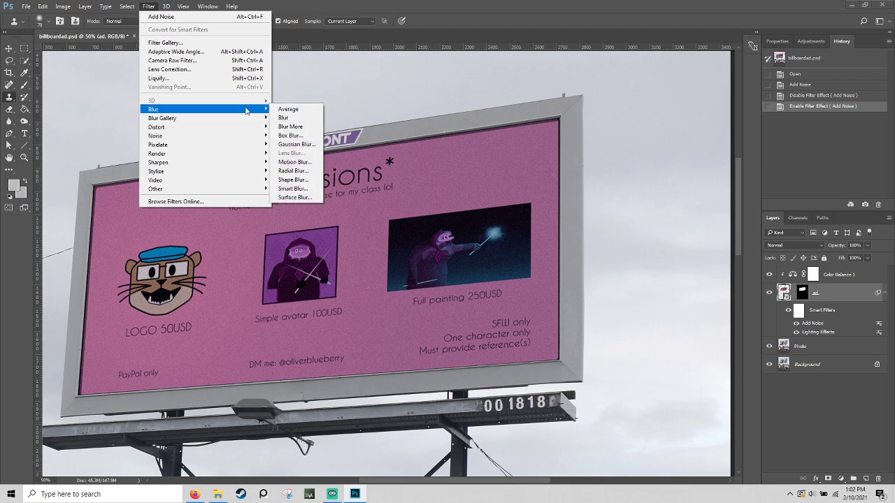
click(297, 144)
drag(678, 229, 648, 235)
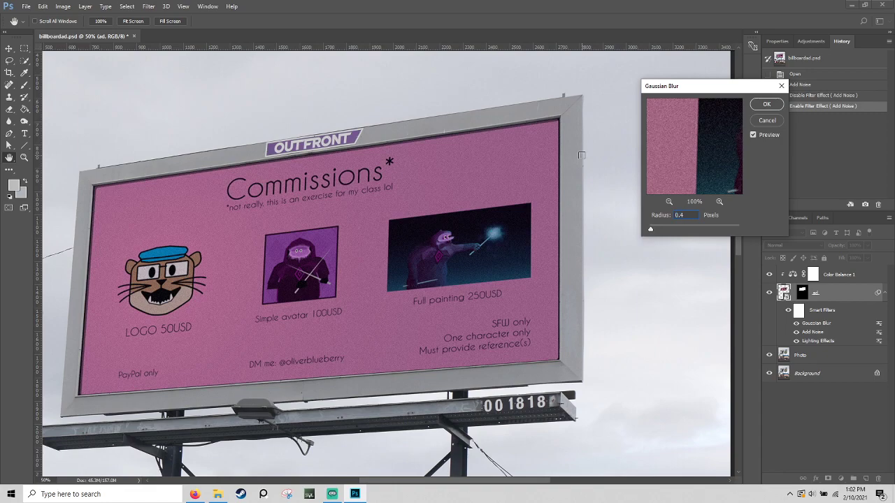
key(Up)
key(Up)
key(Up)
key(Up)
click(769, 105)
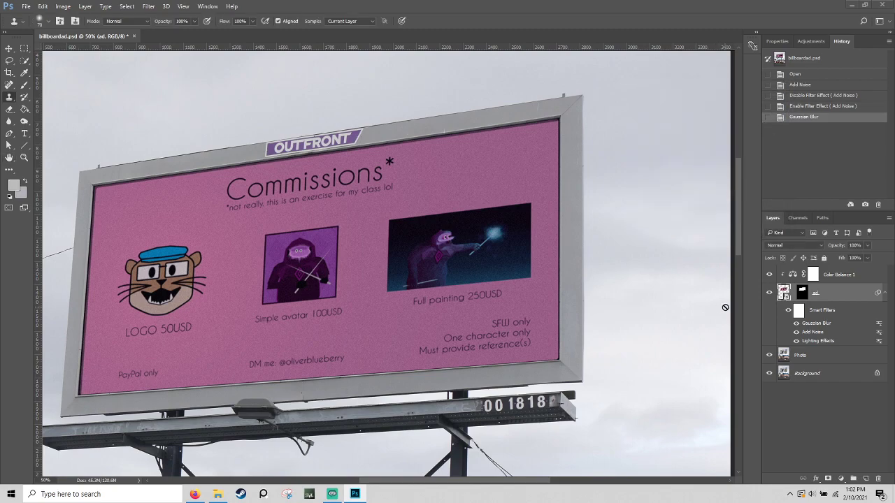
Turn all smart filters of the ad layer off and on again to compare the effect
click(788, 311)
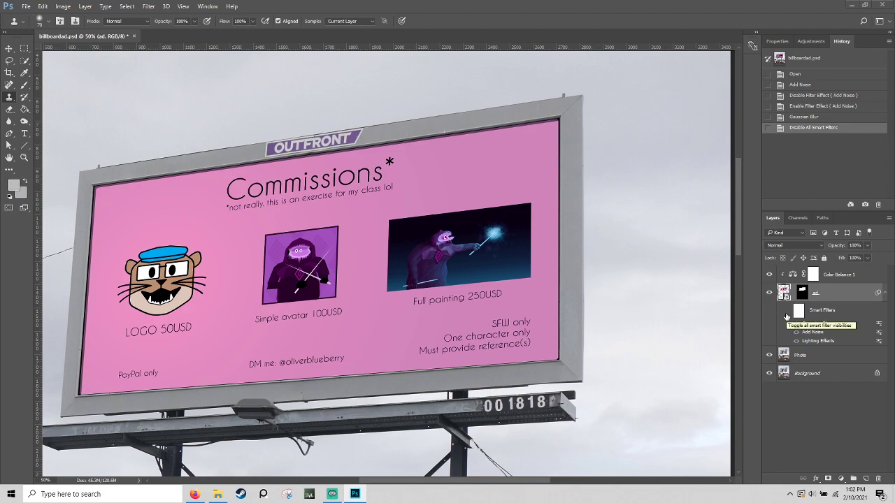
click(788, 310)
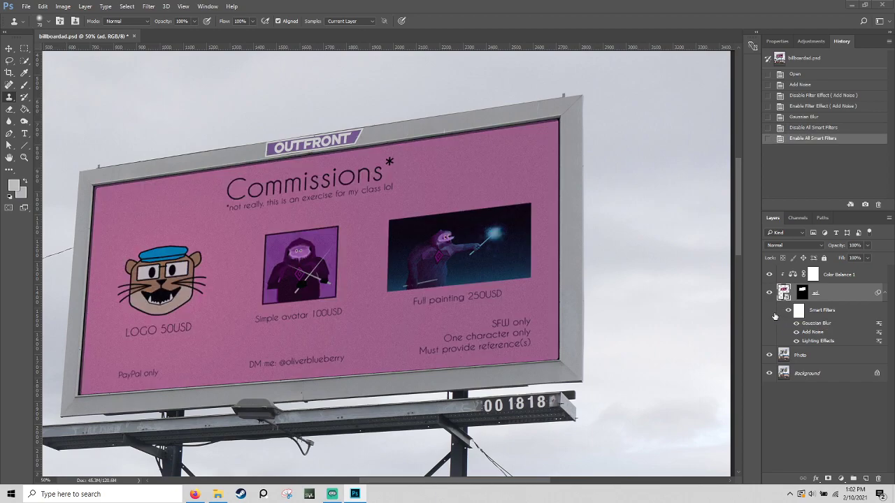
key(ctrl+minus)
key(ctrl+minus)
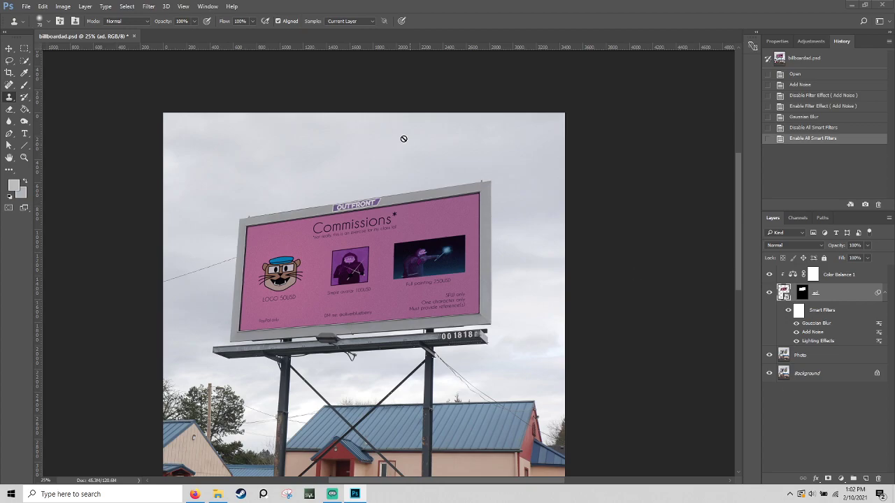
Open the Liquify filter for the ad layer and try the Pucker and Bloat tools on the billboard artwork
click(146, 6)
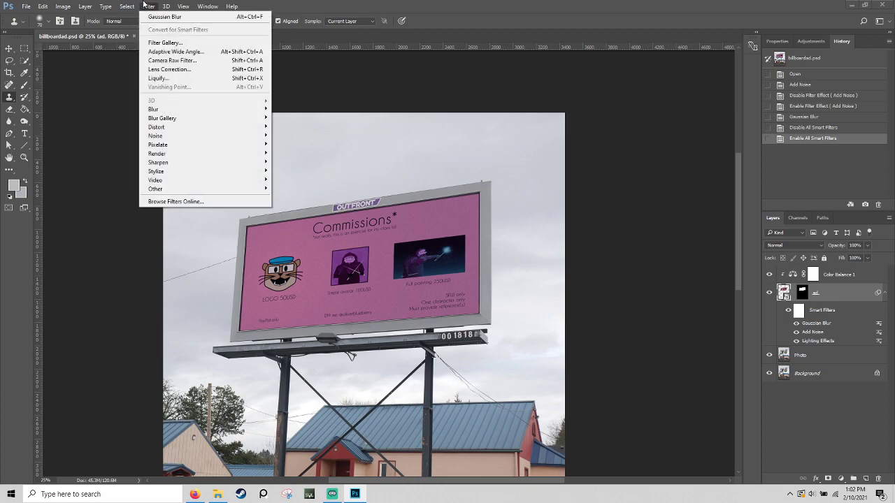
click(177, 77)
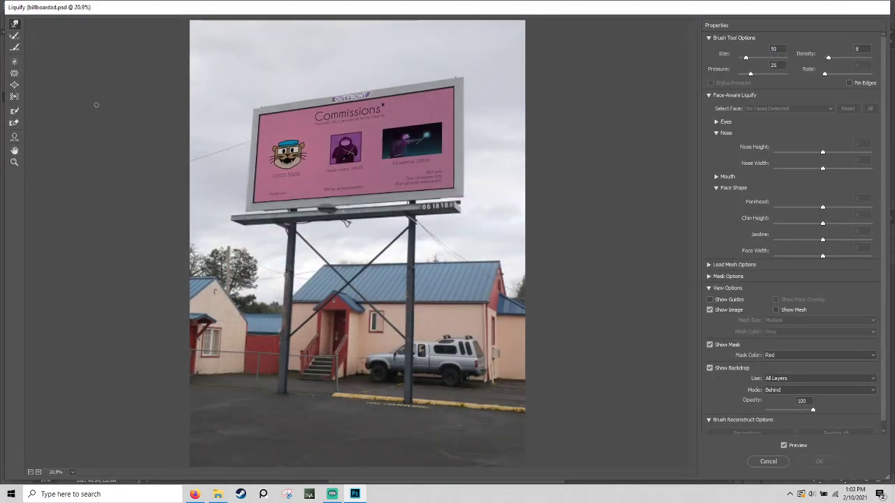
click(14, 73)
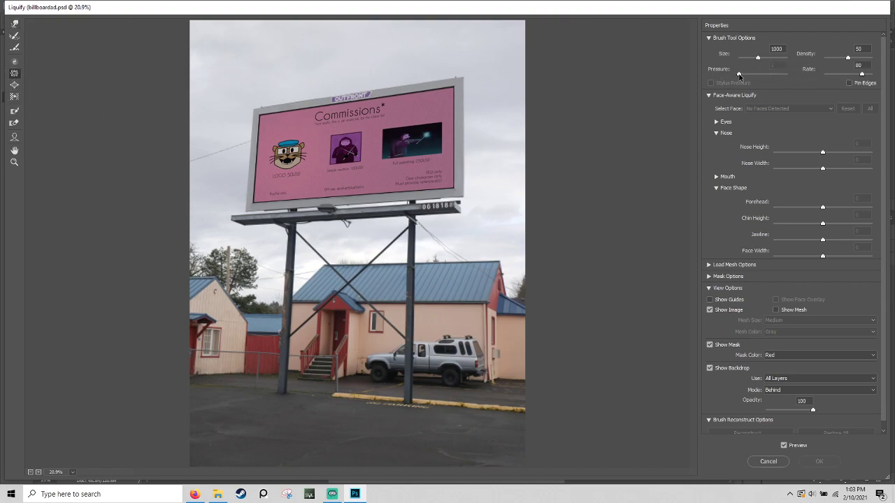
drag(311, 157, 318, 154)
key(ctrl+z)
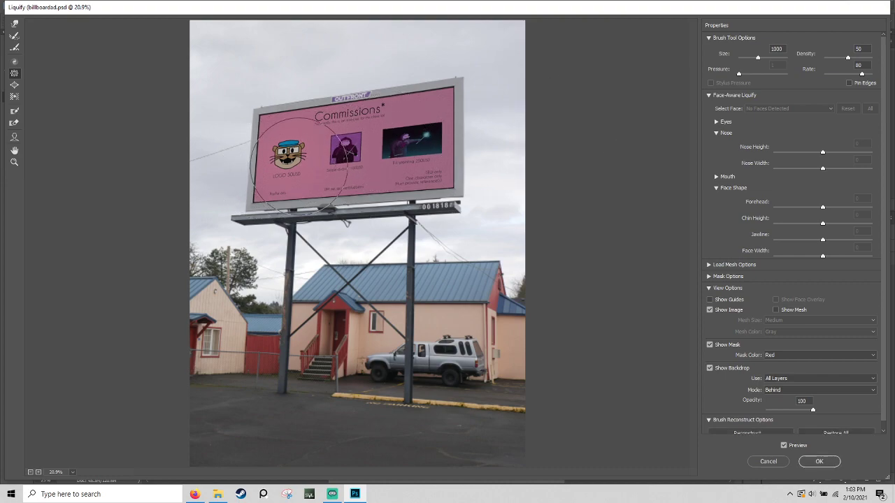
click(14, 84)
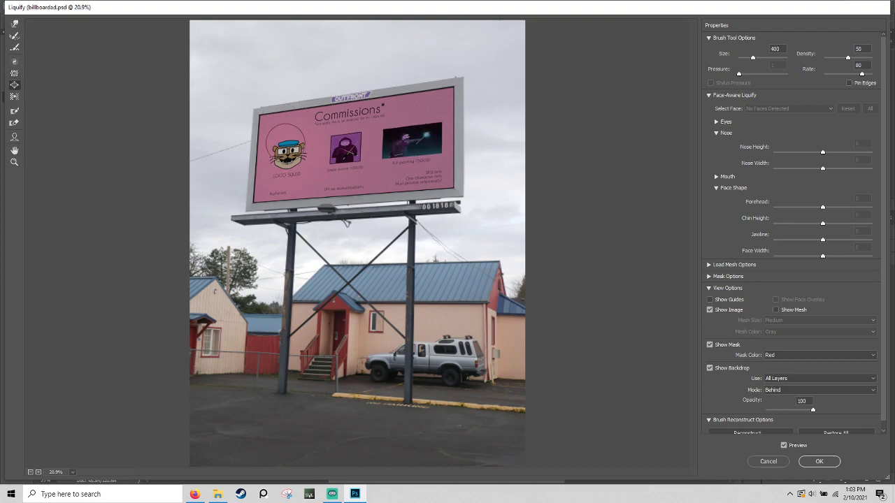
drag(401, 139, 413, 151)
Set the Forward Warp tool to brush size 1000 and pressure 8 for subtle warping, and apply Liquify to the ad
click(15, 23)
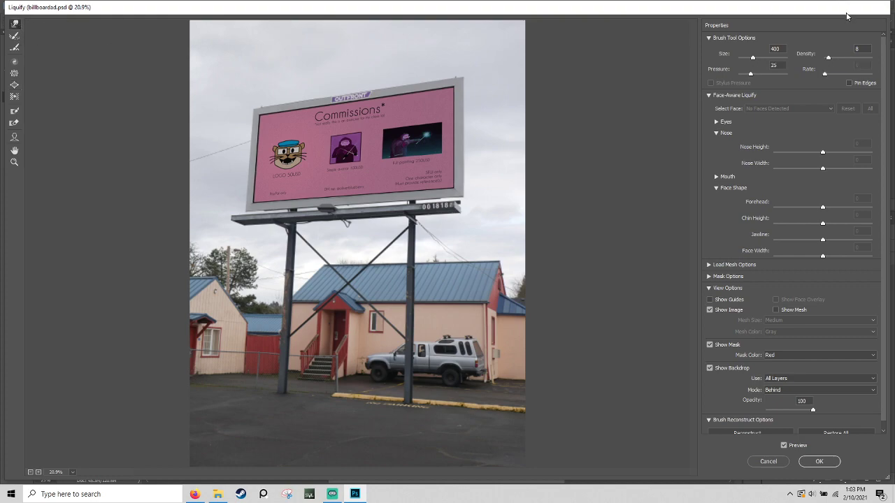
drag(750, 73, 737, 74)
key(bracketright)
key(bracketright)
key(bracketright)
key(bracketright)
key(bracketright)
key(bracketright)
key(bracketright)
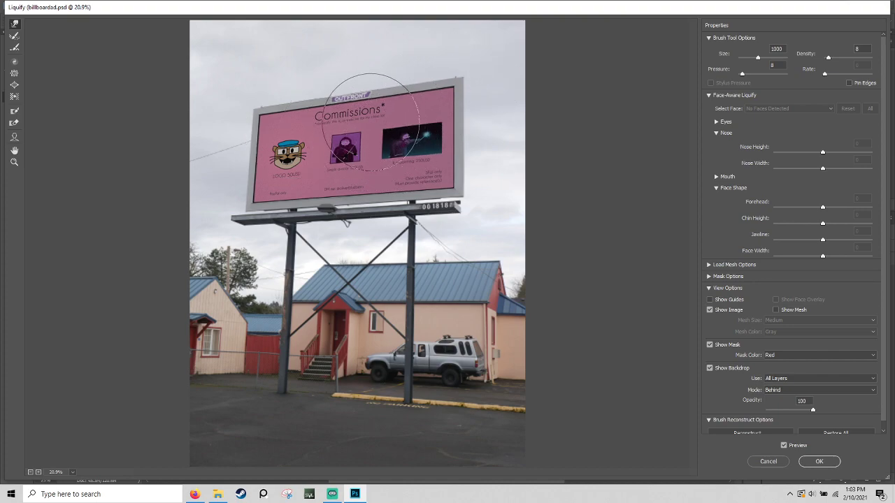
click(819, 461)
scroll(552, 199, down, 1)
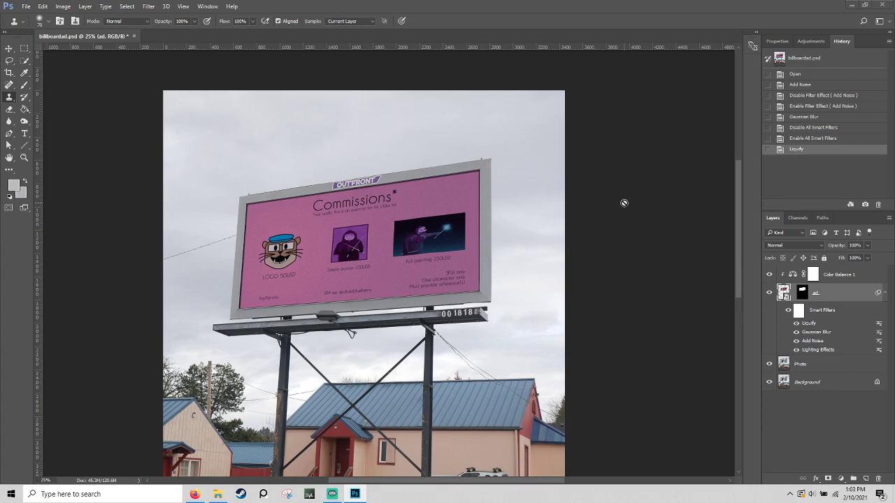
click(166, 6)
mouse_move(159, 5)
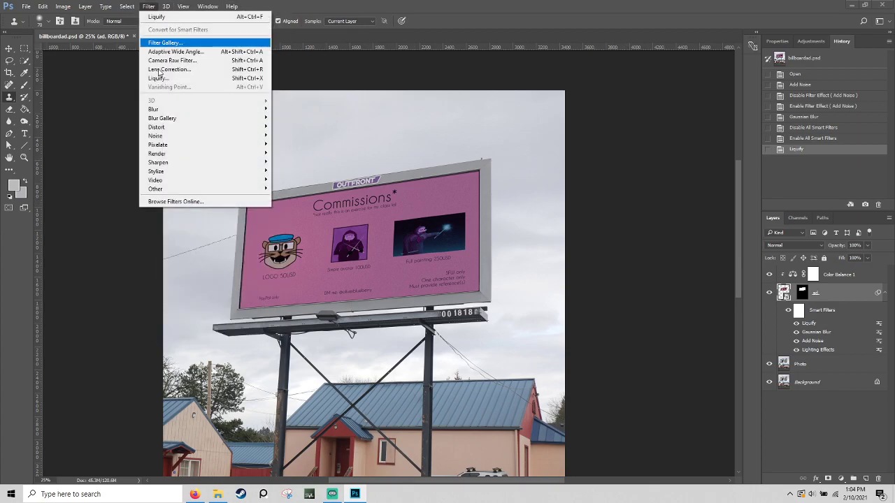
mouse_move(195, 167)
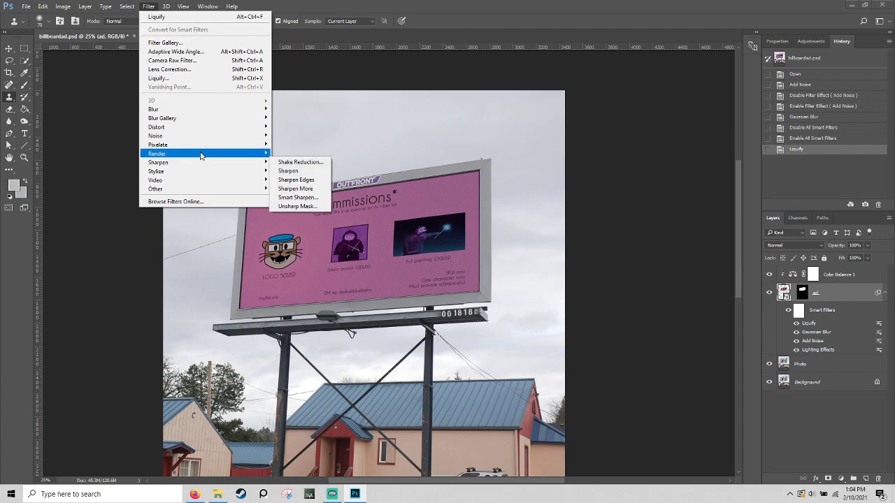
mouse_move(210, 109)
mouse_move(235, 118)
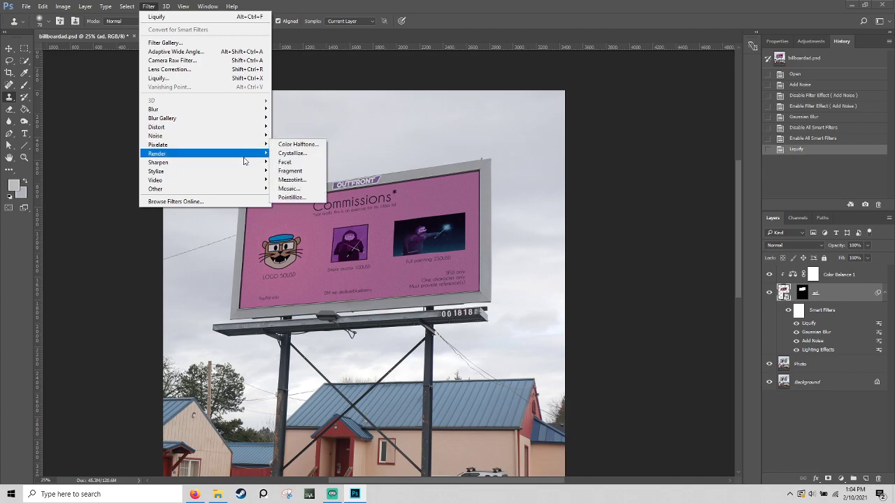
mouse_move(246, 167)
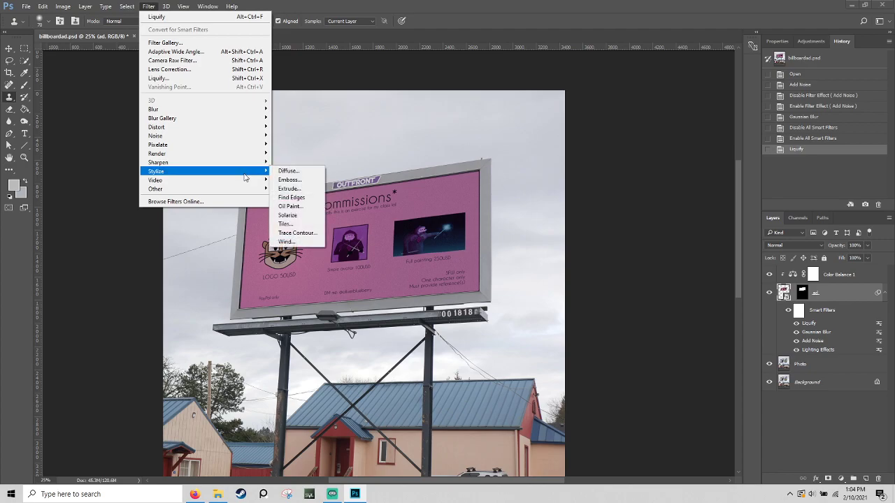
click(682, 101)
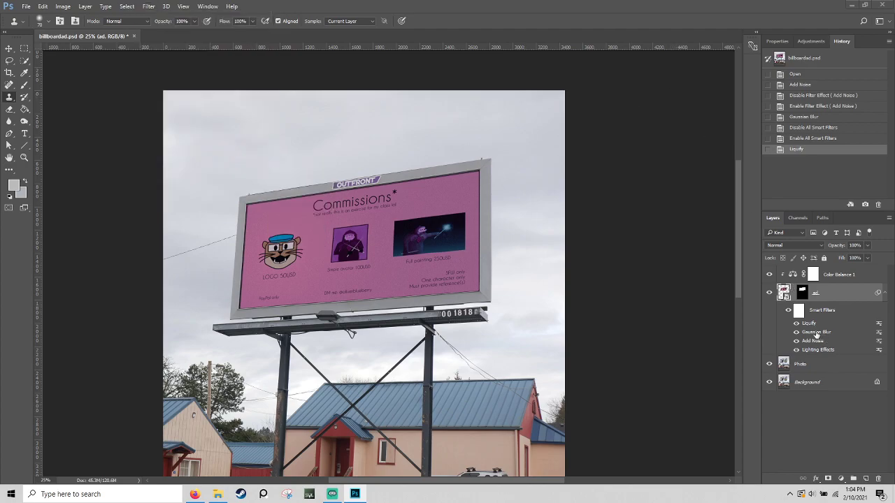
Compare the ad with and without its smart filters, and toggle the ad layer's visibility to compare with the original billboard
click(789, 312)
click(787, 312)
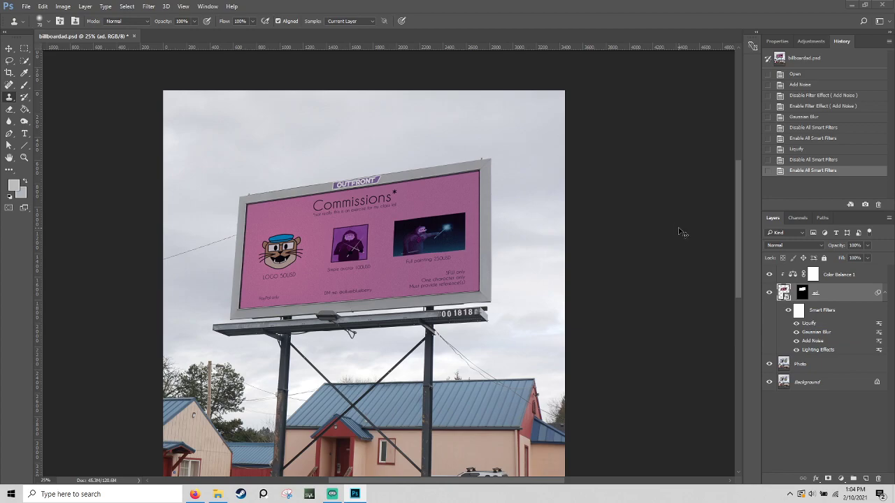
key(ctrl+minus)
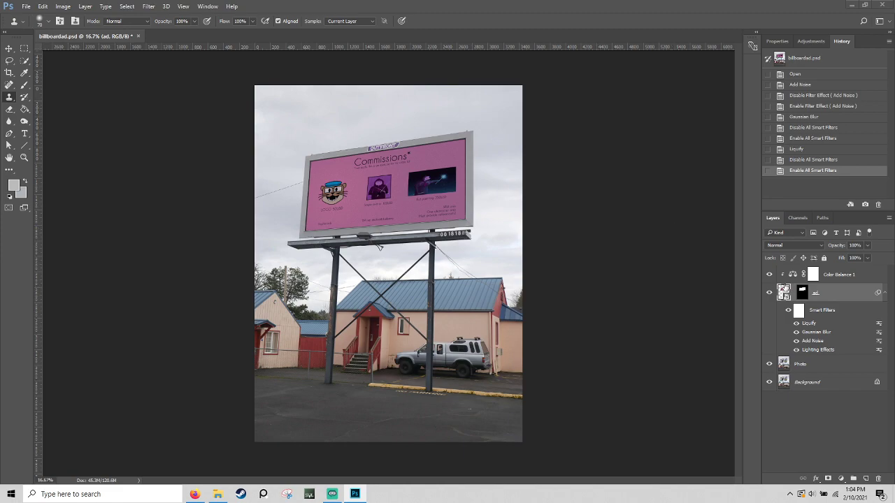
click(769, 294)
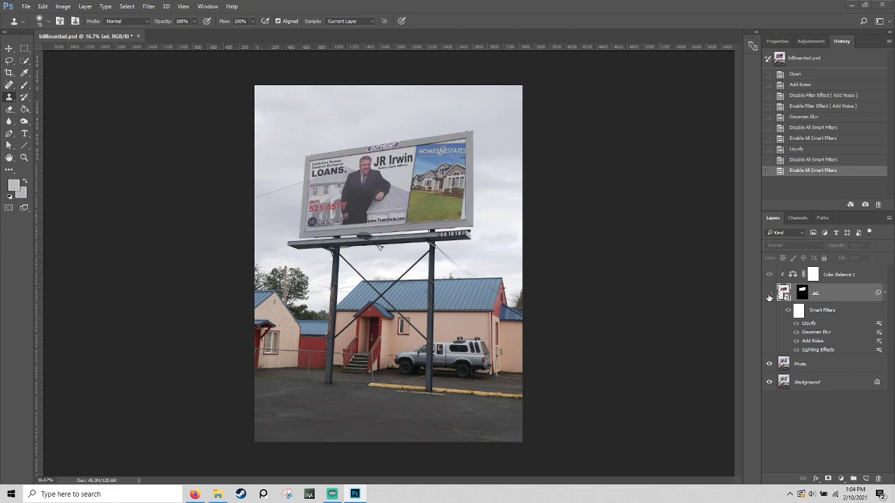
click(769, 293)
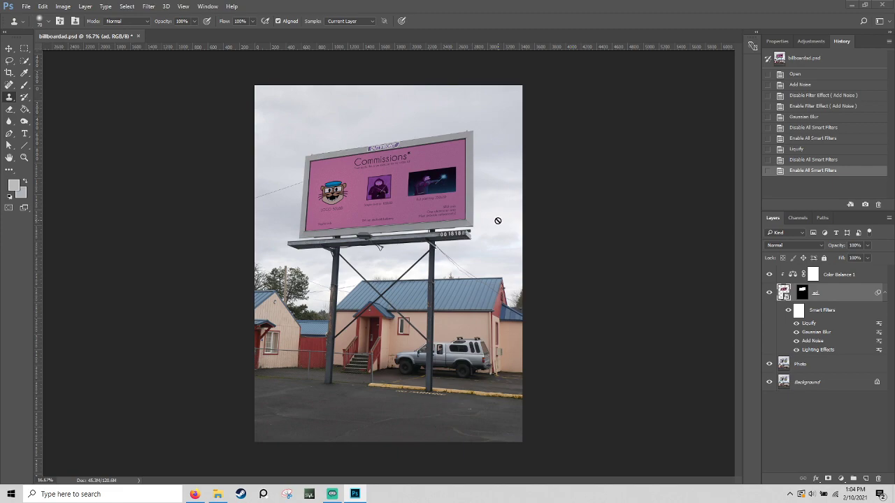
click(769, 293)
click(768, 293)
Add a Vibrance adjustment layer clipped to the ad, with vibrance -27 and saturation +3
click(843, 479)
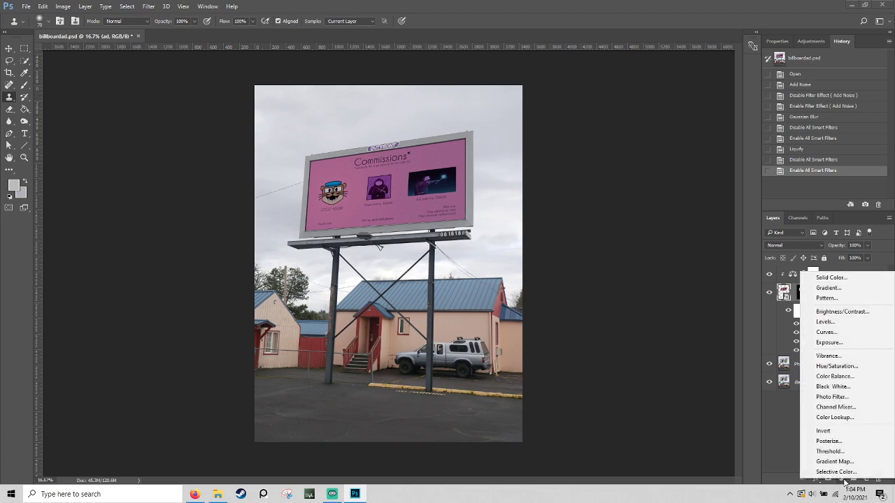
click(832, 356)
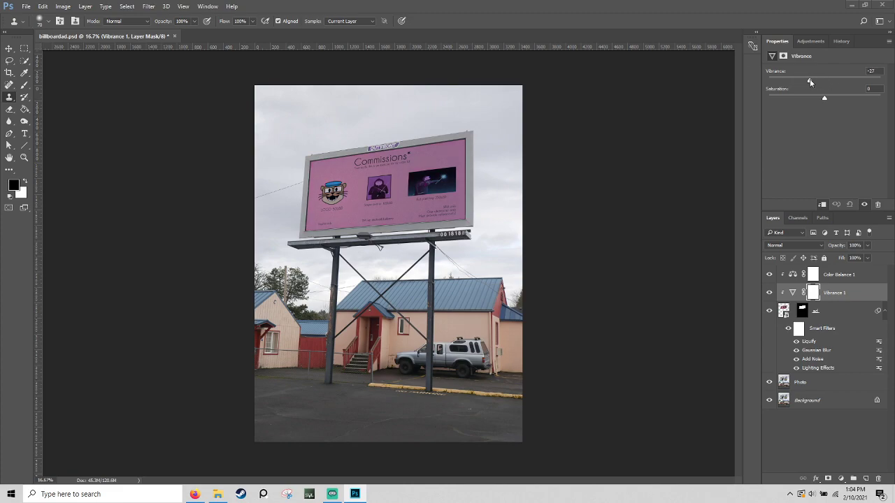
drag(825, 99, 816, 97)
Compare the billboard with the Vibrance adjustment and the ad's smart filters hidden and shown again
click(771, 294)
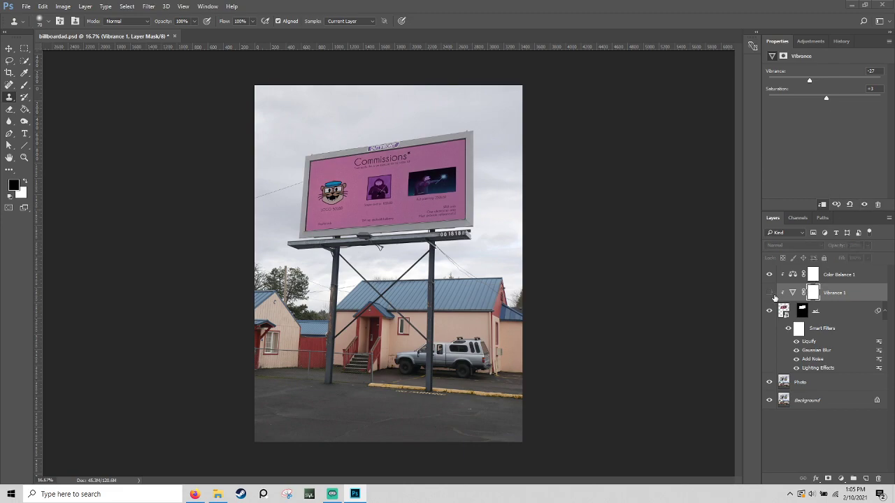
click(771, 293)
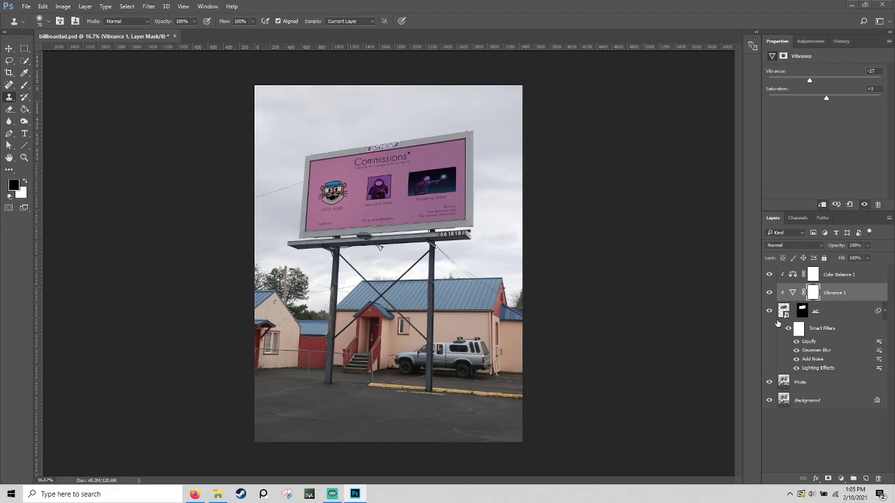
click(787, 330)
click(769, 293)
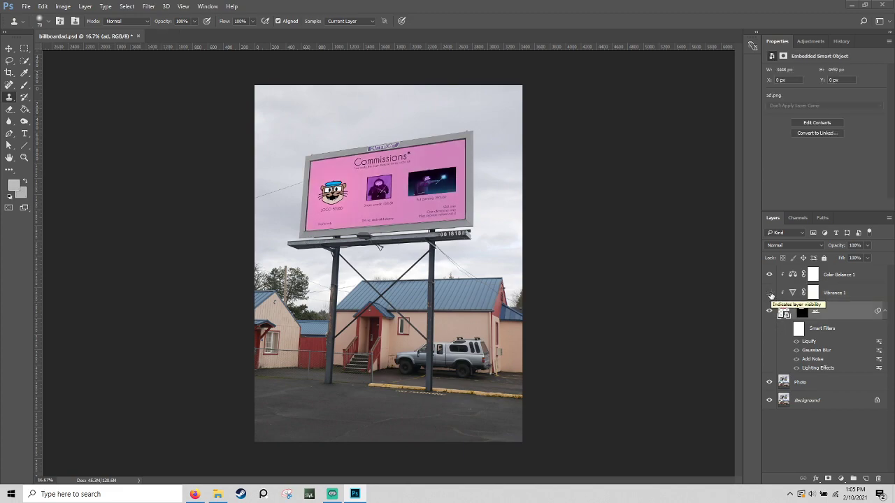
click(769, 294)
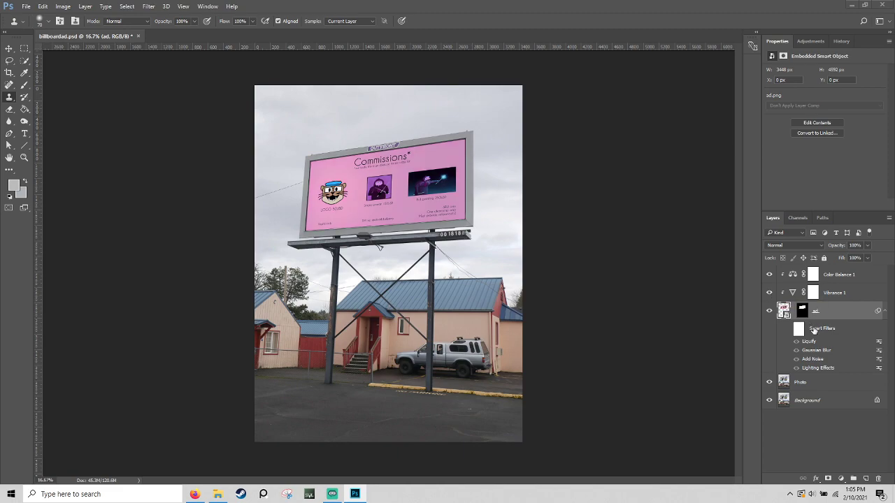
click(787, 329)
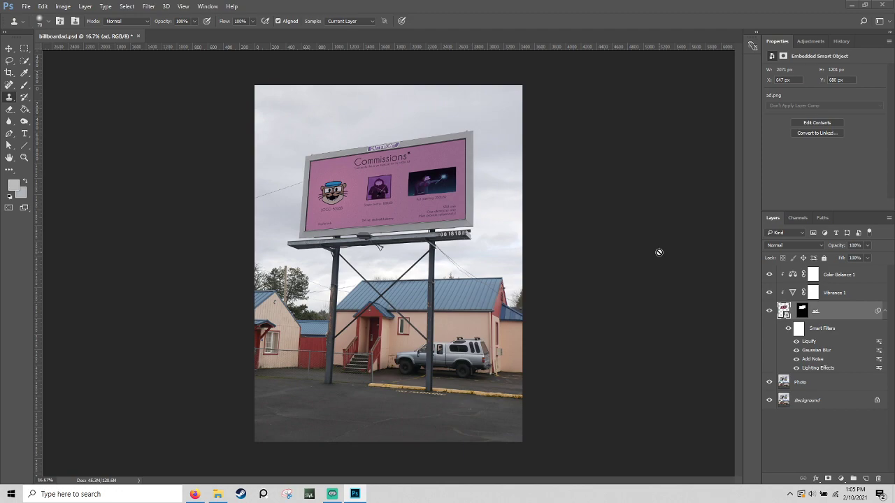
Save the changes to the layered billboardad.psd document
click(25, 7)
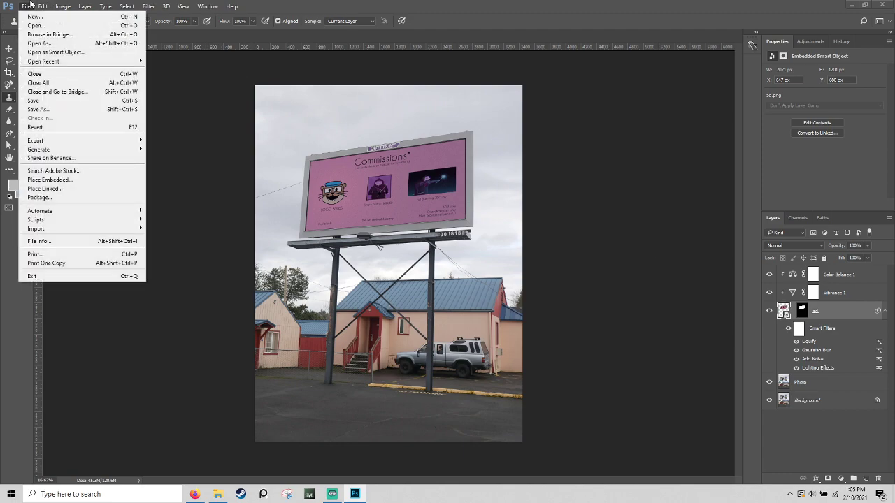
click(74, 101)
click(26, 6)
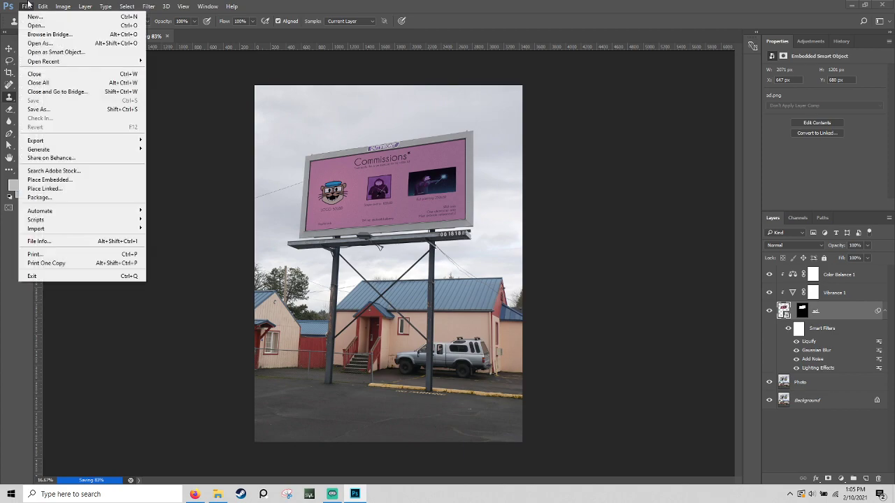
click(72, 109)
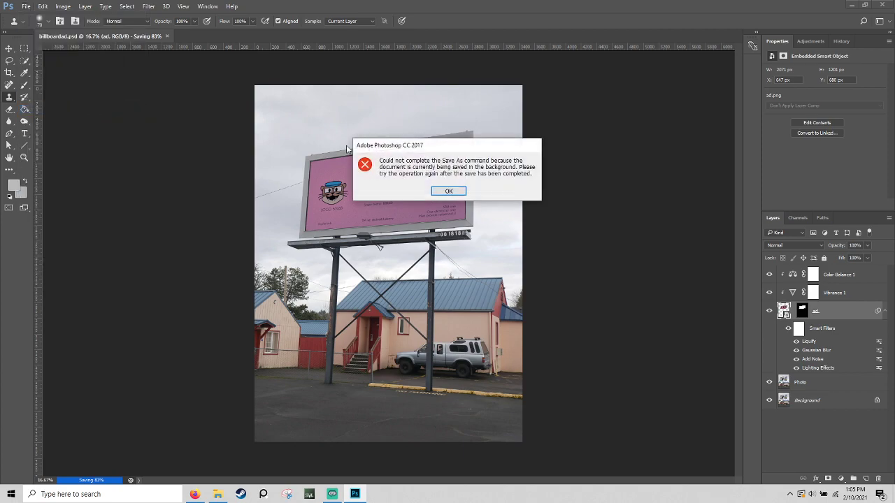
click(449, 191)
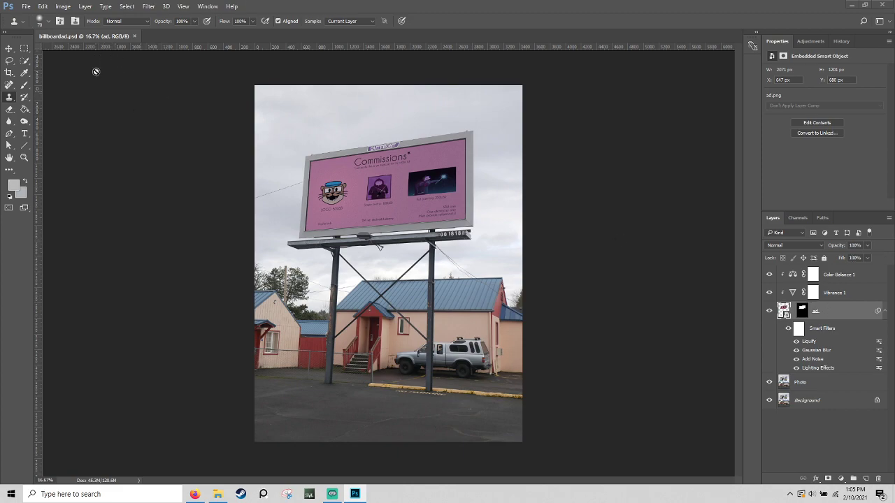
Save a PNG copy over the existing billboardad.png in the billboard folder, with smallest compression and no interlacing
click(26, 6)
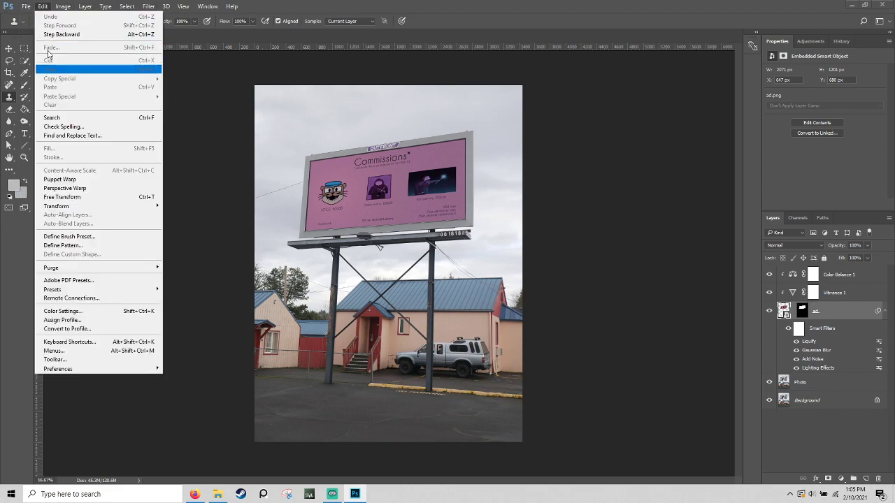
click(76, 109)
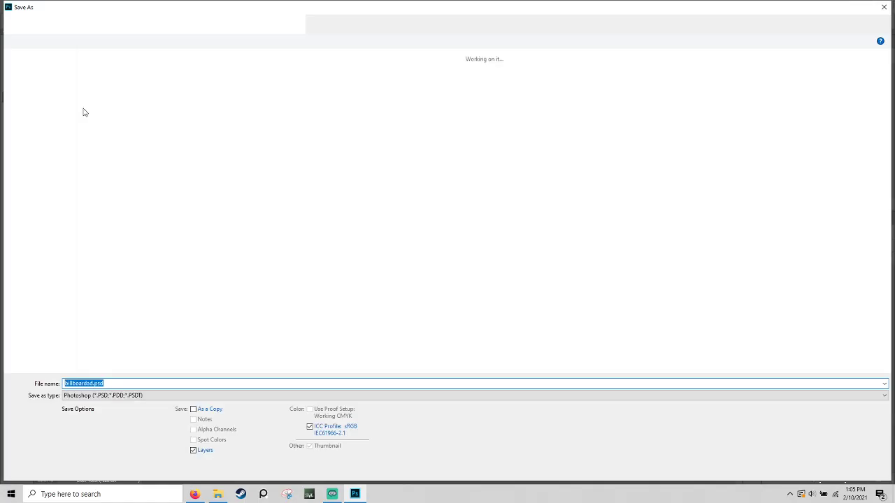
click(130, 395)
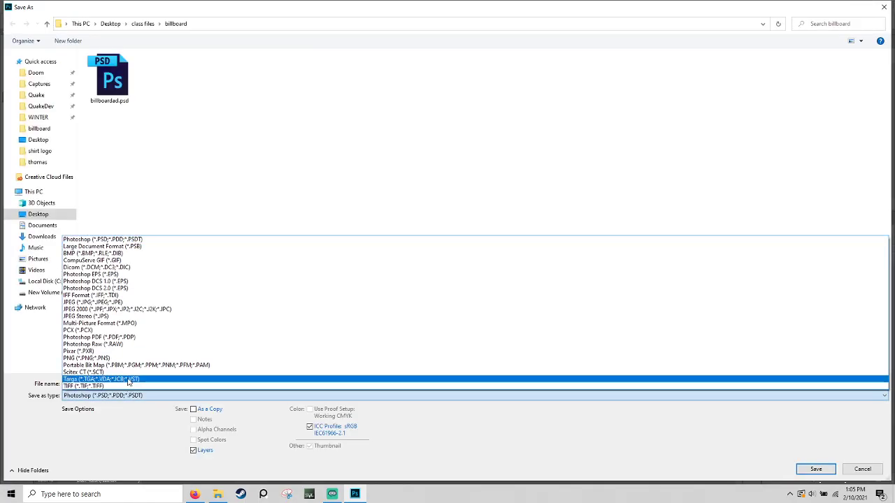
click(159, 359)
click(166, 86)
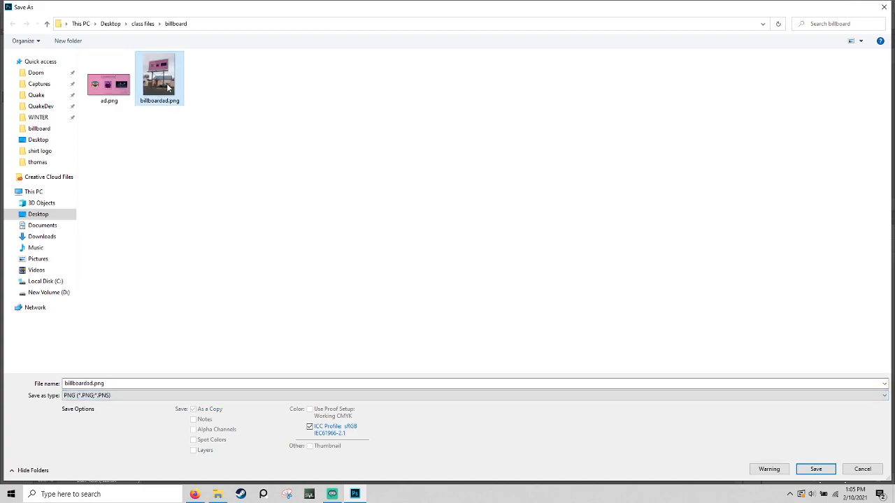
click(815, 469)
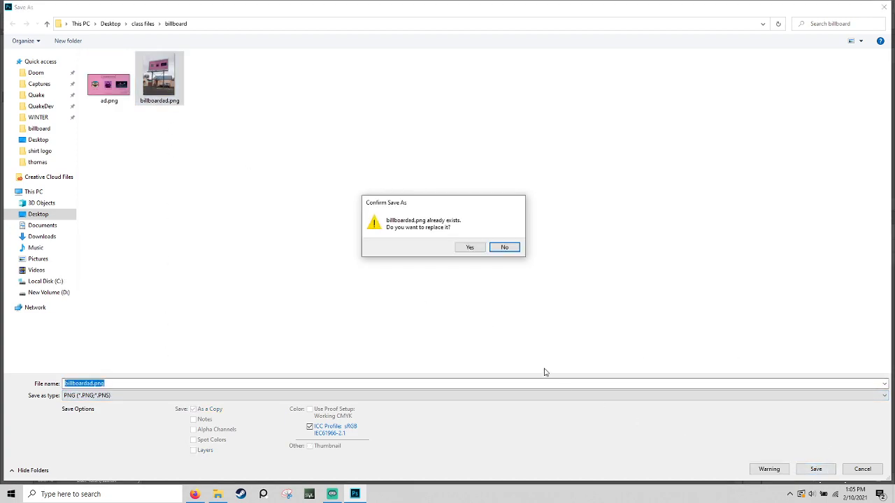
click(470, 247)
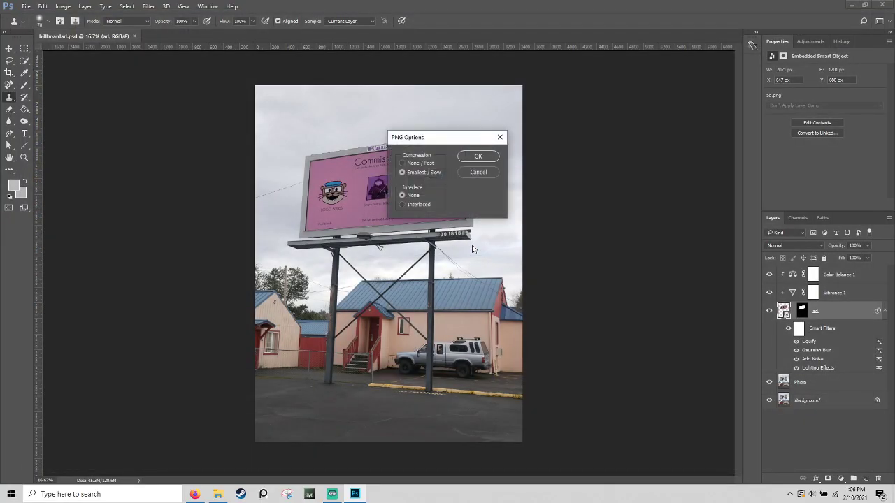
click(491, 158)
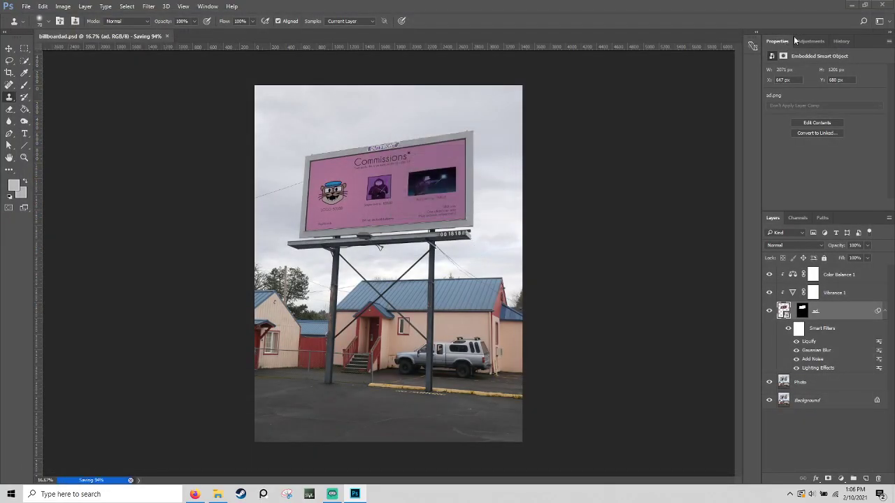
Close Photoshop and switch to the billboard folder in File Explorer
click(890, 7)
click(453, 191)
key(alt+Tab)
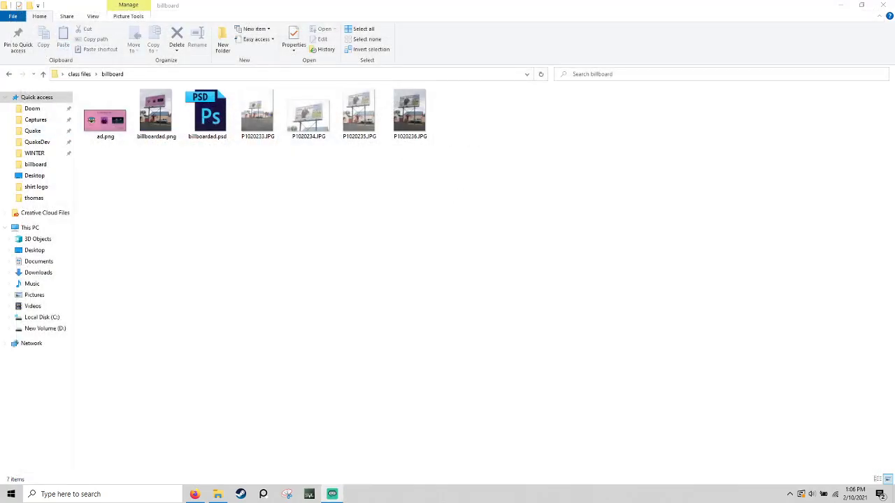
Open shirtlogo.png from the shirt logo folder full-window, compare it with the blank shirt photo P1020246.JPG, and close the viewer
click(81, 74)
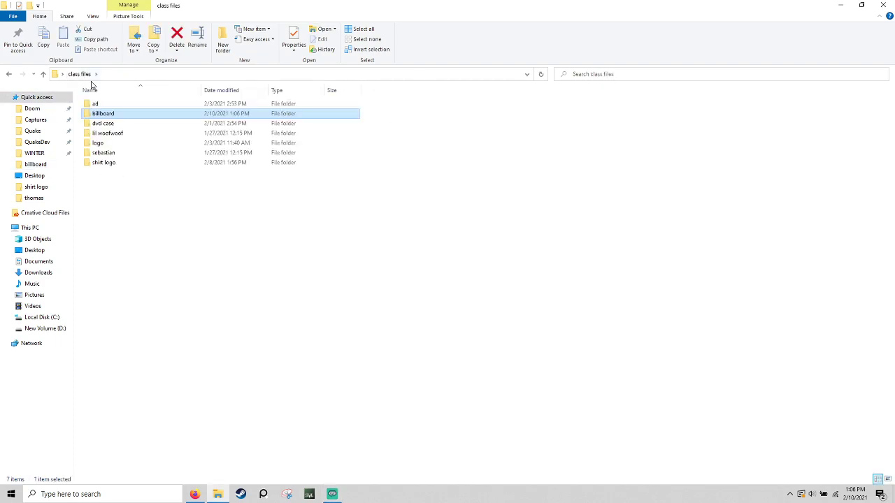
double_click(149, 162)
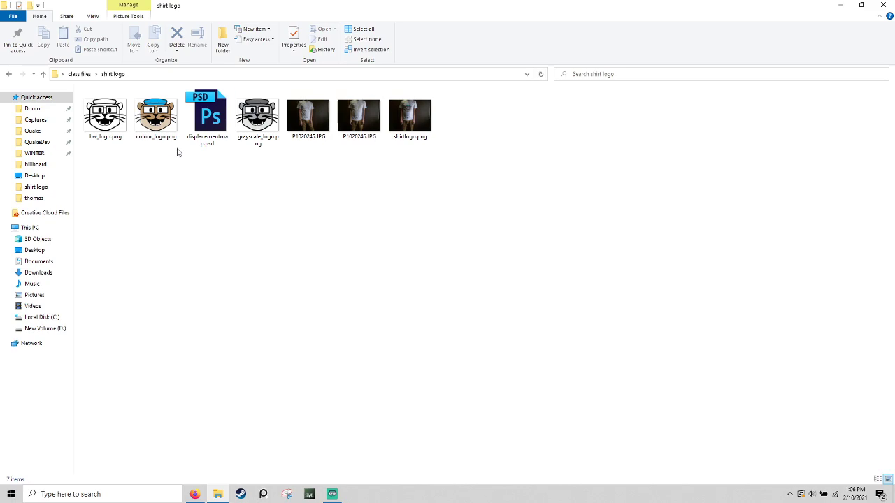
double_click(420, 113)
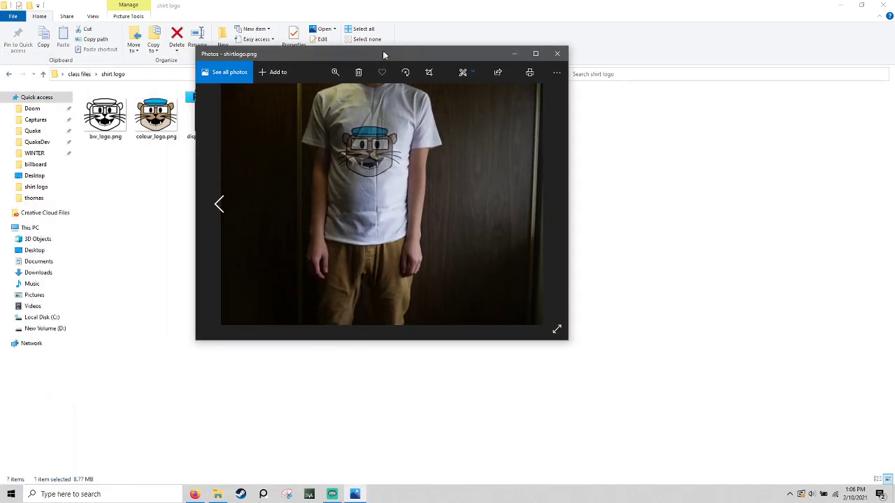
click(541, 54)
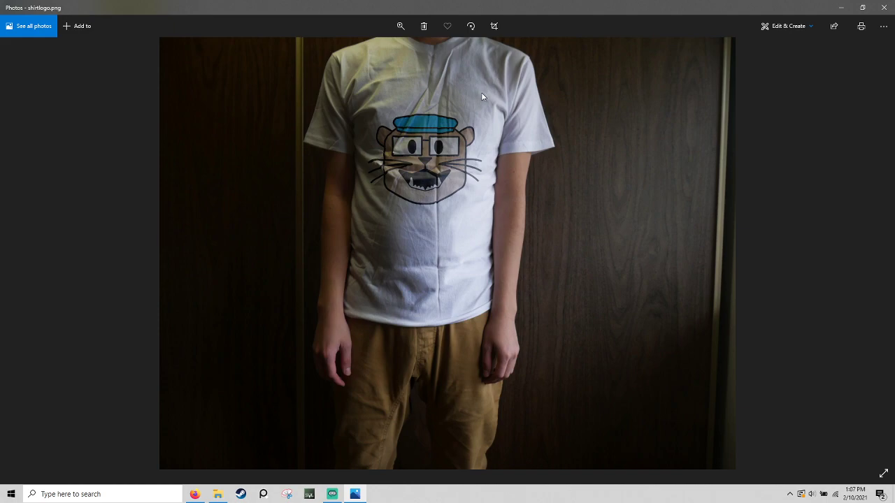
key(Left)
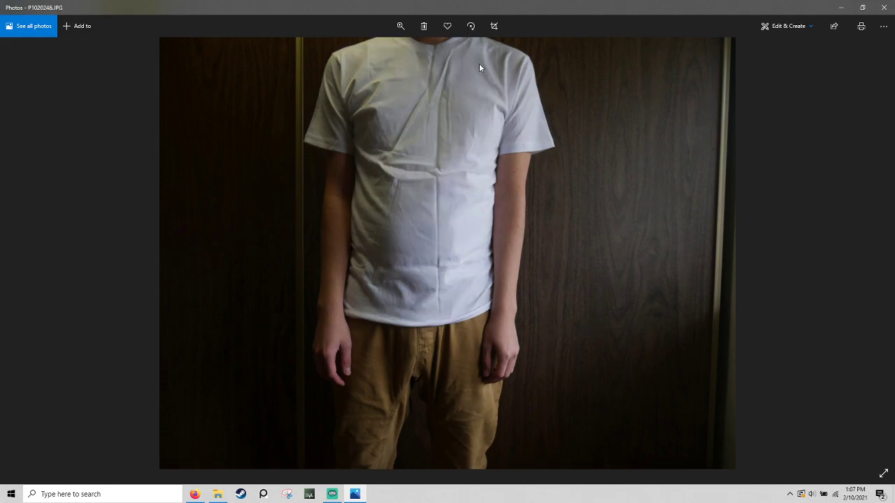
click(882, 5)
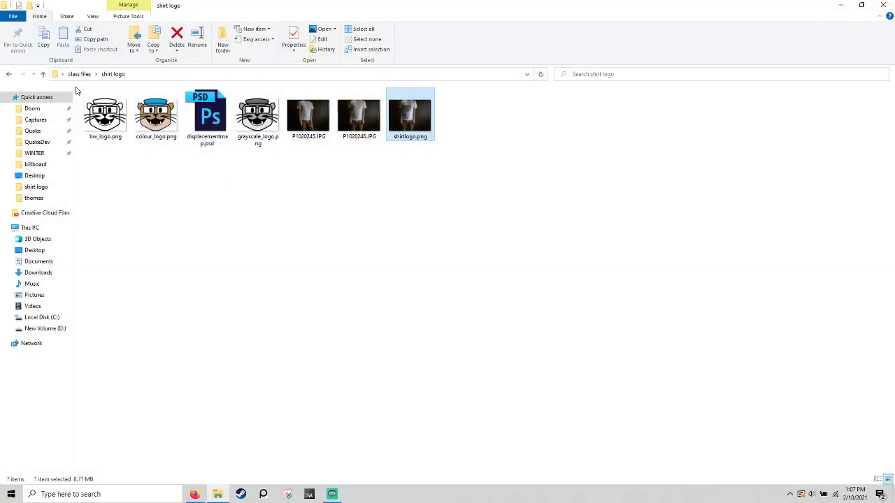
Open PS3CASE.ai from the dvd case folder in Illustrator
click(10, 74)
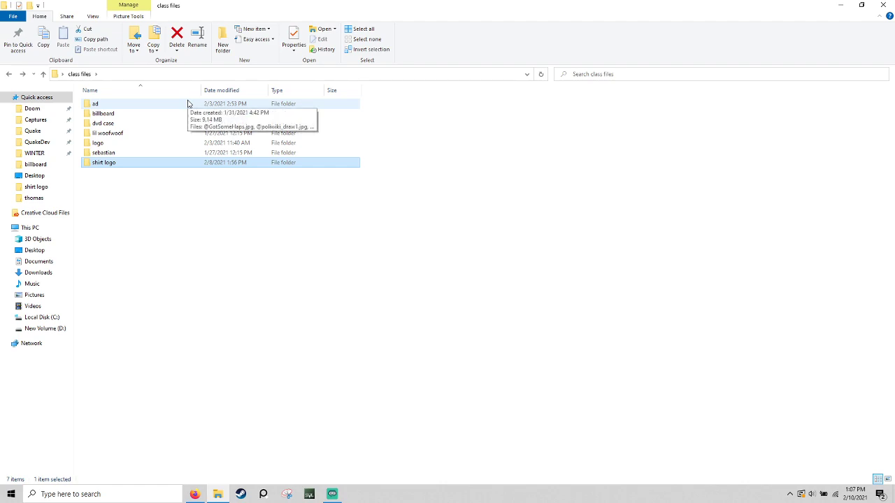
double_click(148, 123)
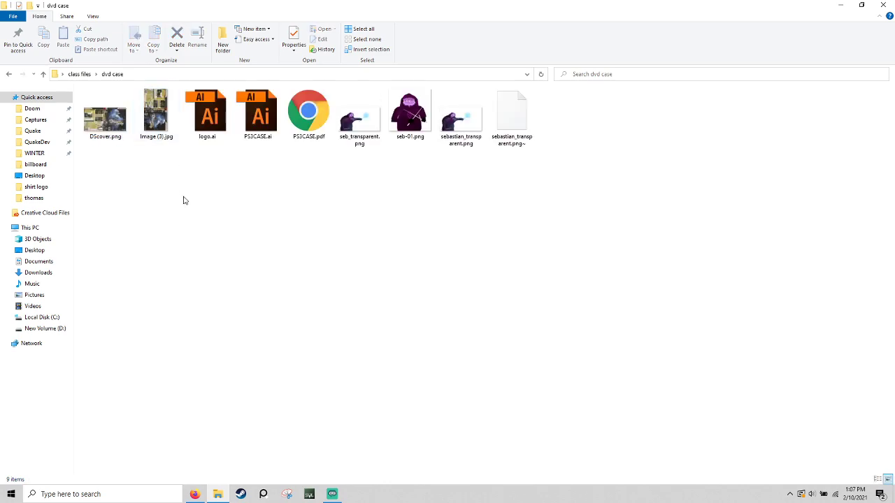
click(257, 107)
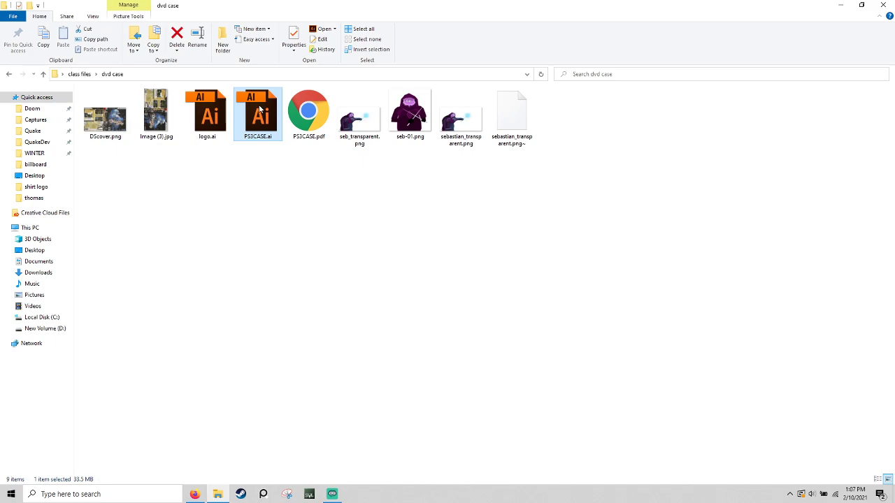
double_click(260, 107)
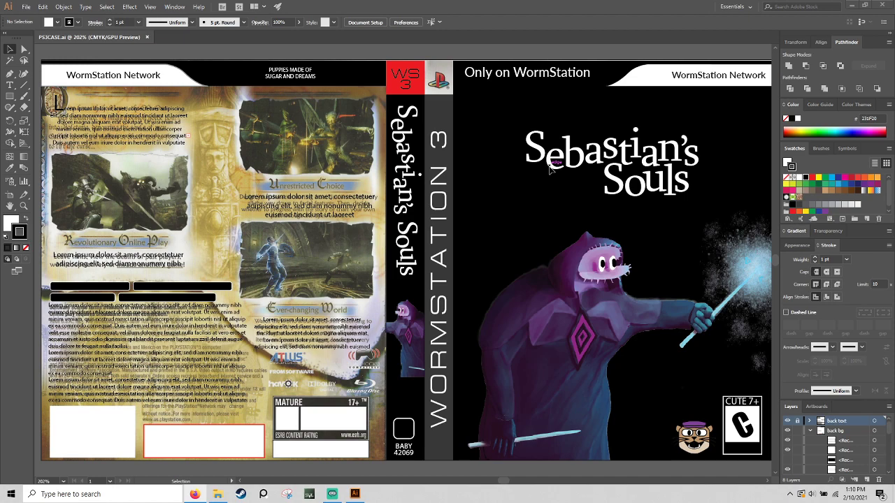
key(XF86AudioLowerVolume)
key(XF86AudioLowerVolume)
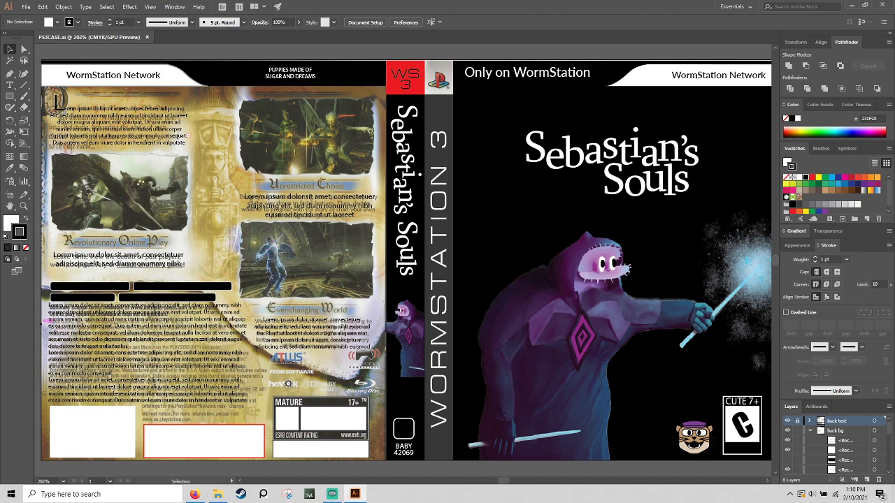
Toggle the visibility of the back text and back bg layers to examine what each adds to the case's back cover
drag(285, 234, 357, 221)
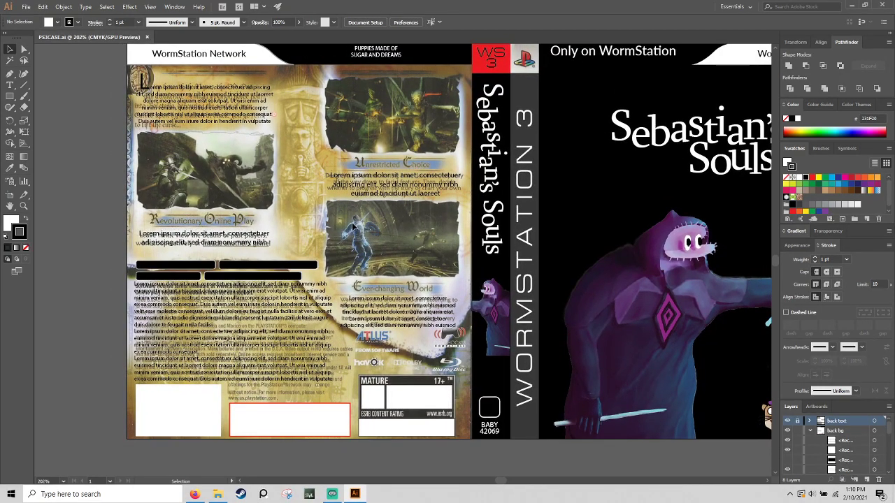
click(788, 422)
click(788, 421)
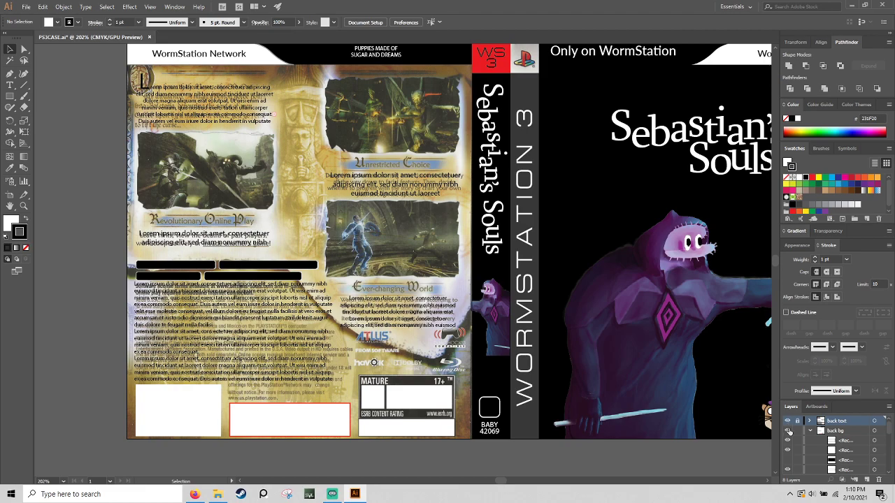
click(788, 431)
click(788, 430)
click(787, 431)
click(788, 431)
click(788, 431)
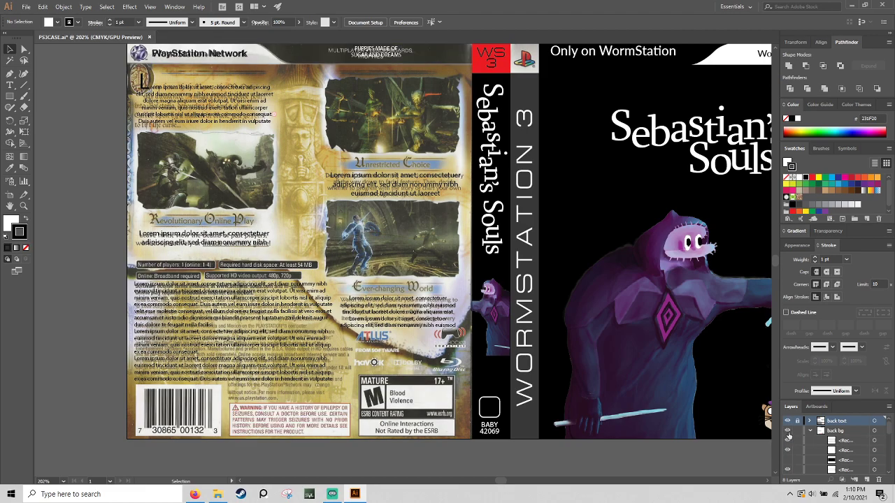
click(788, 431)
click(788, 432)
click(788, 431)
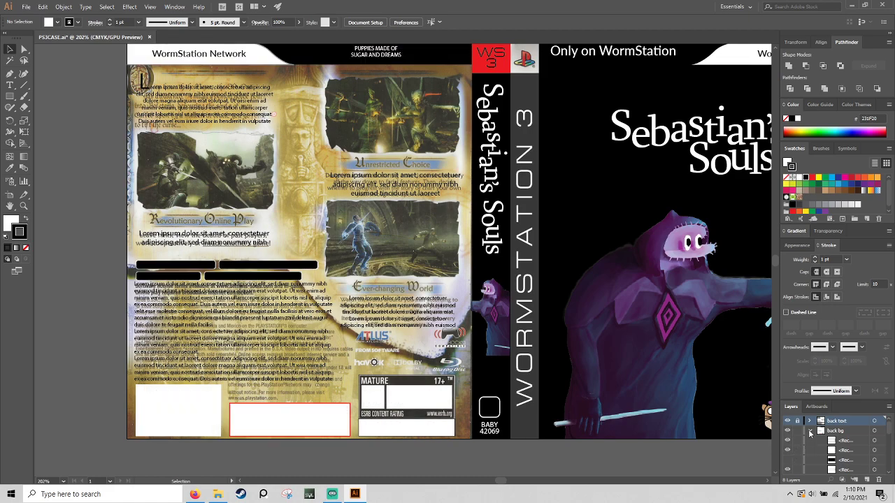
Collapse the back bg layer and toggle the spine layer's visibility to inspect the case's spine artwork
click(810, 432)
click(787, 440)
click(787, 441)
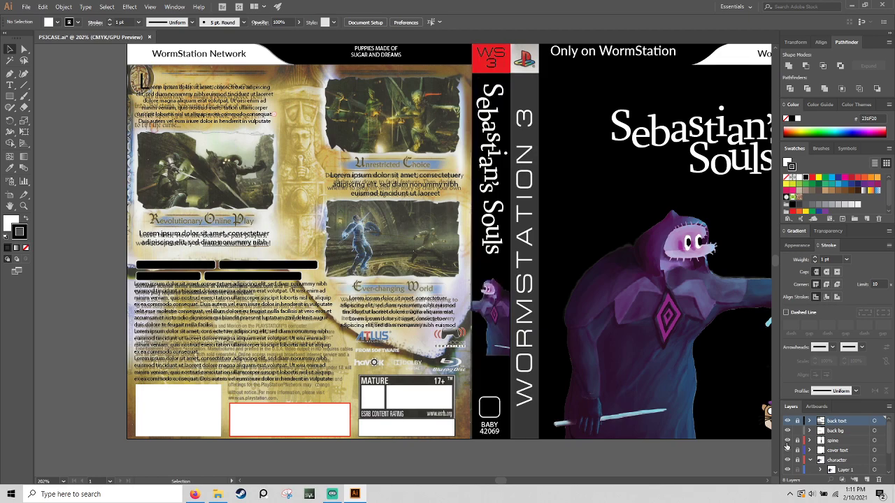
key(plus)
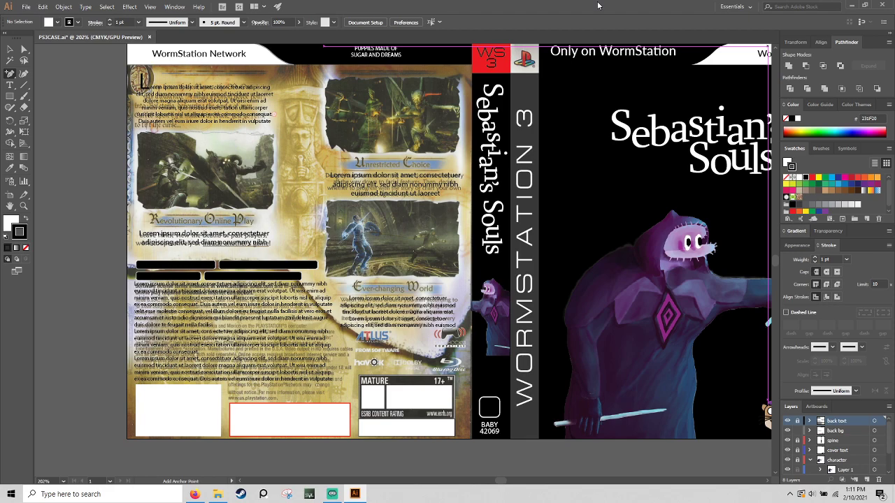
click(105, 126)
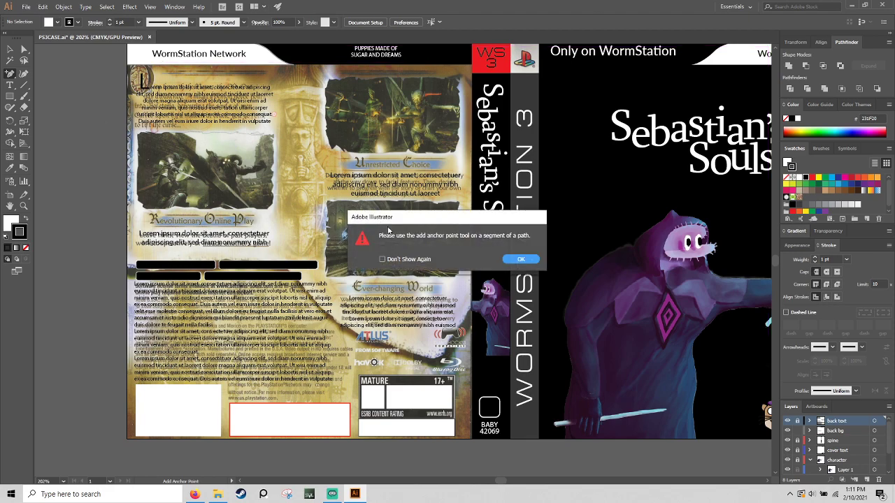
click(520, 260)
Examine the back cover's placeholder text, screenshots and logos up close, down to the ESRB rating box
key(ctrl+equal)
key(ctrl+equal)
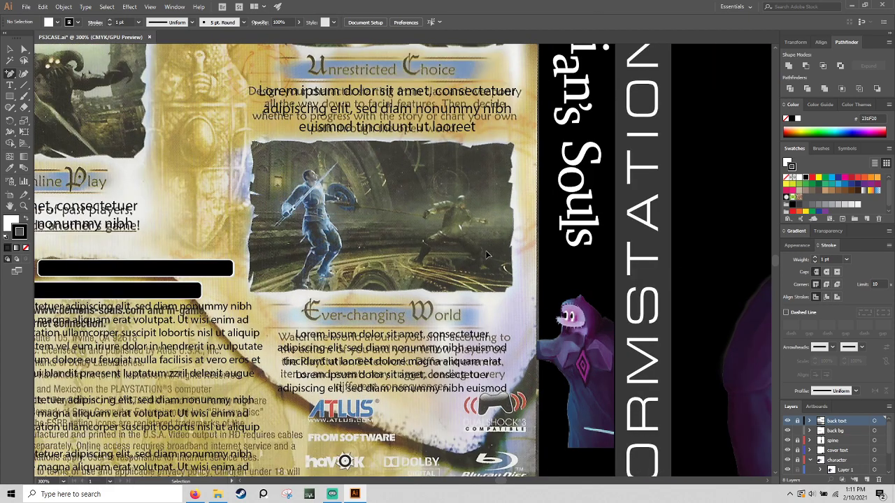
drag(476, 192, 756, 179)
drag(328, 267, 282, 304)
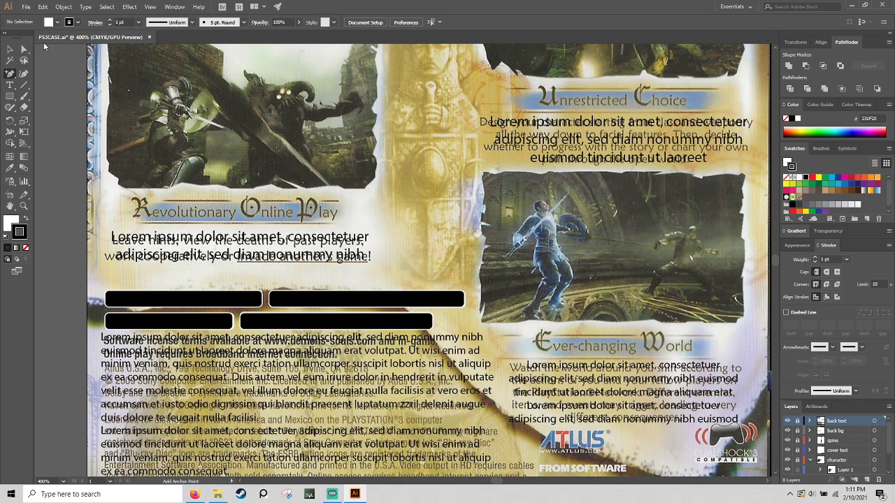
click(10, 49)
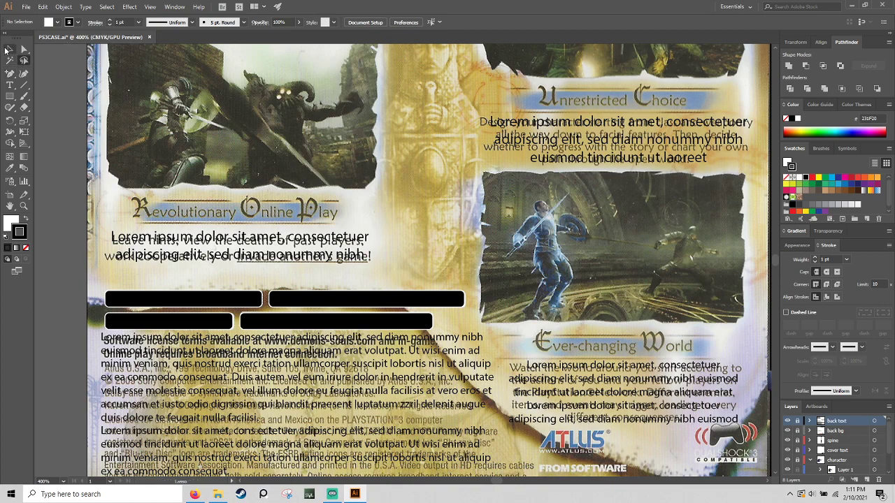
scroll(145, 168, down, 6)
scroll(145, 168, right, 5)
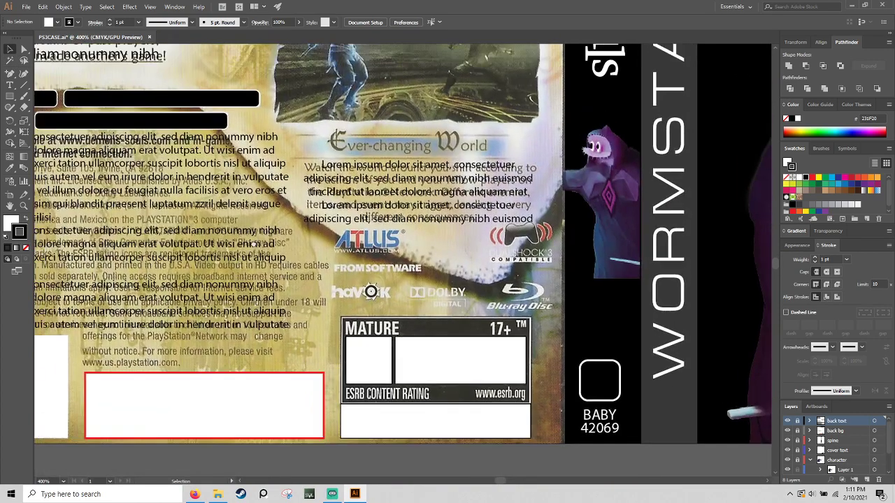
scroll(282, 224, down, 1)
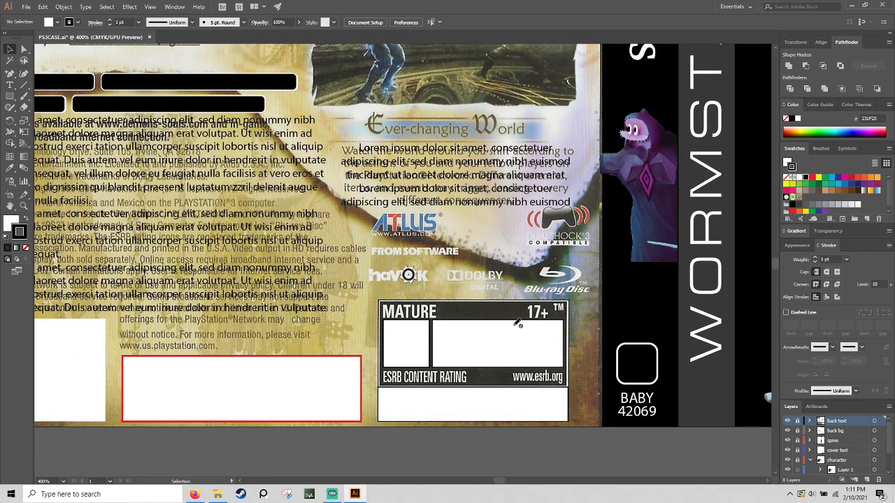
On the back bg layer, duplicate the white rectangle below the ESRB rating label upward and stretch the copy to 47 pt high over the label
click(839, 431)
key(z)
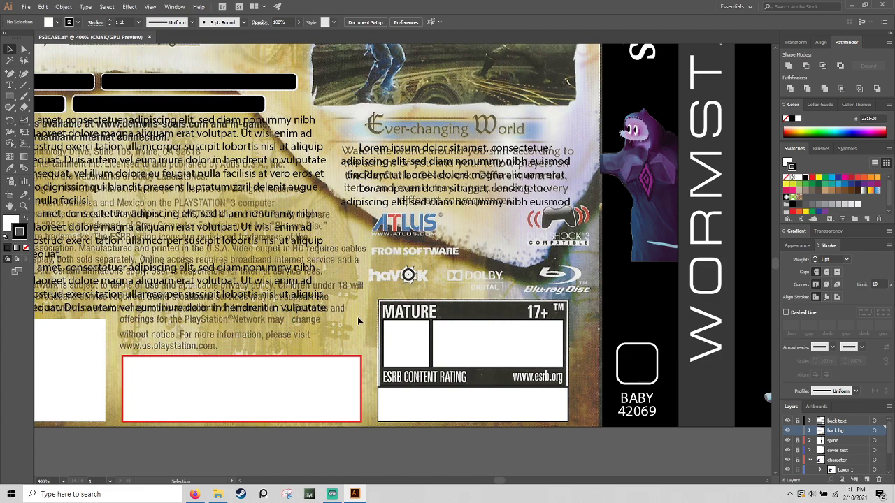
key(ctrl+equal)
key(ctrl+equal)
key(ctrl+equal)
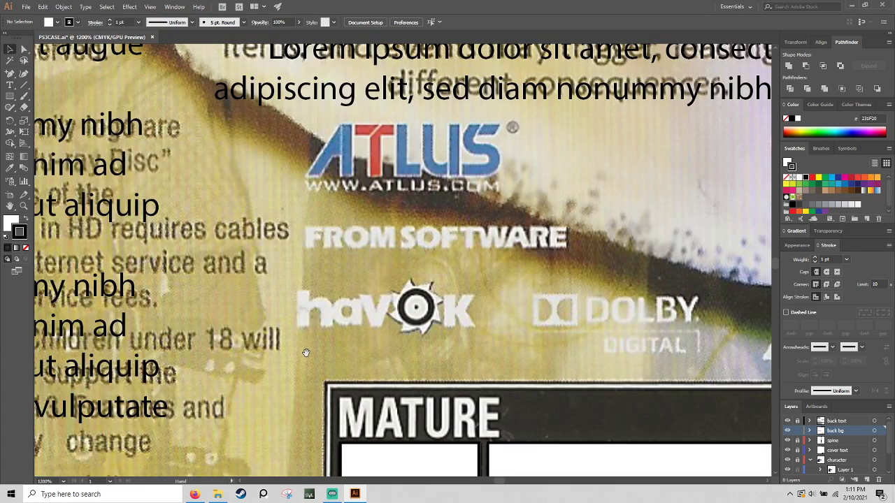
drag(306, 353, 237, 31)
drag(473, 186, 445, 196)
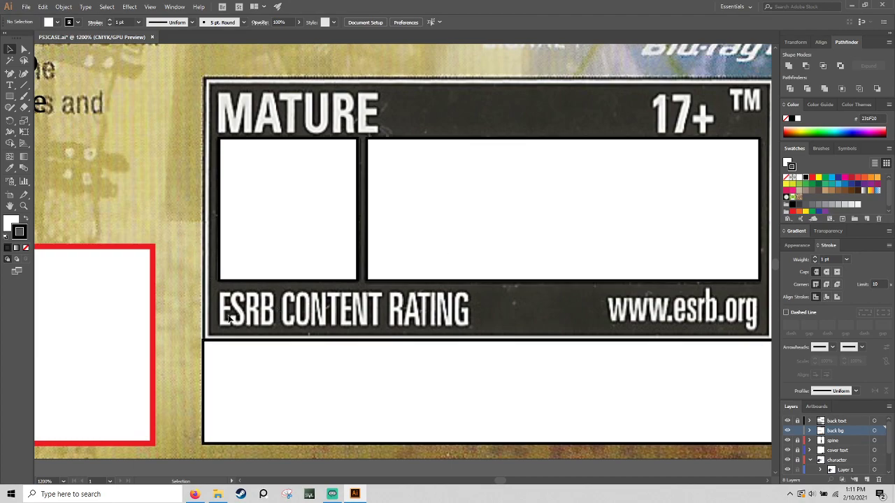
click(280, 355)
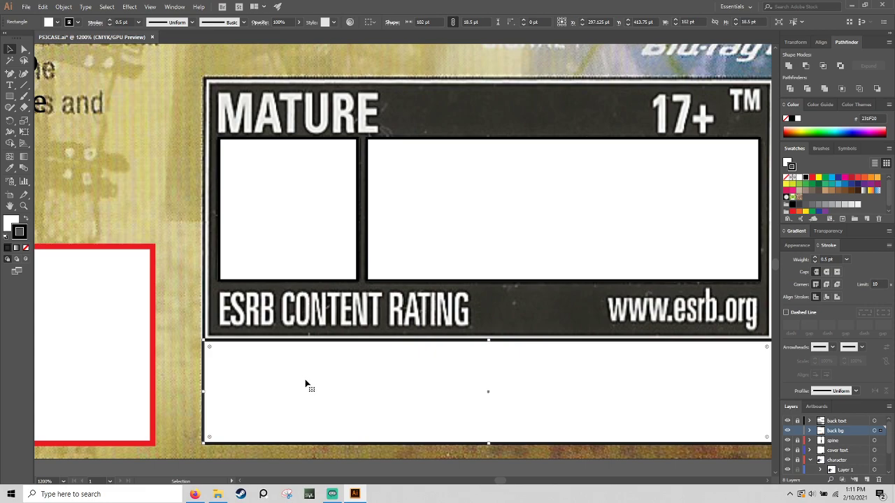
drag(306, 383, 309, 279)
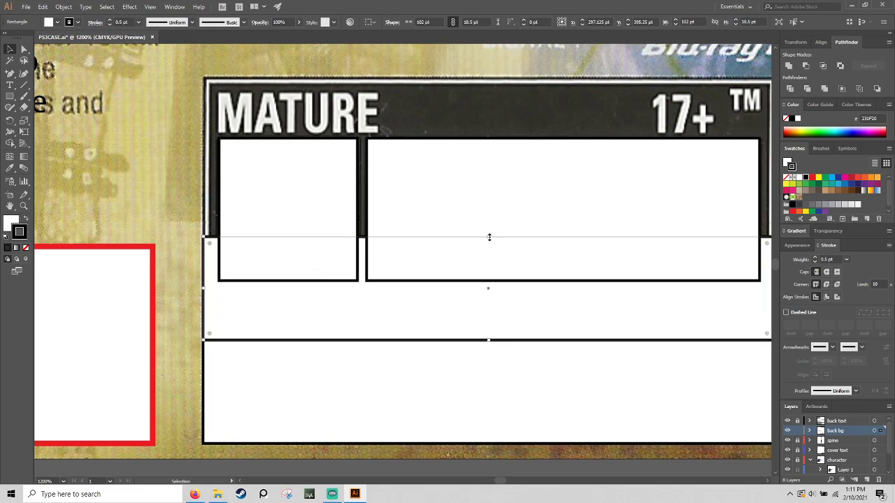
drag(489, 238, 489, 78)
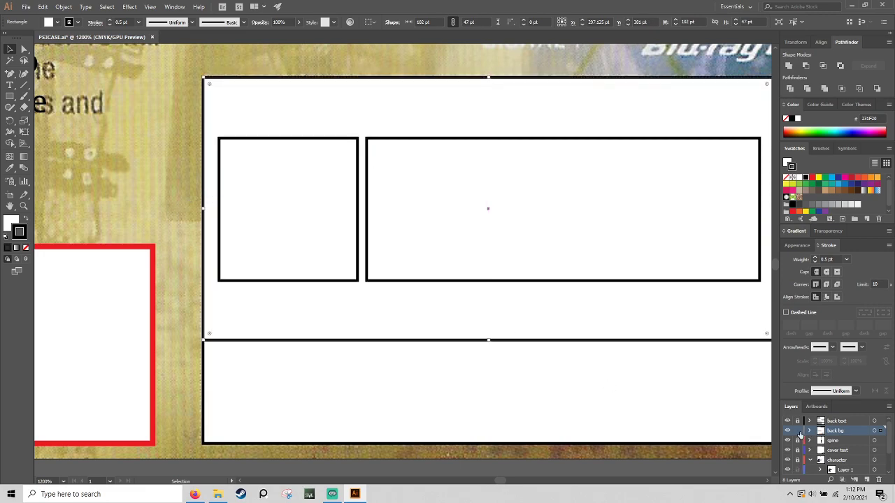
Toggle the back bg layer's visibility to compare the redrawn rating box outlines with the scanned ESRB label
click(788, 431)
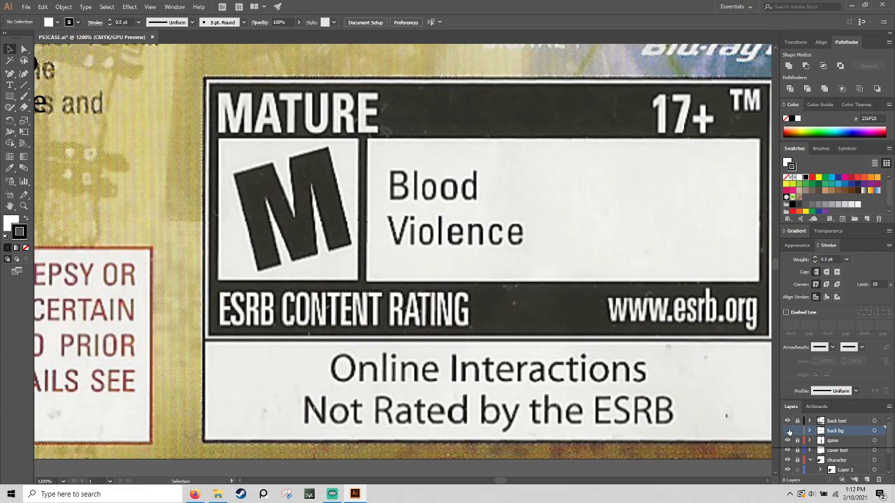
click(788, 431)
drag(600, 406, 612, 230)
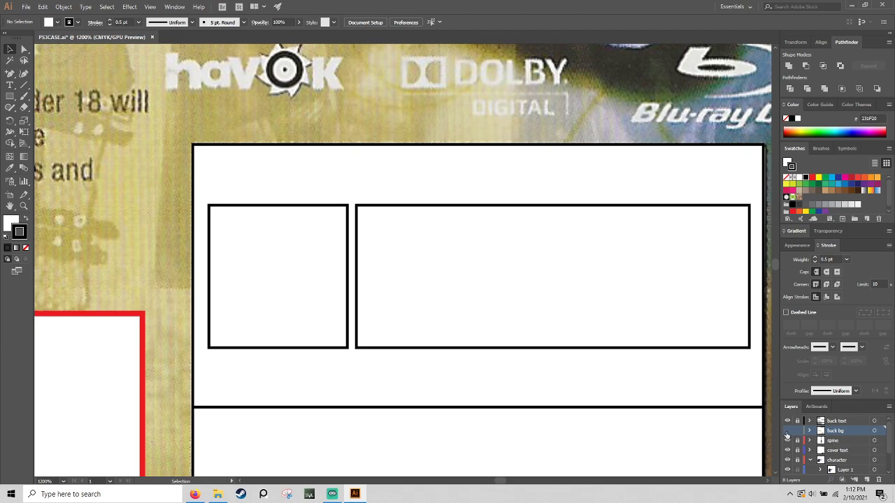
click(786, 433)
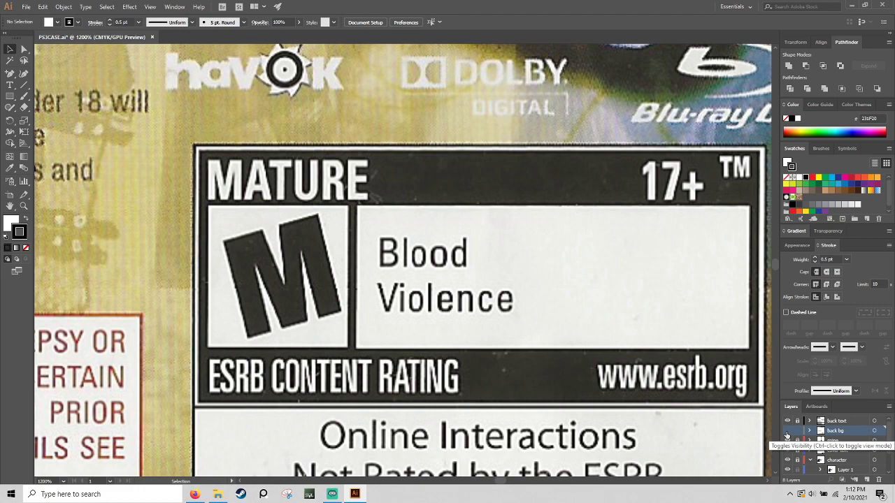
click(786, 432)
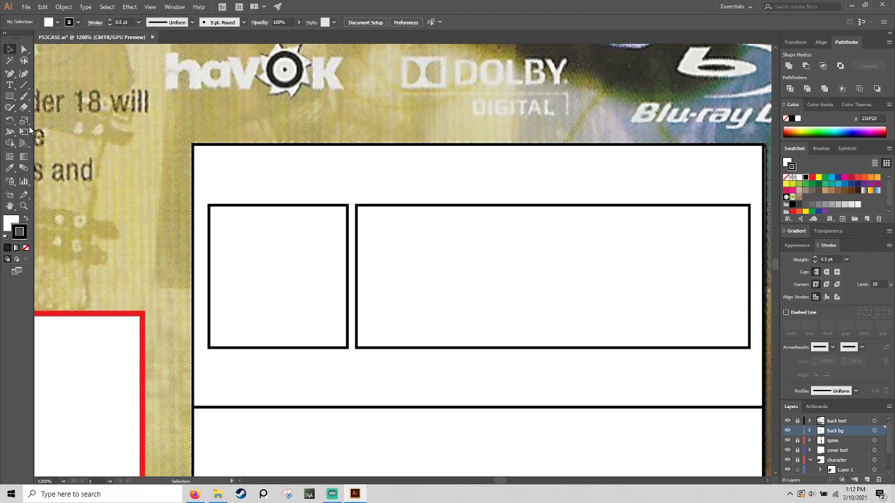
Draw a black rectangle without stroke, about 100.75 by 45.58 pt, inside the rating frame and send it behind the two inner white boxes
click(26, 218)
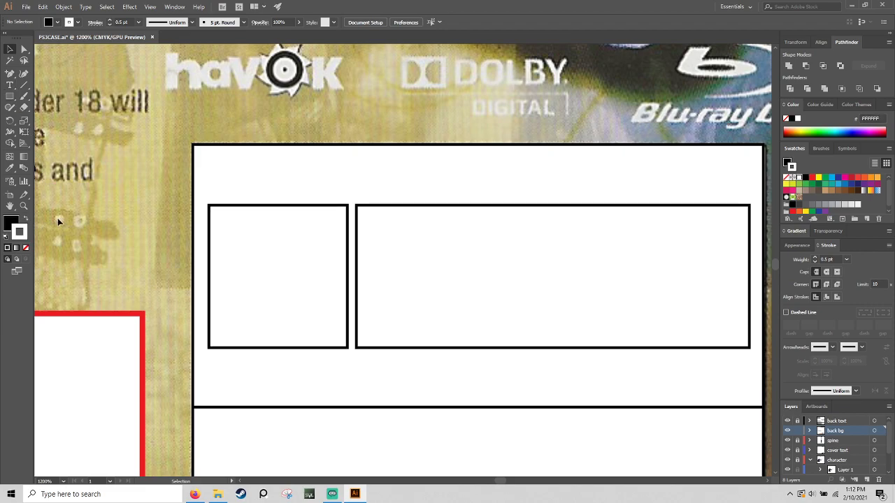
click(26, 248)
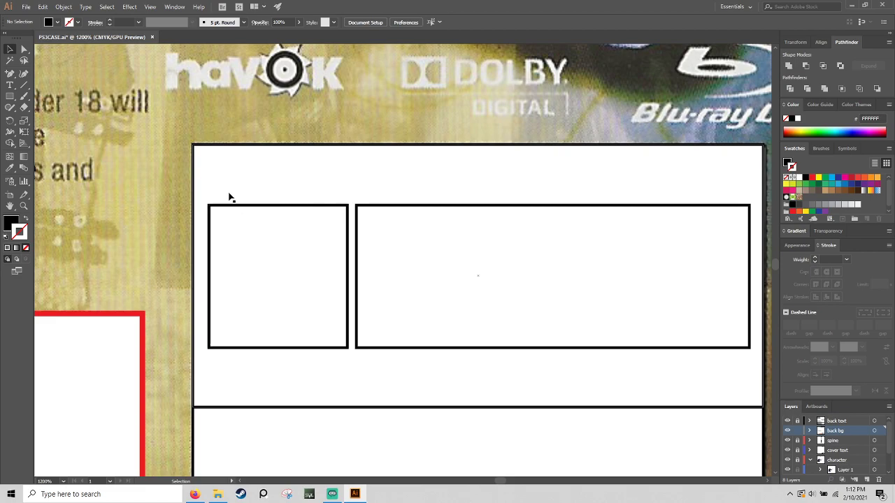
click(10, 74)
click(10, 73)
click(43, 73)
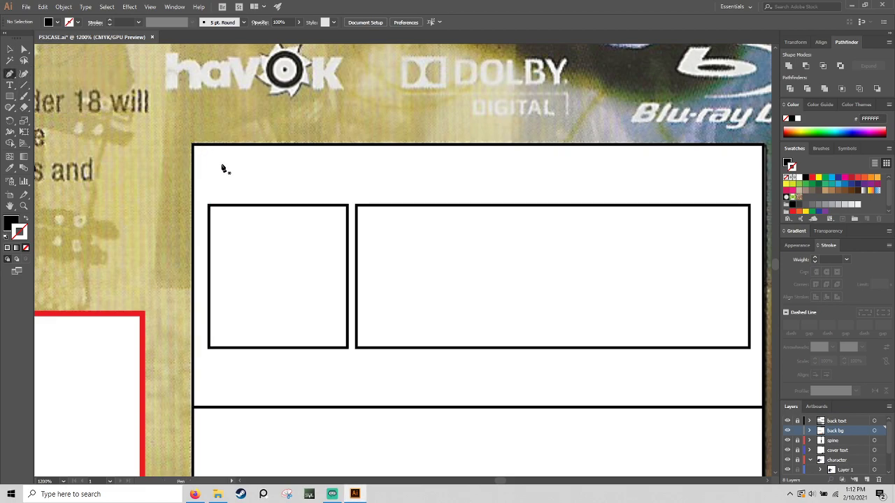
click(14, 96)
drag(196, 149, 624, 406)
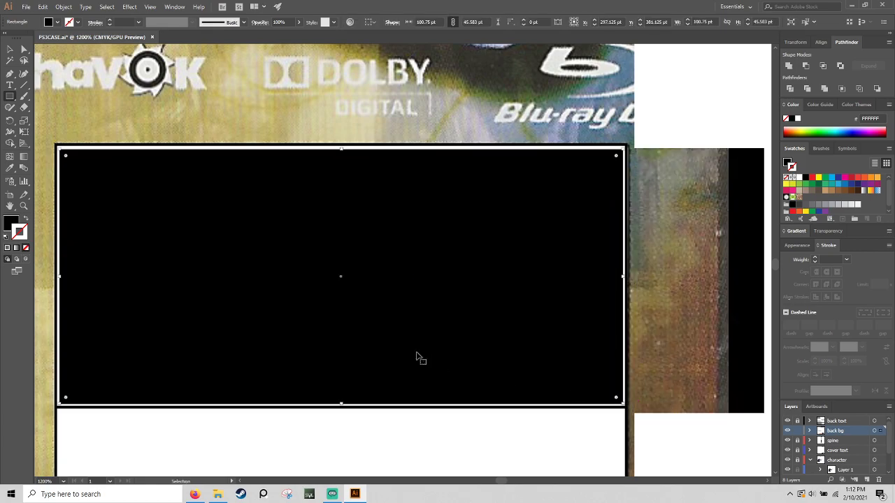
key(ctrl+bracketleft)
key(ctrl+bracketleft)
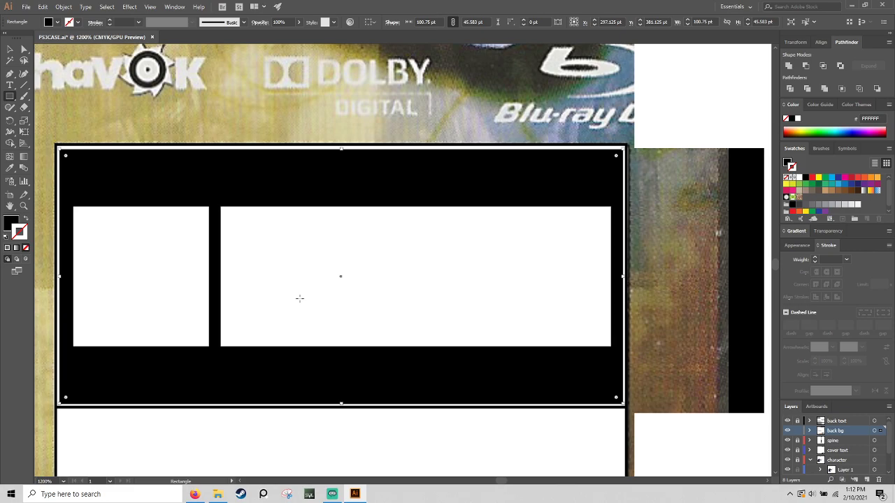
Extend the black rectangle's top edge slightly toward the rating frame, making it about 45.85 pt high
key(ctrl+plus)
key(ctrl+plus)
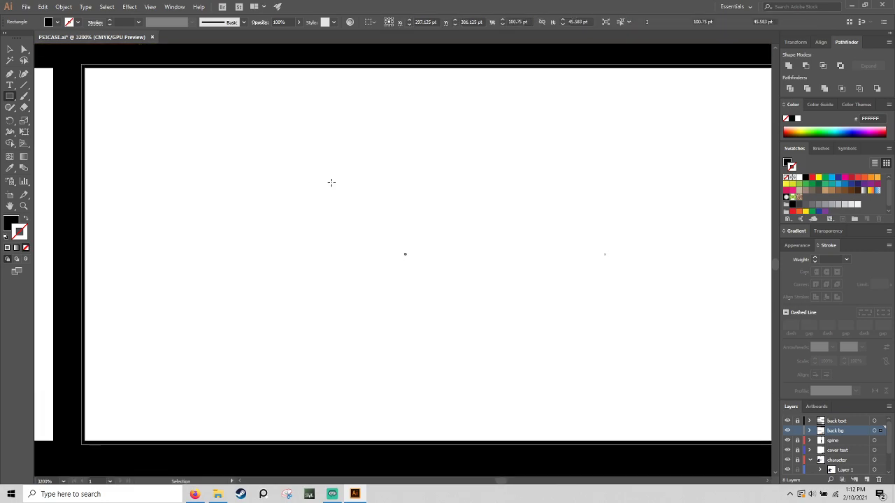
drag(356, 156, 357, 461)
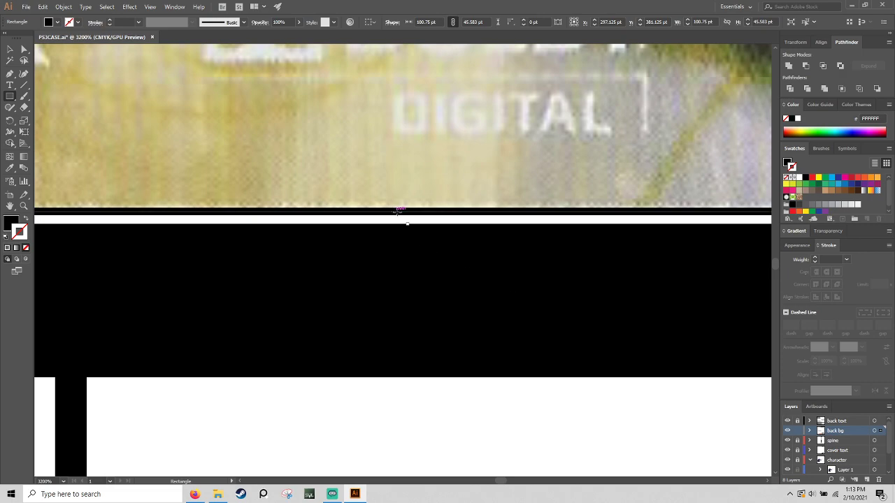
drag(409, 224, 411, 220)
key(ctrl+minus)
key(ctrl+minus)
key(ctrl+minus)
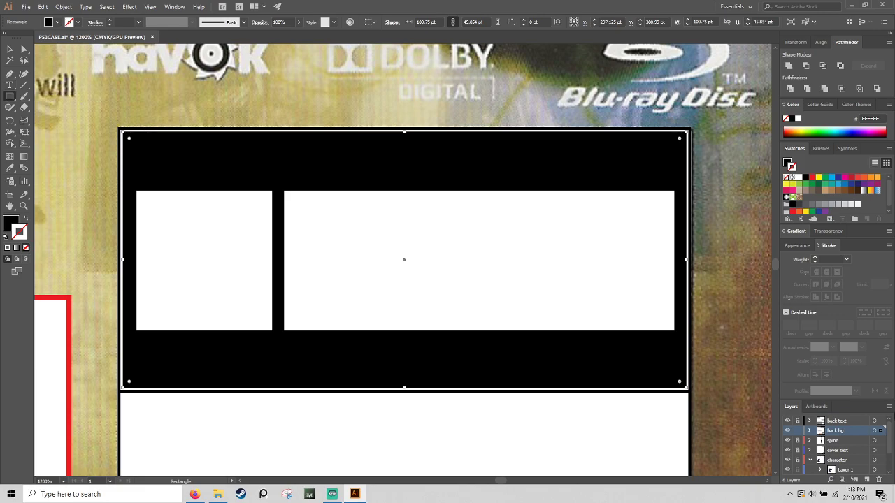
Toggle the back bg layer's visibility to compare the covering shapes with the scanned rating label, warning box and logos
click(789, 433)
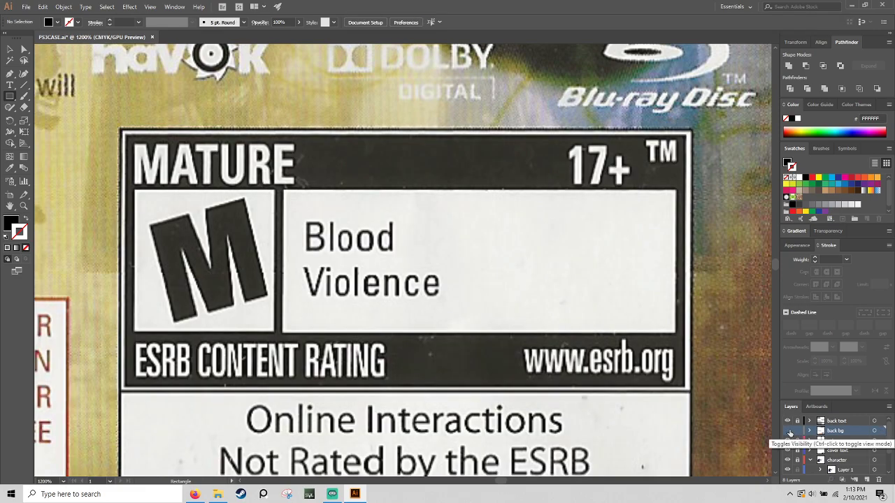
click(788, 432)
click(788, 432)
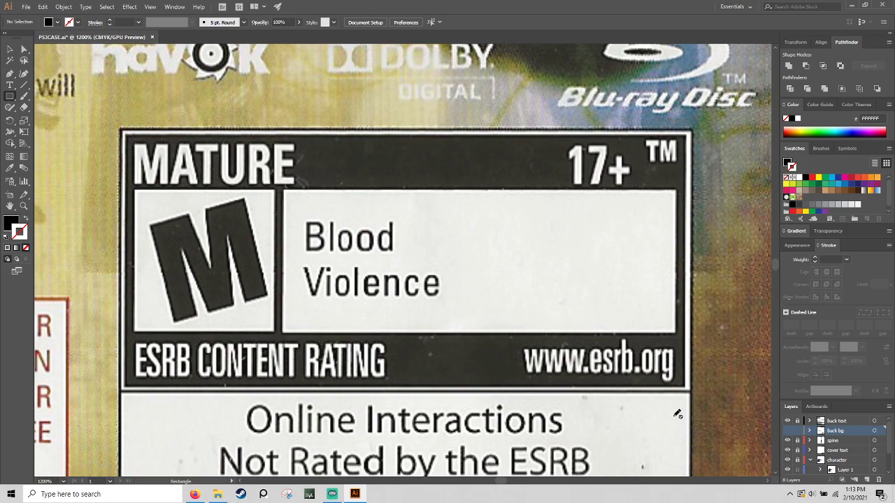
scroll(594, 370, down, 3)
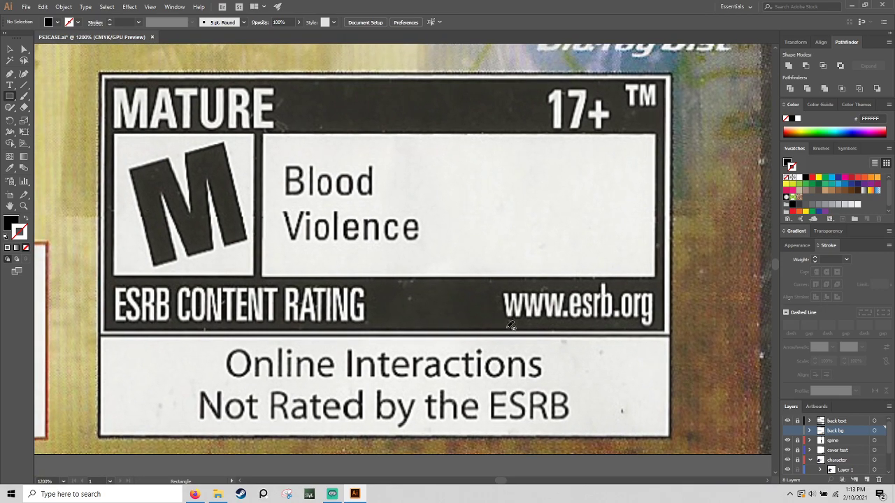
scroll(510, 326, left, 10)
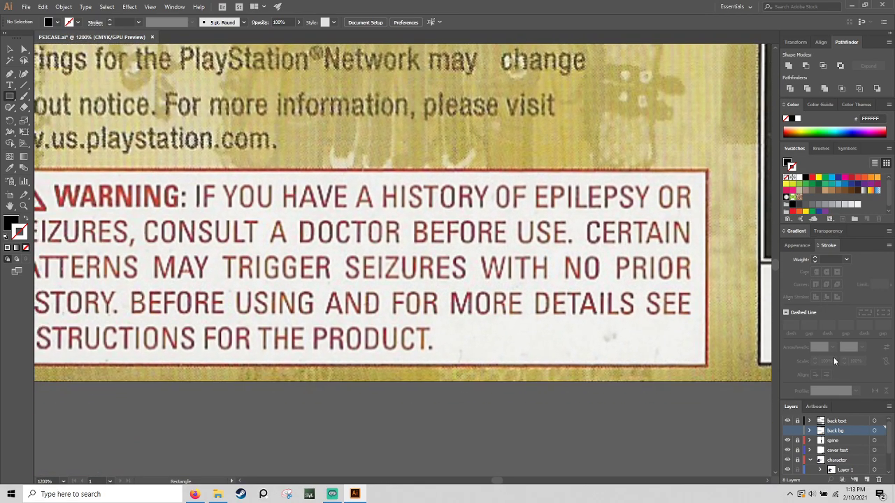
click(788, 430)
click(788, 431)
scroll(750, 407, up, 4)
scroll(559, 378, right, 10)
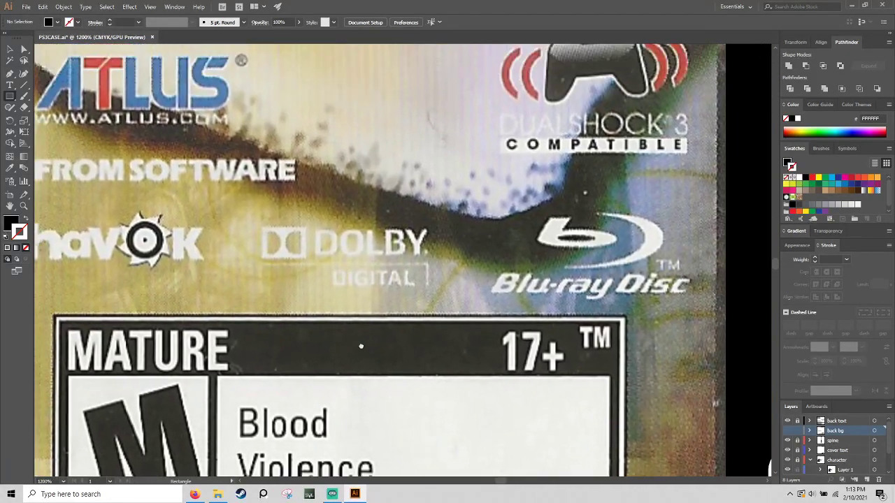
scroll(361, 346, up, 3)
scroll(360, 346, left, 2)
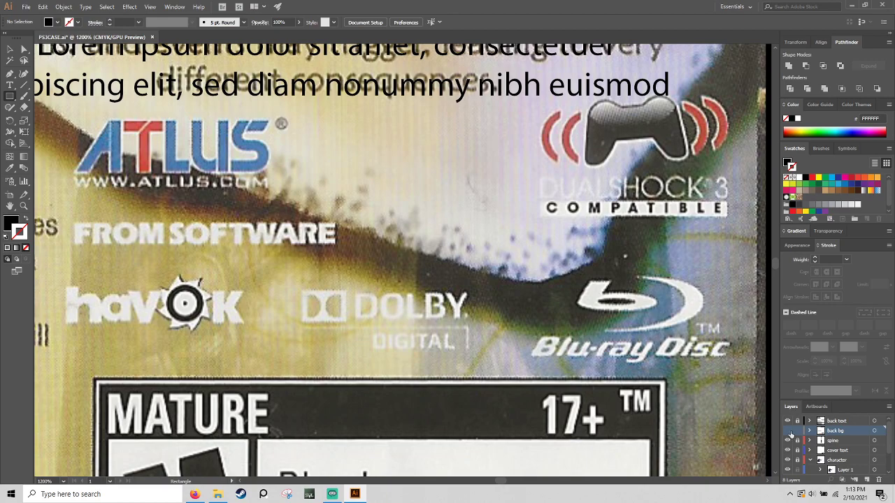
click(788, 430)
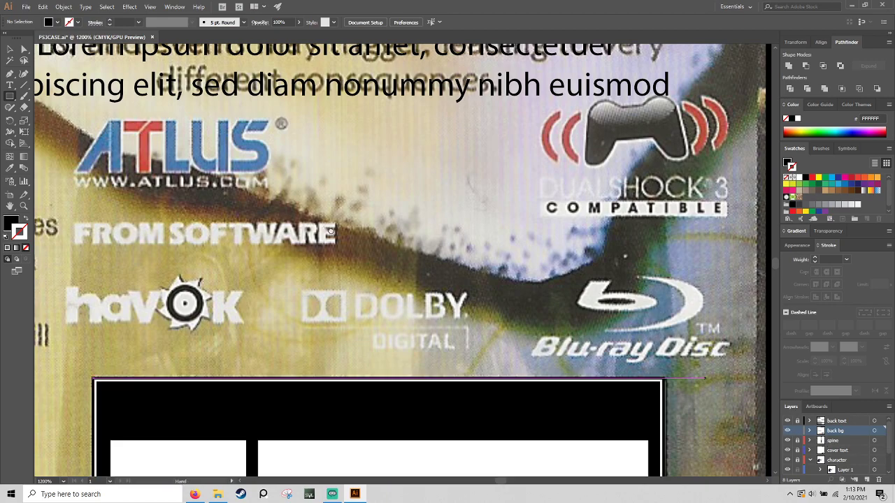
Look over the back cover's logos, screenshots and covering bars up to the Unrestricted Choice heading
scroll(330, 231, up, 5)
scroll(308, 294, left, 5)
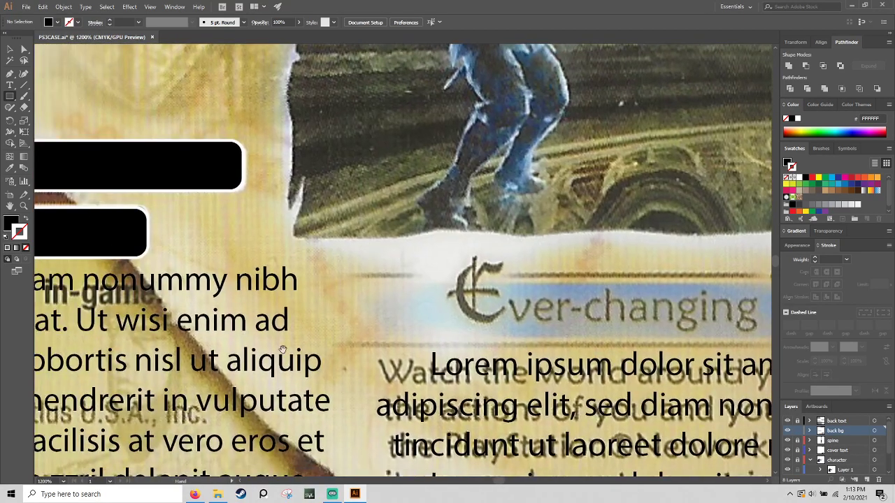
scroll(282, 349, left, 10)
scroll(282, 348, up, 3)
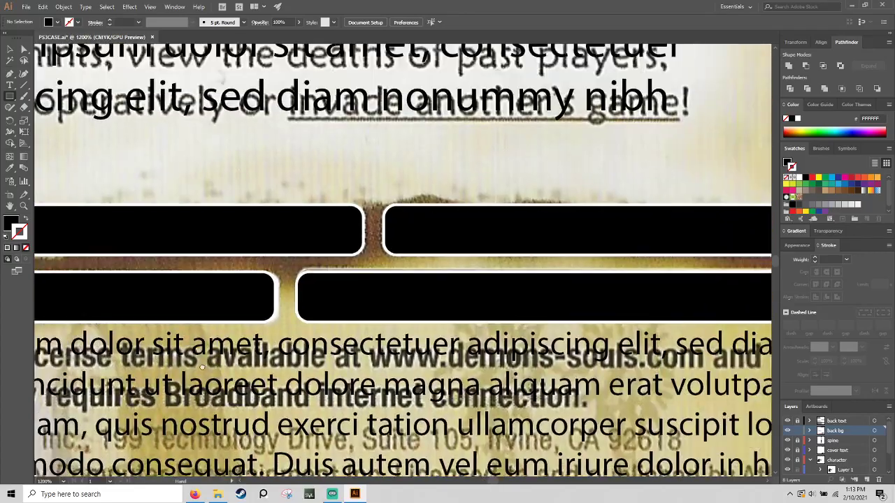
scroll(202, 367, up, 15)
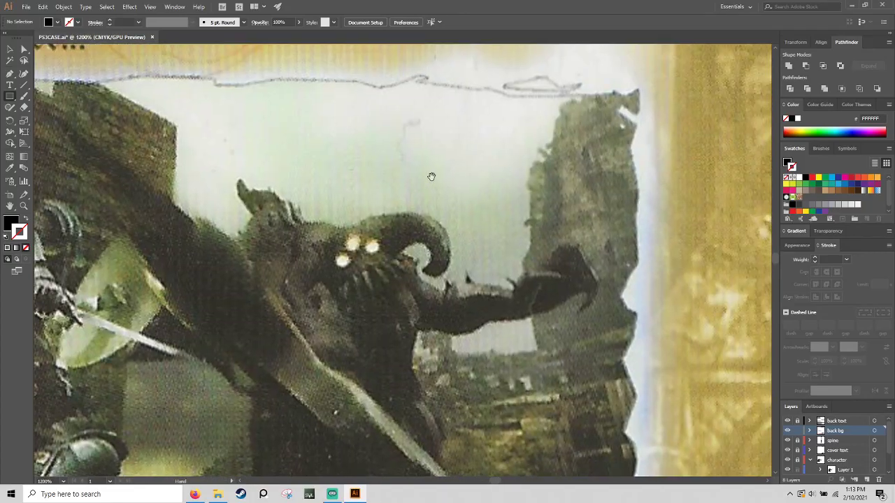
scroll(431, 176, up, 10)
scroll(252, 86, left, 10)
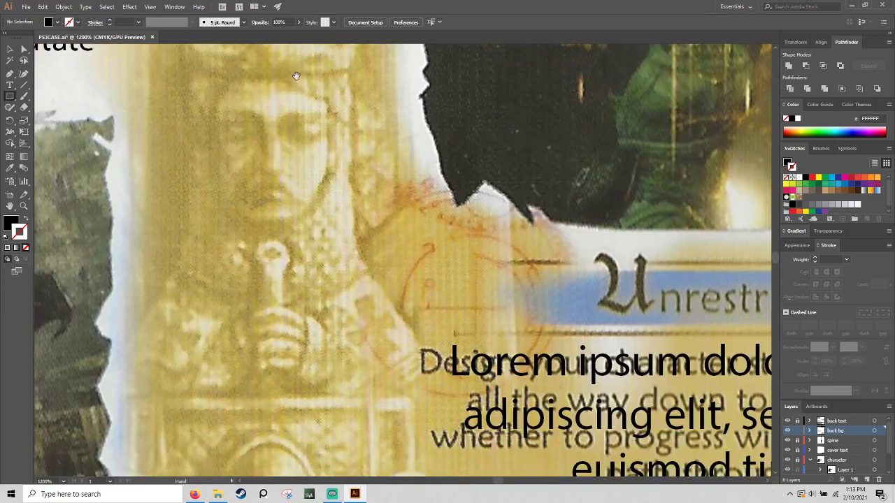
scroll(296, 75, down, 2)
scroll(279, 126, right, 10)
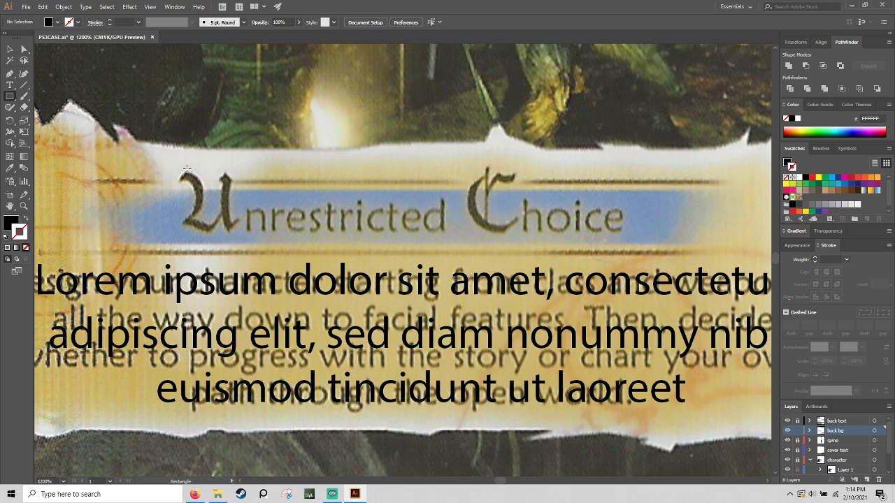
Draw a black rectangle, about 108.83 by 8.92 pt, over the Unrestricted Choice heading's blue band and add gradient mesh lines to it
click(11, 224)
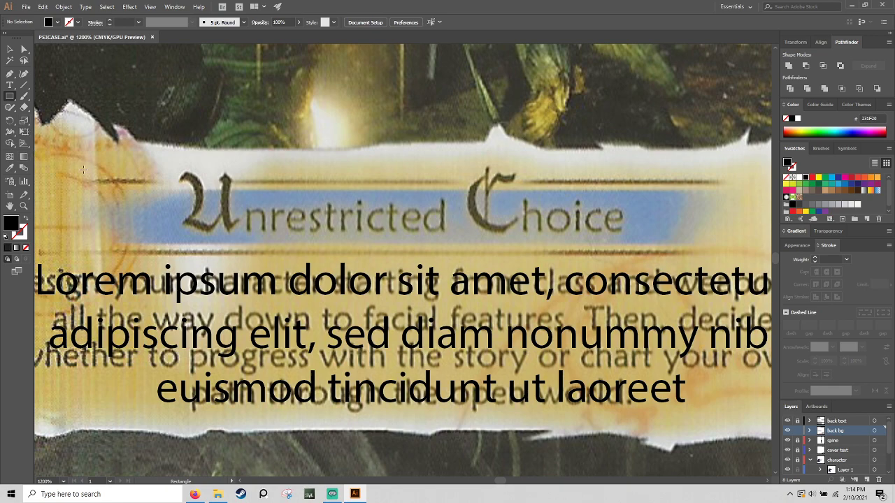
drag(98, 194, 707, 246)
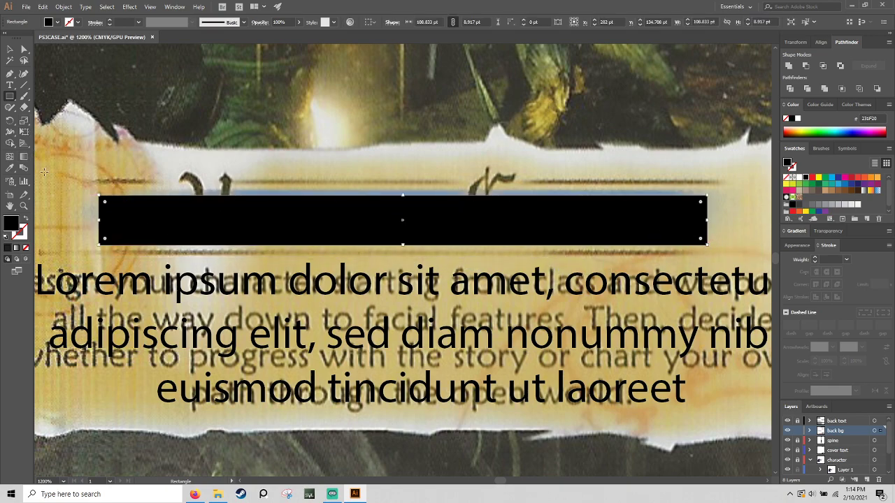
click(14, 156)
click(223, 217)
click(470, 225)
click(519, 205)
Color a mesh point in the rectangle's upper part cyan, 00AEEF, and delete the meshed rectangle
key(a)
click(242, 203)
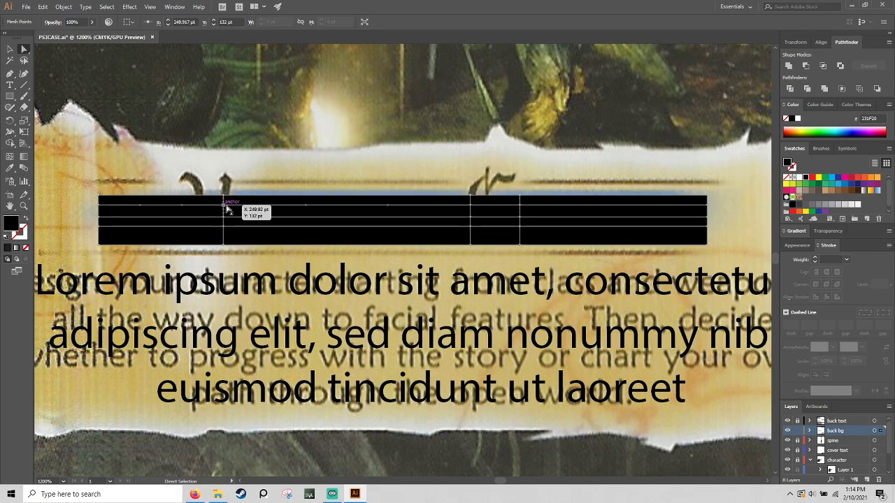
click(229, 206)
click(832, 179)
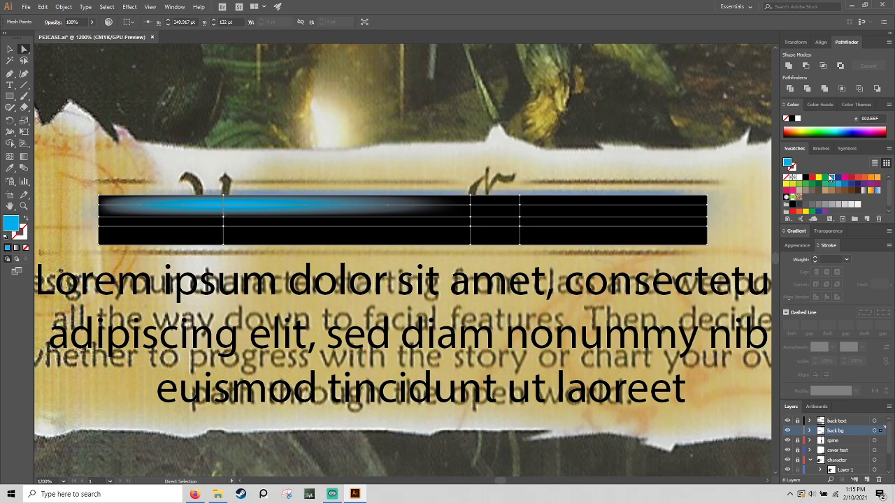
key(Delete)
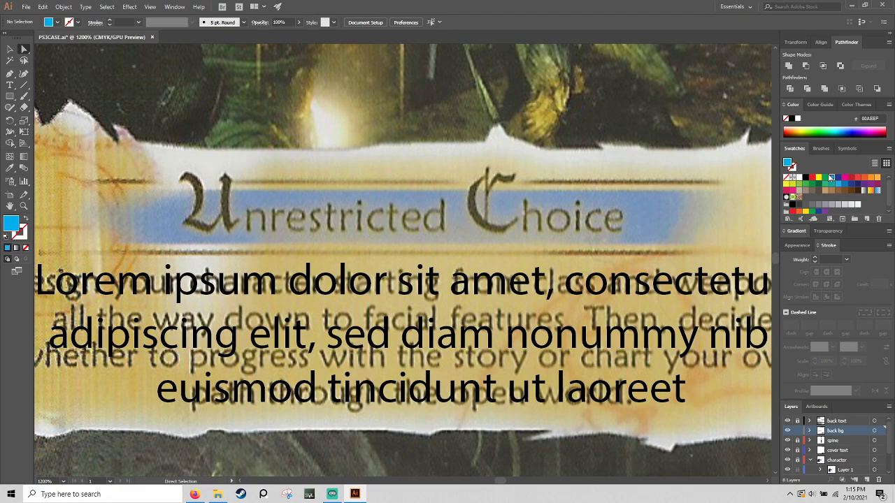
Examine the overall cover layout, the blue warrior screenshot and the Unrestricted Choice heading
key(ctrl+minus)
key(ctrl+minus)
key(ctrl+minus)
key(ctrl+minus)
key(ctrl+minus)
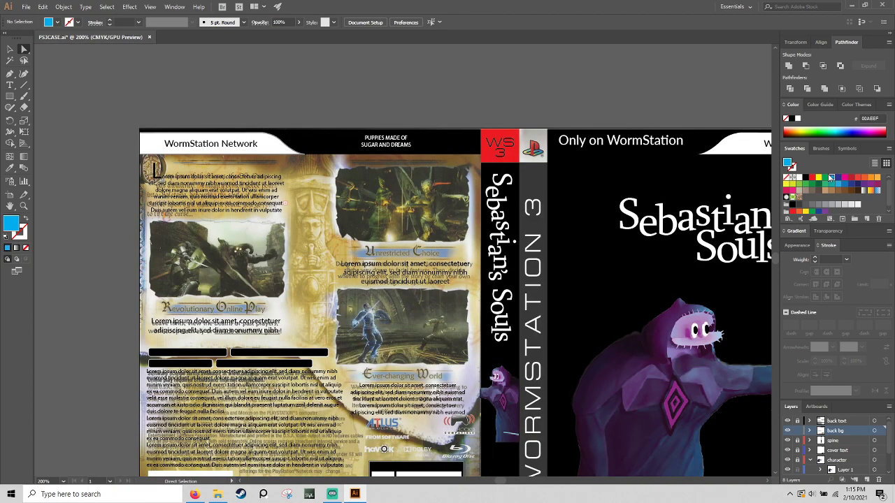
drag(437, 359, 482, 292)
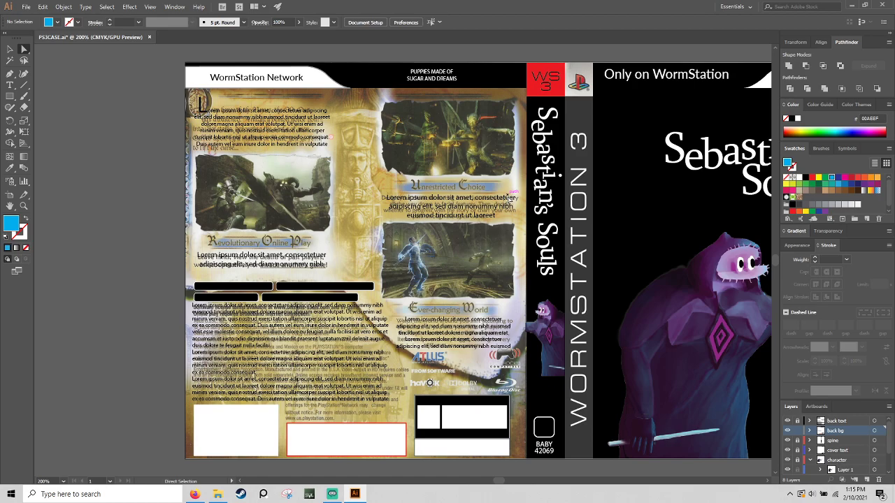
scroll(402, 251, up, 5)
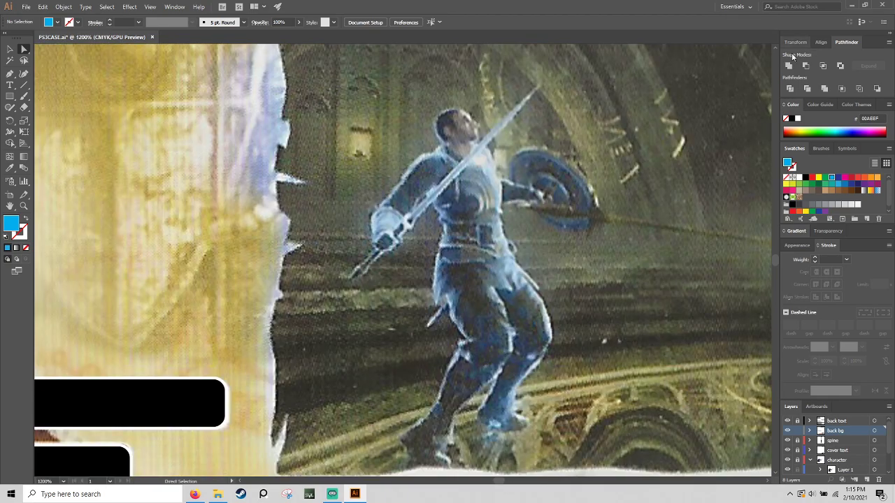
drag(650, 175, 383, 173)
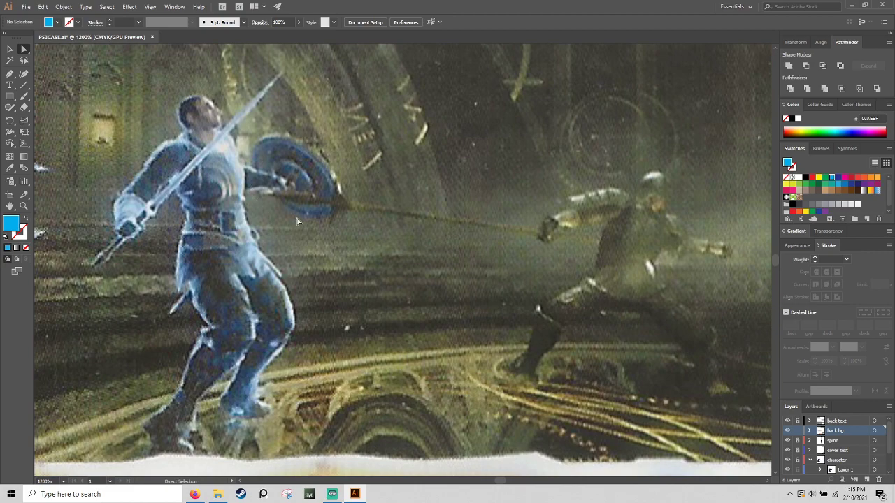
drag(319, 177, 374, 358)
scroll(374, 359, up, 6)
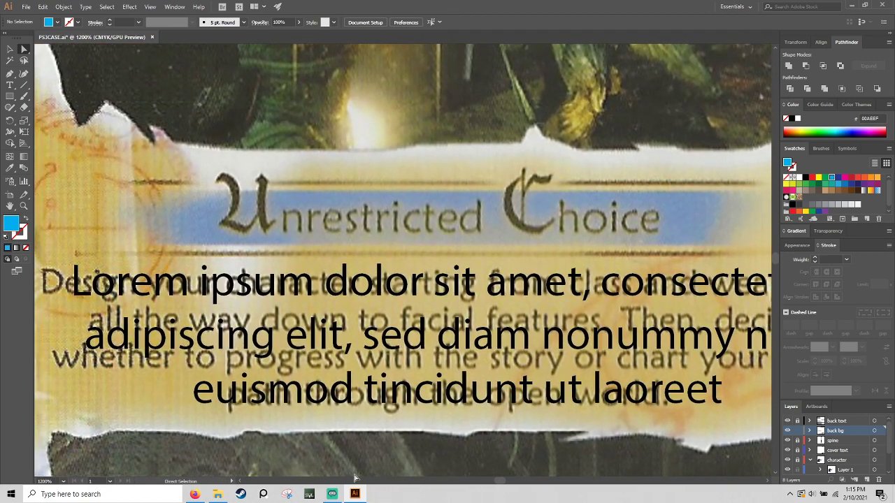
Draw a straight horizontal line about 113.25 pt long along the upper rule of the Unrestricted Choice heading
key(ctrl+minus)
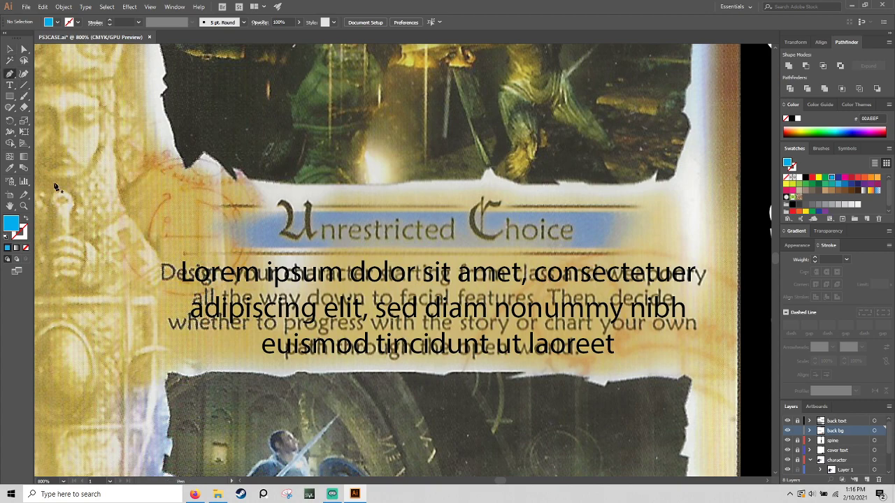
click(26, 87)
mouse_move(219, 207)
mouse_down()
mouse_move(643, 208)
mouse_move(654, 189)
mouse_move(657, 48)
mouse_up()
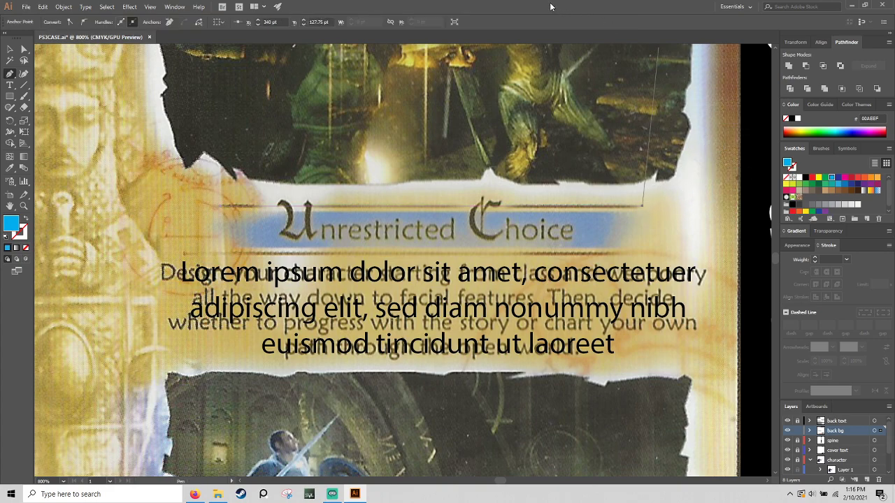
key(ctrl+z)
Sample the heading lettering's dark color, 443F29, as the line's stroke without fill, and give the stroke Width Profile 5
click(10, 168)
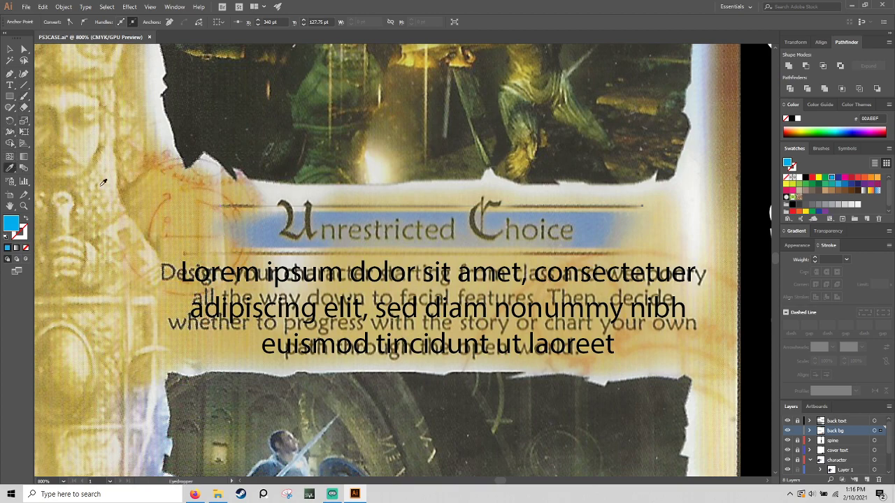
click(294, 210)
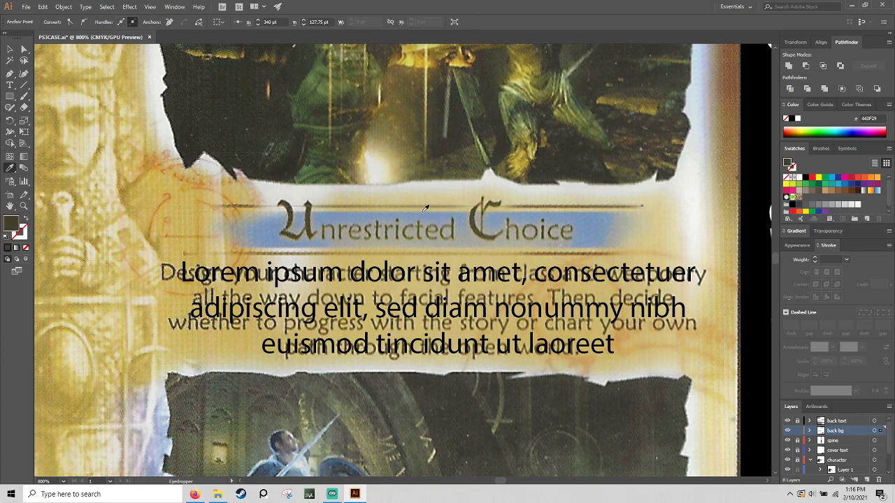
click(27, 219)
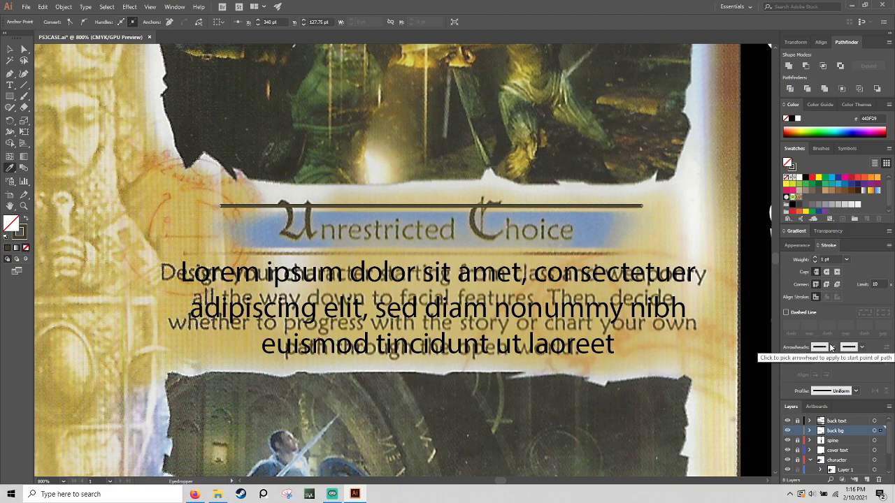
click(856, 393)
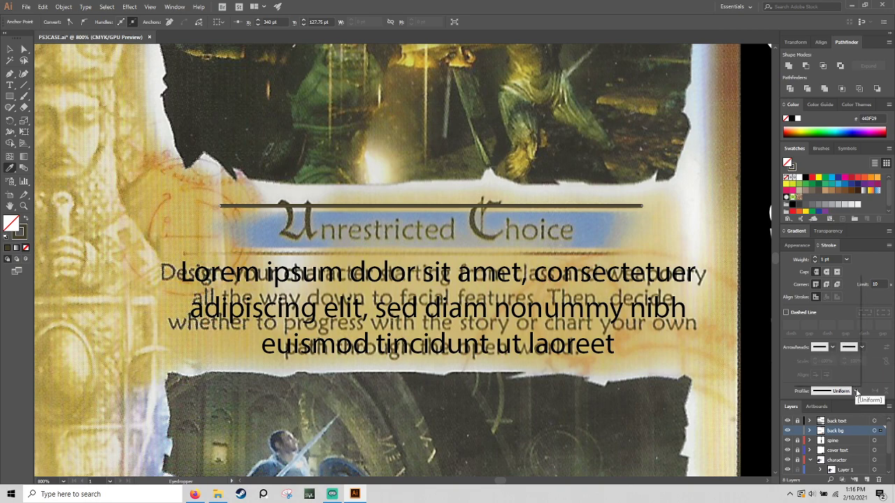
click(840, 328)
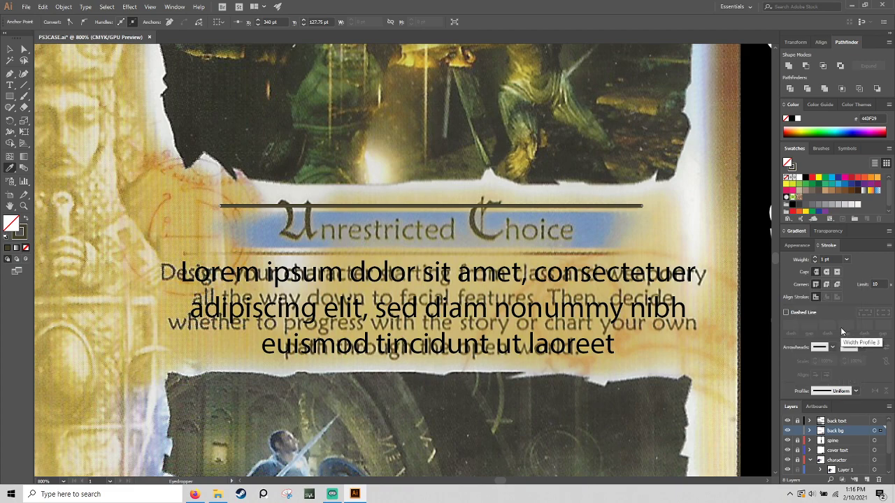
key(v)
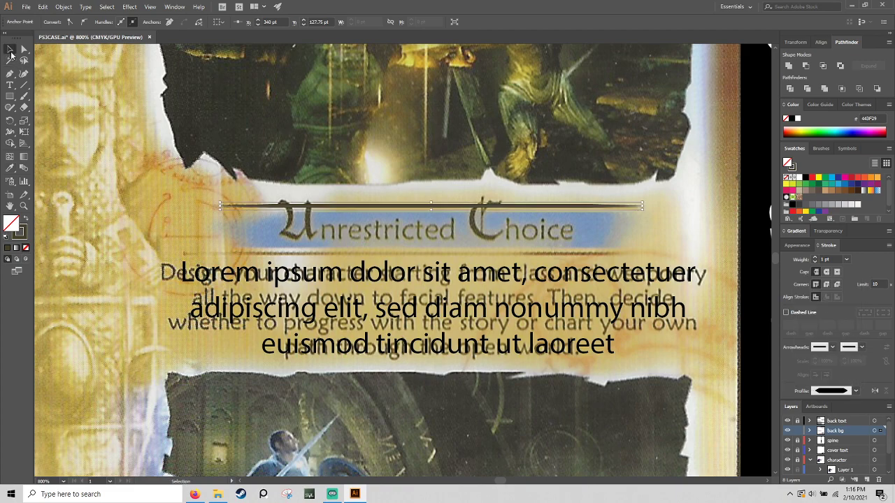
click(73, 93)
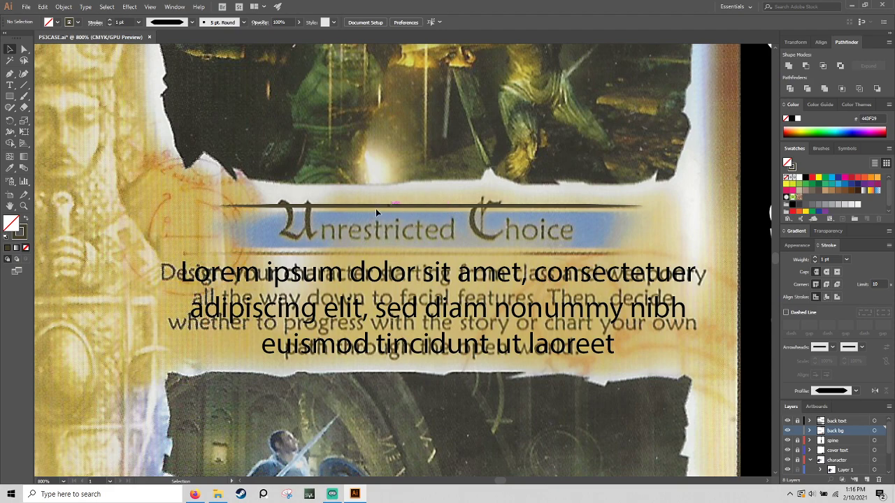
Try to lighten the stroke color to 5E573B, and check the upper heading line
click(20, 236)
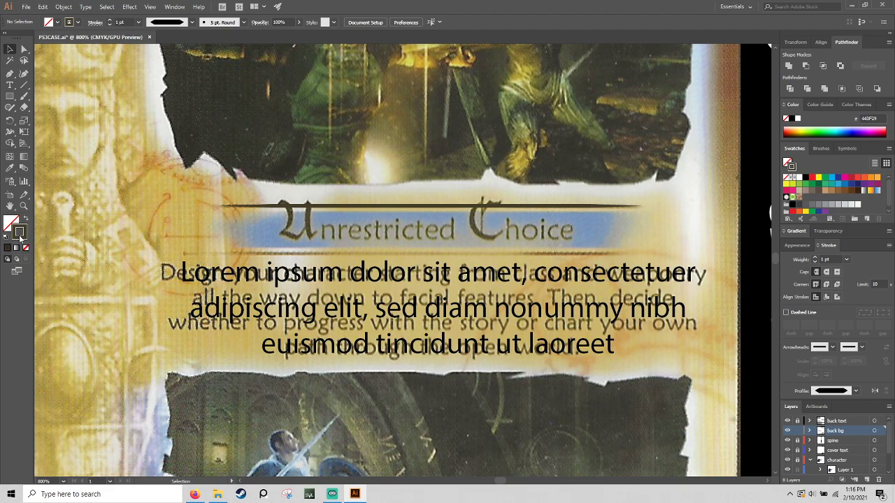
double_click(20, 236)
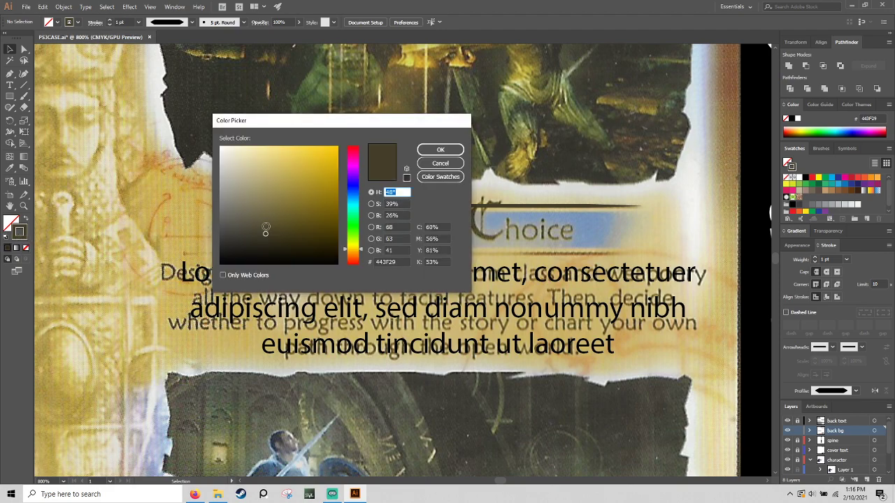
click(264, 222)
drag(264, 222, 264, 220)
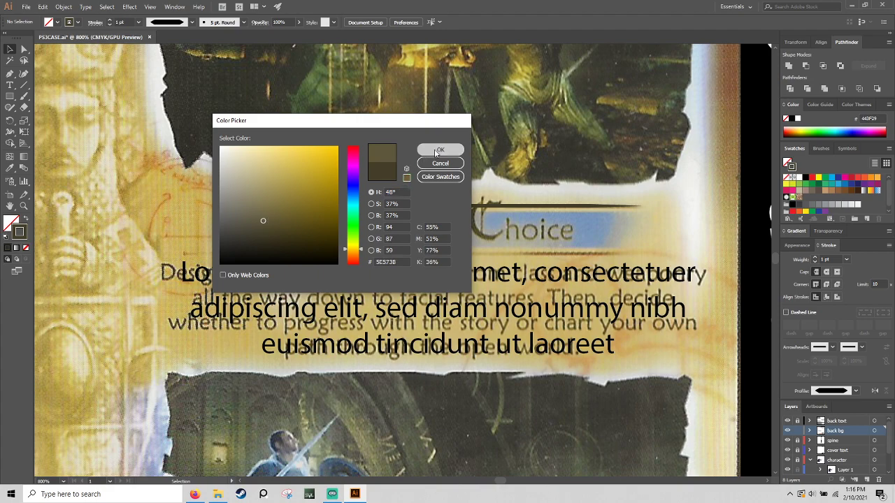
click(440, 150)
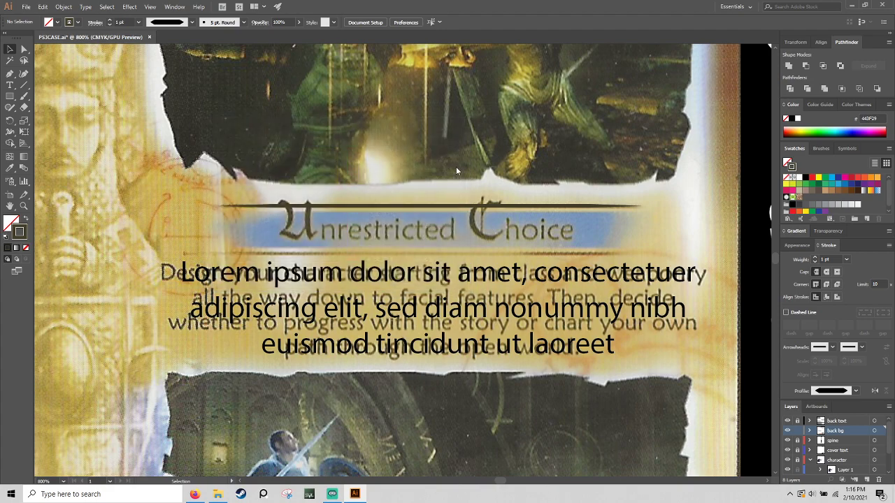
click(525, 208)
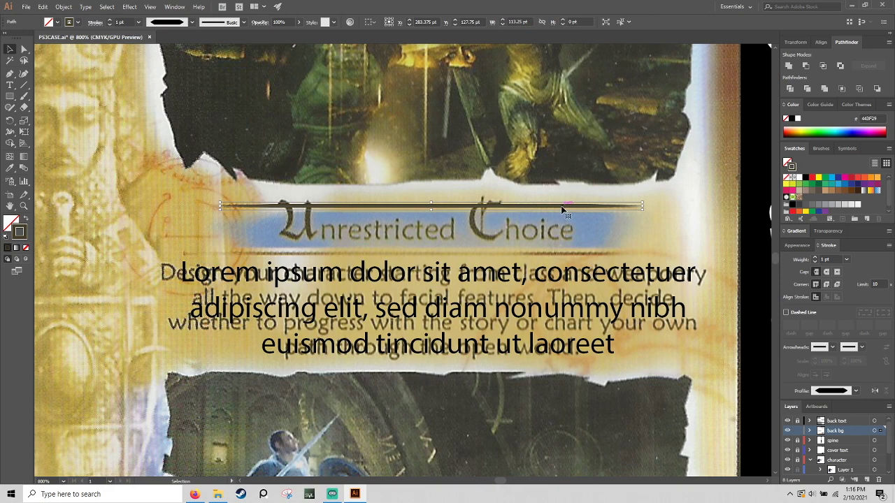
key(ctrl+shift+a)
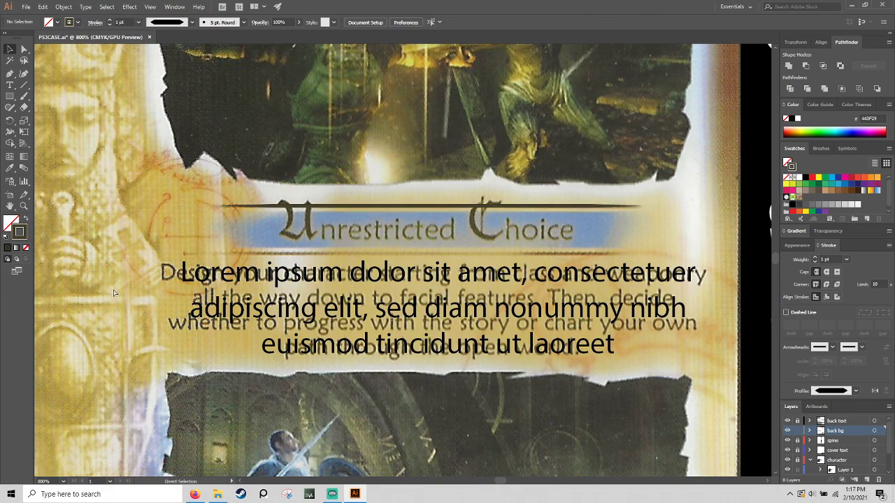
Recolor the upper heading line's stroke with the brown swatch 8B5E3C
click(378, 207)
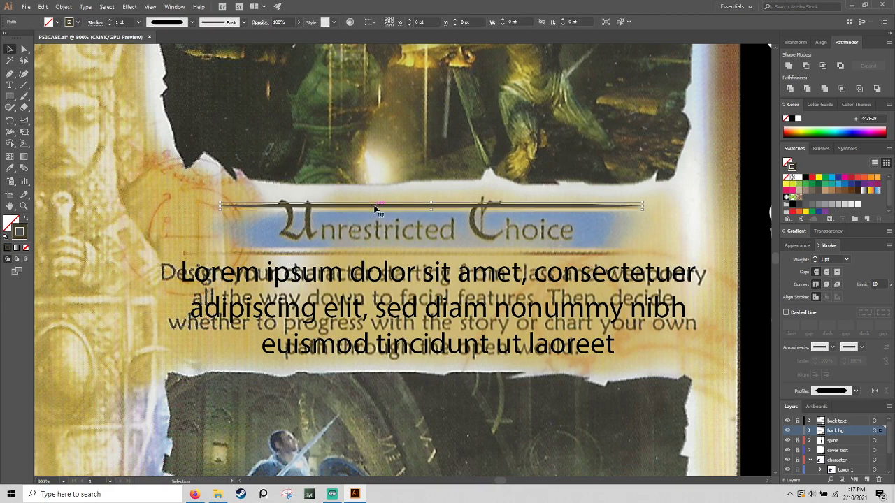
click(831, 190)
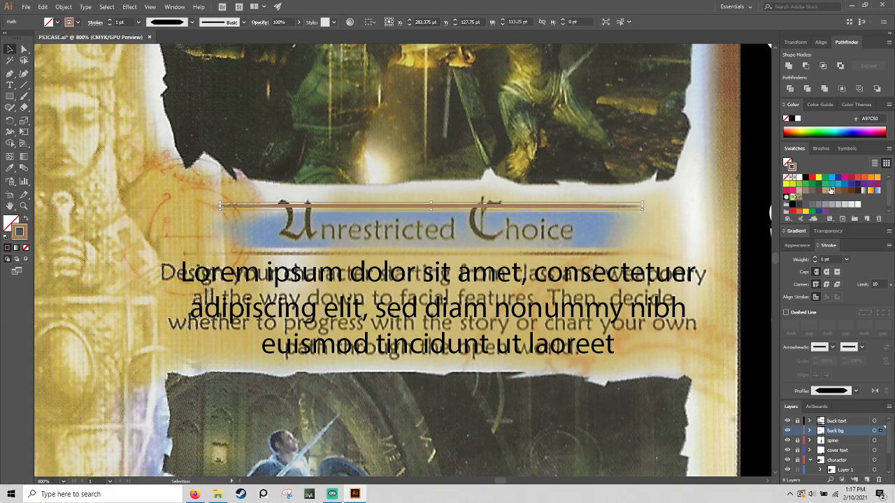
click(838, 191)
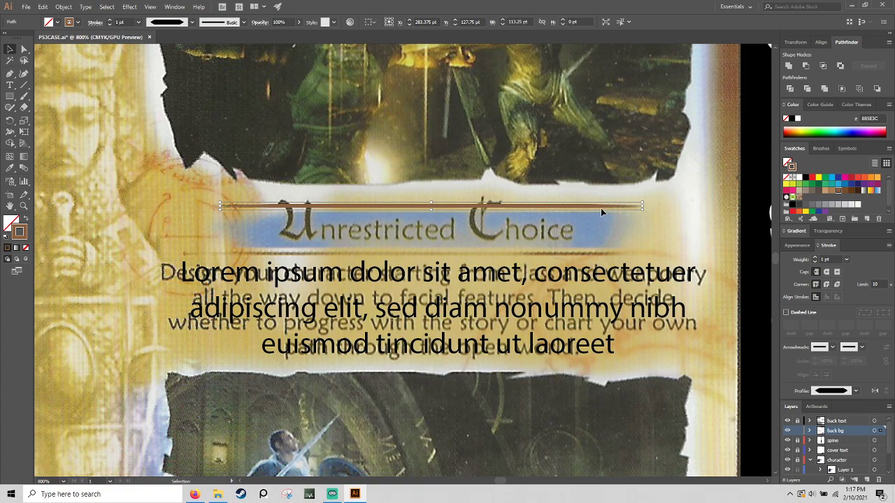
Copy the brown line down onto the heading's lower rule and stretch both ends of the copy slightly outward
drag(601, 207, 595, 256)
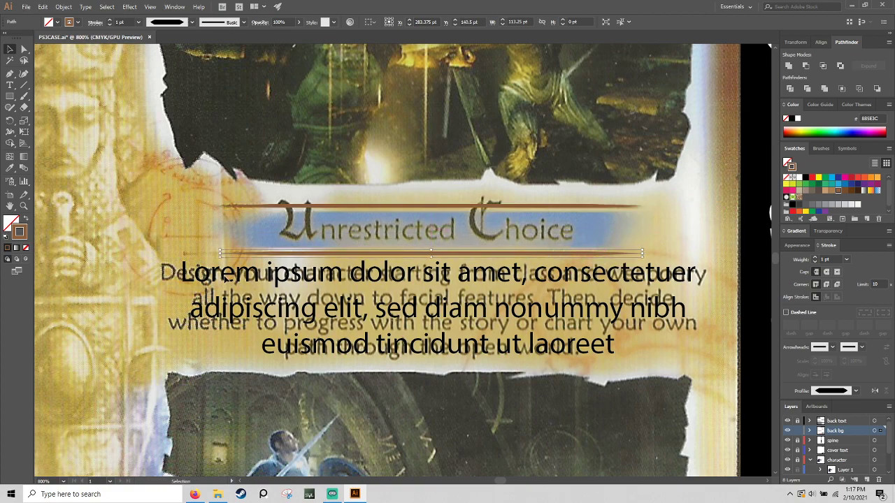
drag(220, 253, 211, 253)
drag(644, 252, 646, 251)
click(586, 229)
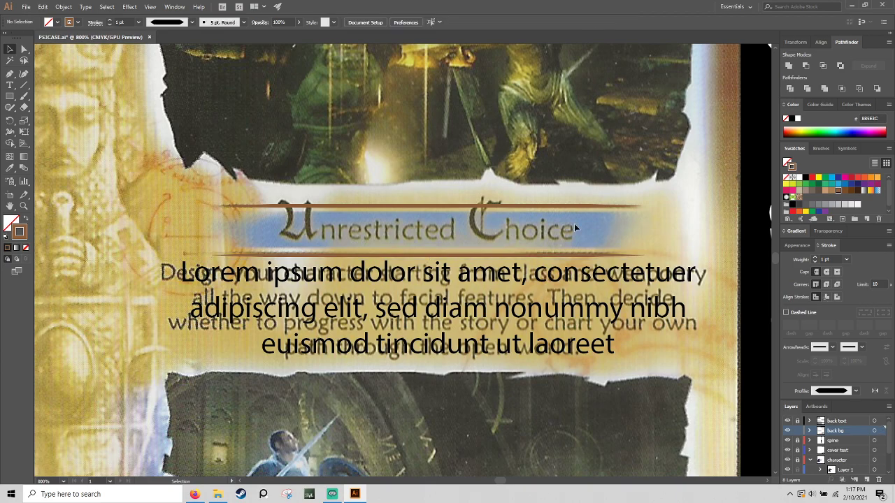
Copy both brown lines from the Unrestricted Choice heading onto the Revolutionary Online Play heading
click(387, 206)
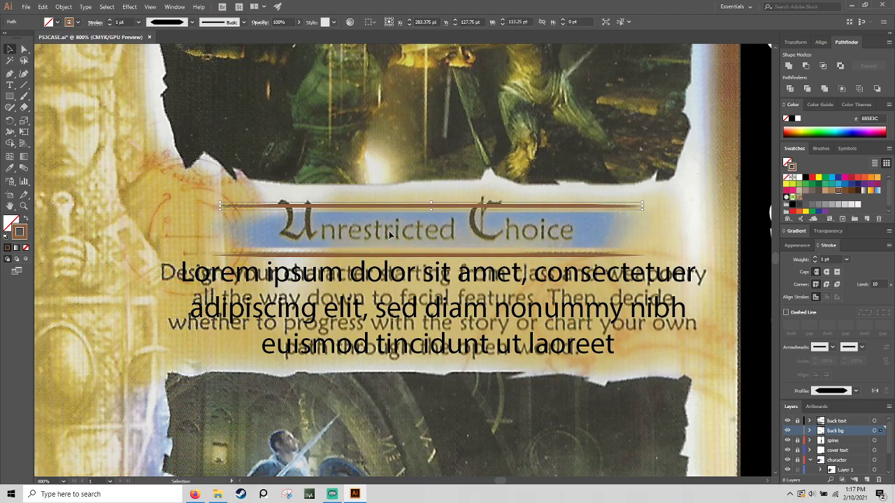
shift+click(391, 255)
drag(195, 264, 628, 319)
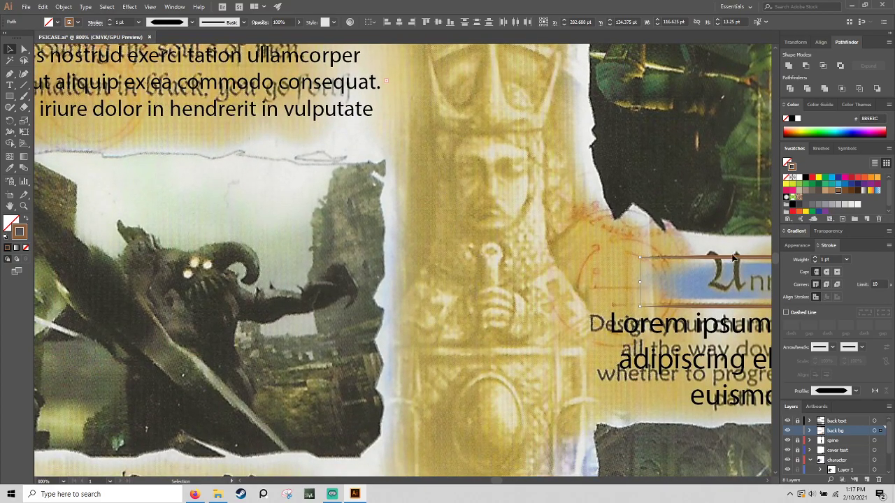
key(ctrl+minus)
key(ctrl+minus)
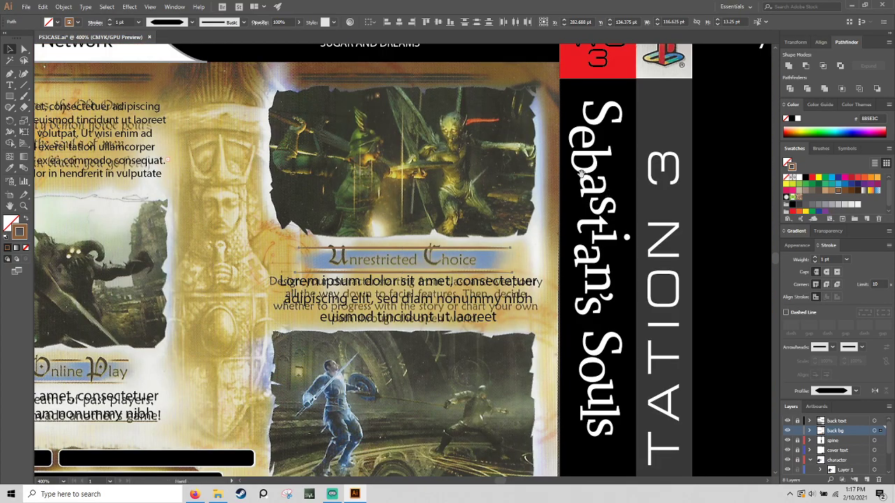
scroll(585, 178, up, 3)
scroll(595, 209, left, 5)
drag(432, 278, 541, 107)
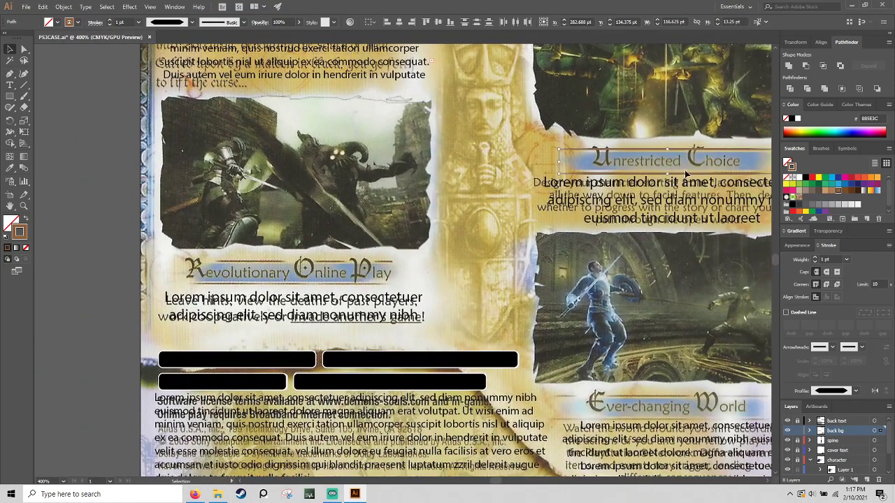
drag(649, 155, 276, 268)
Isolate the lower line of the Revolutionary Online Play heading and move it down onto the scan's lower rule
double_click(272, 286)
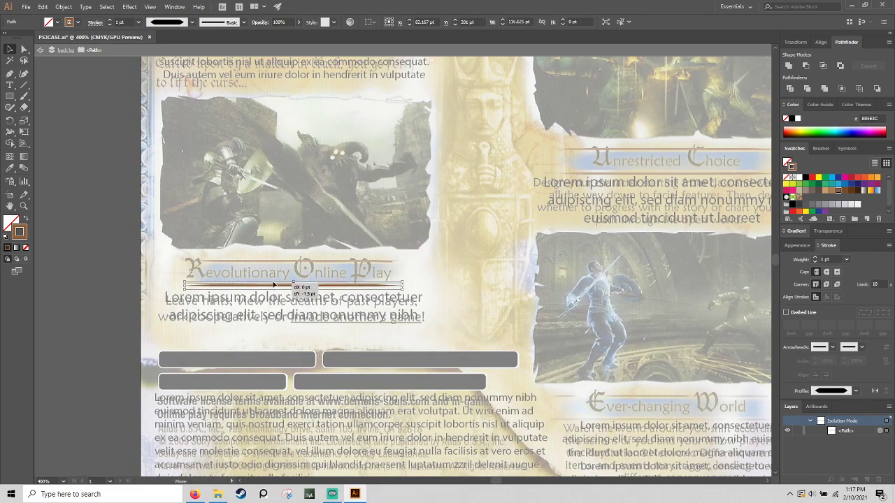
click(448, 237)
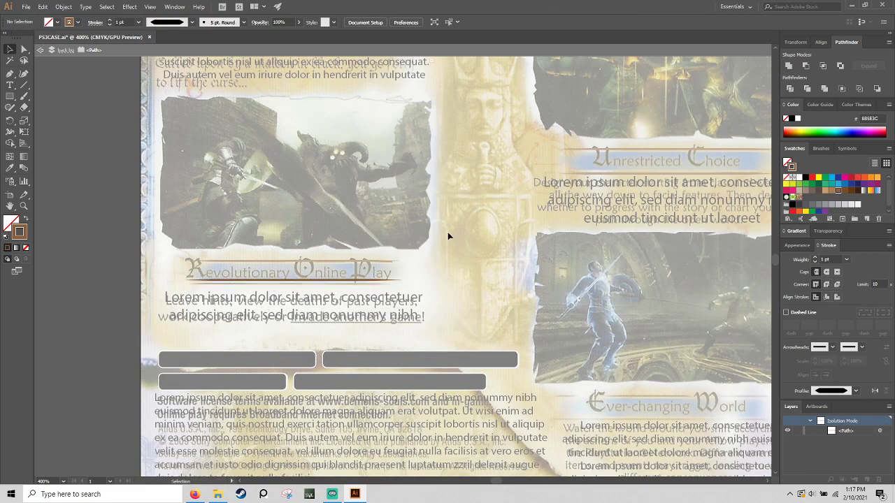
scroll(399, 254, up, 4)
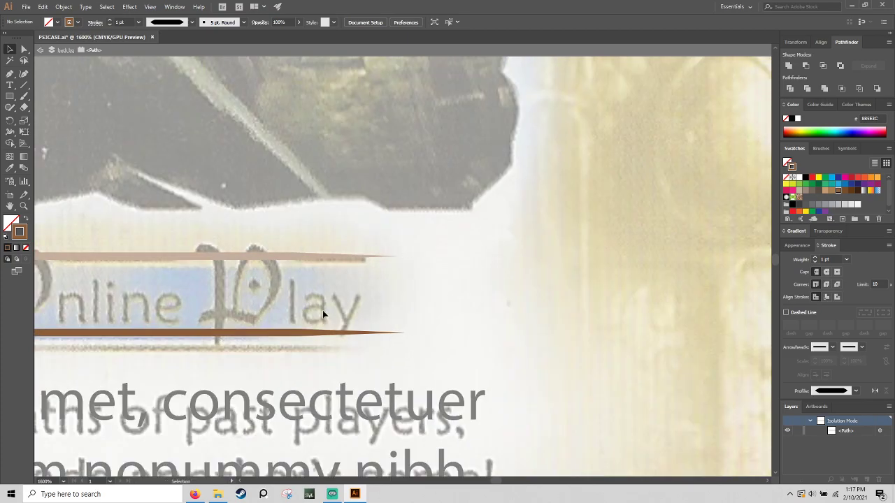
drag(190, 323, 729, 219)
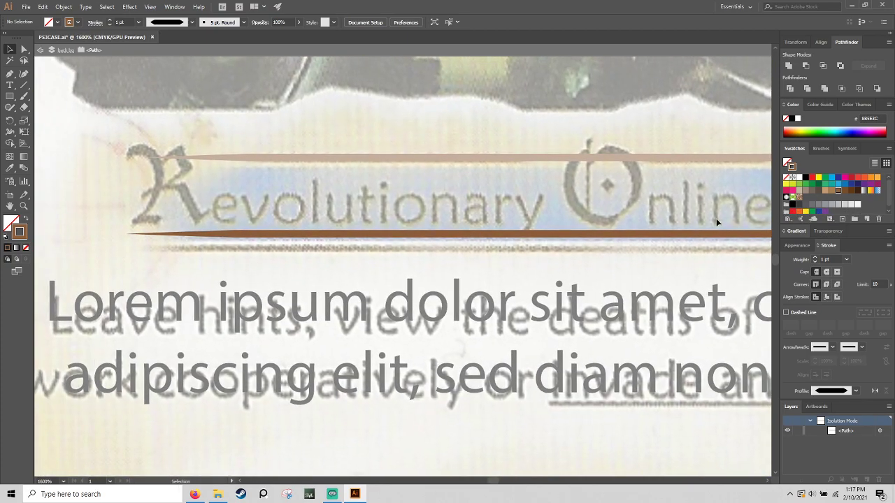
click(651, 237)
drag(651, 237, 651, 250)
click(266, 163)
double_click(263, 164)
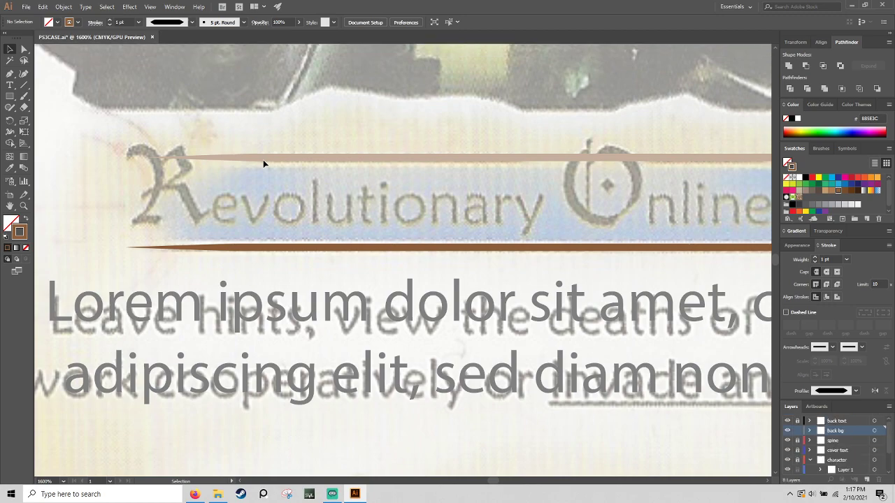
Stretch the left end of the Revolutionary Online Play heading's upper line outward and check its right end
click(265, 158)
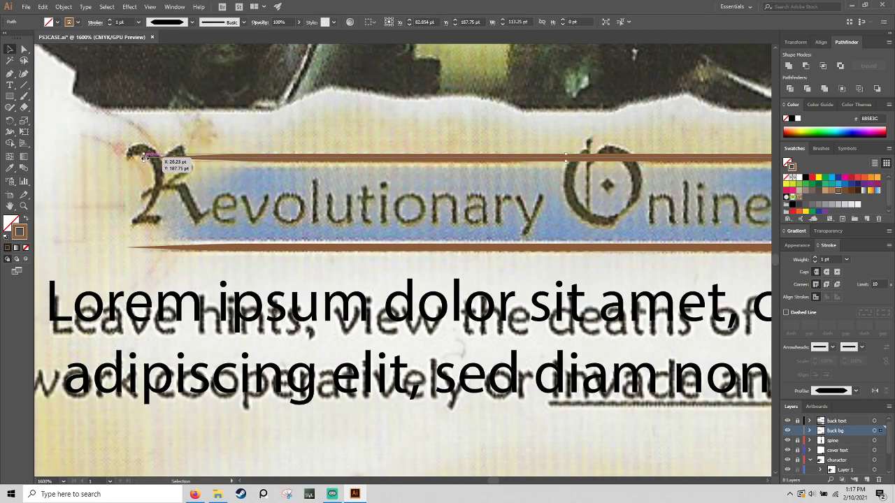
drag(142, 160, 117, 160)
click(285, 122)
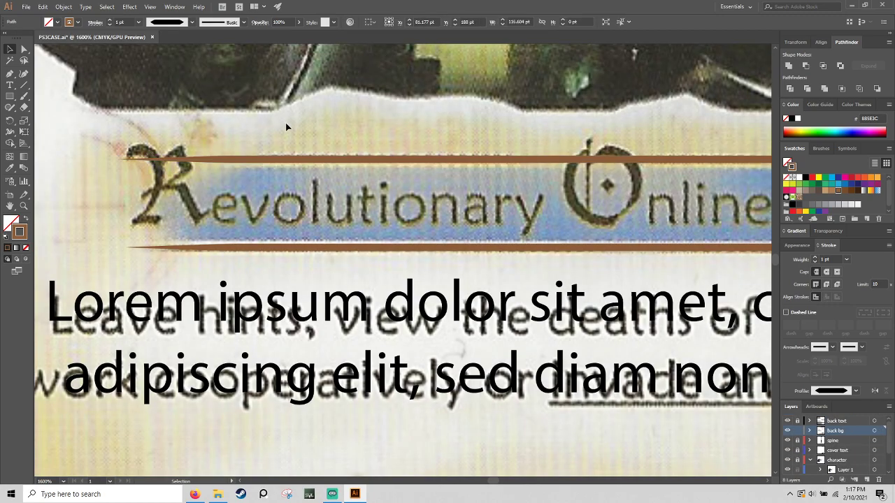
drag(533, 121, 21, 156)
drag(378, 158, 295, 188)
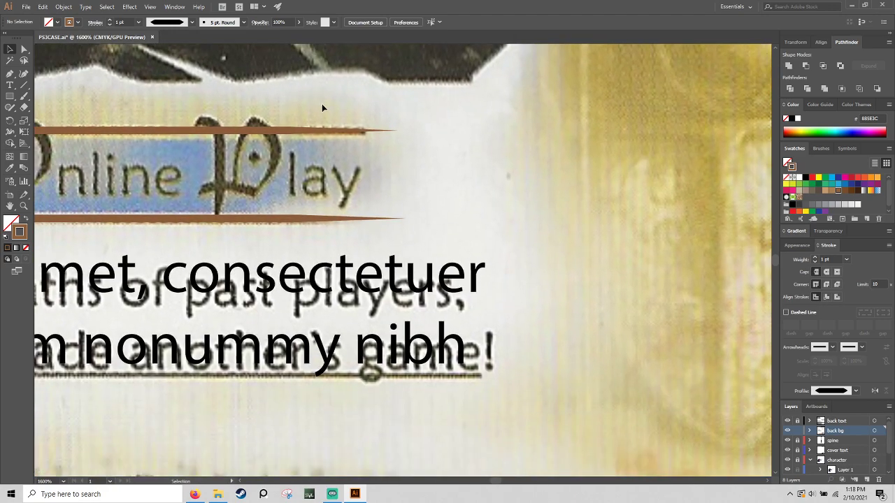
Copy the Revolutionary Online Play line pair to the Ever-changing World heading and align it with the scan's upper and lower rules
key(ctrl+minus)
key(ctrl+minus)
key(ctrl+minus)
key(ctrl+minus)
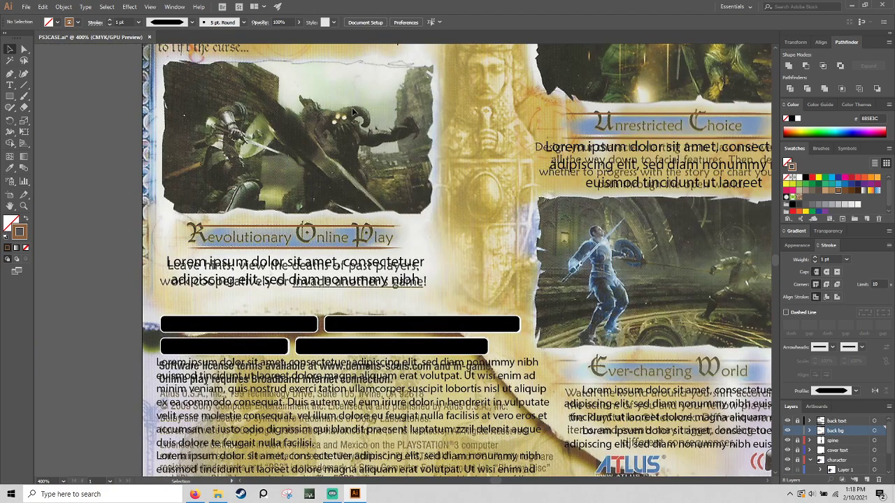
click(389, 257)
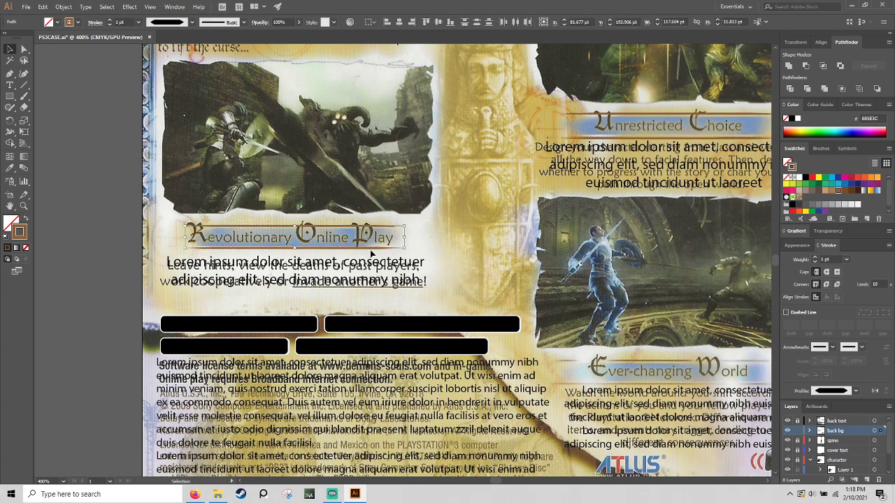
click(693, 341)
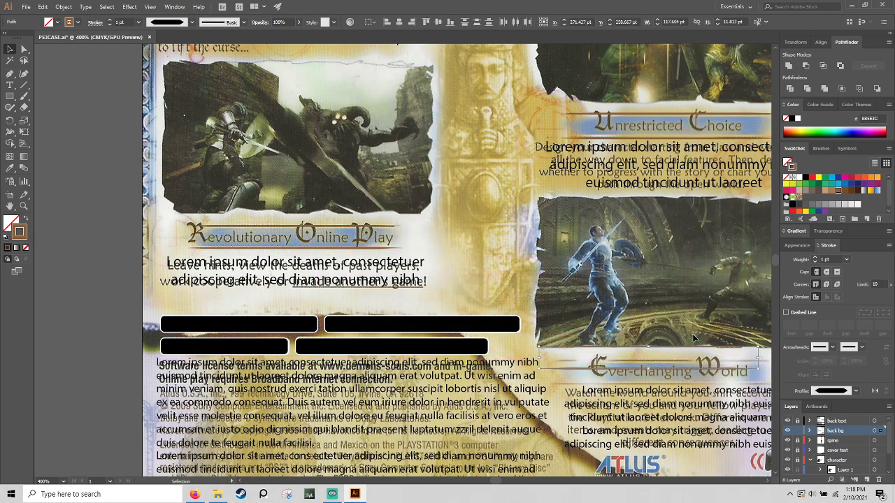
drag(693, 340, 358, 210)
scroll(279, 152, up, 2)
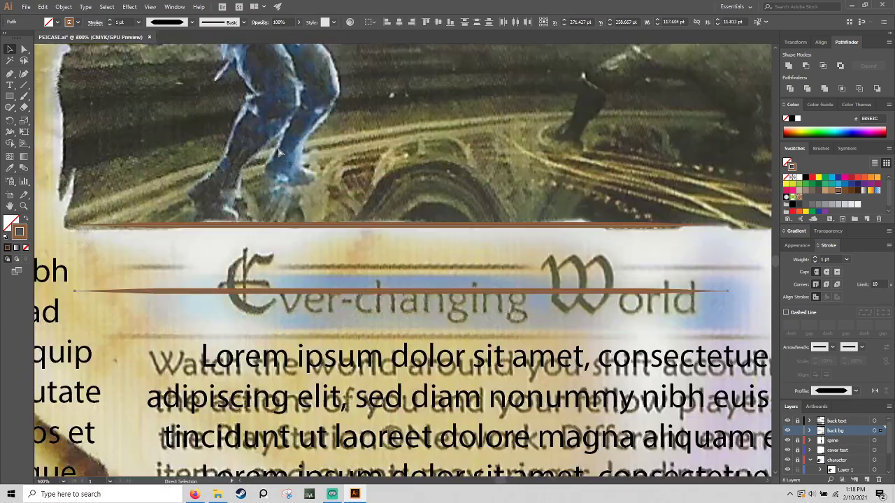
key(ctrl+plus)
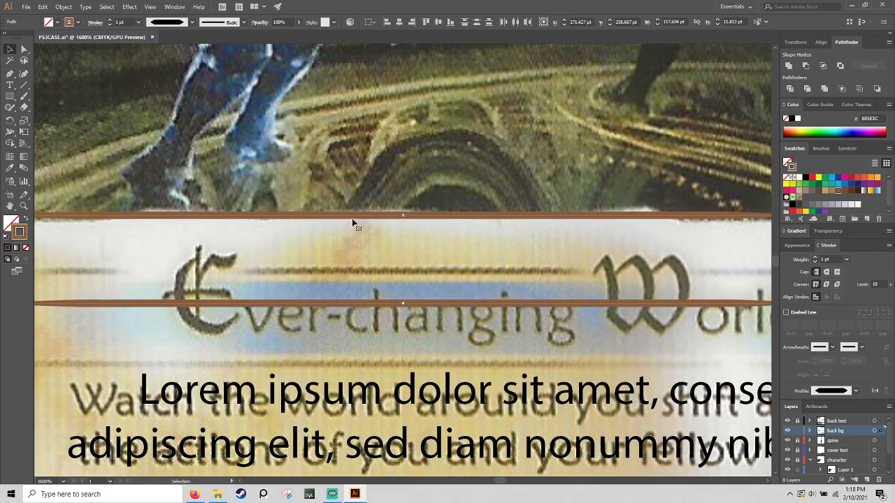
drag(352, 223, 377, 279)
drag(347, 241, 267, 230)
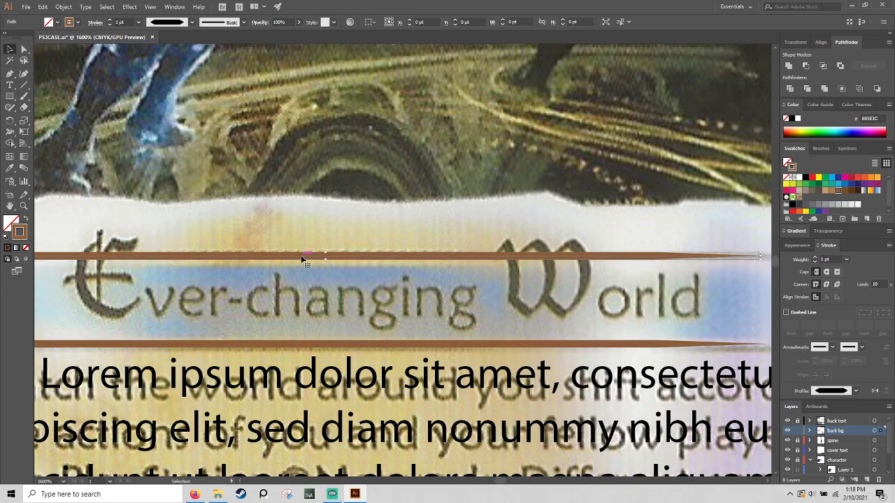
Isolate the Ever-changing World heading's upper line and shift it slightly to the right along its rule
double_click(305, 257)
drag(305, 259, 352, 256)
click(362, 346)
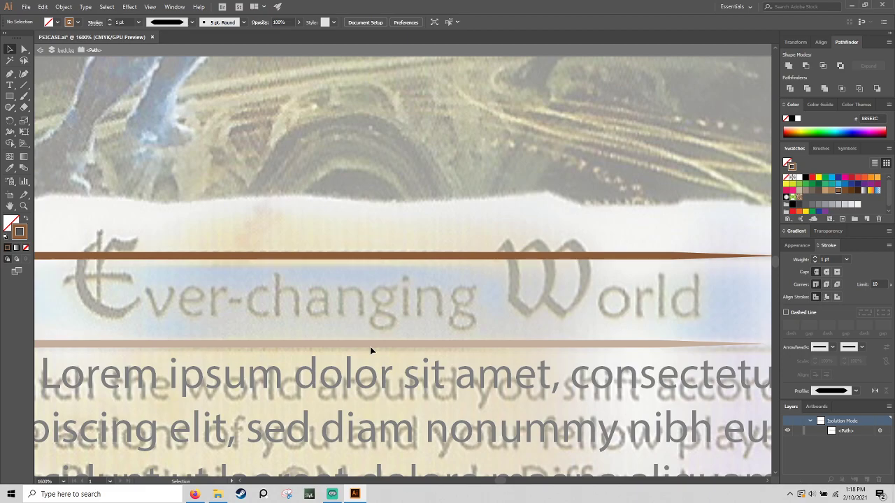
double_click(378, 347)
Nudge the Ever-changing World heading's lower line slightly left and shorten its left end to a width of about 111.5 pt
click(378, 347)
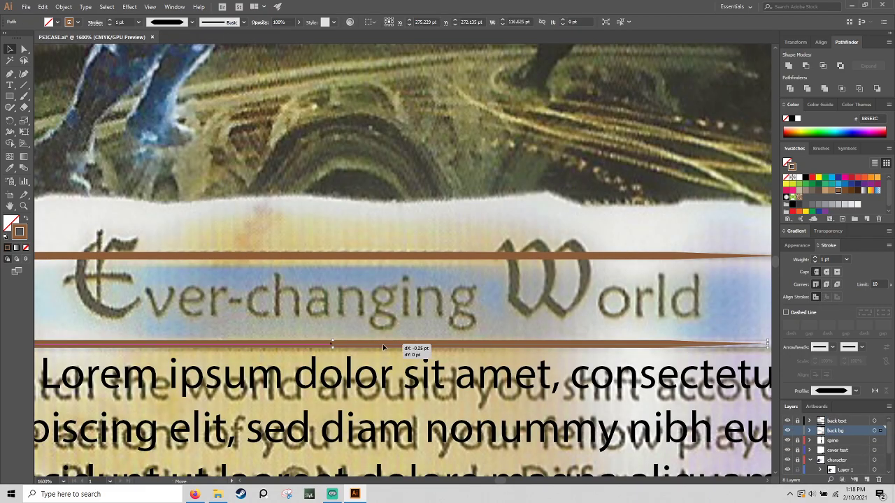
drag(323, 347, 491, 311)
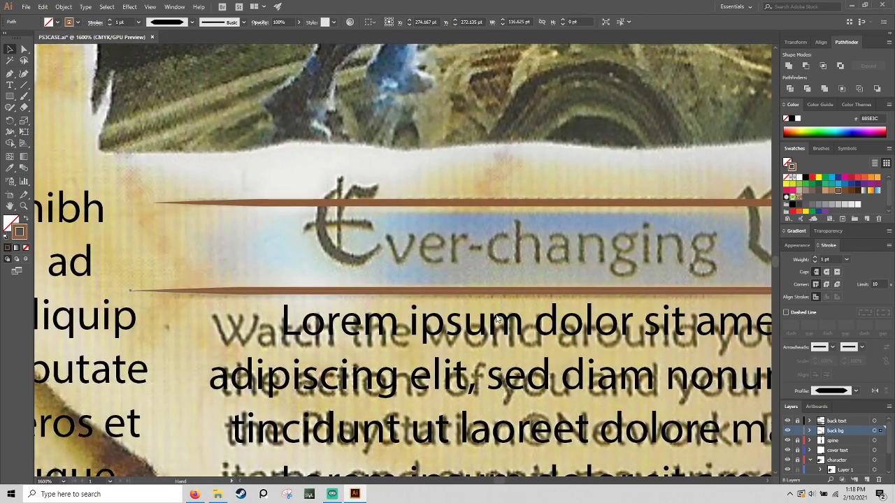
drag(132, 292, 170, 290)
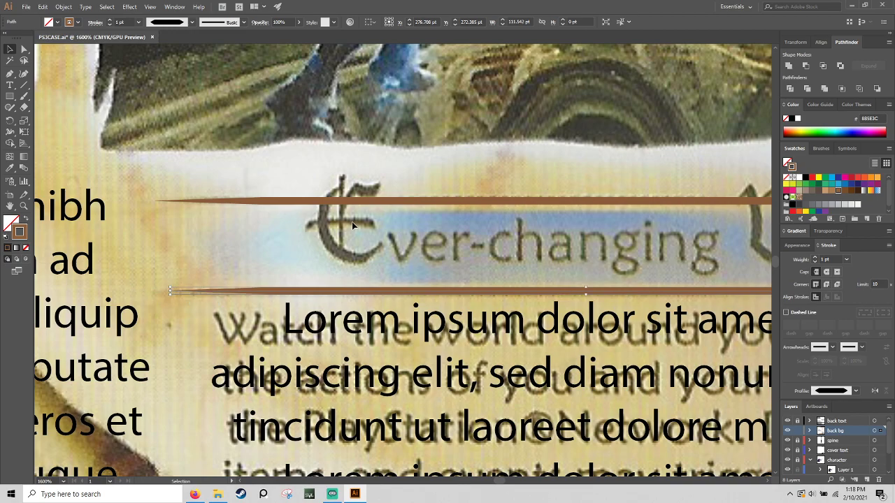
click(534, 170)
Examine the decorative lines around the three headings across the back cover
key(ctrl+minus)
key(ctrl+minus)
key(ctrl+minus)
key(ctrl+minus)
key(ctrl+minus)
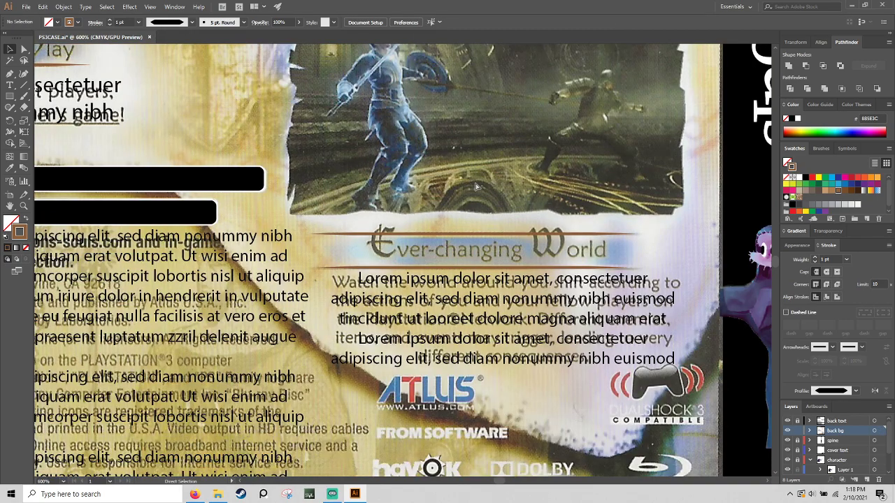
key(ctrl+minus)
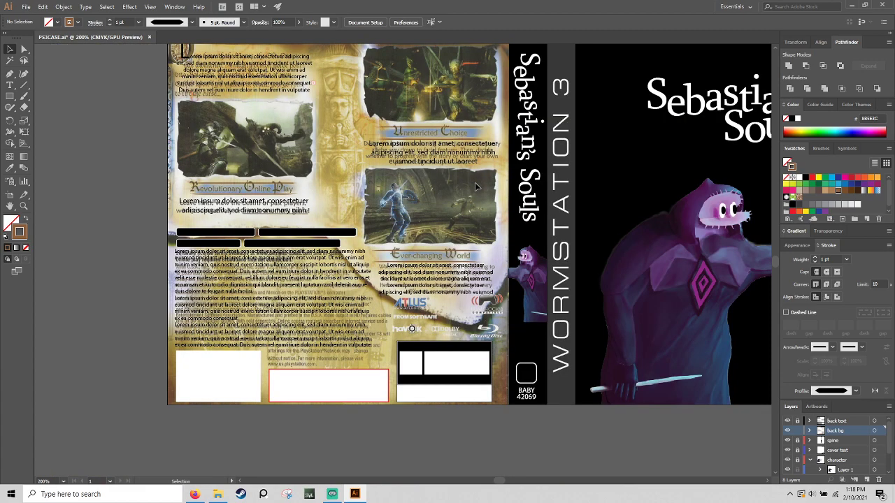
drag(408, 153, 454, 208)
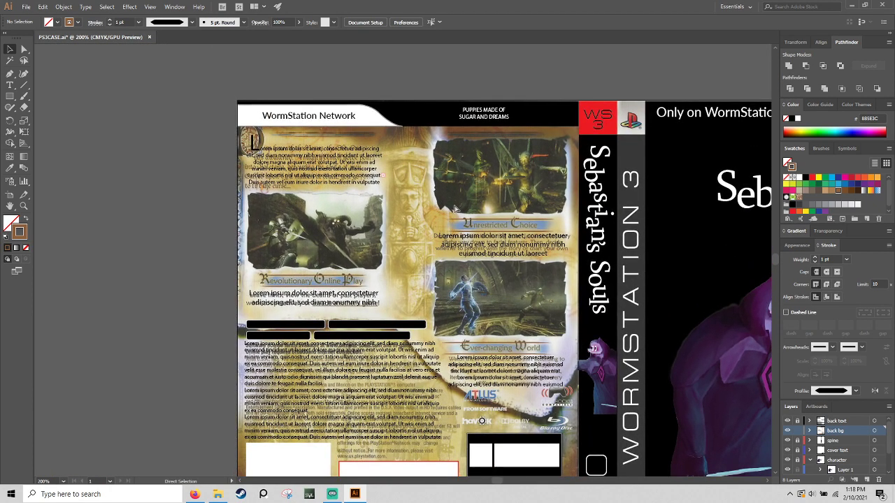
key(ctrl+plus)
key(ctrl+plus)
key(ctrl+plus)
key(ctrl+plus)
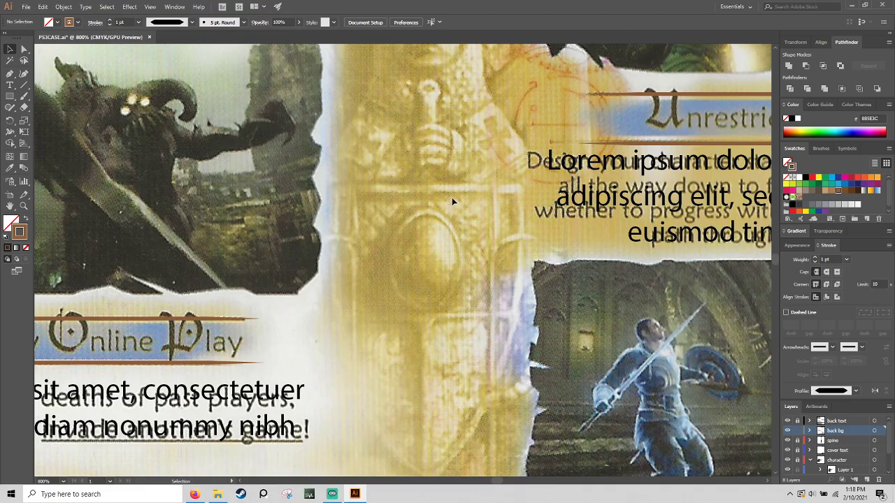
drag(452, 202, 72, 33)
drag(231, 188, 362, 275)
scroll(362, 275, down, 5)
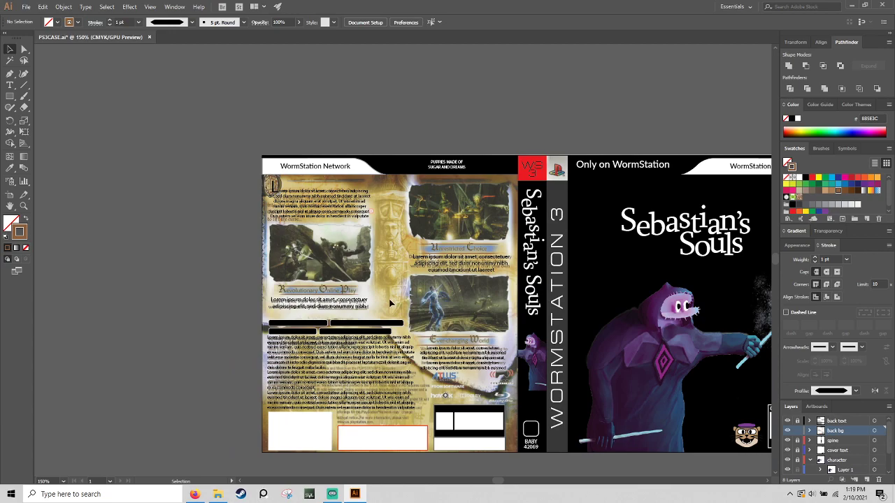
Fit the whole case cover in view, hide the cover scan layer to inspect the rebuilt artwork, and show it again
key(ctrl+0)
scroll(840, 448, down, 1)
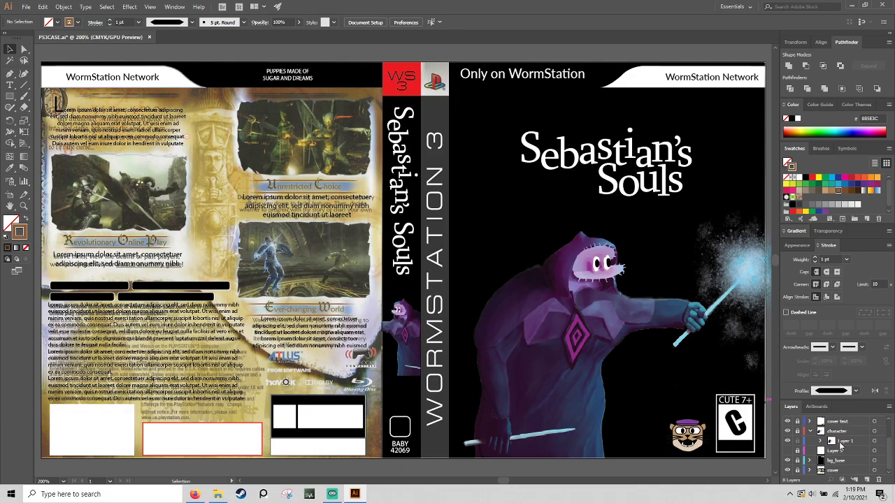
click(788, 472)
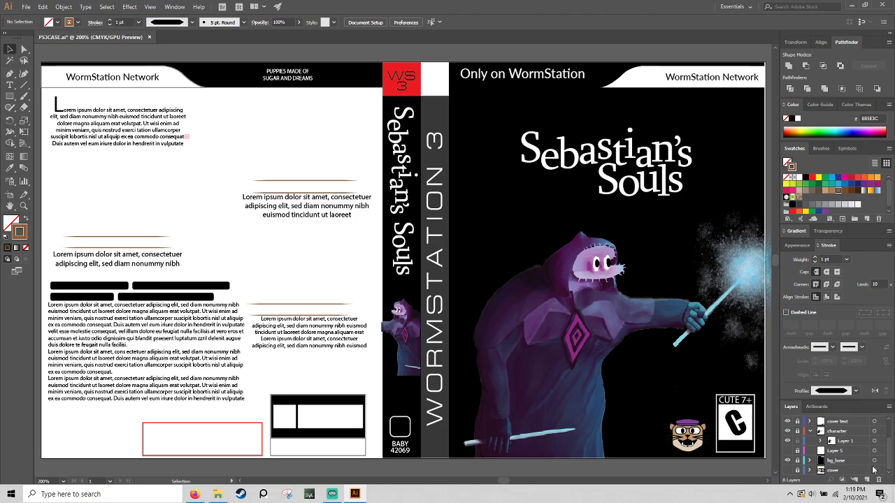
click(788, 471)
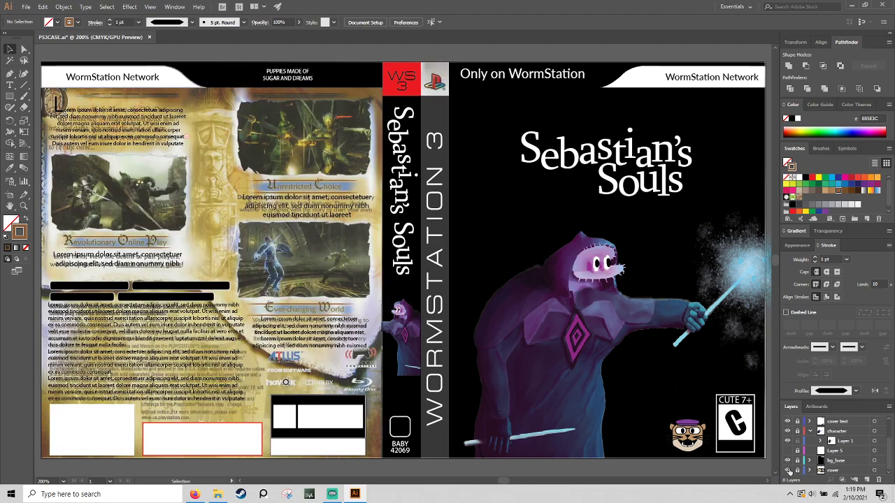
Examine the Unrestricted Choice heading, the Ever-changing World heading and the torn-edged screenshots around them on the back cover
key(ctrl+equal)
key(ctrl+equal)
key(ctrl+equal)
key(ctrl+equal)
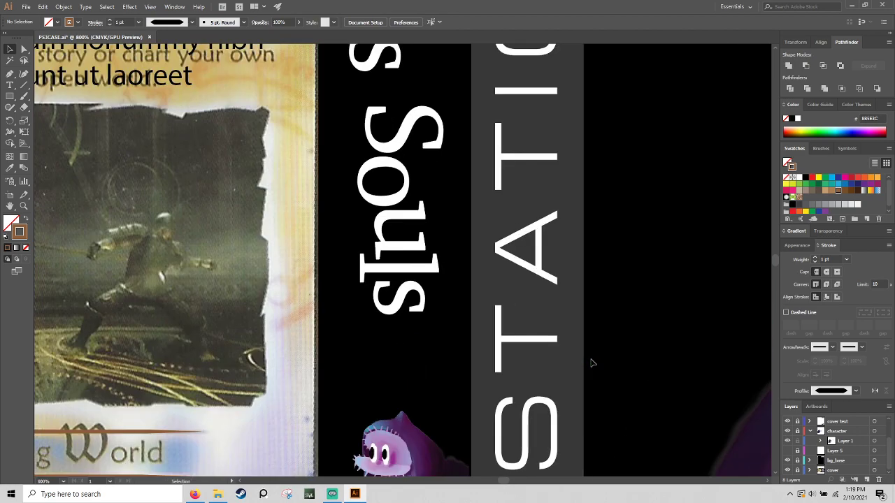
drag(239, 367, 386, 367)
drag(293, 230, 468, 349)
drag(206, 199, 305, 352)
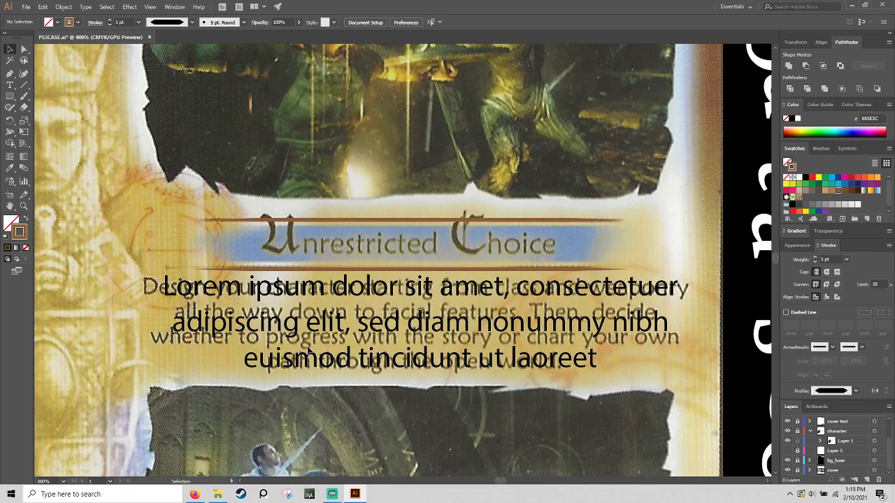
scroll(851, 427, up, 2)
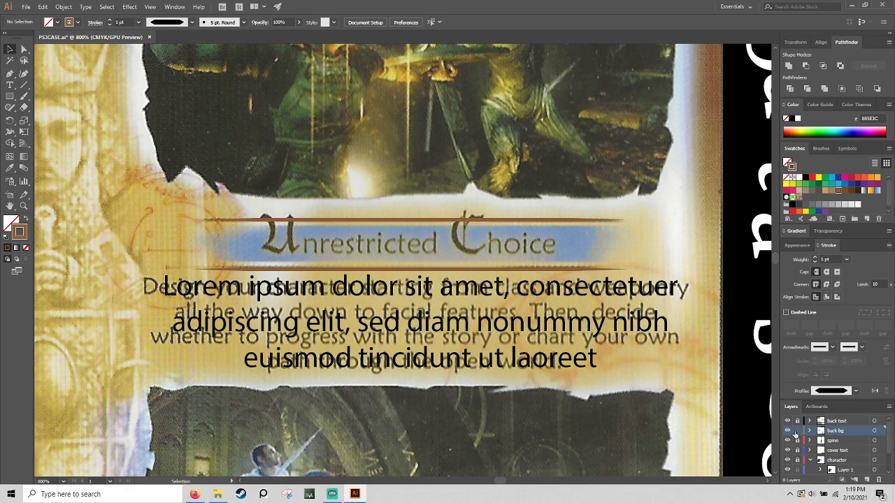
scroll(619, 390, down, 5)
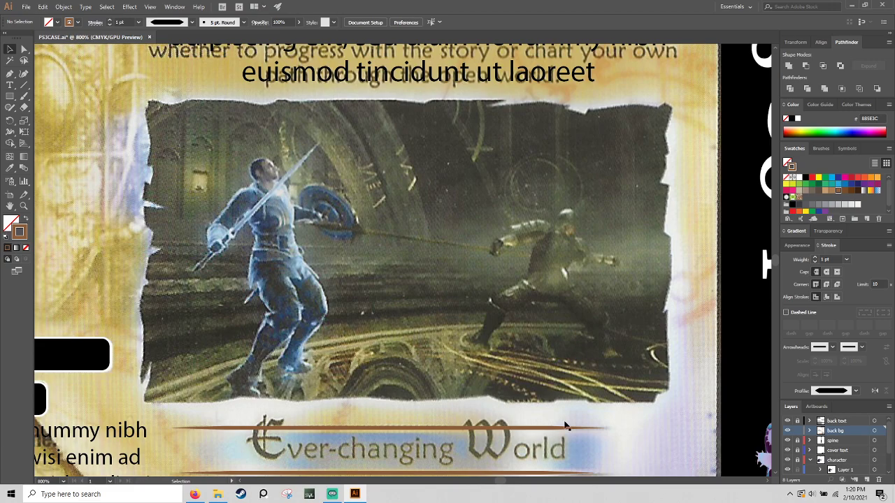
scroll(571, 435, up, 5)
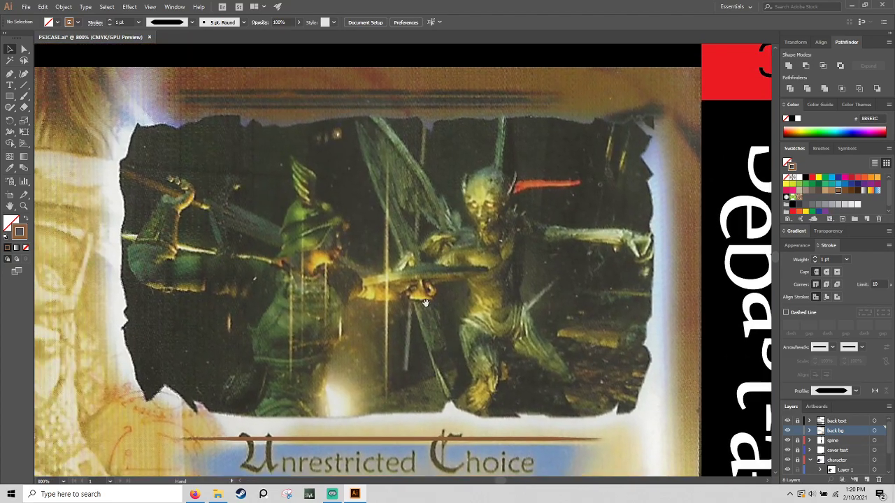
Choose dsz.png from the lil woofwoof folder inside class files as the linked image to place on the back cover
click(25, 7)
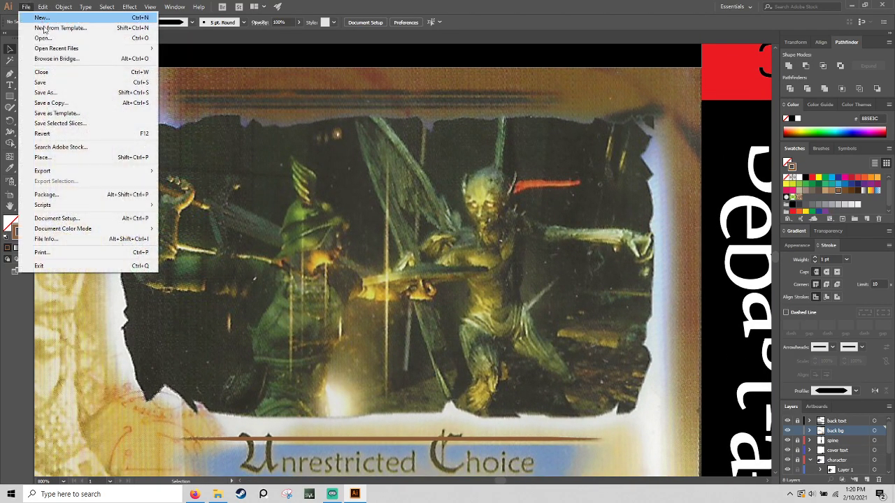
click(105, 158)
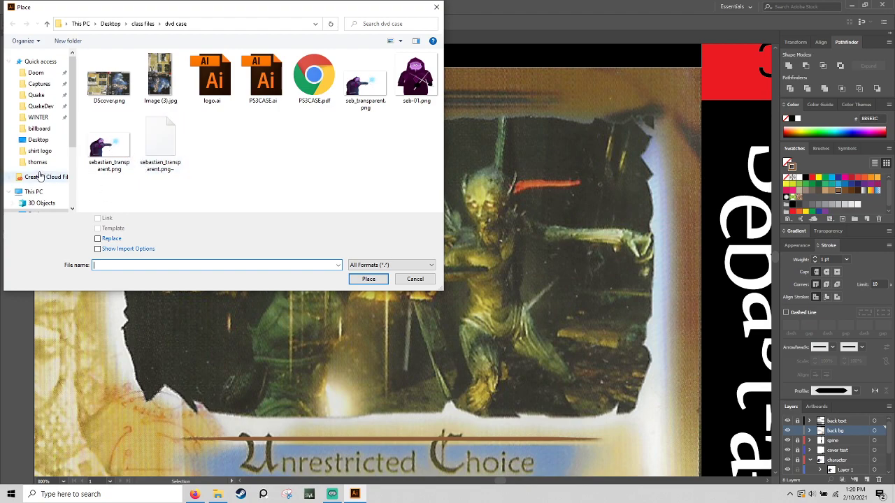
scroll(49, 133, down, 1)
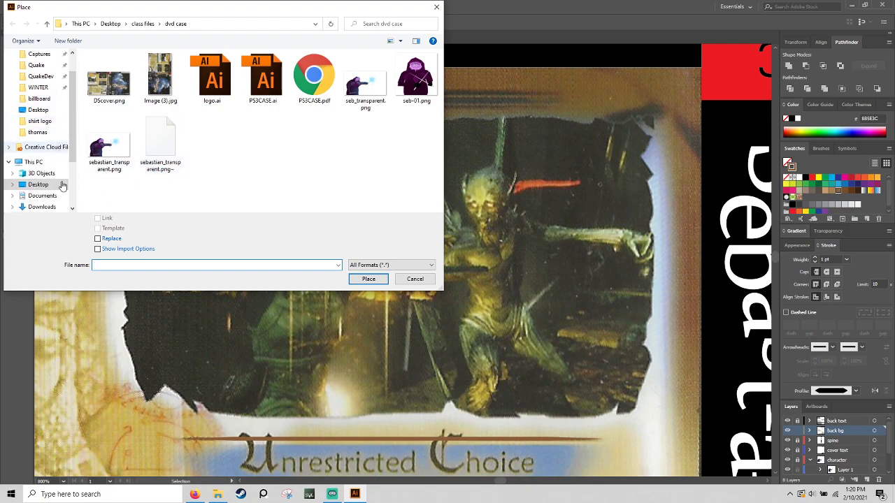
click(54, 185)
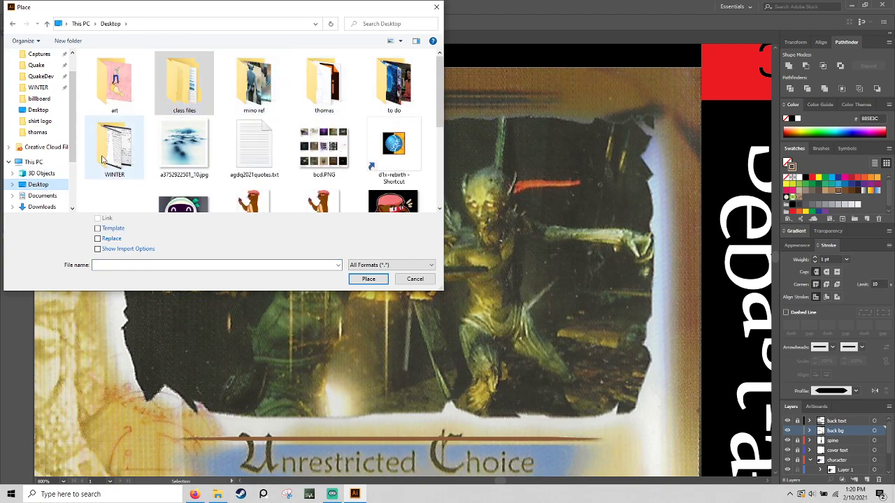
double_click(183, 82)
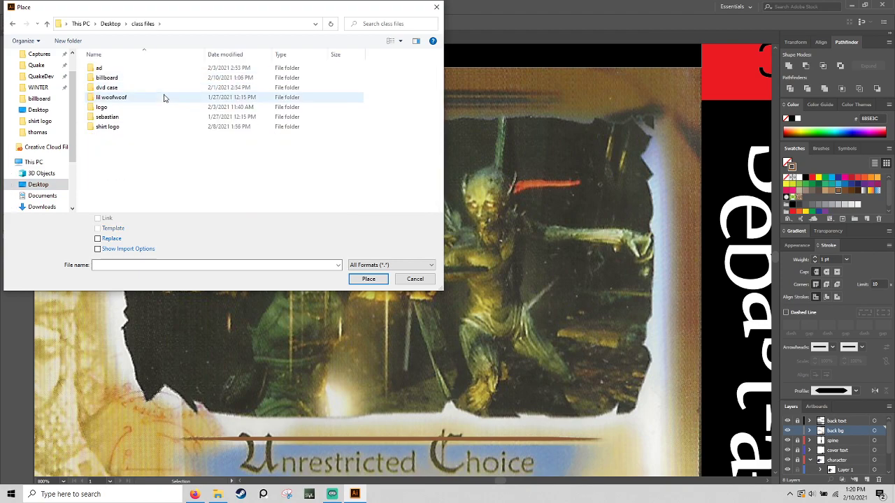
click(163, 97)
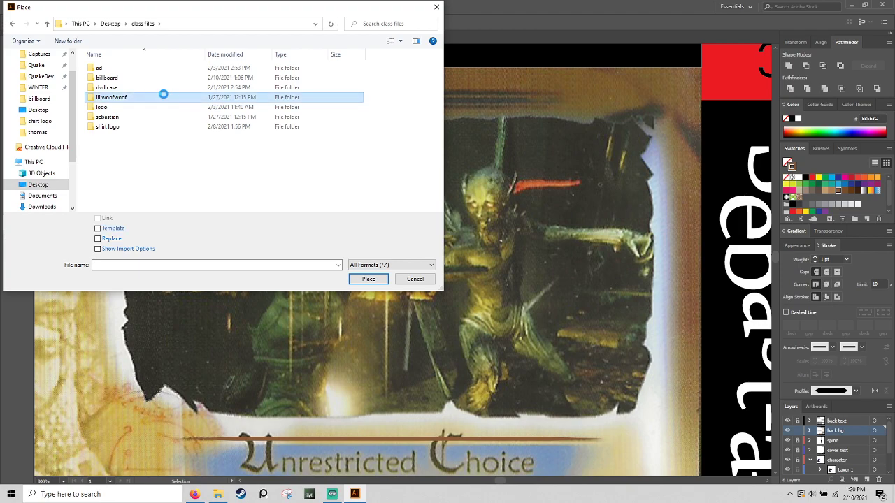
scroll(181, 124, down, 1)
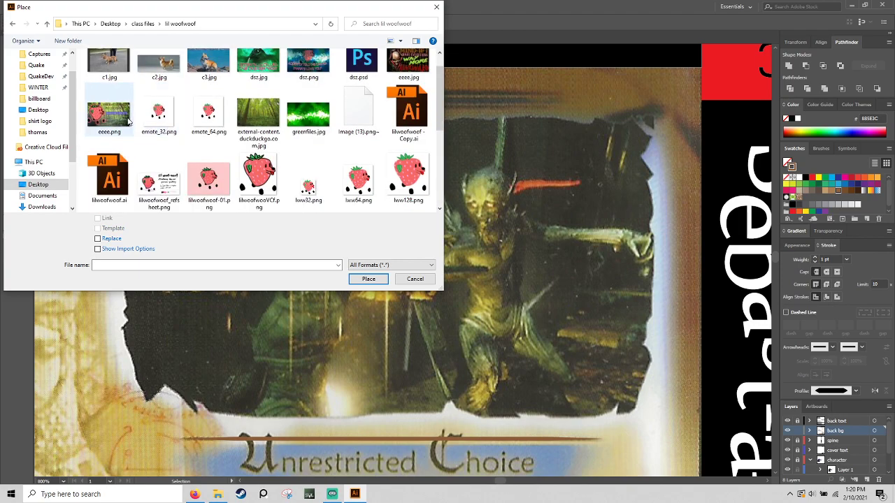
scroll(123, 120, up, 1)
click(308, 82)
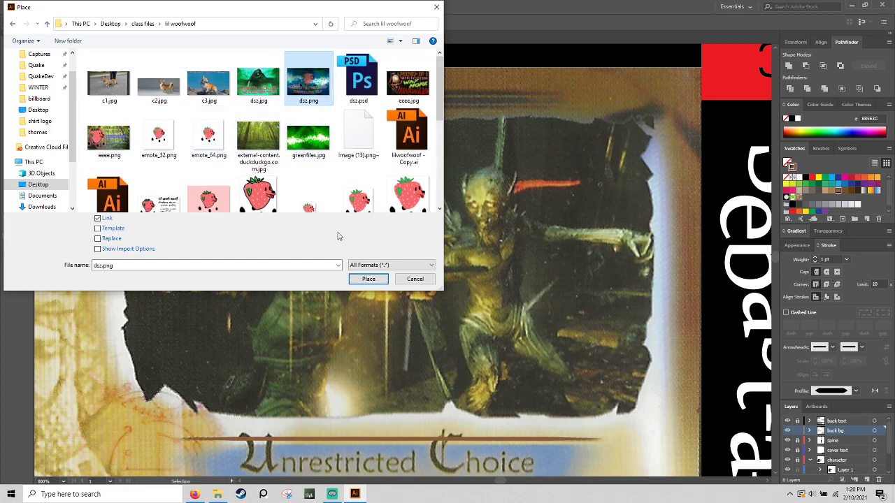
click(352, 276)
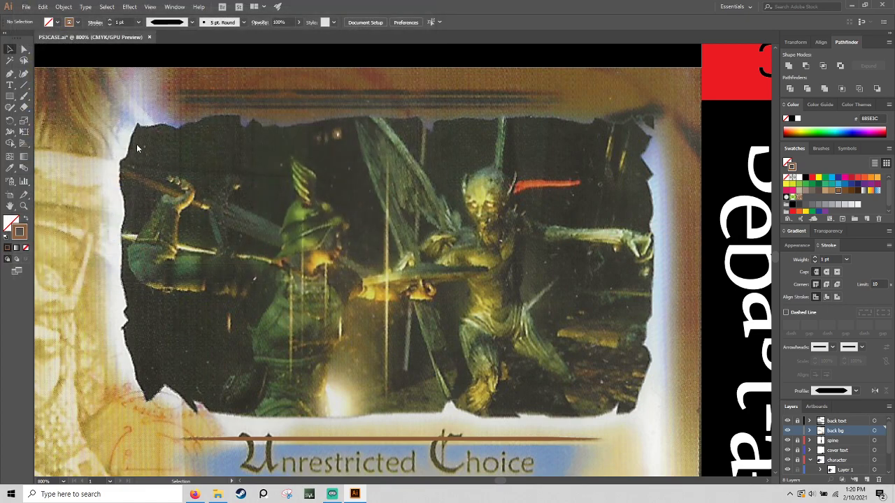
Place the dsz.png image over the screenshot above the Unrestricted Choice heading, sized to about 141.5 by 78.4 pt
drag(124, 120, 450, 350)
key(ctrl+minus)
key(v)
drag(480, 253, 498, 238)
drag(534, 264, 555, 265)
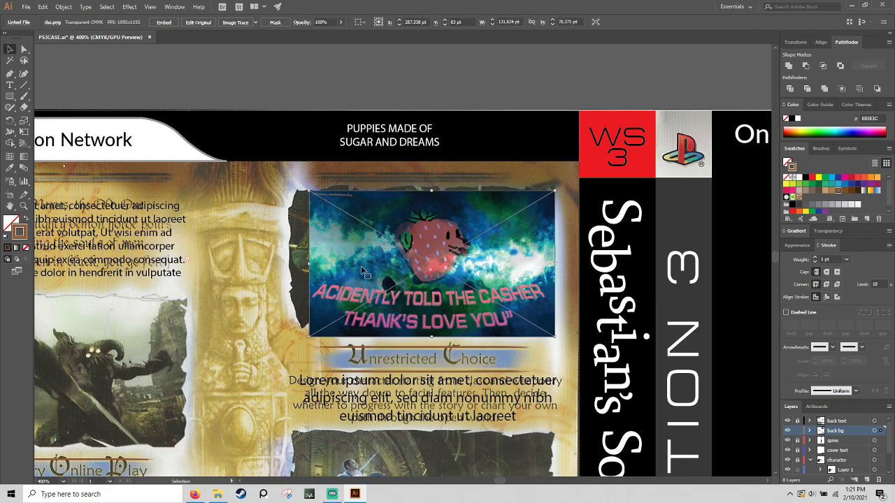
drag(309, 265, 296, 271)
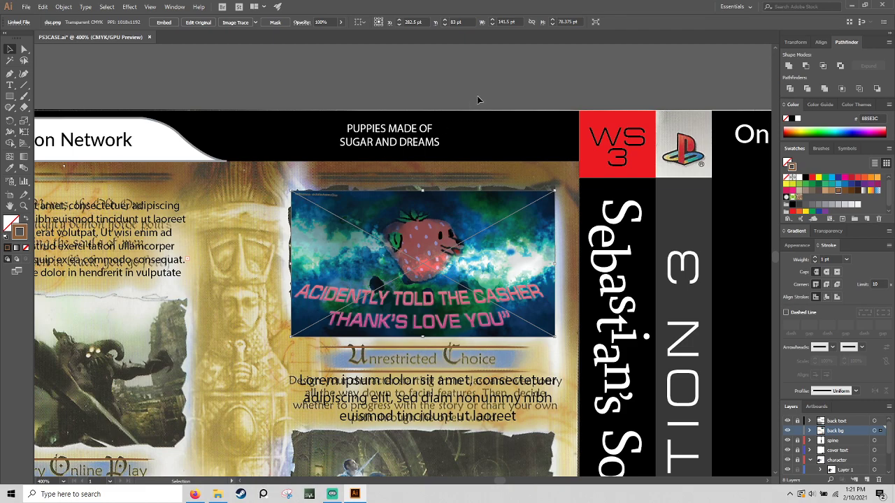
key(Return)
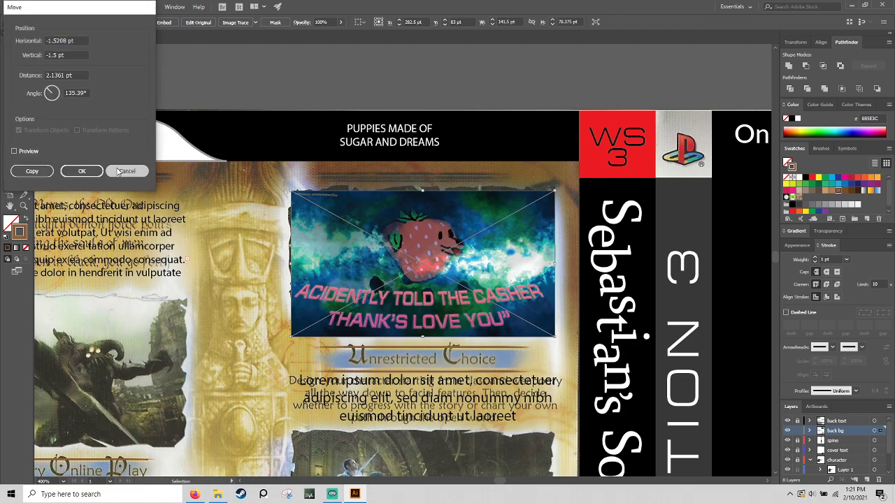
click(120, 171)
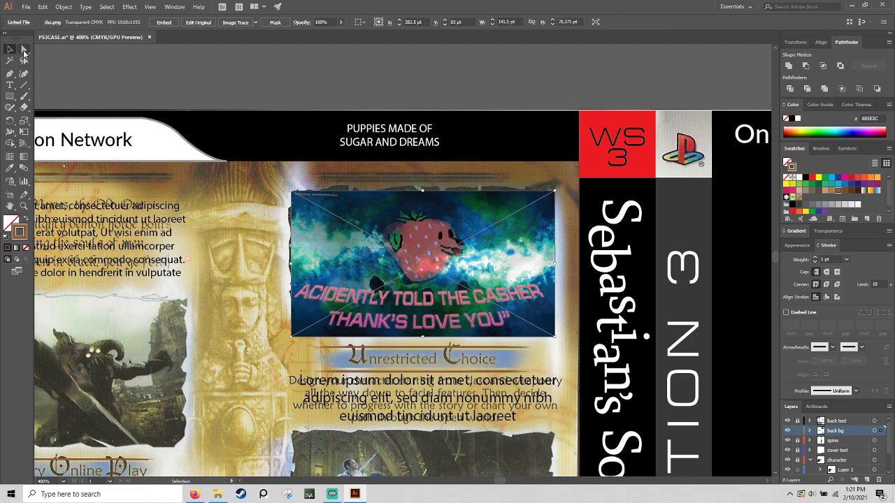
Draw a closed, jagged torn-edge outline about 140 by 78 pt just inside the strawberry image's borders with the Pen tool
click(10, 73)
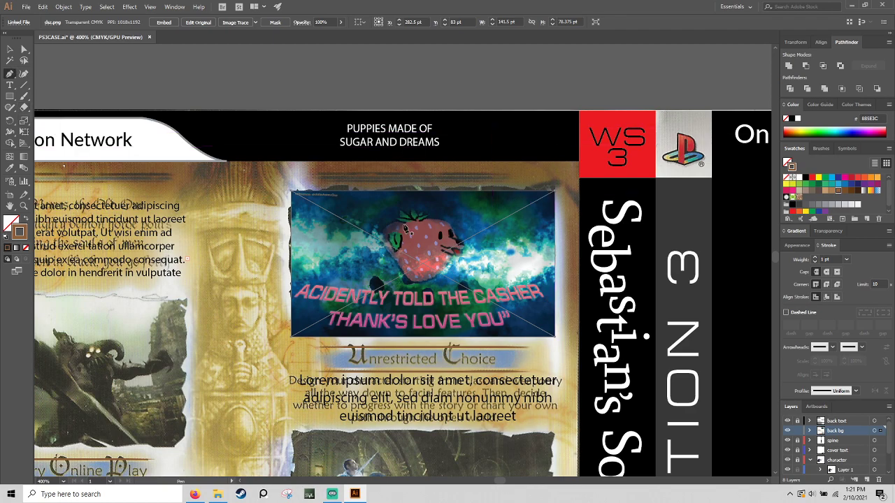
click(407, 200)
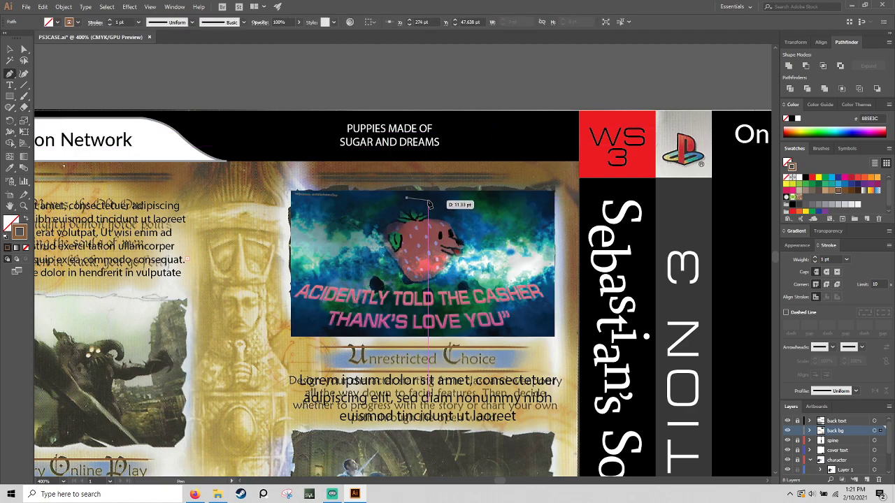
click(421, 205)
click(431, 198)
click(441, 203)
click(453, 199)
click(465, 195)
click(476, 200)
click(486, 196)
click(497, 194)
click(519, 195)
click(544, 199)
click(551, 211)
click(550, 224)
click(551, 236)
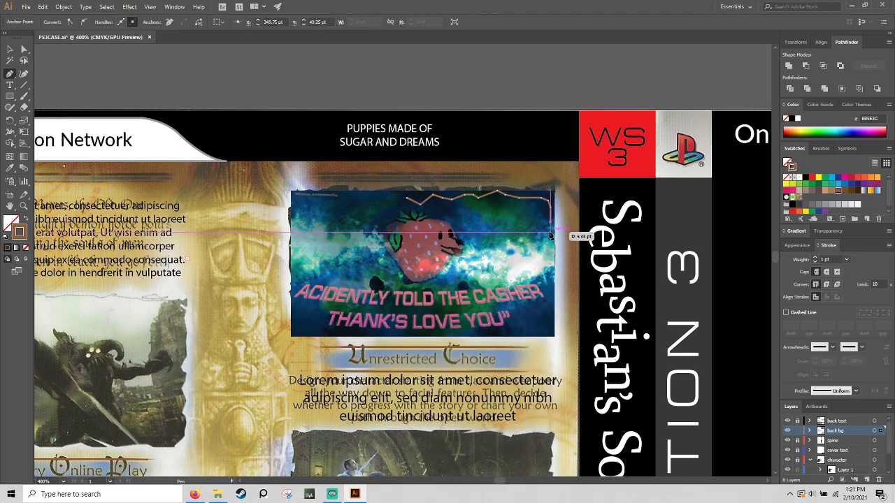
click(550, 271)
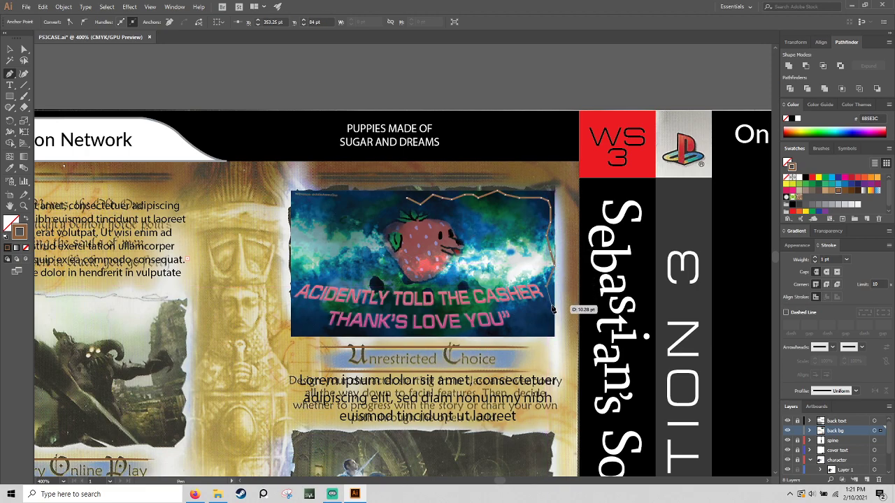
click(551, 327)
click(544, 337)
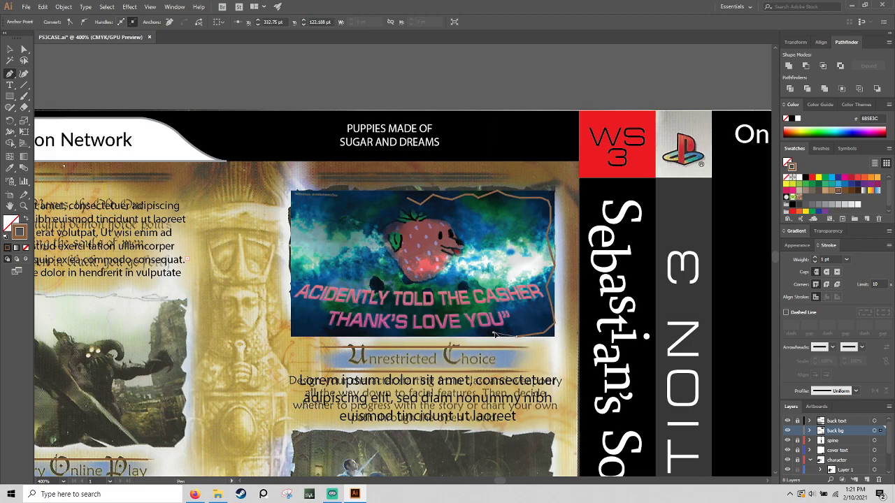
click(448, 340)
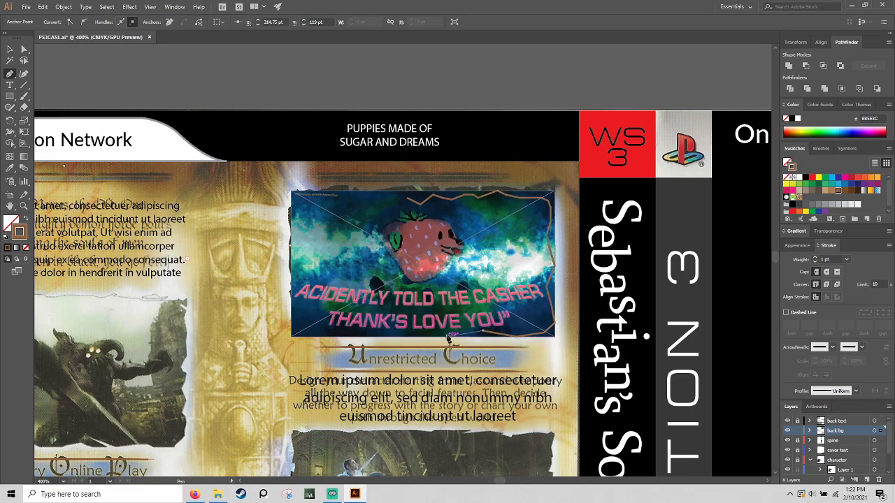
click(414, 336)
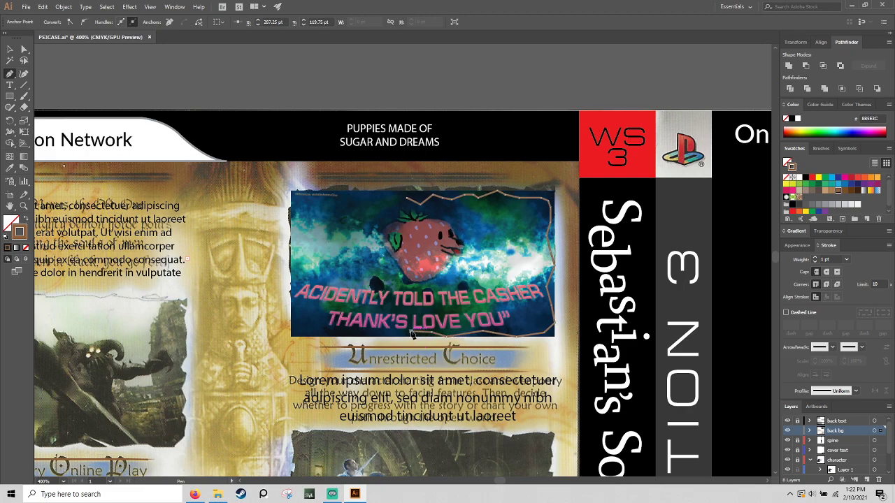
click(387, 337)
click(365, 337)
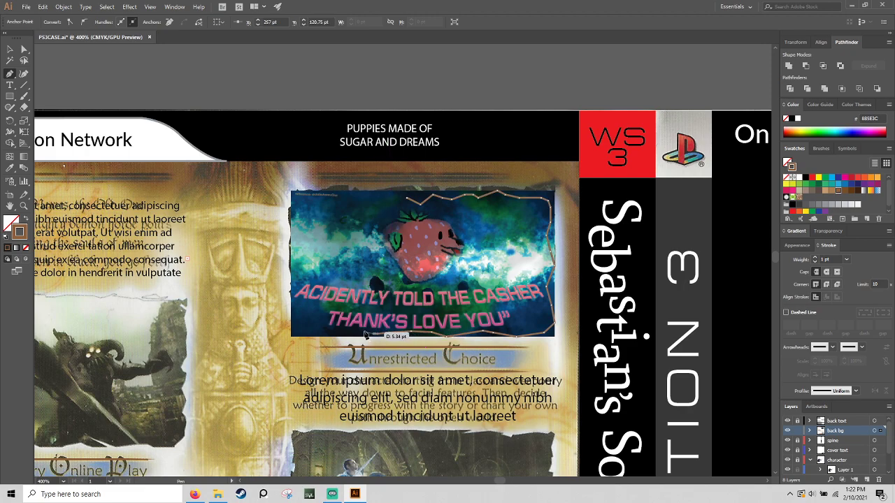
click(329, 335)
drag(297, 335, 296, 338)
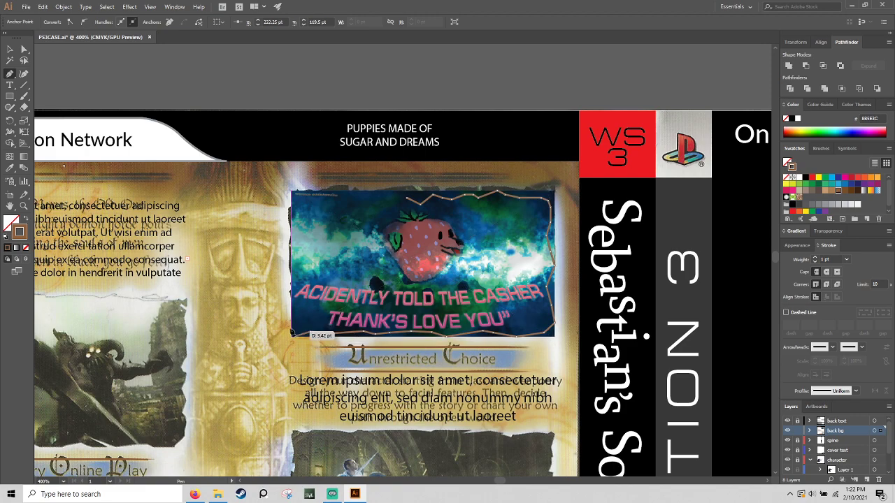
click(296, 300)
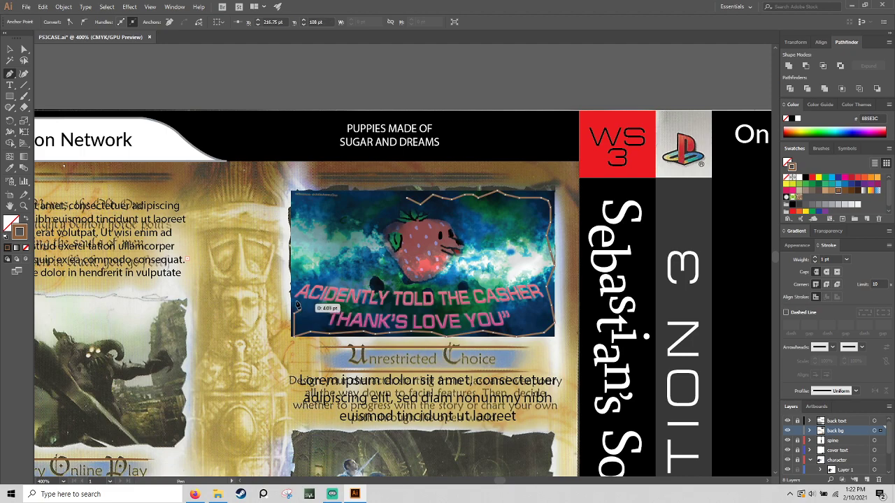
click(302, 266)
drag(302, 266, 424, 200)
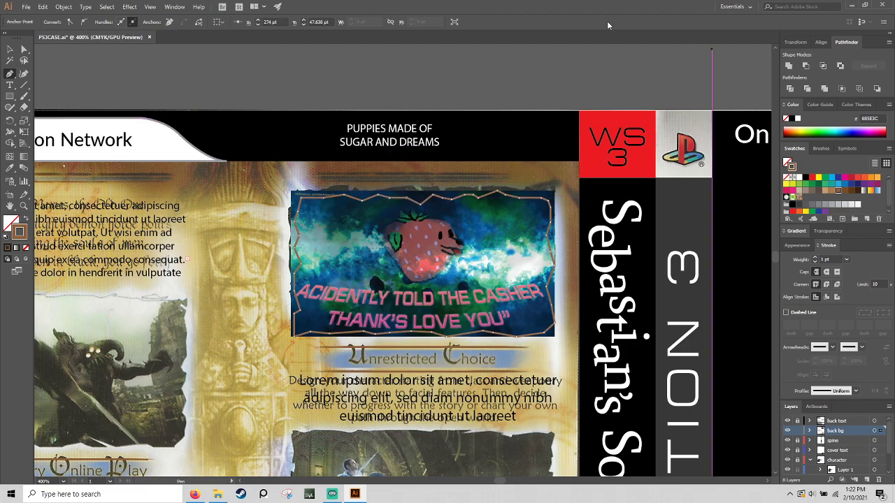
click(11, 51)
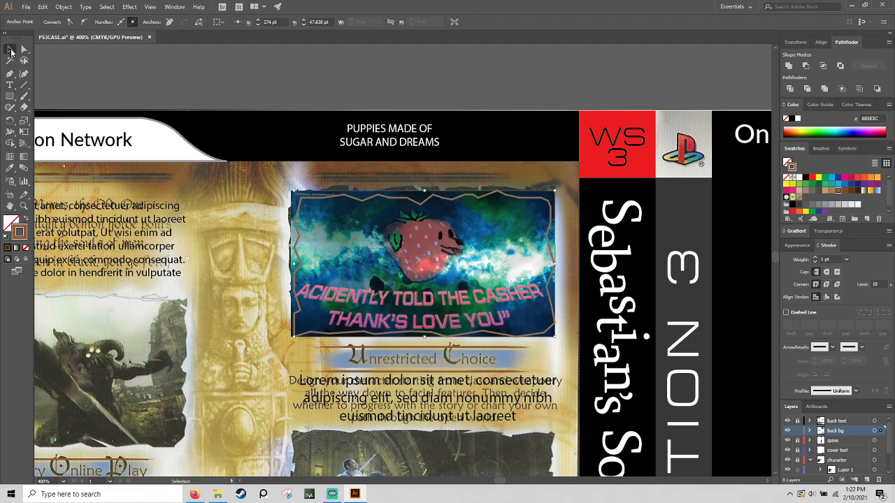
click(550, 203)
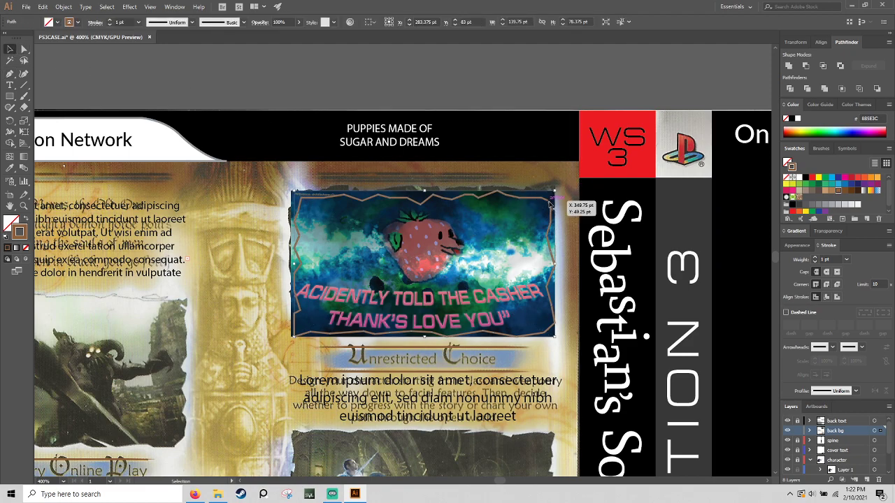
shift+click(551, 204)
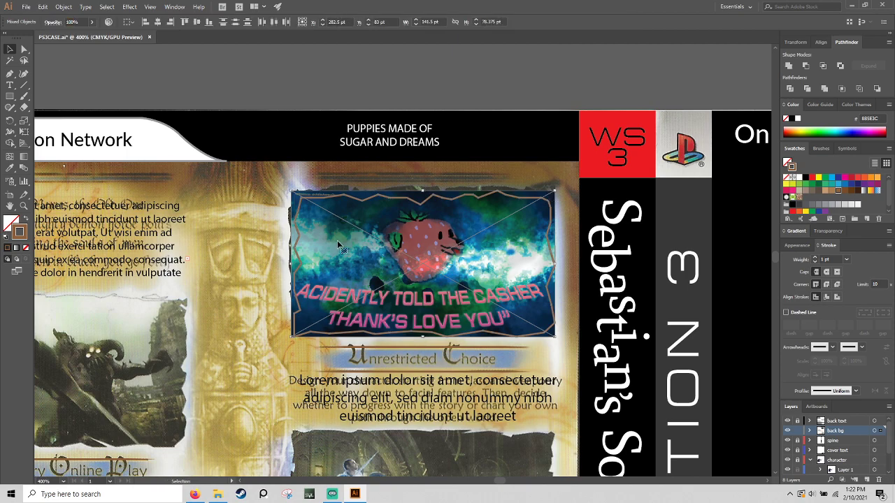
click(490, 91)
drag(484, 162, 502, 192)
key(ctrl+z)
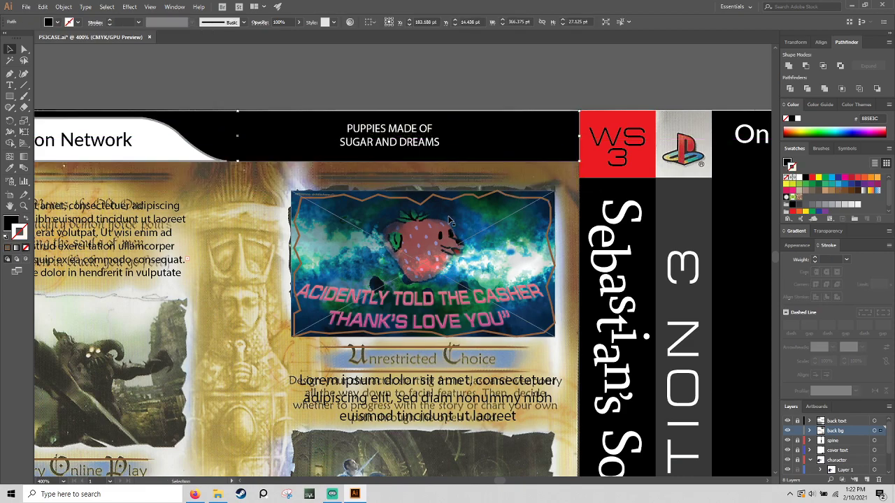
Select the strawberry image together with its jagged outline and make a clipping mask from them
click(314, 285)
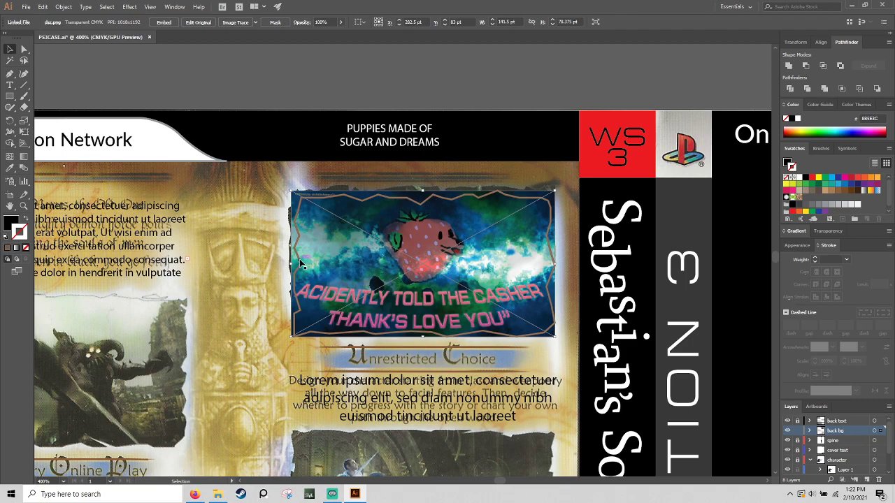
shift+click(302, 263)
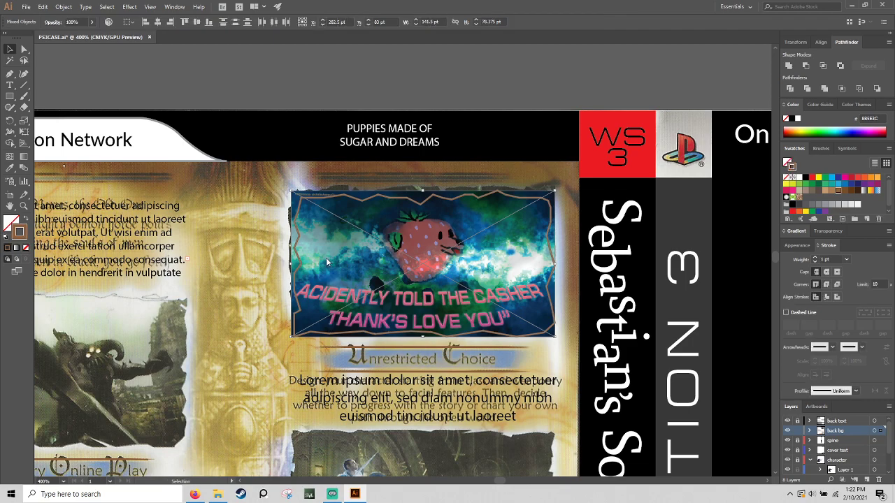
right_click(326, 263)
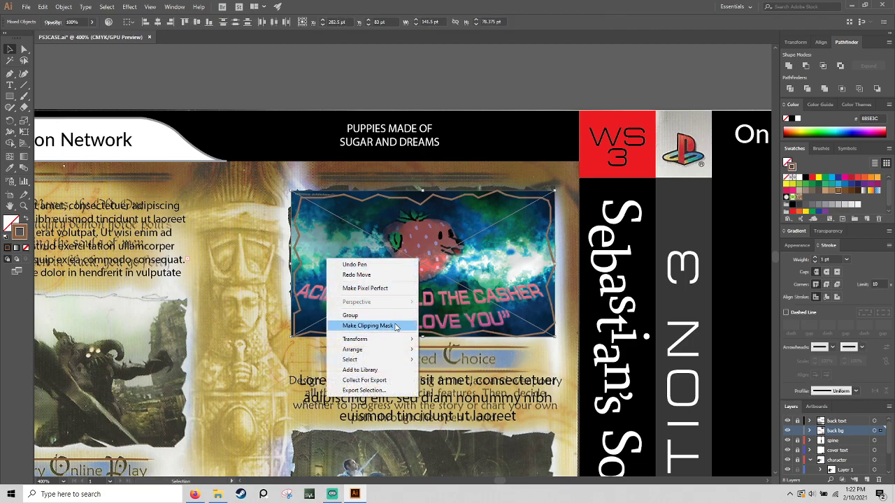
click(396, 327)
click(569, 219)
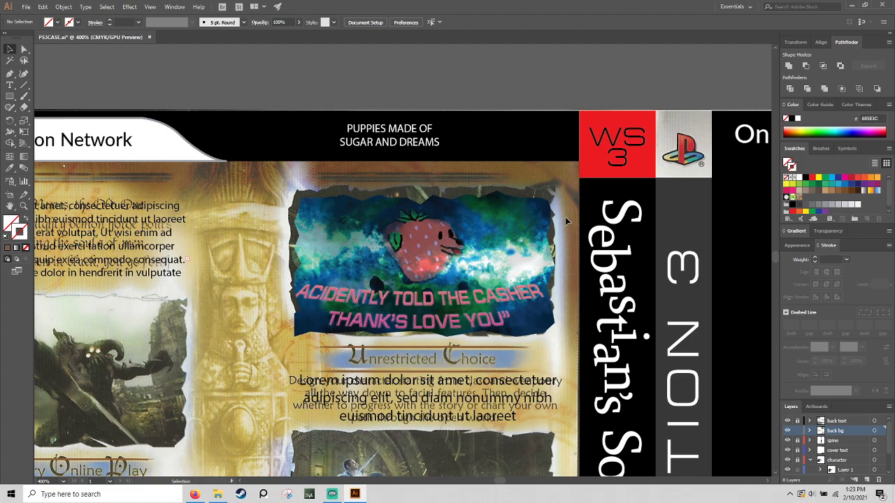
Switch to File Explorer and look through the class files and billboard folders for an image for the back cover
drag(280, 360, 570, 253)
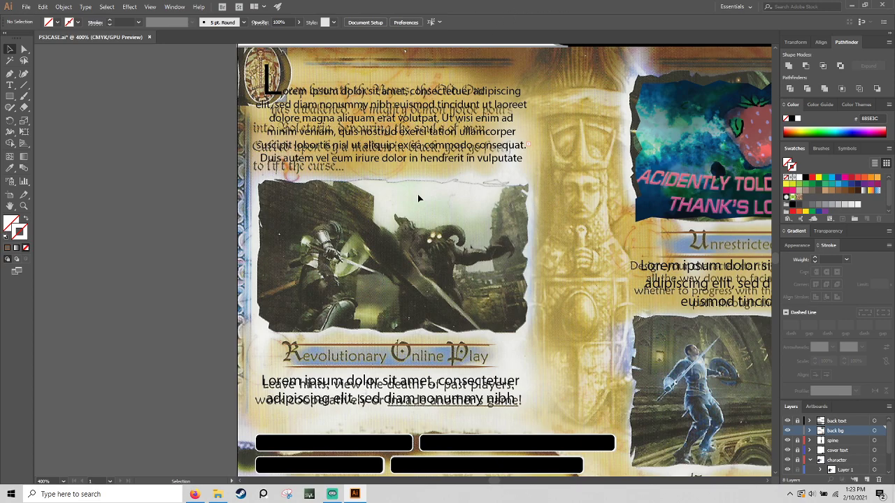
click(217, 495)
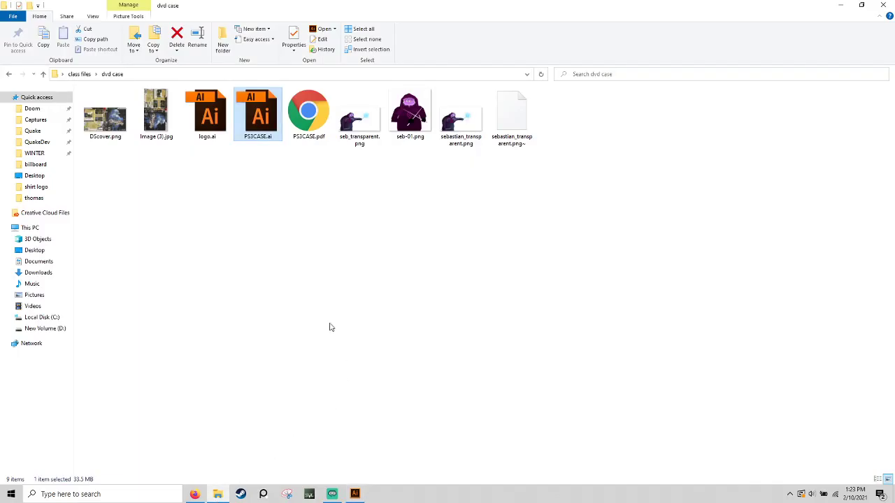
click(83, 74)
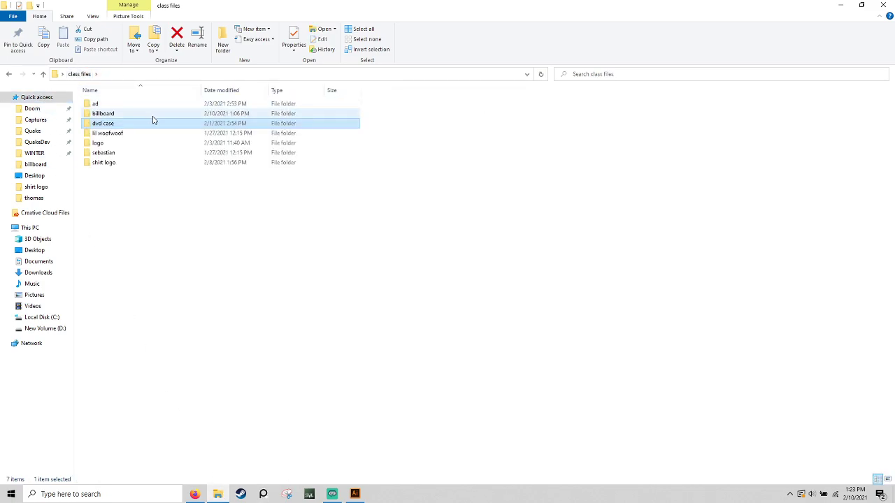
click(153, 118)
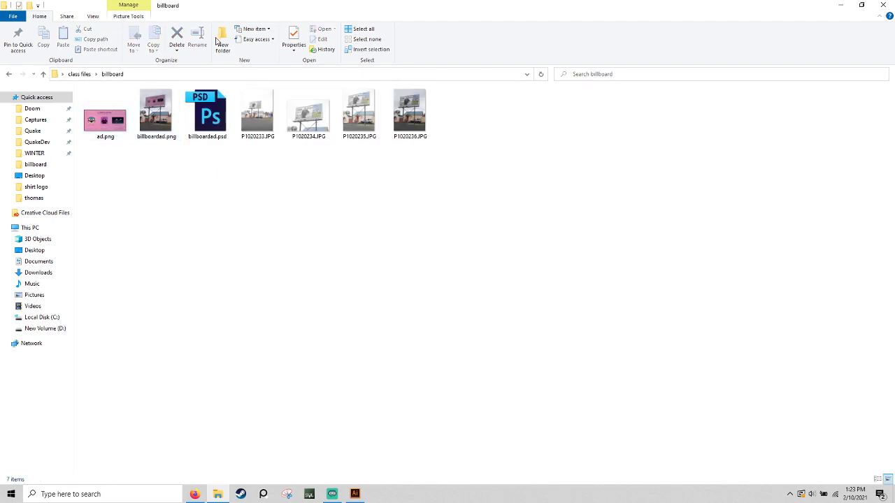
drag(243, 10, 315, 153)
click(219, 108)
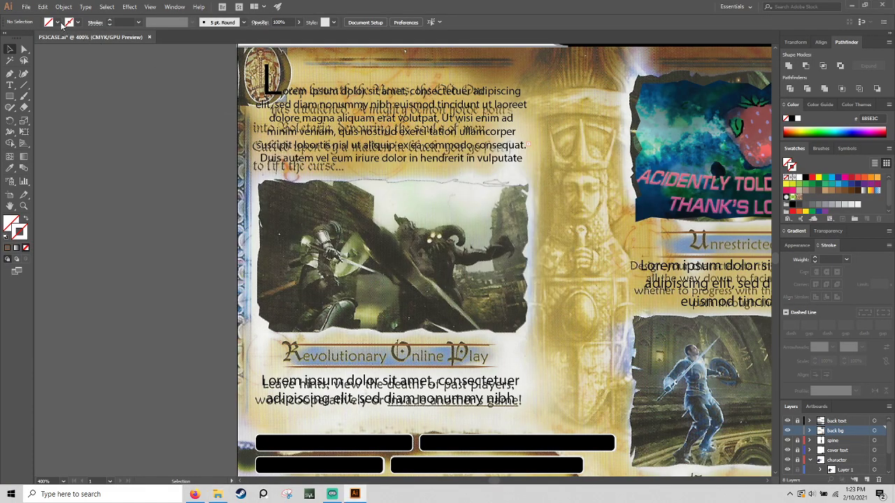
Place c3.jpg from the lil woofwoof folder over the screenshot above the Revolutionary Online Play heading, sized to about 149.1 by 83.5 pt
click(26, 6)
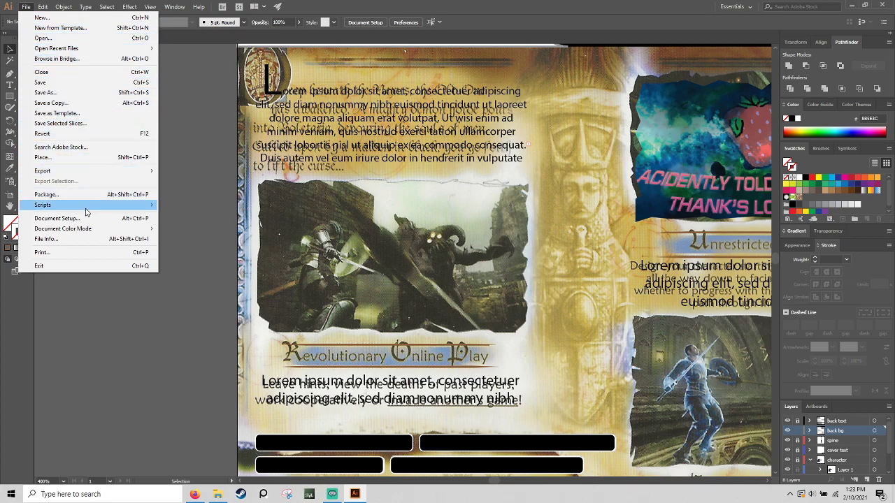
click(96, 158)
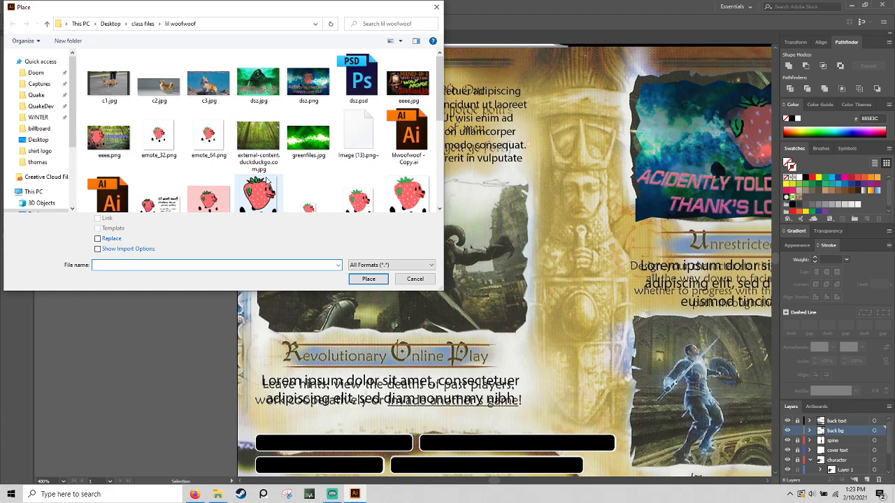
click(214, 87)
click(368, 279)
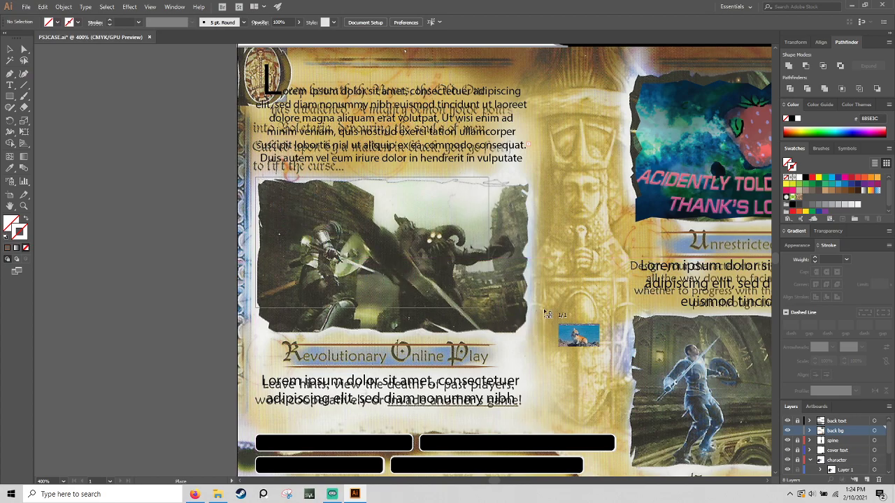
click(597, 336)
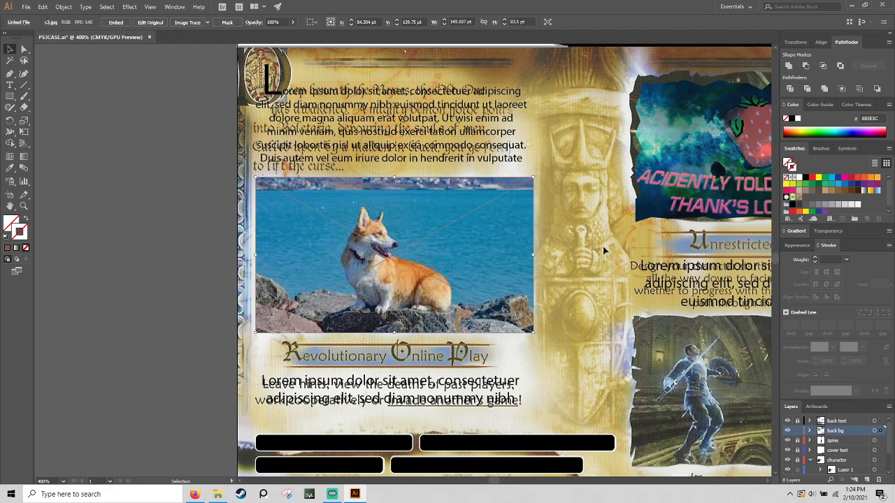
key(Return)
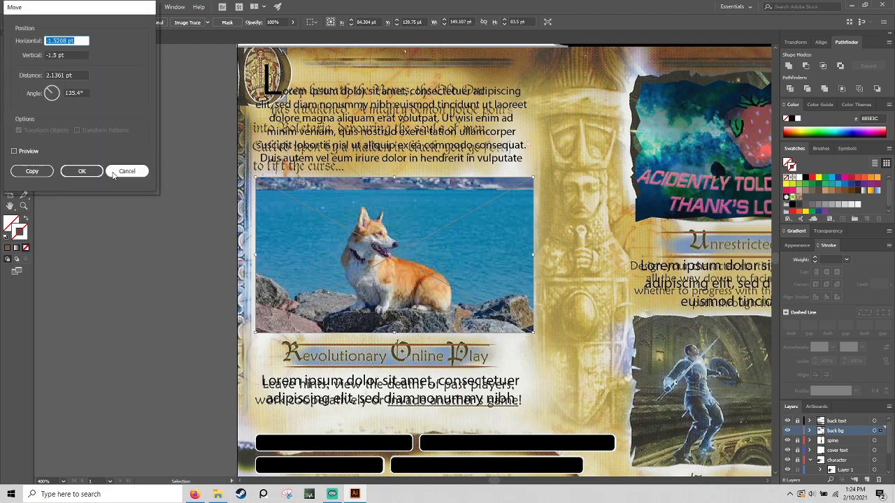
click(126, 173)
Draw a closed, jagged torn-edge outline about 149 by 81 pt around the corgi image's borders with the Pen tool
click(11, 74)
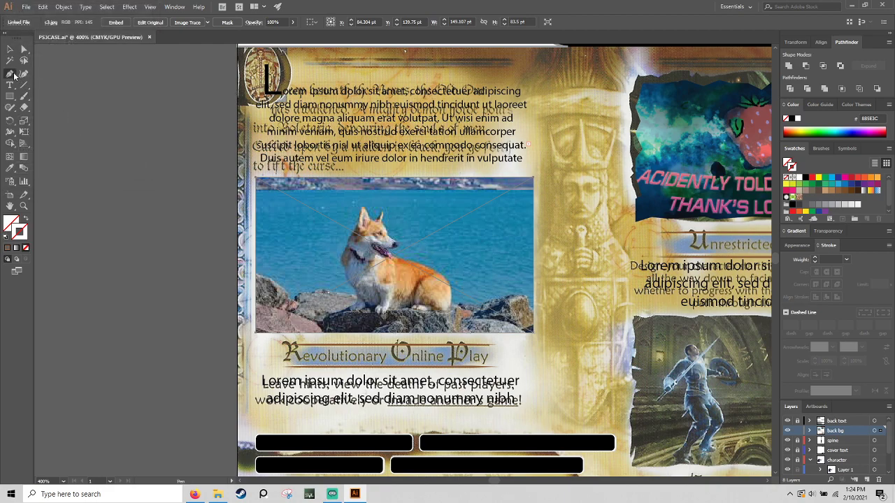
click(412, 196)
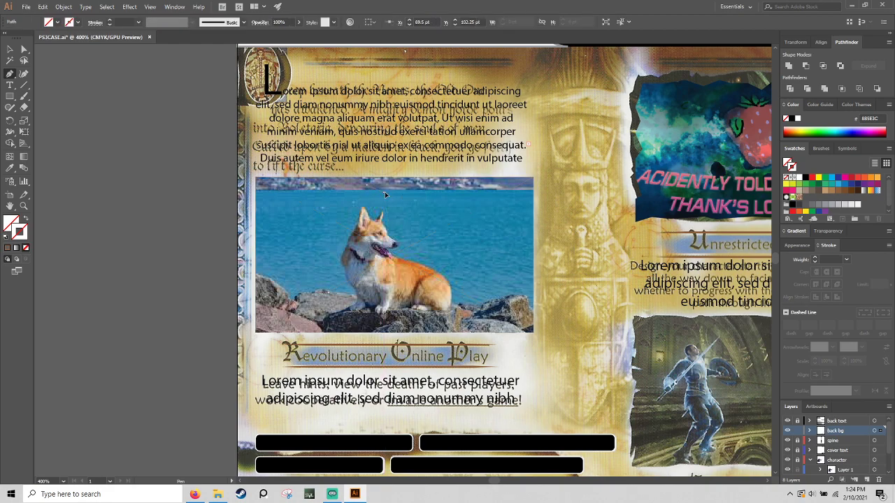
drag(440, 194, 371, 188)
Select the corgi image together with its jagged outline, make a clipping mask from them and deselect
click(10, 49)
click(364, 179)
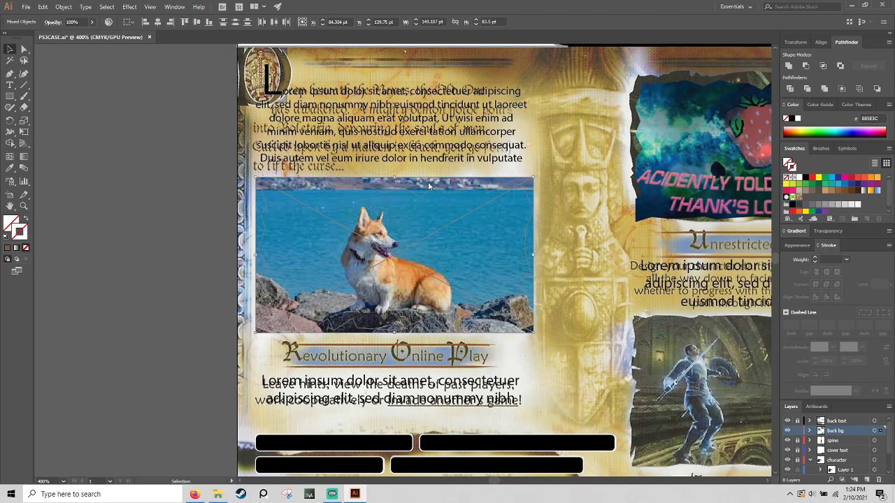
right_click(430, 184)
click(492, 249)
click(576, 225)
drag(577, 225, 363, 230)
click(213, 219)
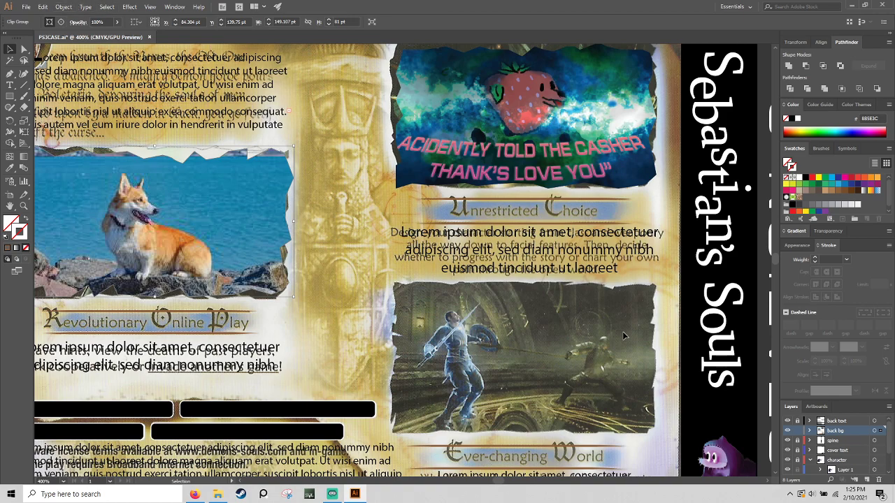
key(ctrl+shift+a)
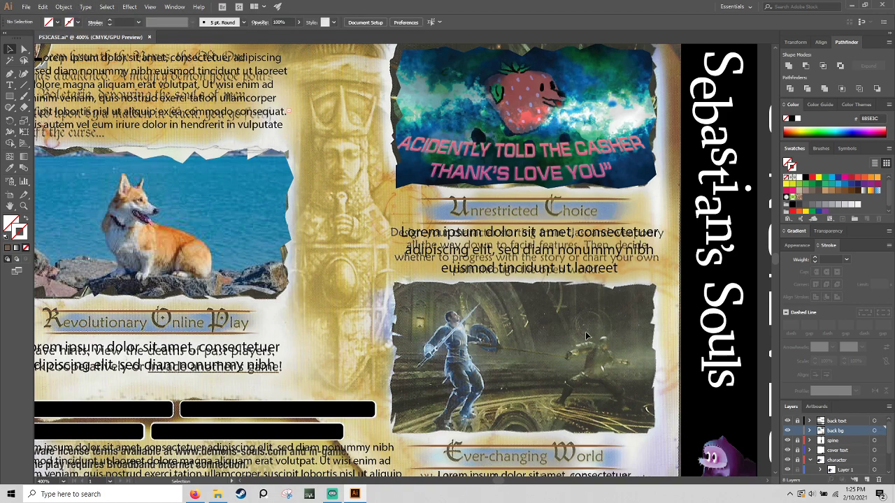
Try placing the small JPG of the waving red character from the desktop's thomas folder on the back cover, and delete it
click(26, 6)
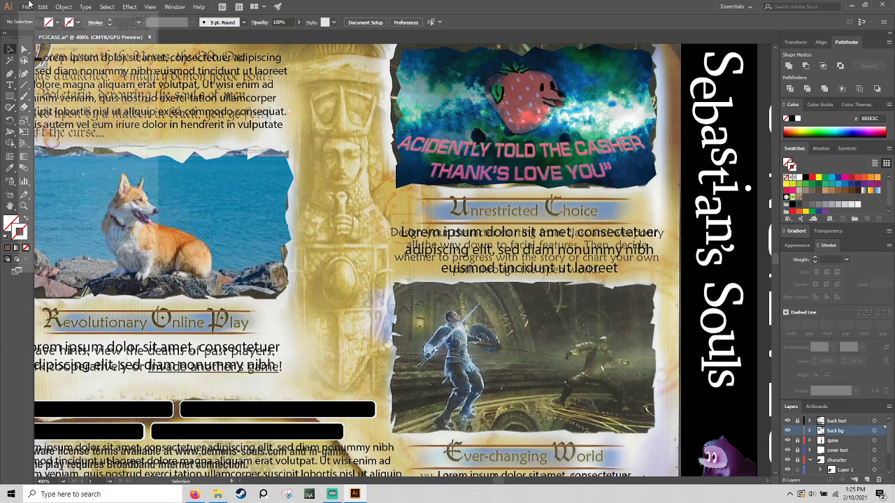
click(82, 159)
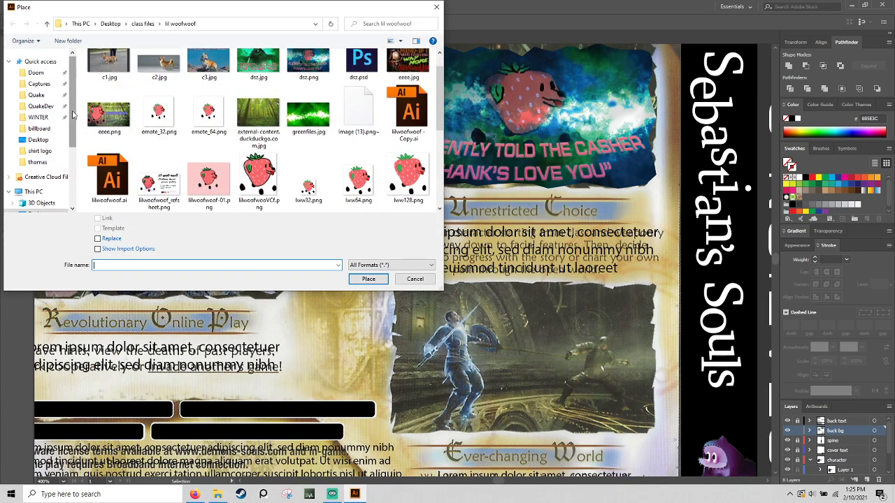
click(53, 186)
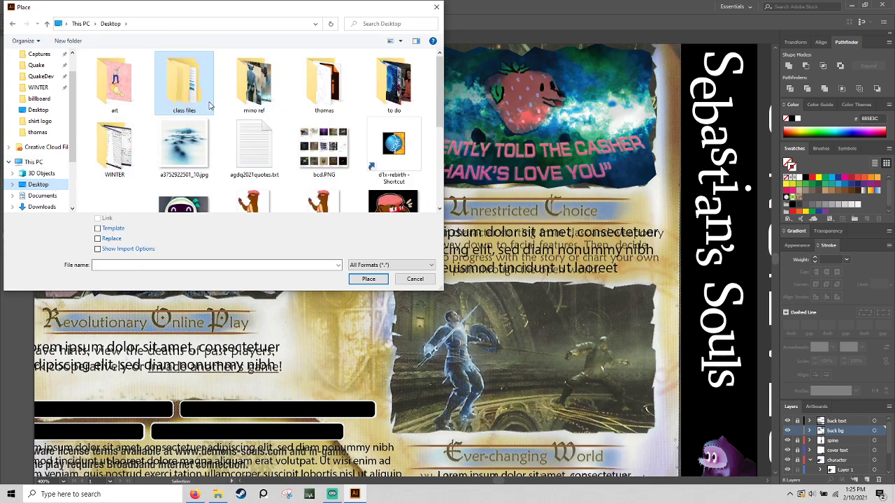
click(320, 82)
double_click(314, 80)
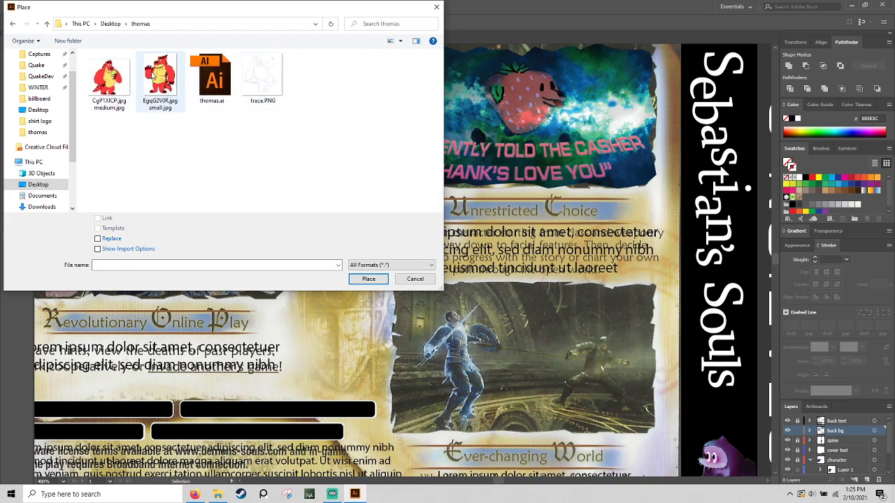
double_click(158, 98)
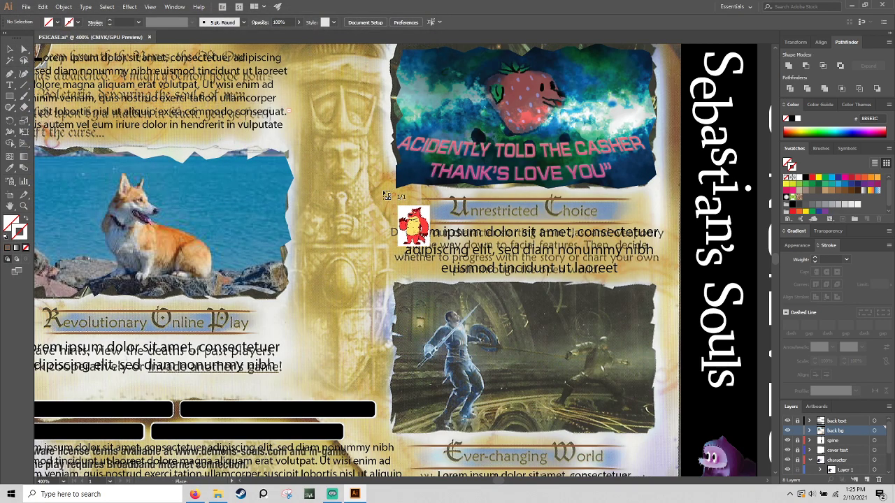
click(362, 210)
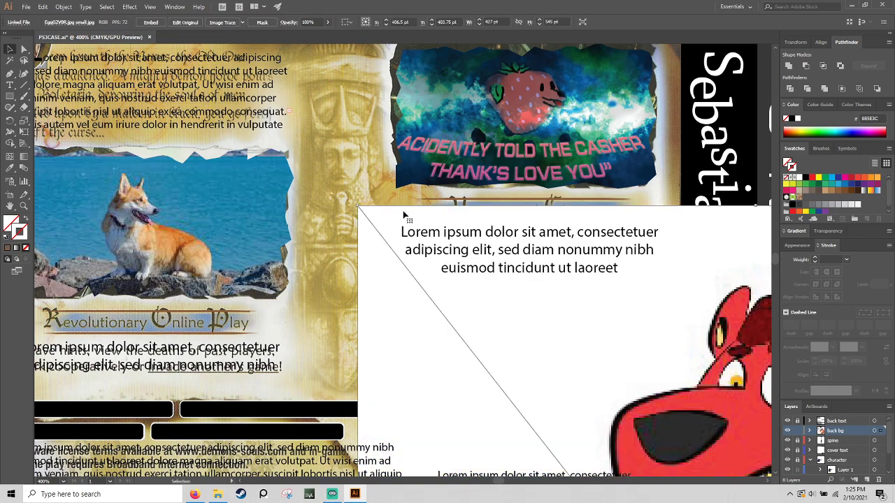
scroll(360, 104, right, 5)
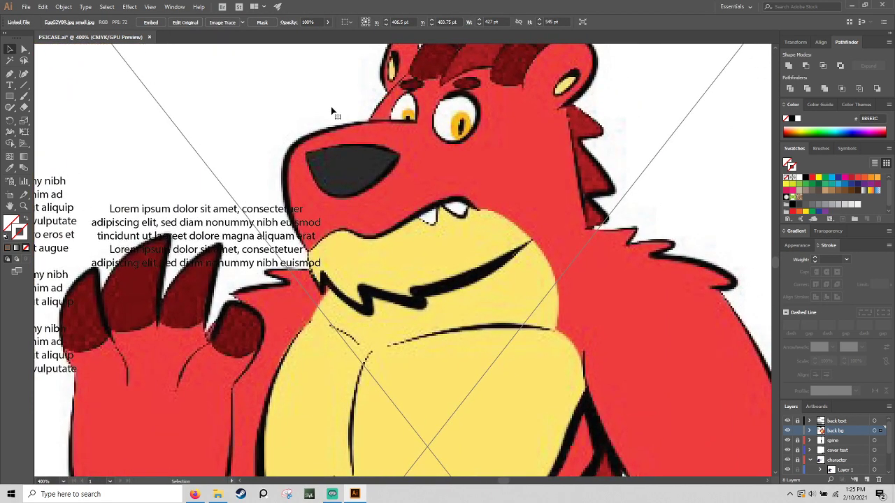
key(Delete)
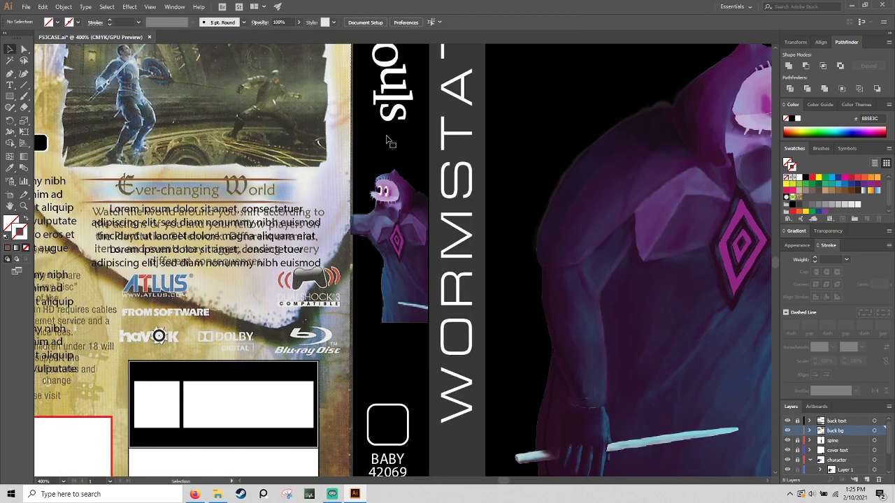
scroll(357, 157, left, 10)
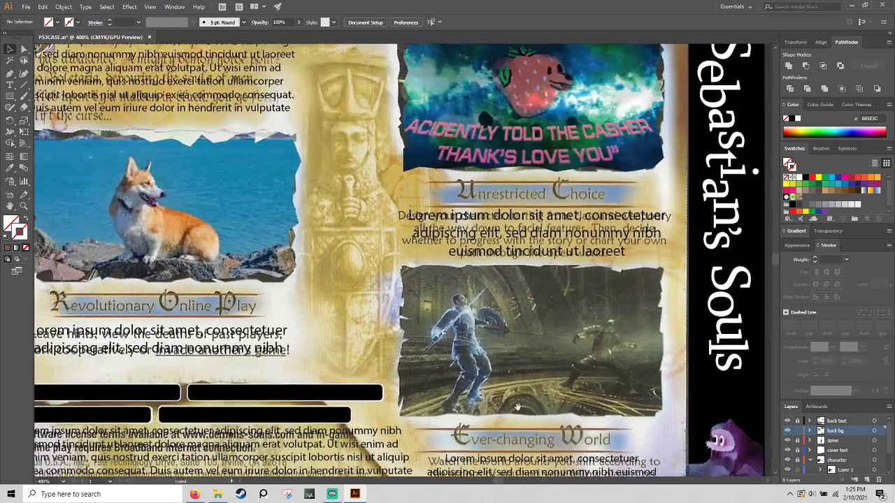
scroll(496, 338, down, 1)
scroll(496, 338, right, 1)
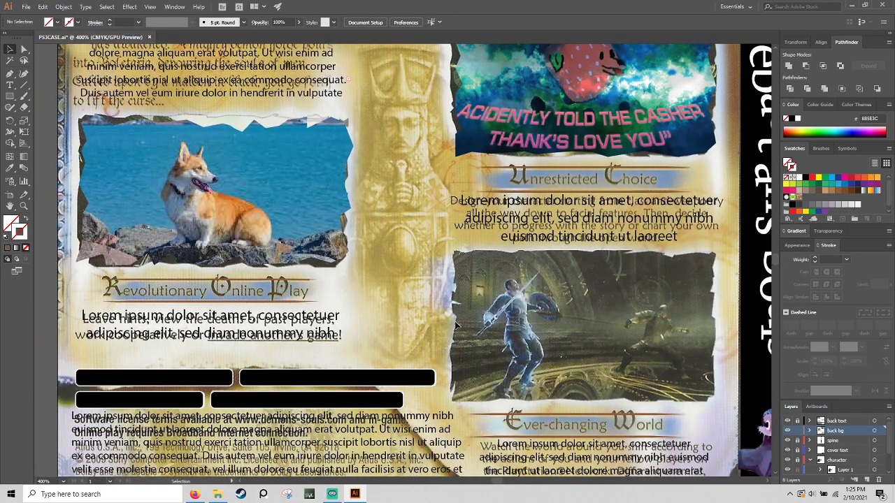
scroll(466, 273, down, 4)
scroll(466, 273, right, 6)
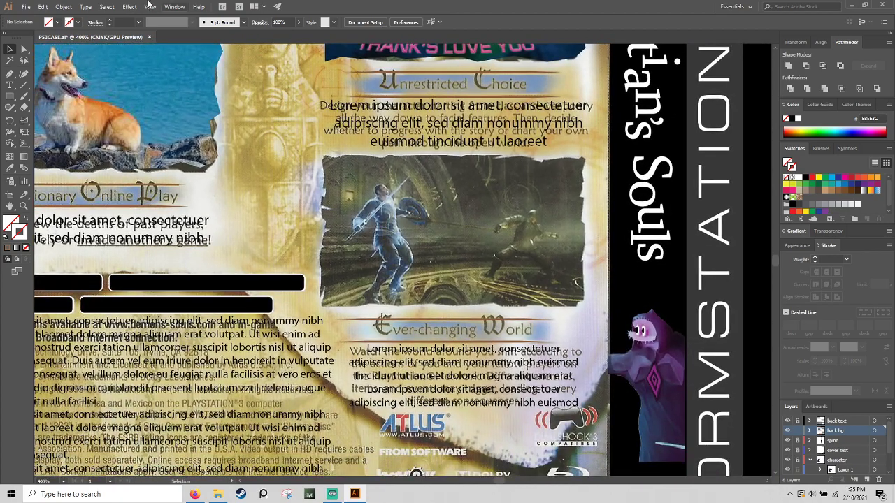
click(25, 6)
click(34, 10)
click(43, 7)
click(43, 7)
click(31, 6)
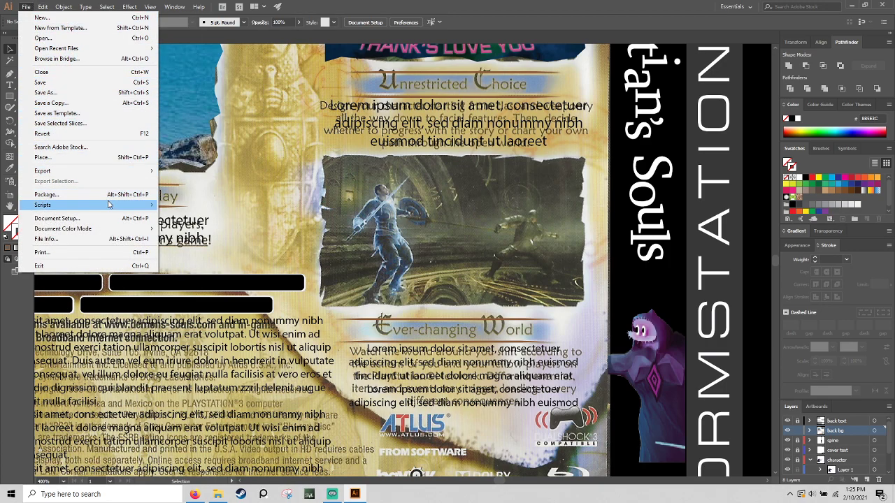
click(96, 158)
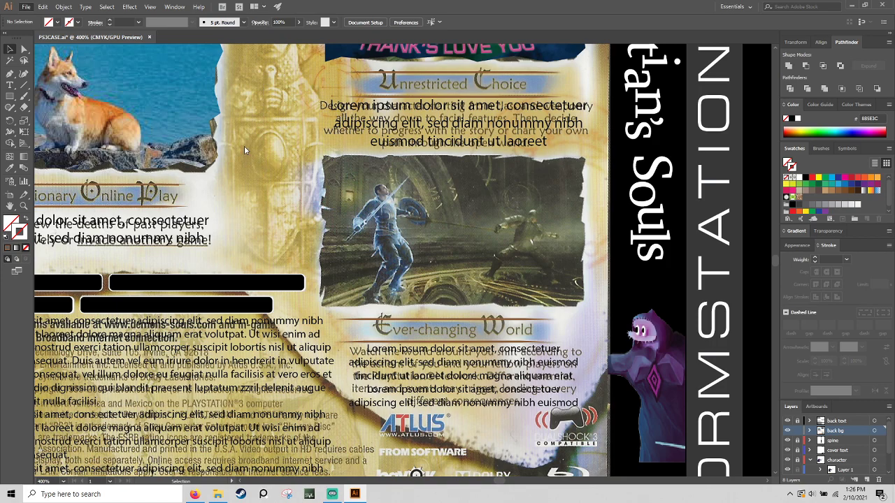
Place sebastian_center-01.png from class files' sebastian folder as a linked image over the screenshot above Ever-changing World, sized to about 144.9 by 81.5 pt
key(shift+ctrl+p)
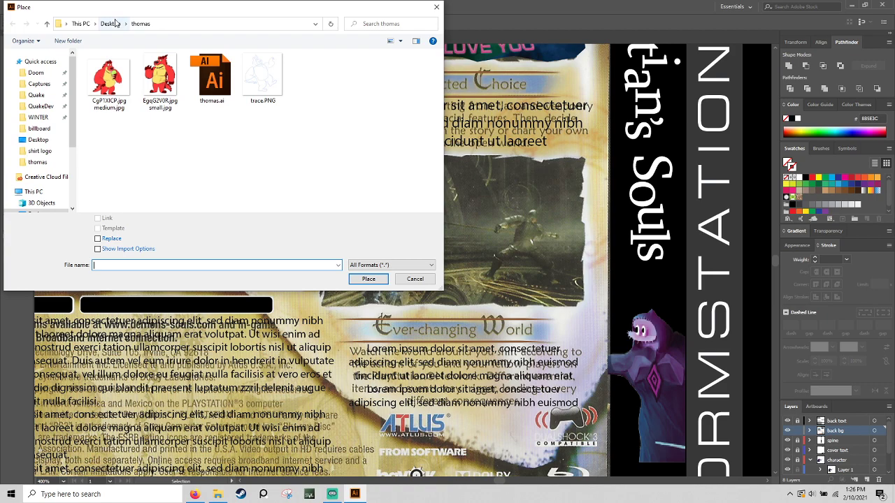
click(112, 24)
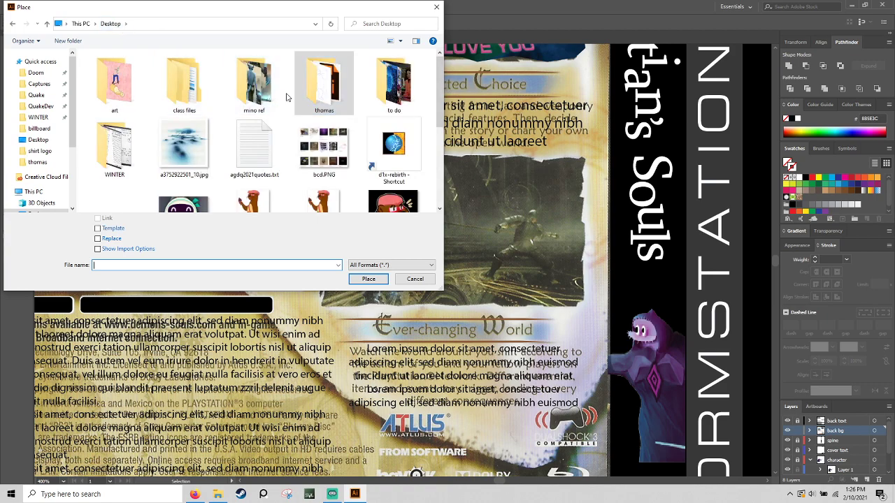
click(196, 99)
double_click(196, 99)
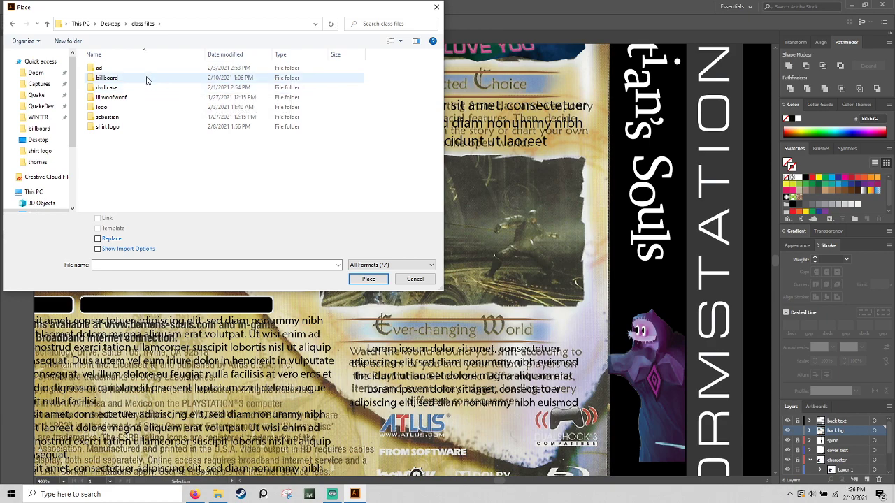
double_click(160, 123)
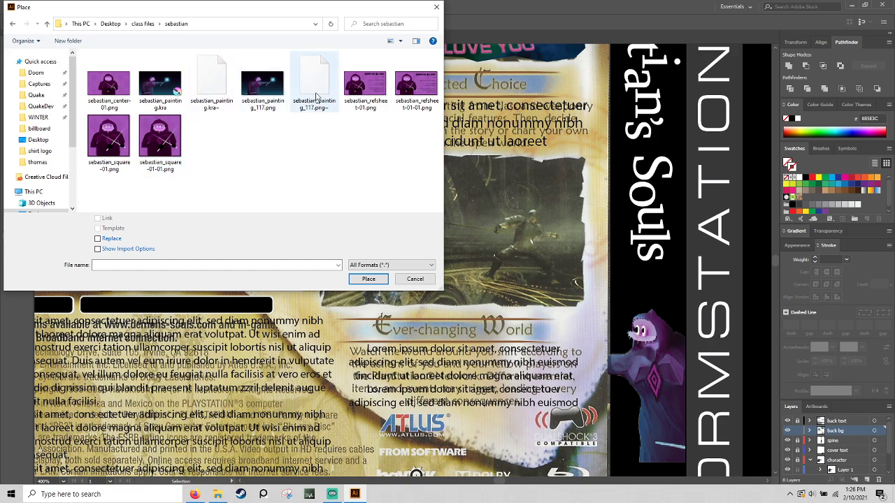
click(109, 85)
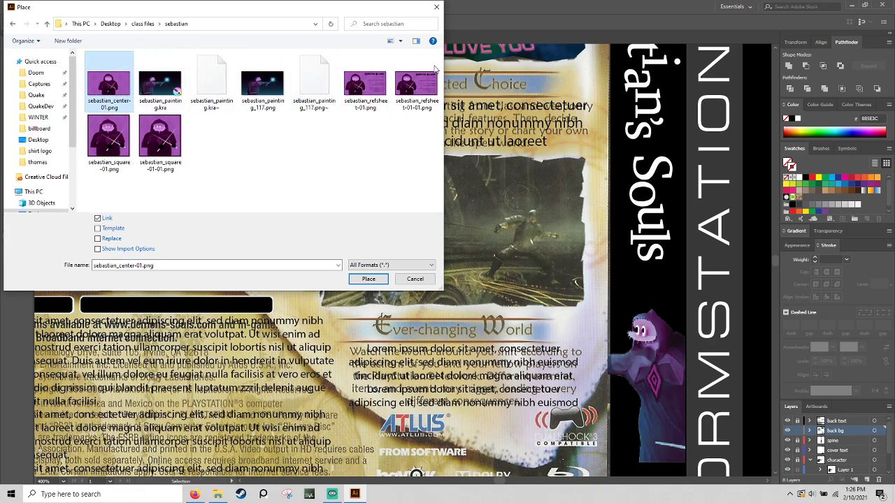
click(368, 279)
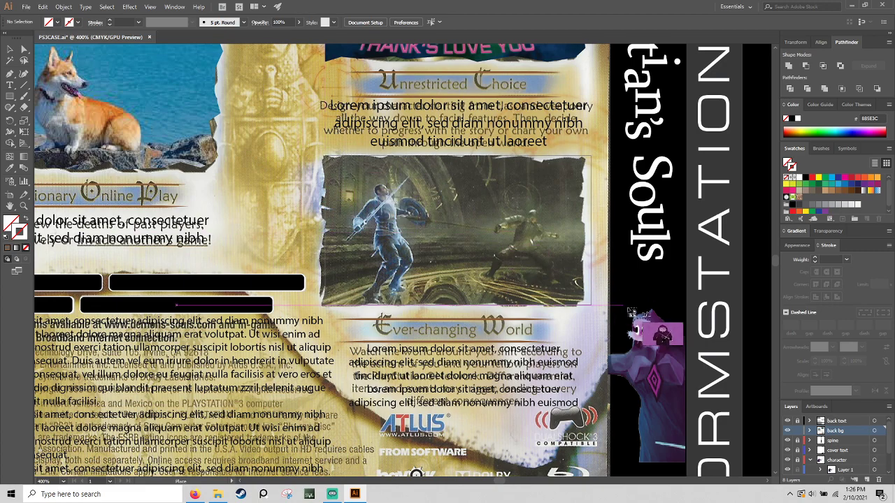
drag(325, 157, 595, 306)
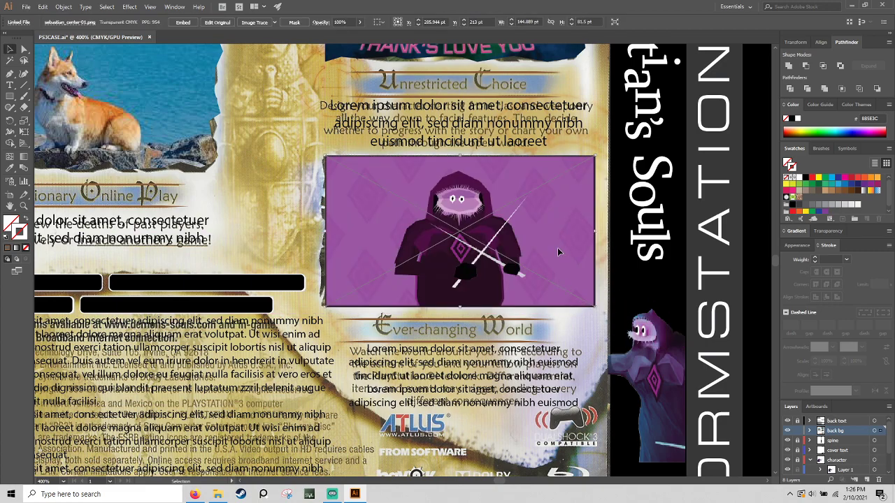
Nudge the hooded character image into place and draw a closed, jagged torn-edge outline about 141 by 77 pt just inside its borders
drag(579, 256, 555, 255)
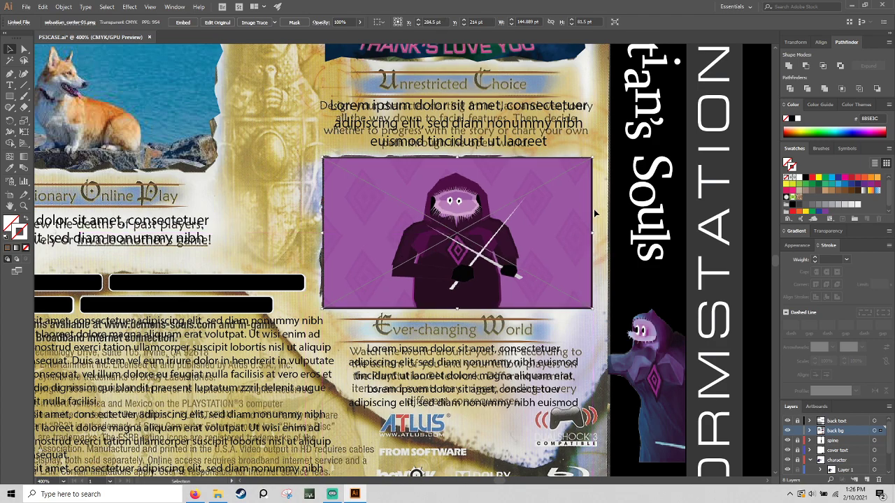
click(10, 73)
mouse_move(425, 168)
mouse_down()
mouse_move(585, 172)
mouse_move(584, 306)
mouse_move(343, 306)
mouse_move(331, 282)
mouse_move(329, 162)
mouse_move(384, 172)
mouse_move(426, 166)
mouse_up()
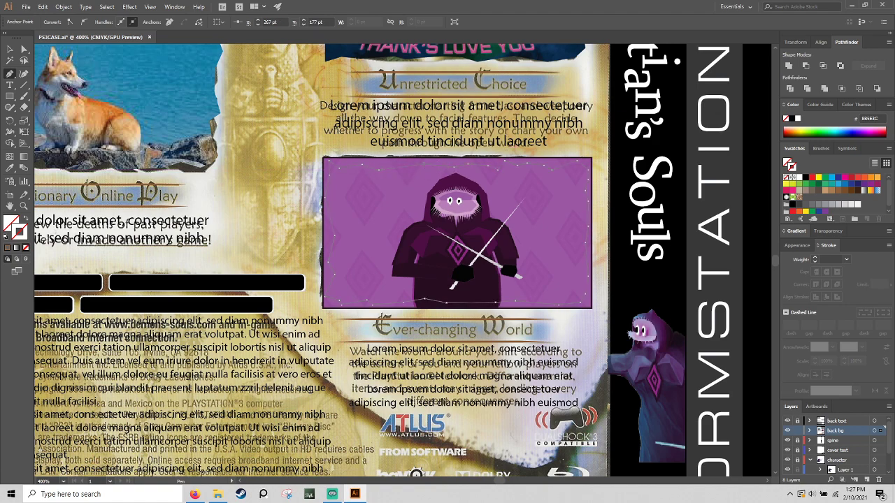
Select the hooded character image together with its jagged outline and make a clipping mask from them
click(10, 49)
click(468, 164)
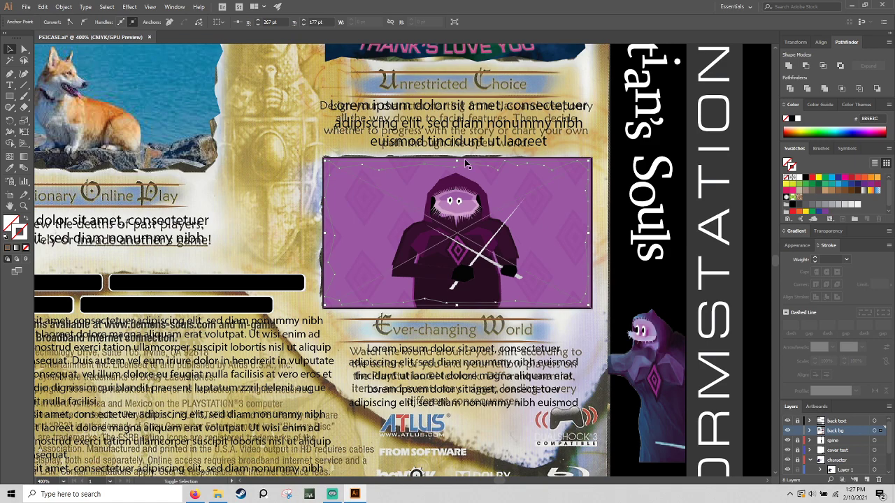
click(378, 162)
right_click(378, 165)
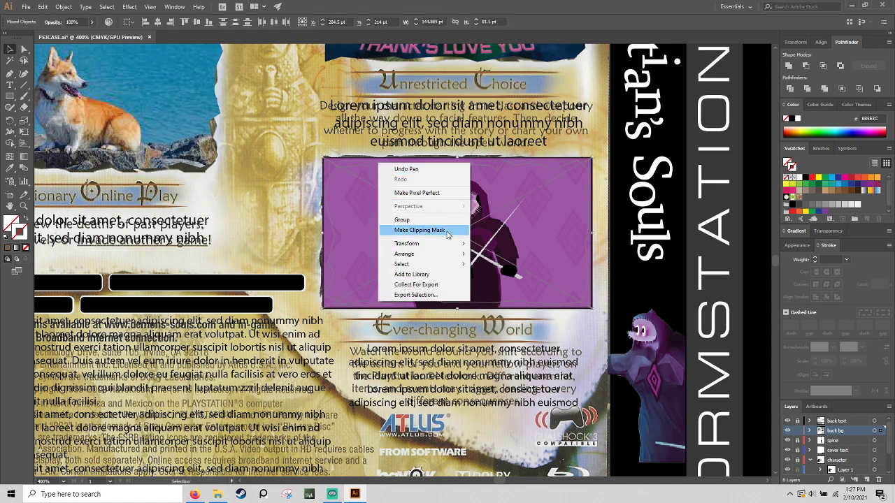
click(446, 230)
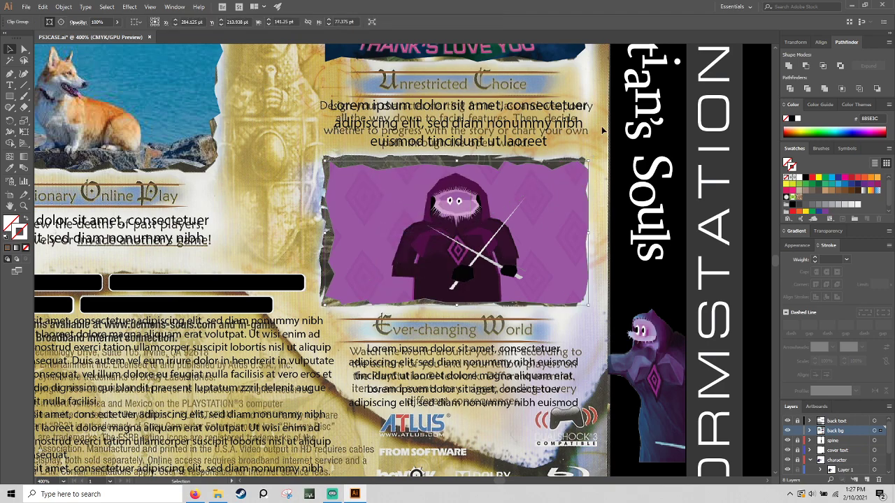
Try shifting the clipped hooded character image slightly over the scanned screenshot, undo the move and deselect
click(581, 222)
drag(578, 223, 573, 217)
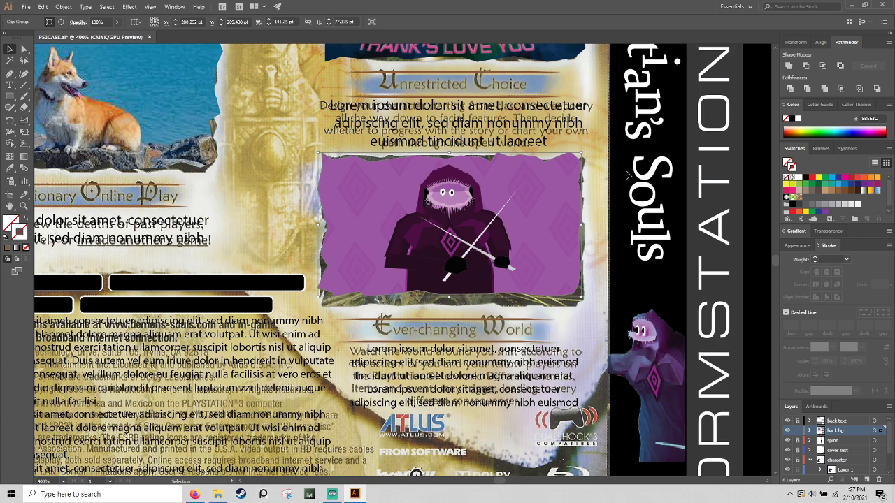
key(ctrl+z)
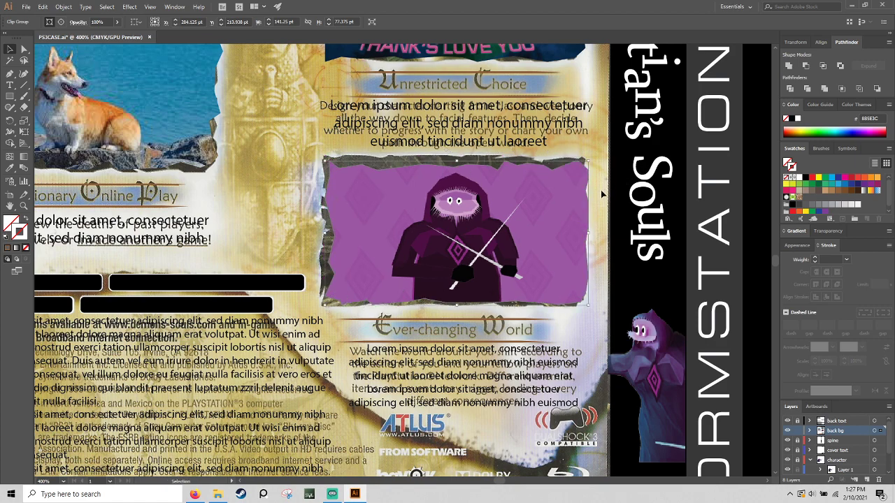
click(602, 187)
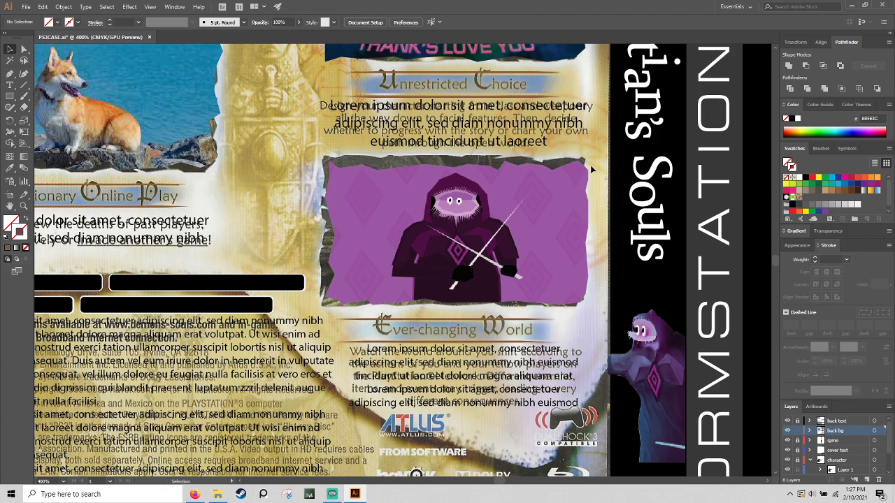
Hide the cover layer holding the scan, fit the whole case in view and save the document
scroll(812, 451, down, 3)
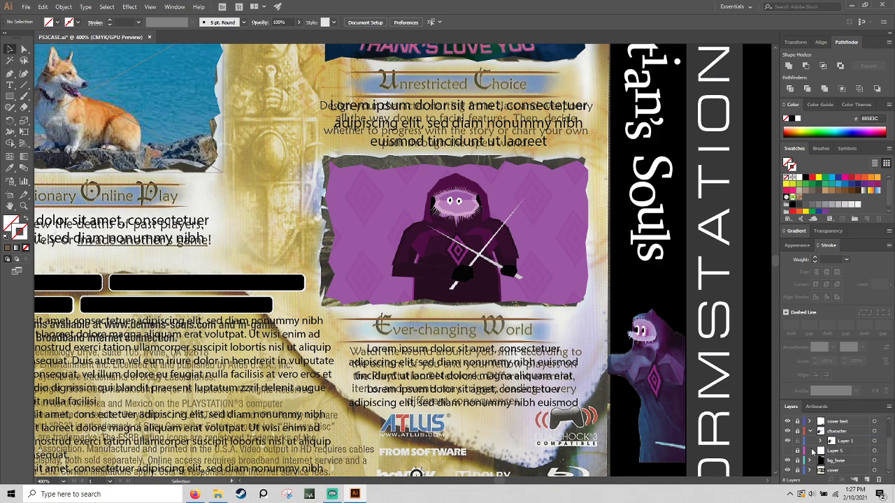
click(809, 432)
click(787, 470)
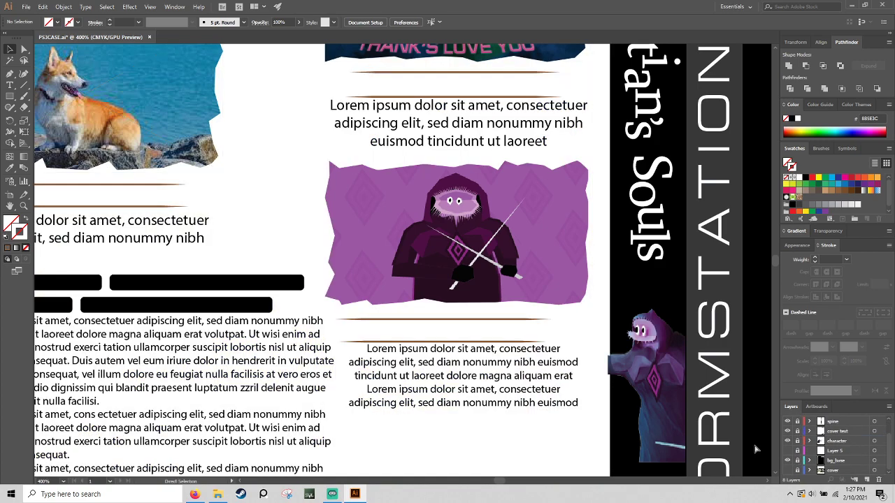
key(ctrl+0)
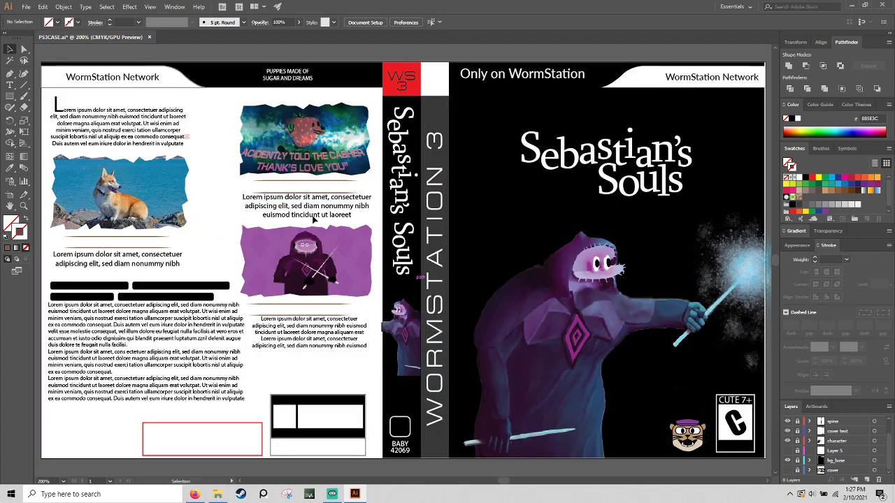
click(26, 7)
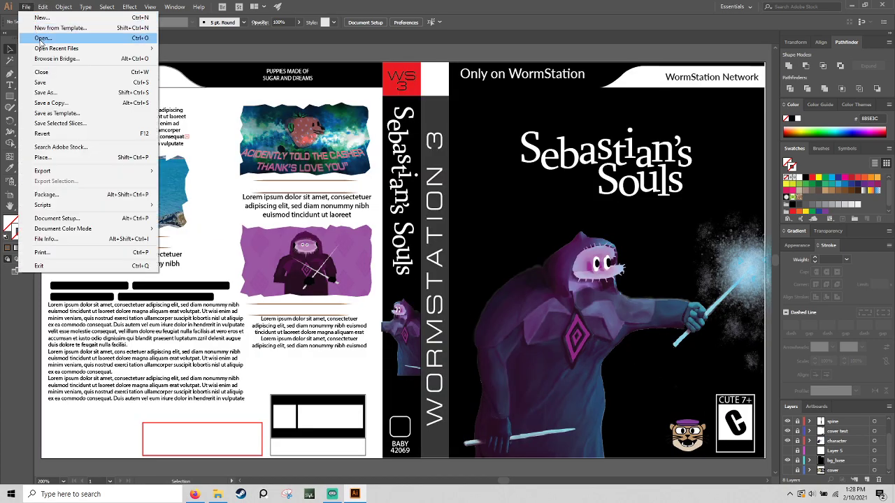
click(77, 84)
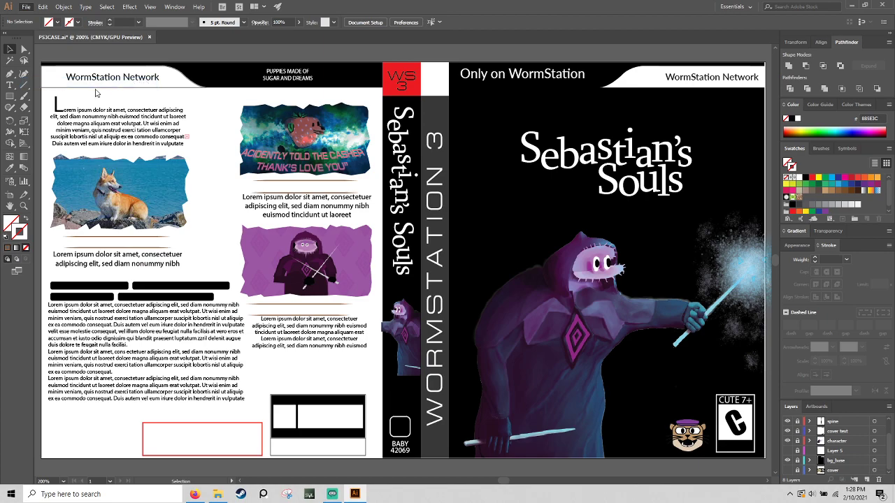
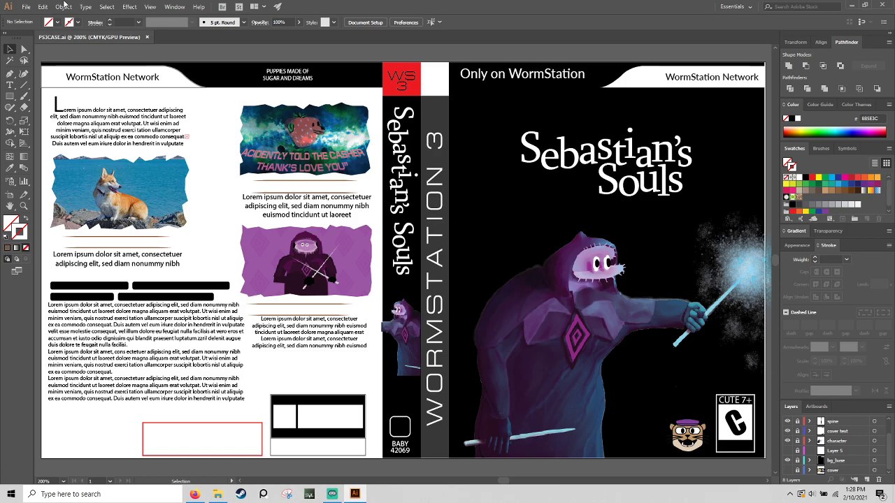
Lock the back bg layer, unlock the back text layer and make back text the active layer
scroll(818, 416, up, 3)
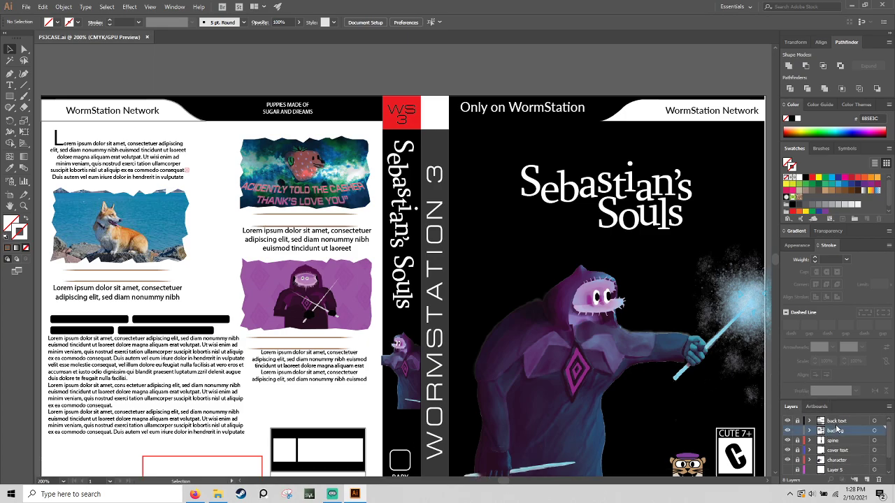
drag(189, 280, 403, 249)
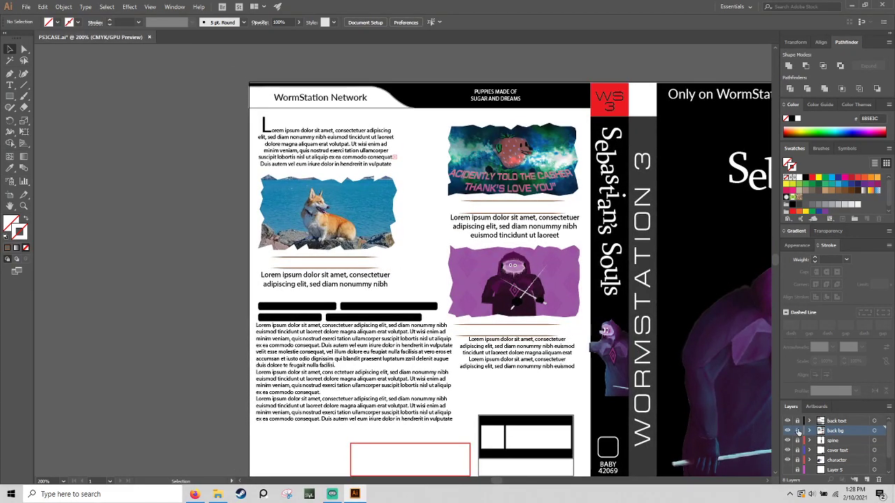
click(797, 420)
click(833, 422)
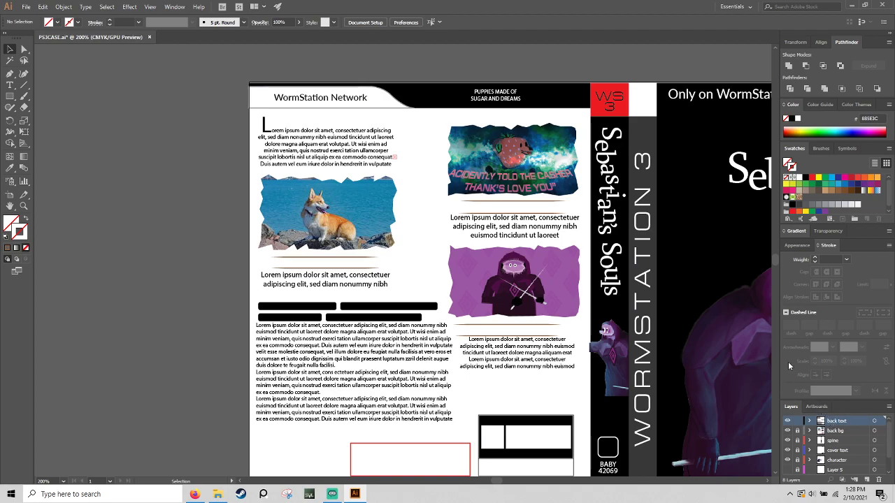
Add a text box between the two brown lines below the corgi image, reading "Look at this lil' pup"
key(ctrl+equal)
key(ctrl+equal)
key(ctrl+equal)
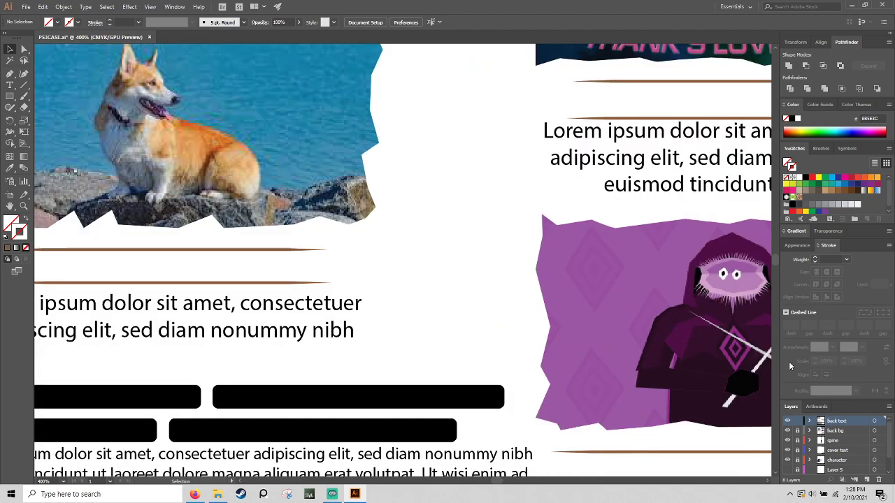
key(space)
drag(411, 250, 589, 261)
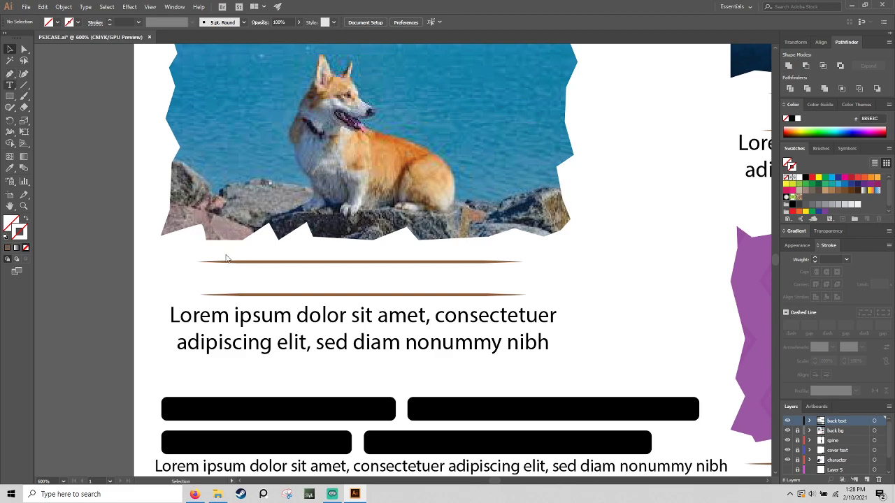
key(t)
drag(202, 264, 525, 292)
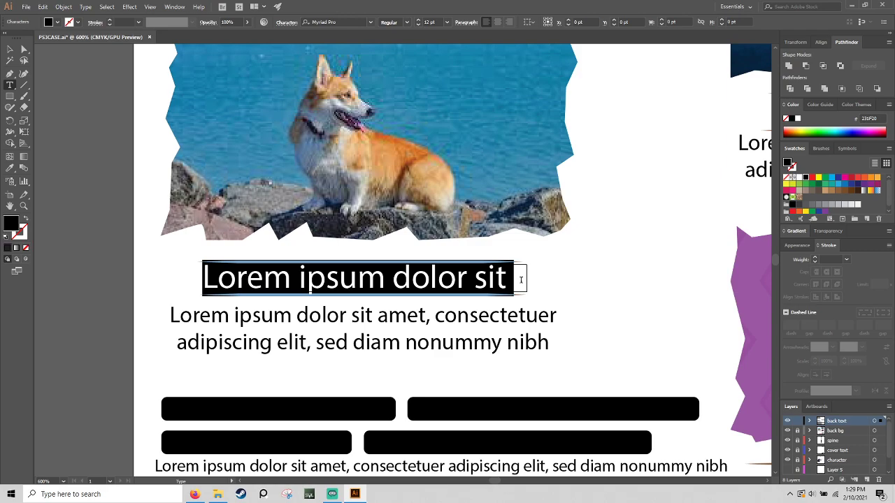
text(OMG)
key(BackSpace)
key(BackSpace)
key(BackSpace)
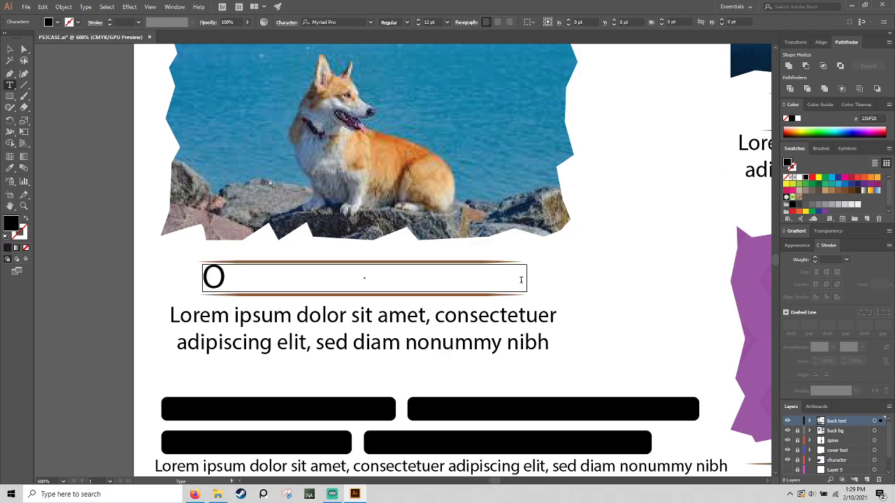
text(Look at this lil' pup)
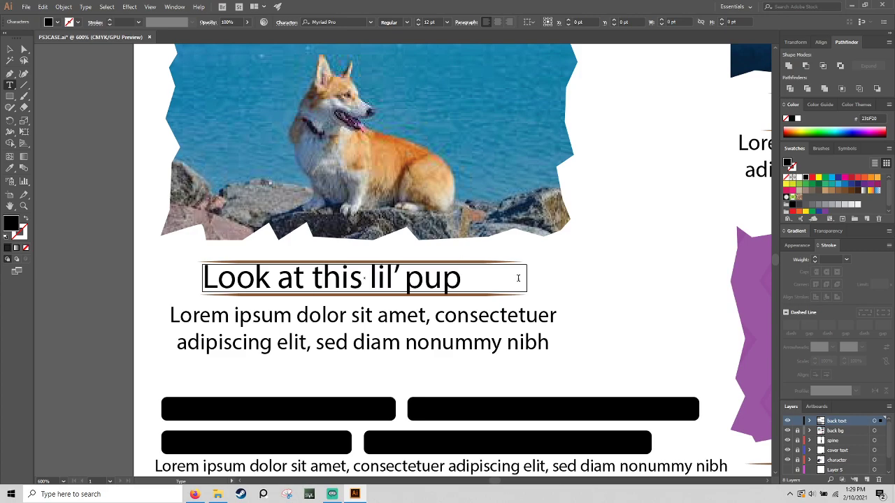
Center the "Look at this lil' pup" heading, set its font to Alkhemikal and deselect it
key(ctrl+a)
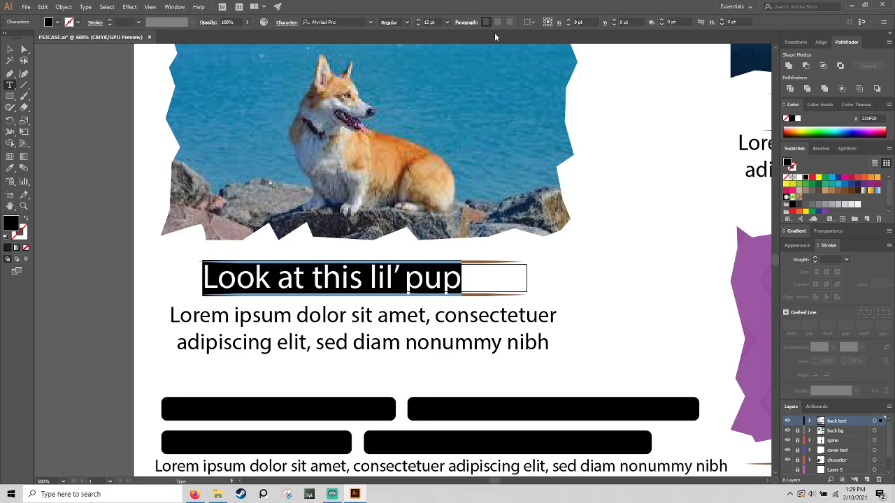
click(497, 22)
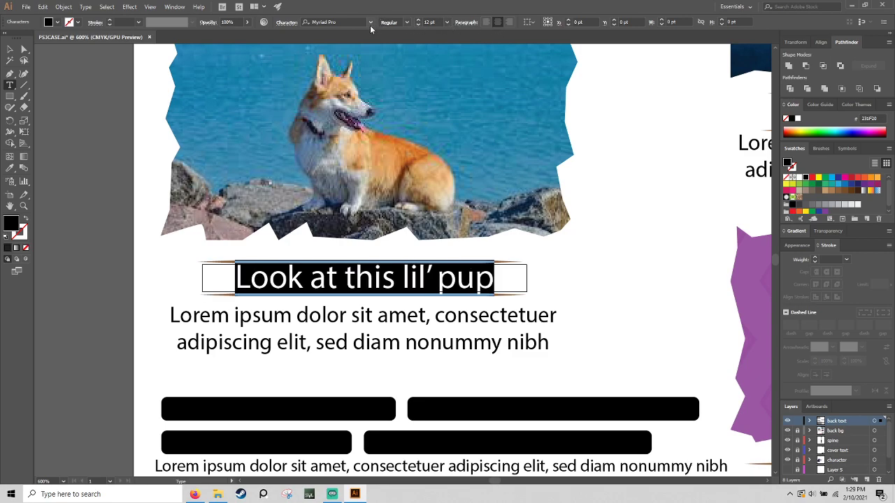
click(371, 22)
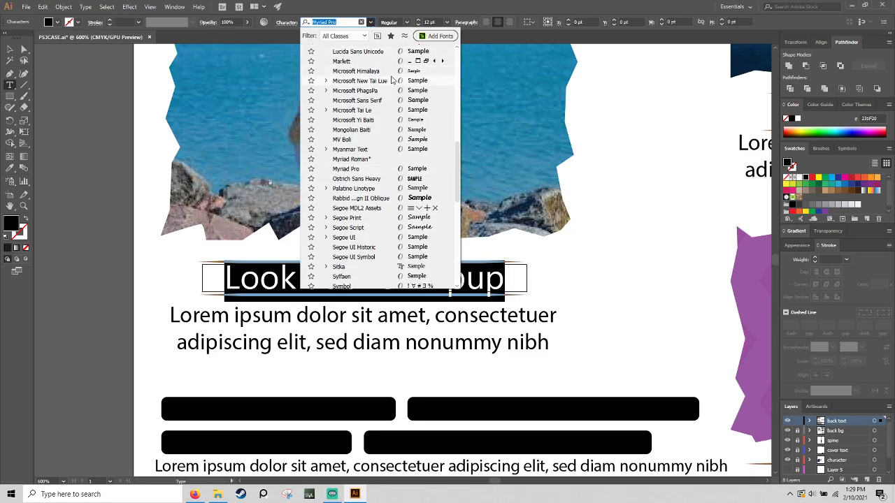
scroll(383, 87, up, 5)
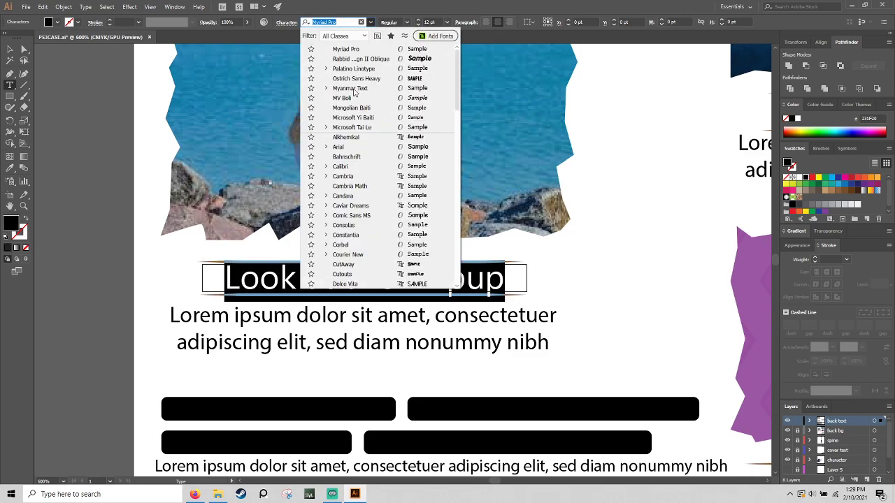
click(361, 140)
click(526, 273)
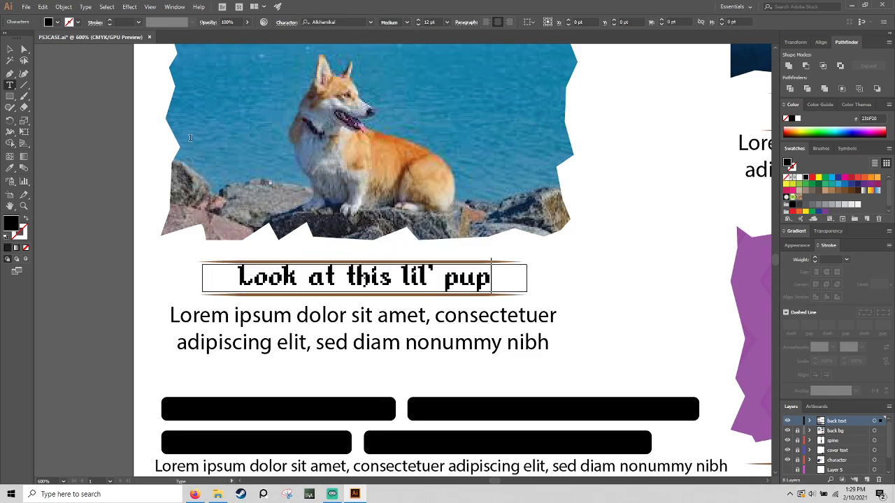
click(19, 50)
click(606, 205)
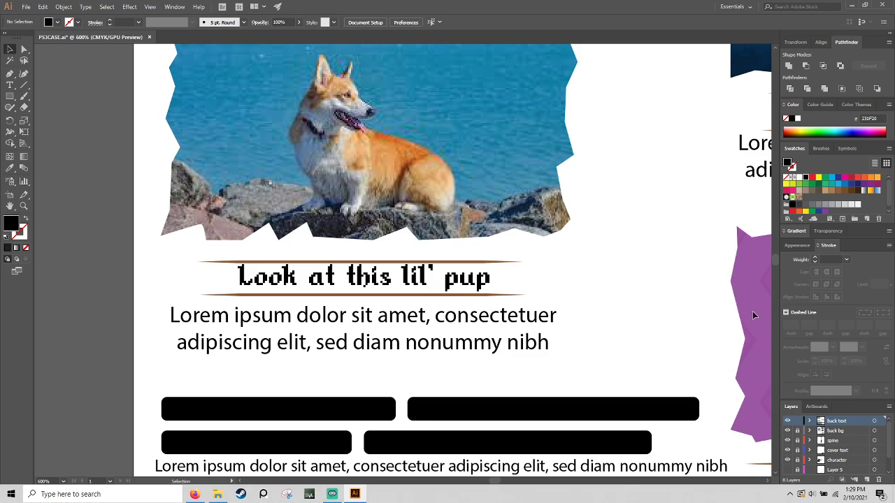
Show the cover scan layer again and fill the "Look at this lil' pup" heading with dark brown 603913
scroll(813, 441, down, 1)
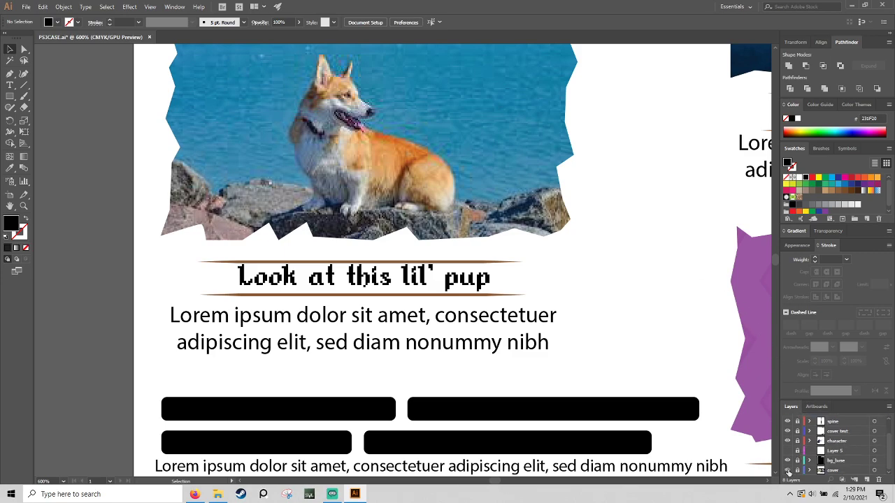
click(787, 461)
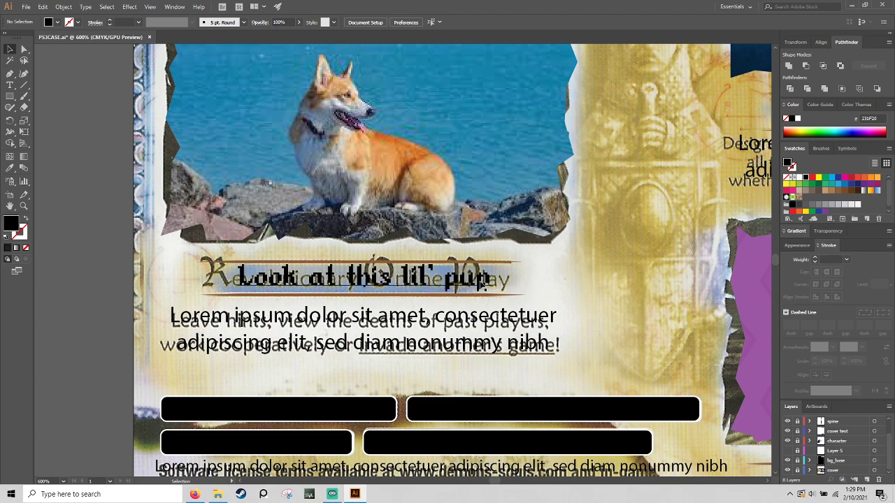
click(482, 285)
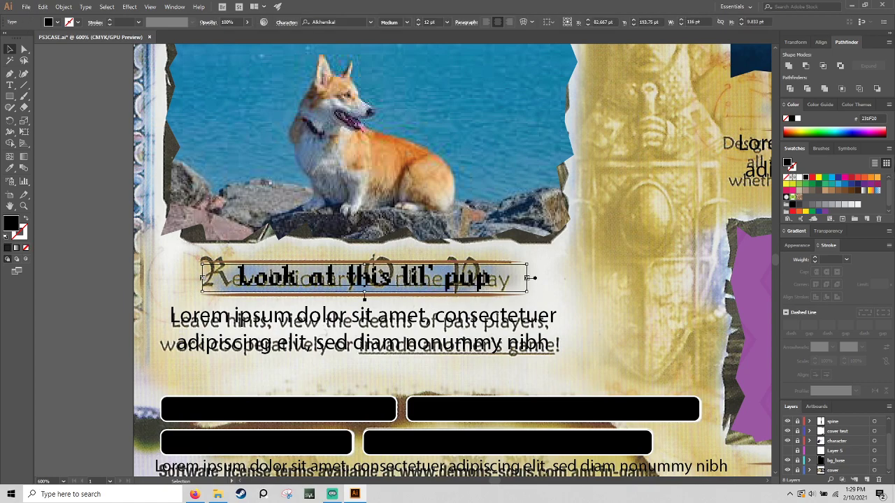
click(851, 190)
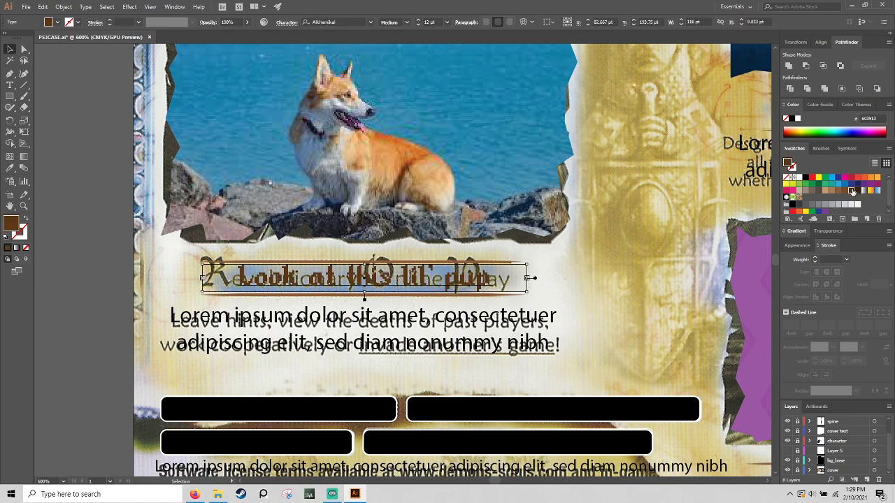
click(559, 312)
Add a text box between the brown lines below the strawberry image, reading "im baby s:"
drag(608, 231, 190, 378)
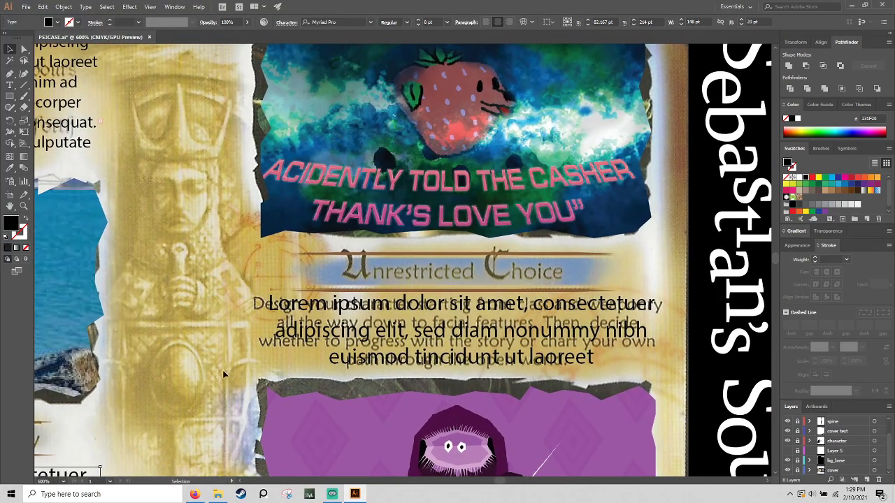
click(12, 85)
drag(316, 258, 600, 285)
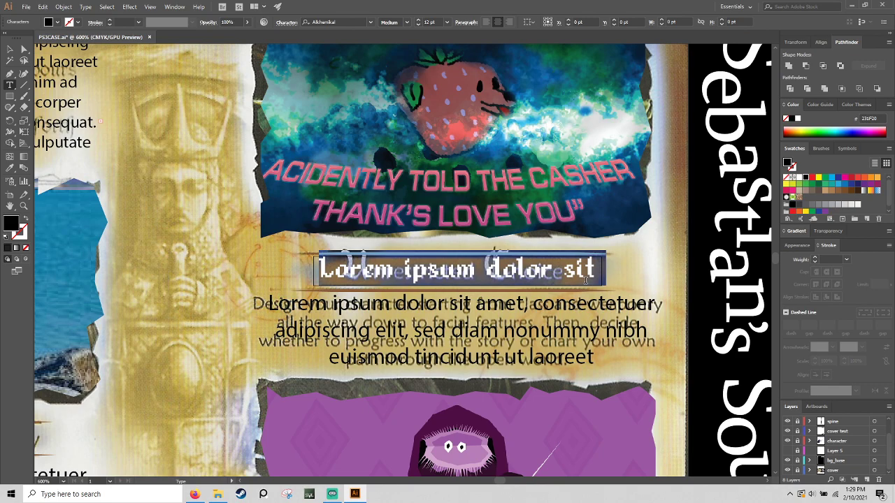
text(My)
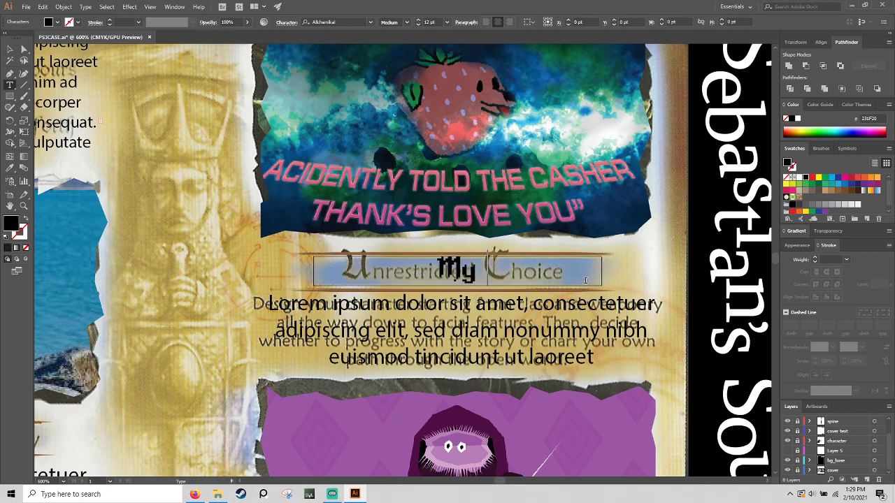
key(BackSpace)
key(BackSpace)
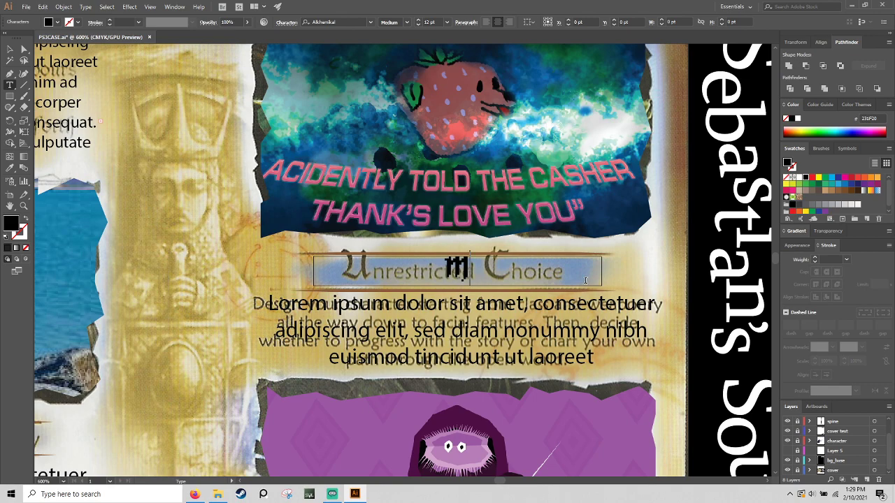
text(im bab)
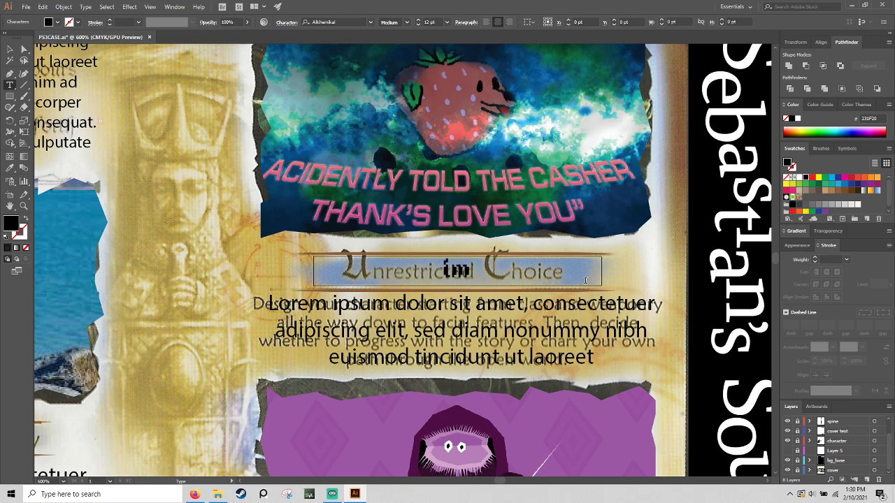
text(y)
key(BackSpace)
text(y)
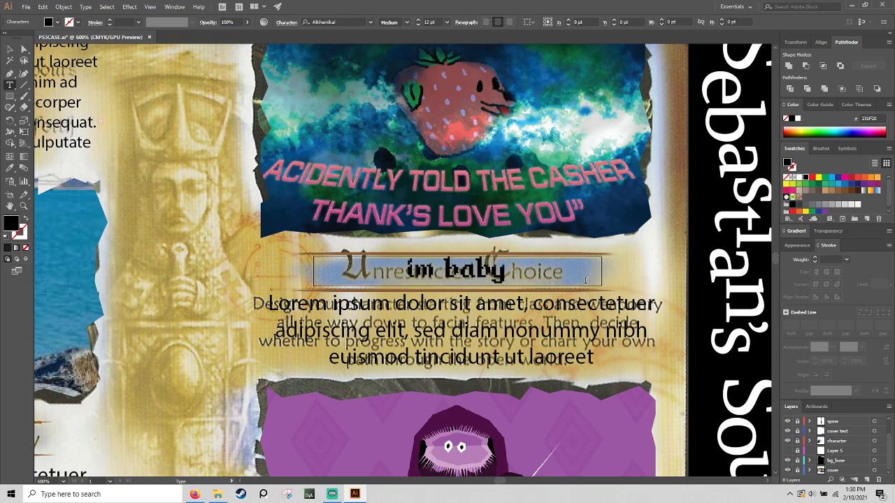
text( SO:)
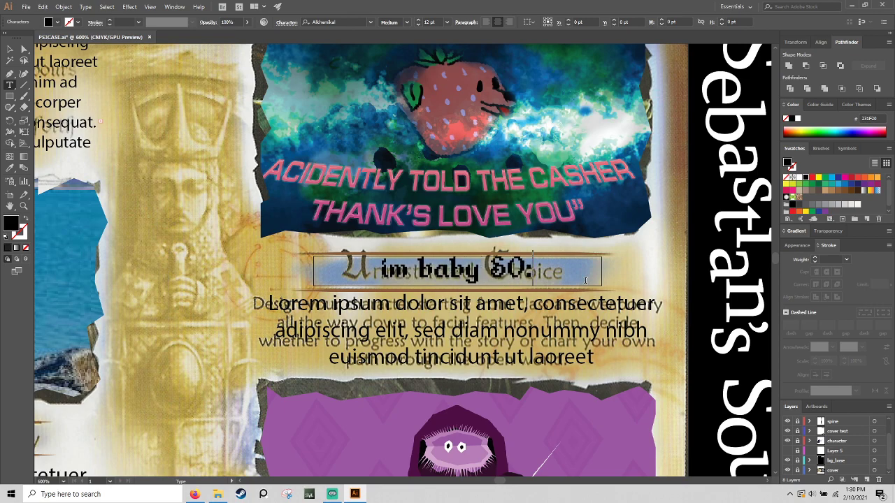
key(BackSpace)
key(BackSpace)
key(BackSpace)
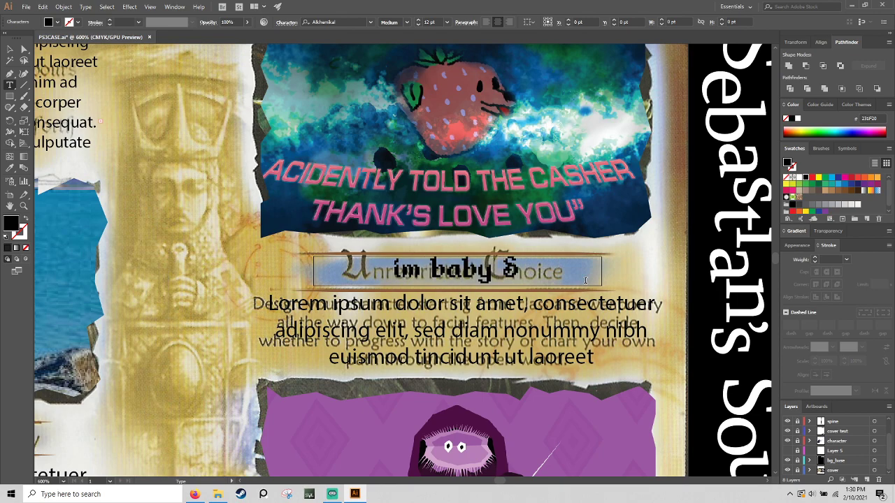
text(s)
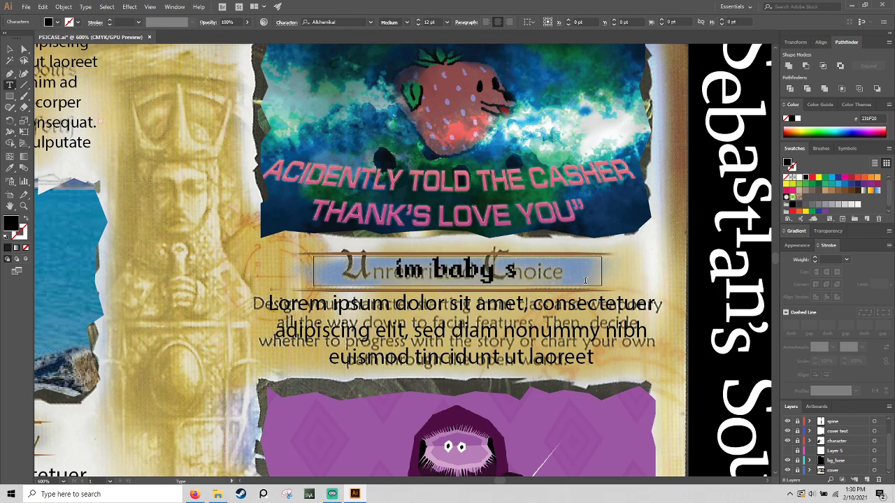
text(:)
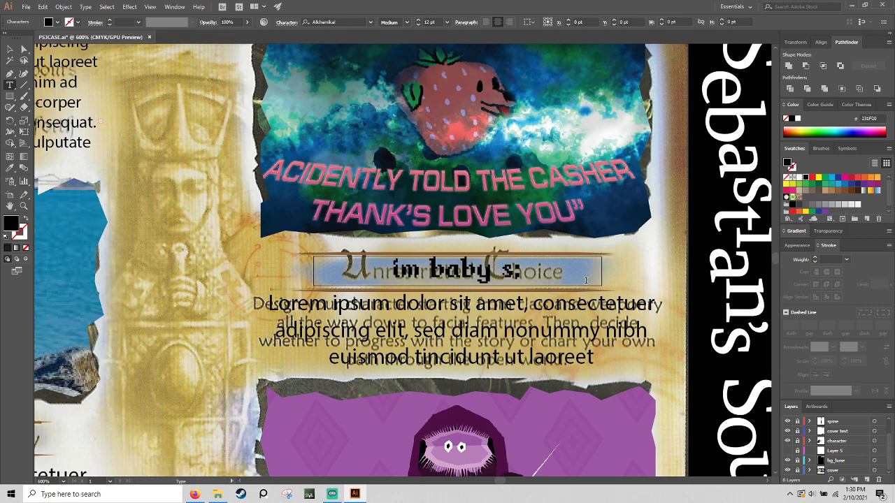
Fill the "im baby s:" heading with dark brown 603913
click(851, 190)
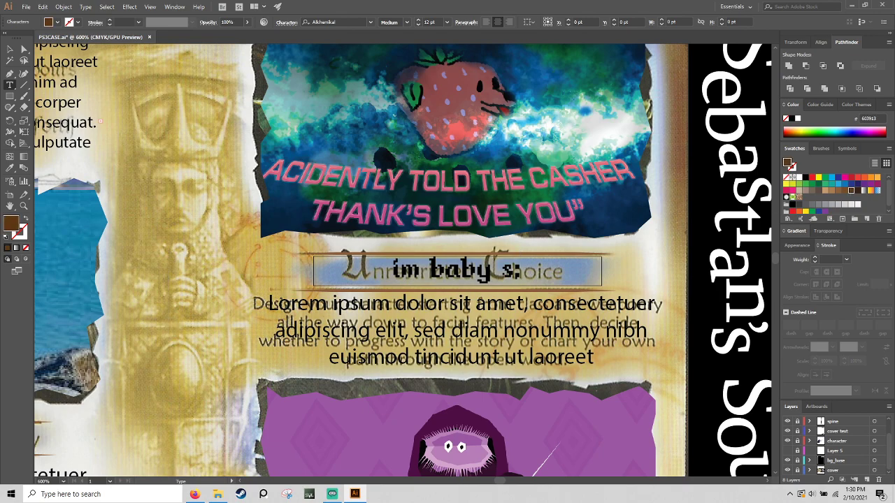
click(9, 49)
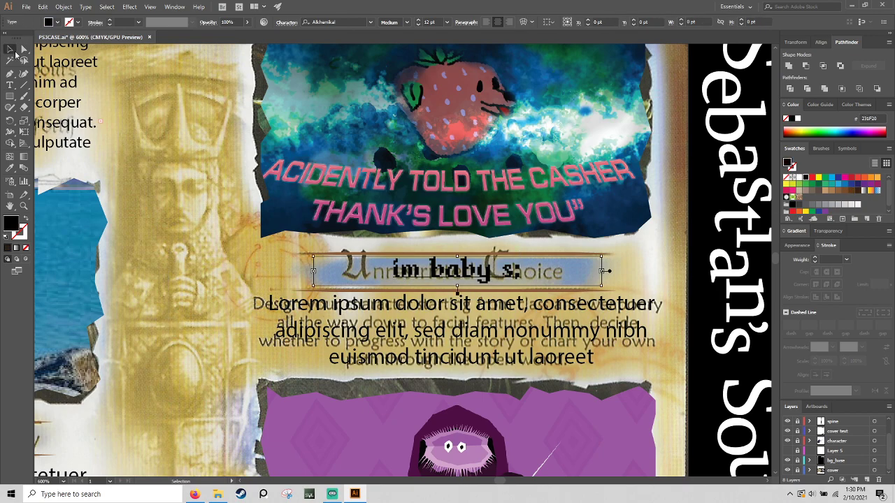
click(851, 190)
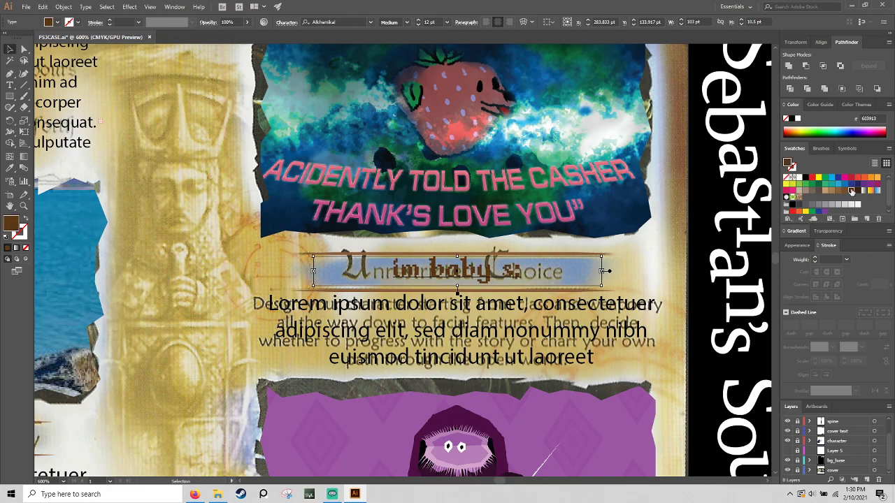
Add a text box between the brown lines below the purple hooded character image and clear its placeholder text
drag(673, 429, 599, 143)
drag(599, 181, 609, 140)
click(11, 85)
click(24, 87)
drag(238, 296, 535, 326)
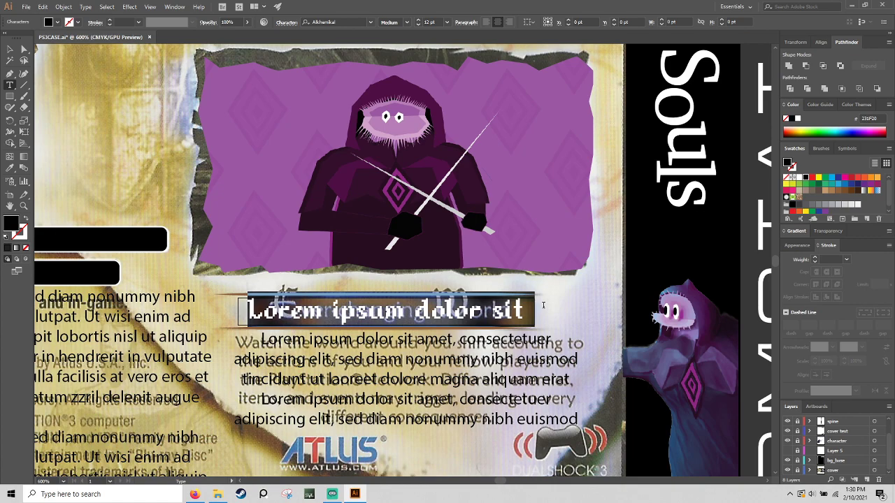
key(BackSpace)
text(I will make u happy)
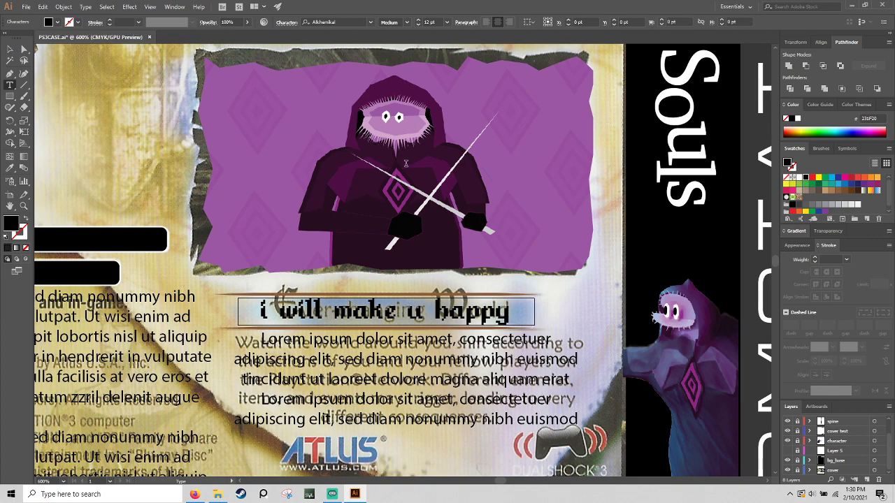
key(BackSpace)
key(BackSpace)
key(BackSpace)
key(BackSpace)
key(BackSpace)
key(BackSpace)
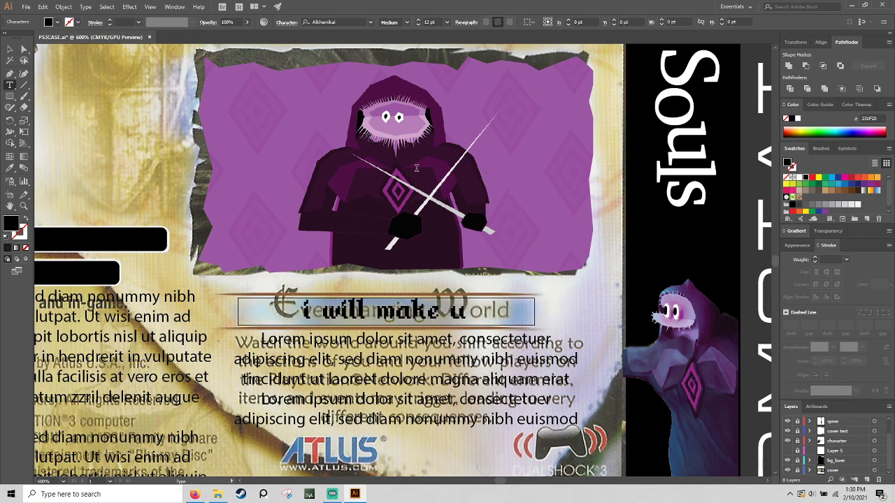
key(BackSpace)
key(BackSpace)
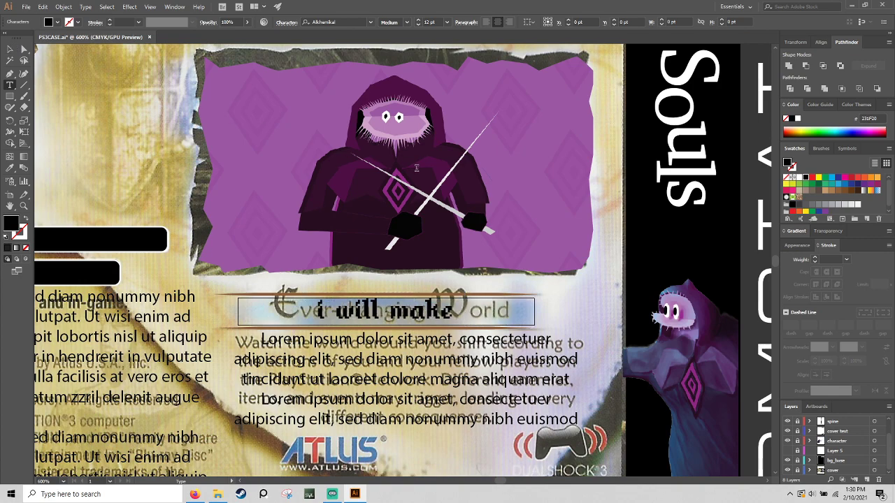
key(BackSpace)
key(BackSpace)
key(BackSpace)
key(BackSpace)
key(BackSpace)
key(BackSpace)
key(BackSpace)
key(BackSpace)
key(BackSpace)
key(BackSpace)
key(BackSpace)
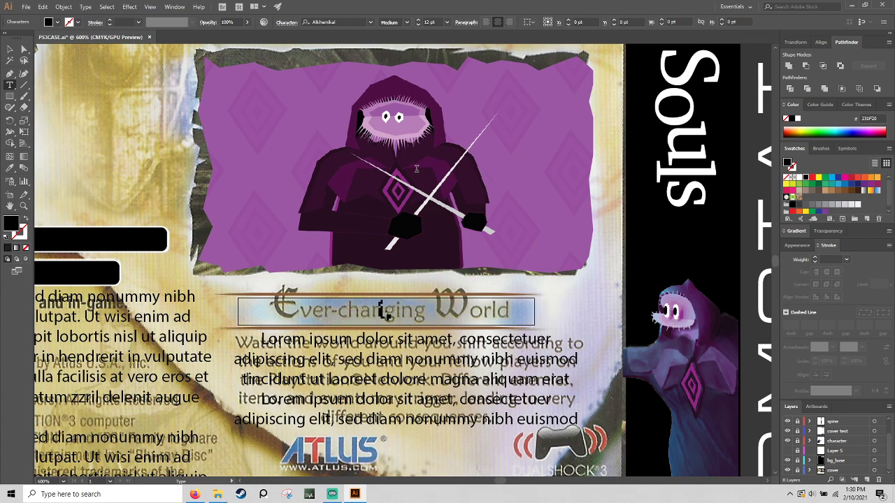
Write "im a goodboy, please?" as the heading below the purple hooded character image
text(im a)
text( hppd)
key(BackSpace)
key(BackSpace)
key(BackSpace)
key(BackSpace)
text(goodboy)
text(. lpe)
key(BackSpace)
key(BackSpace)
key(BackSpace)
text(please?)
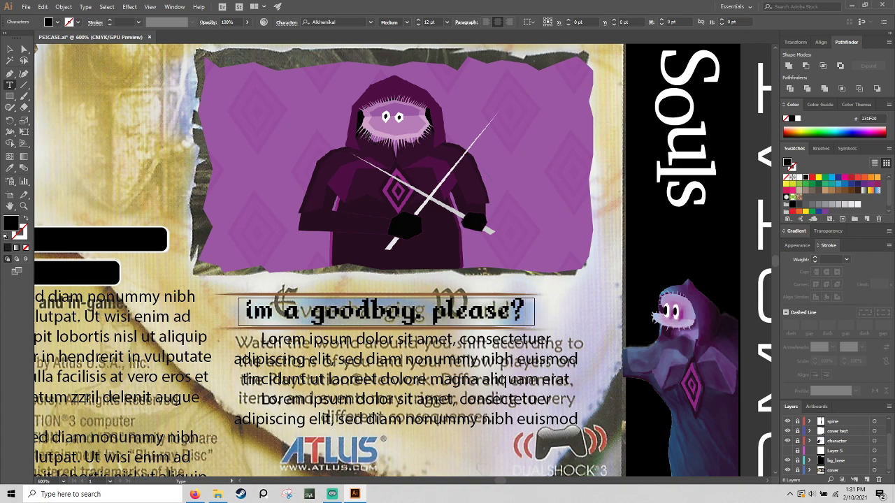
Fill the "im a goodboy, please?" heading with dark brown 603913 and deselect it
click(9, 49)
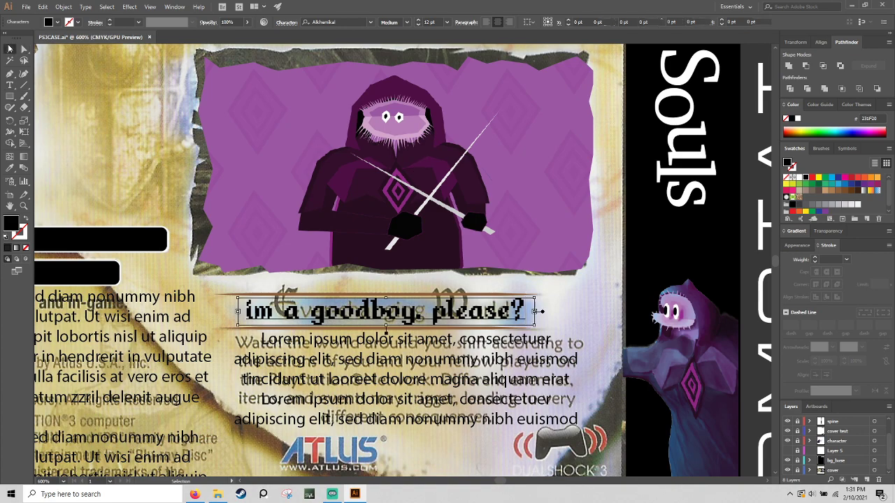
click(850, 191)
click(610, 277)
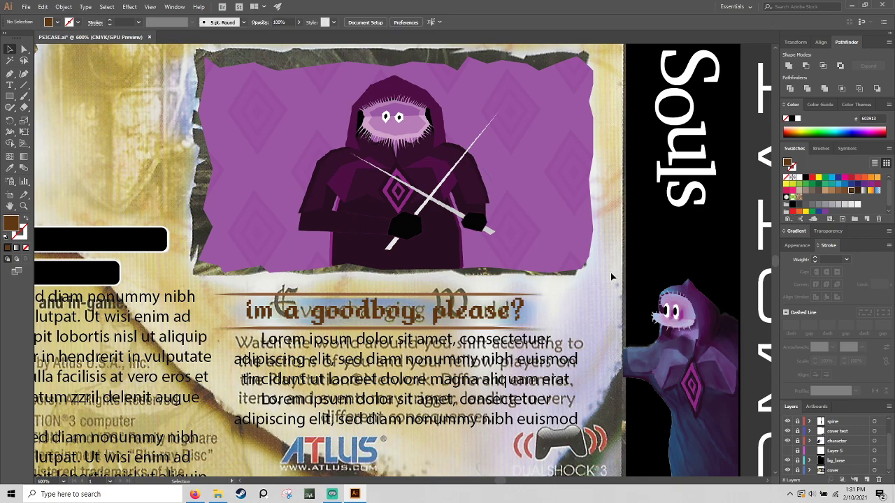
Hide the cover scan layer to review the whole case design without it, and show the scan again
key(ctrl+minus)
key(ctrl+minus)
key(ctrl+minus)
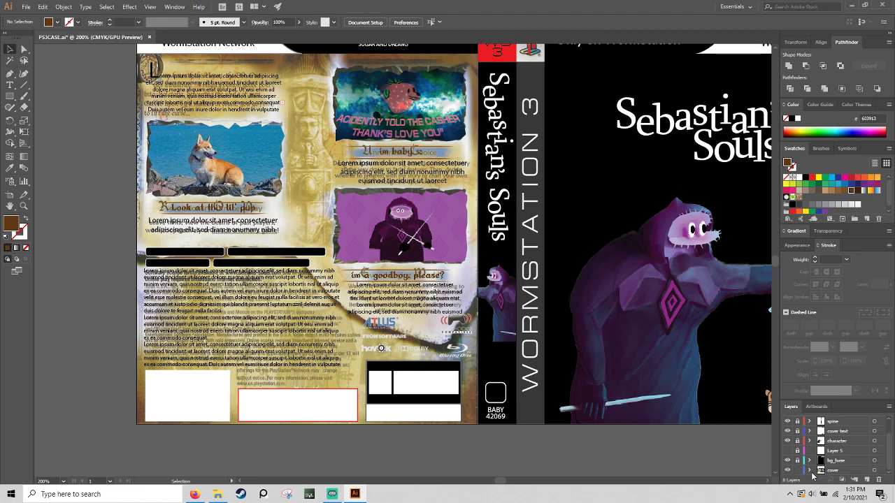
click(789, 471)
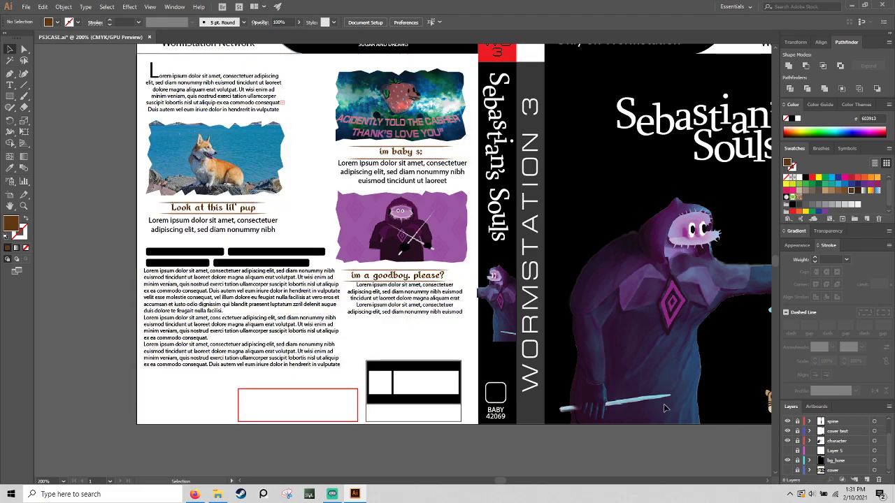
key(ctrl+0)
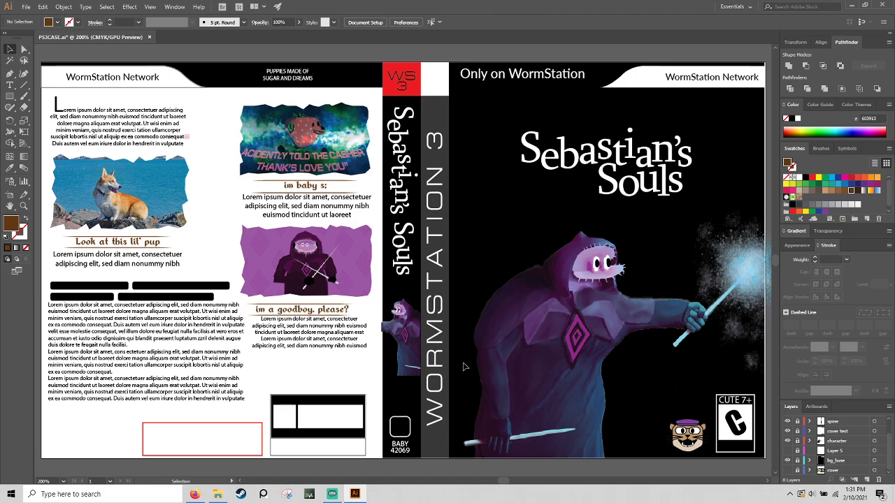
click(787, 471)
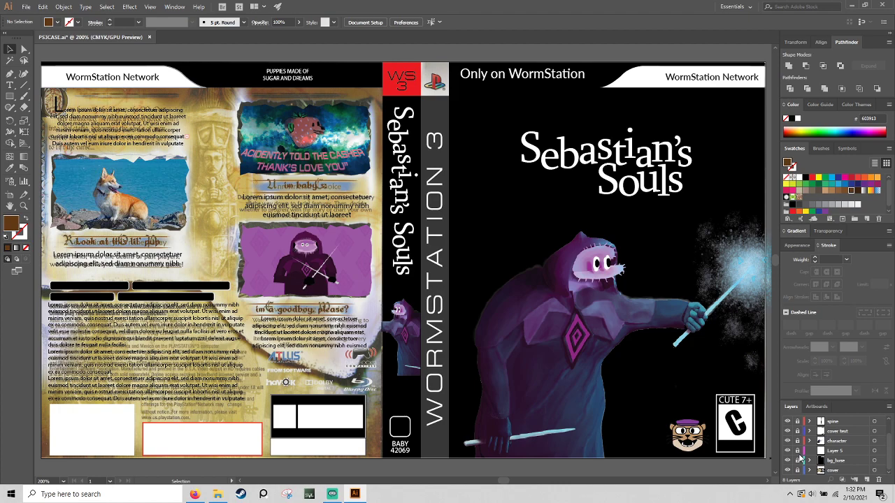
Make Layer 5 the active layer and start placing a file in it
click(830, 452)
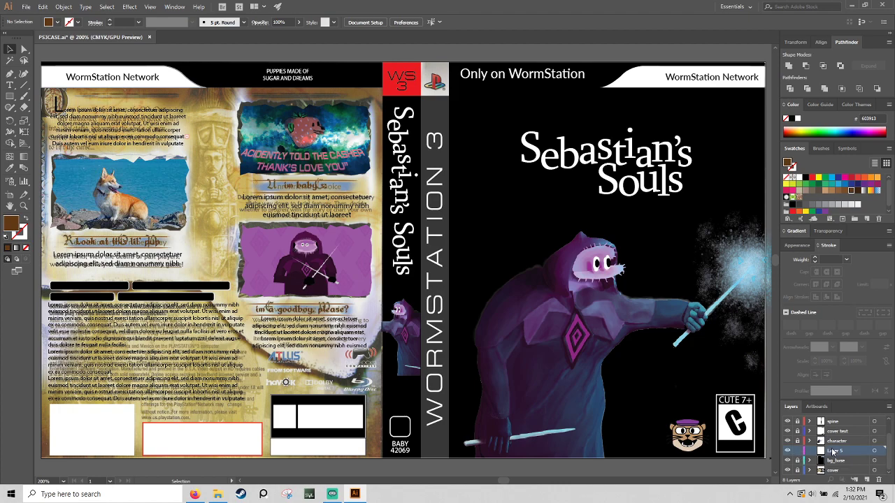
click(26, 7)
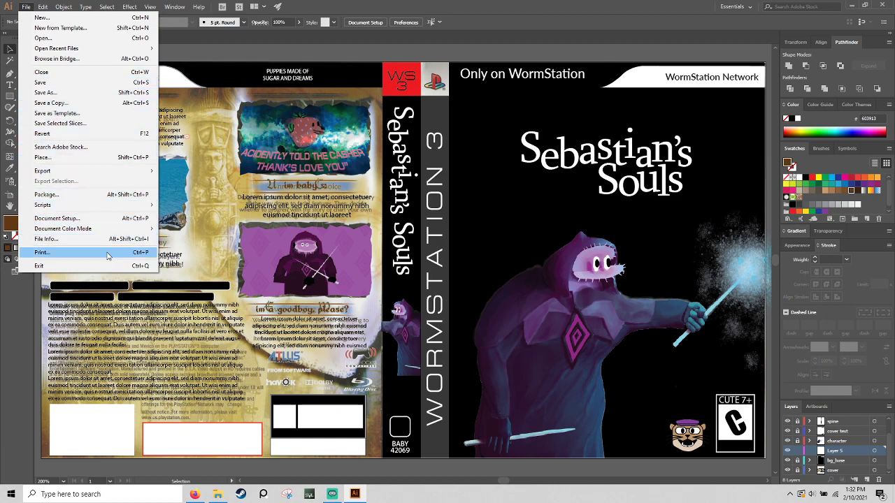
click(100, 157)
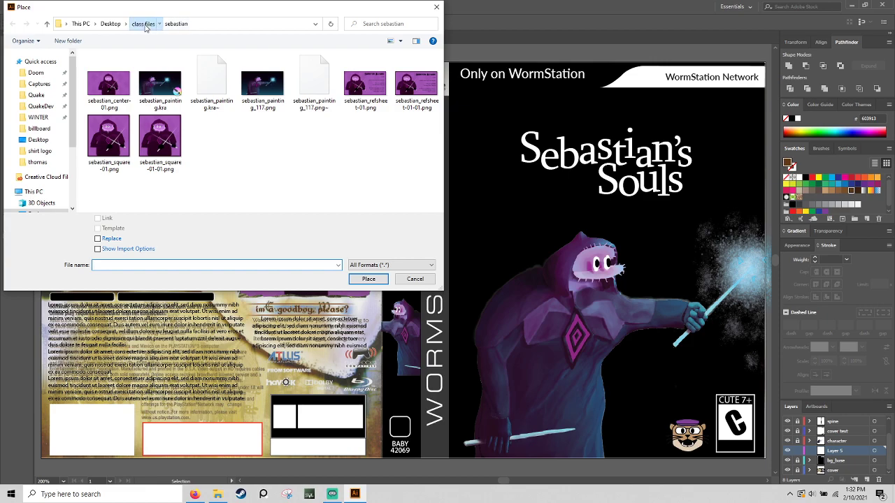
Browse to the WINTER folder on the Desktop for the file to place
click(142, 24)
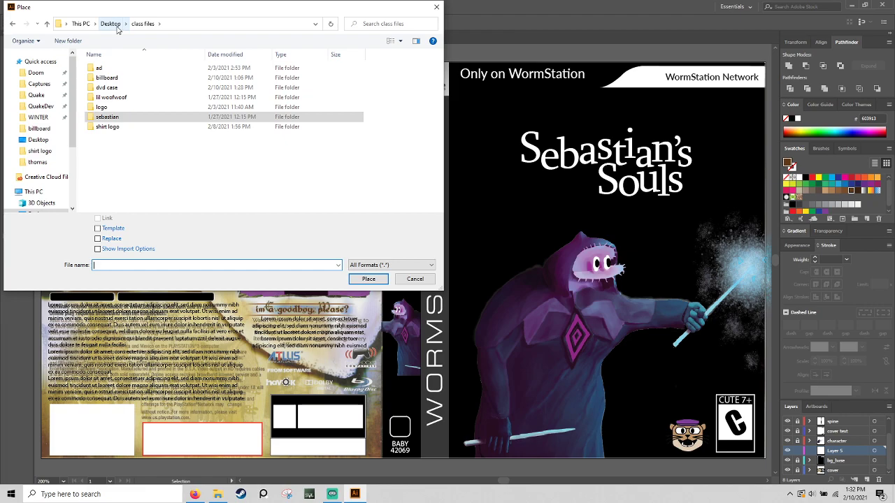
scroll(63, 168, down, 2)
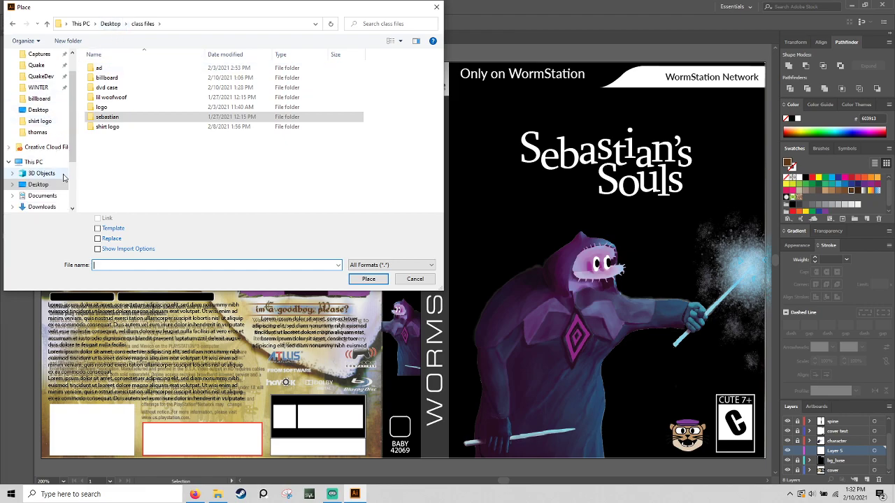
click(50, 183)
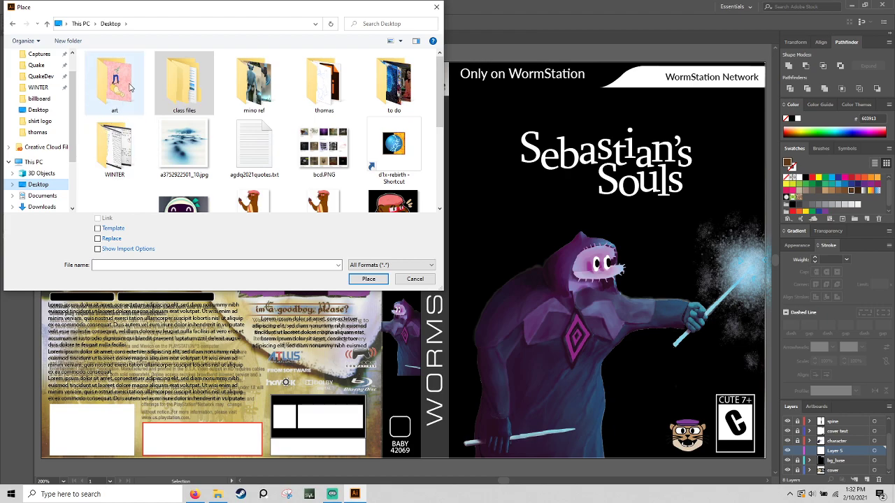
click(126, 137)
double_click(138, 137)
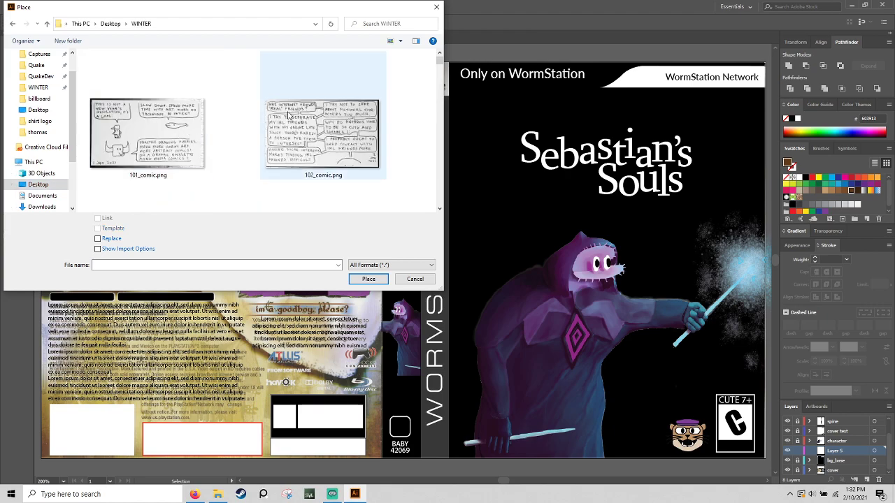
Look through the images in the WINTER folder for a picture to use as the back cover's background
scroll(299, 117, down, 5)
scroll(299, 117, up, 1)
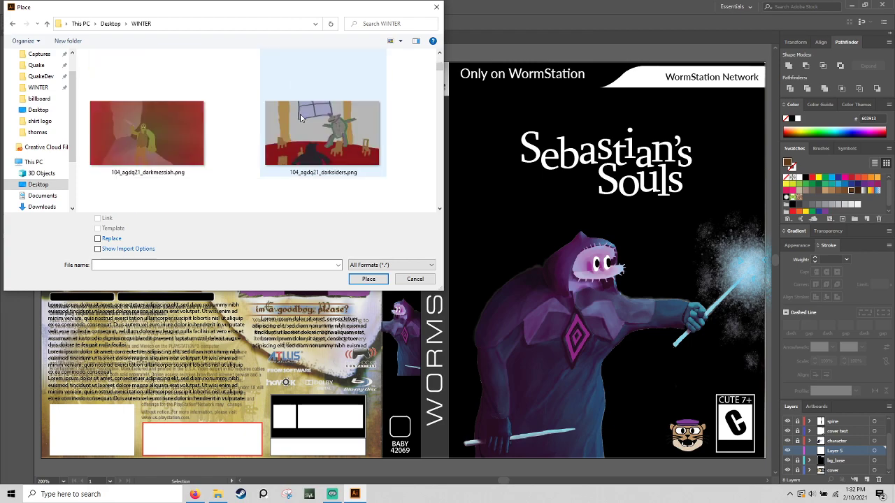
scroll(328, 138, down, 1)
scroll(328, 143, up, 1)
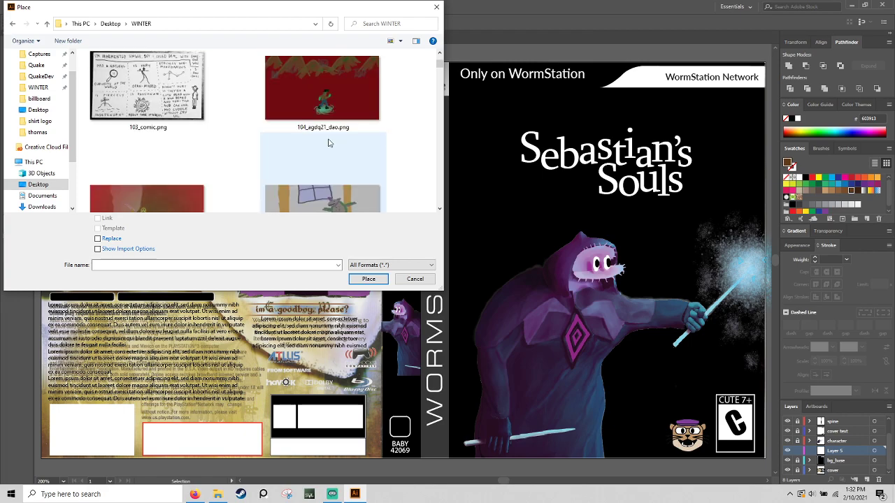
scroll(348, 161, down, 3)
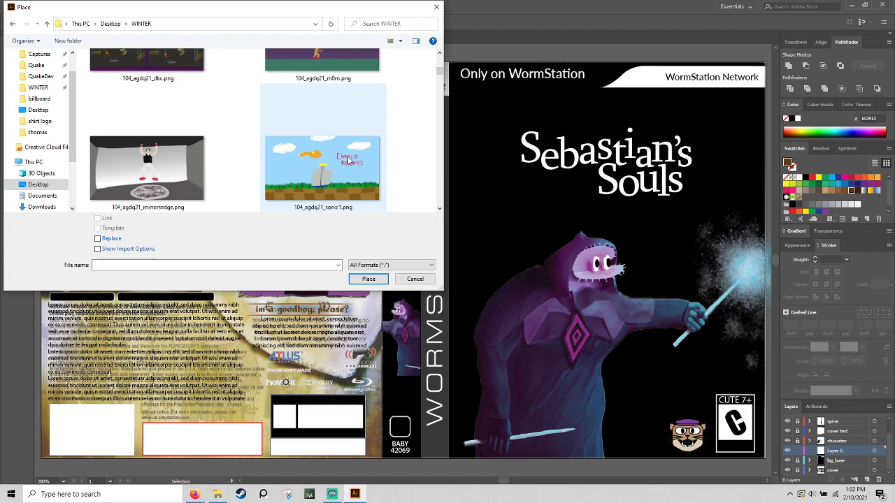
scroll(348, 161, down, 3)
scroll(347, 161, down, 8)
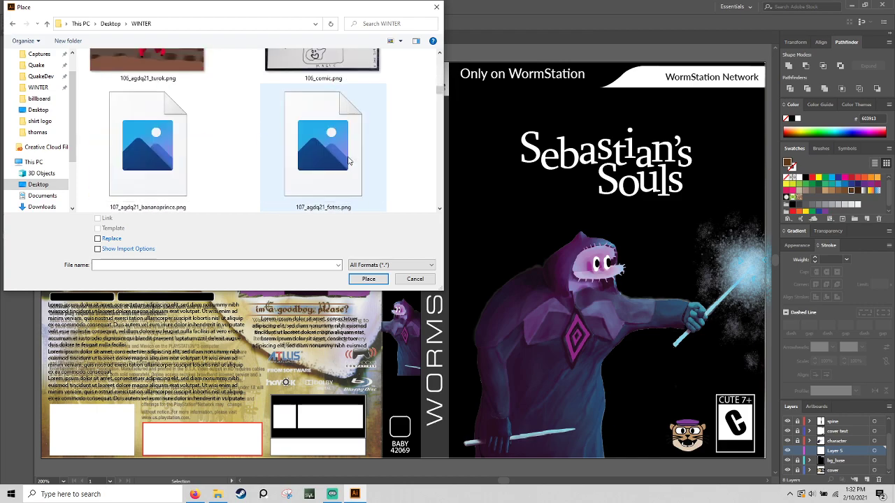
scroll(348, 160, down, 10)
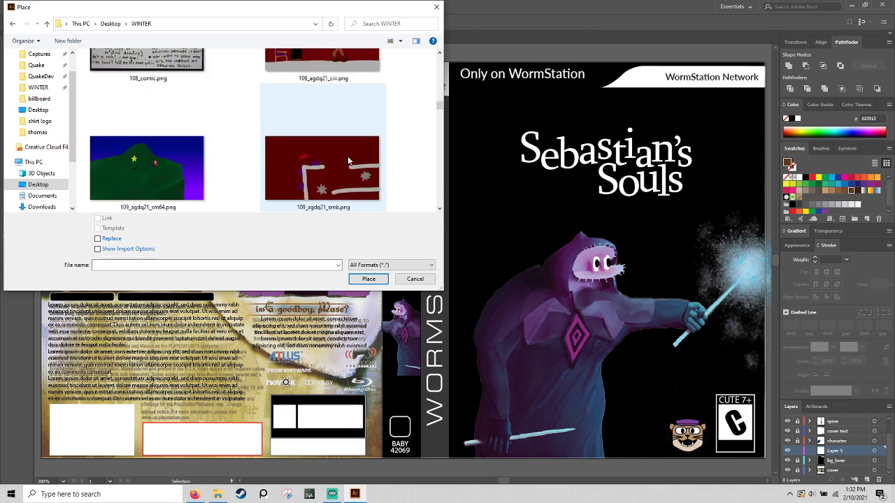
scroll(348, 160, down, 10)
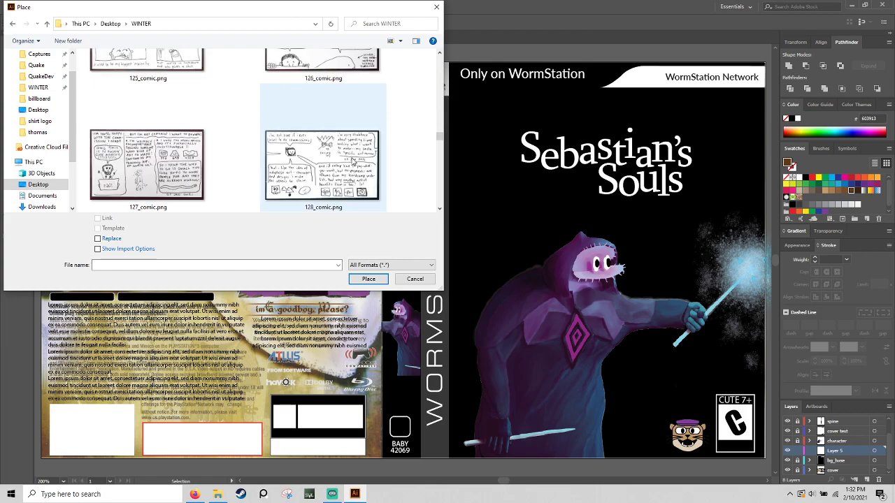
scroll(361, 168, down, 10)
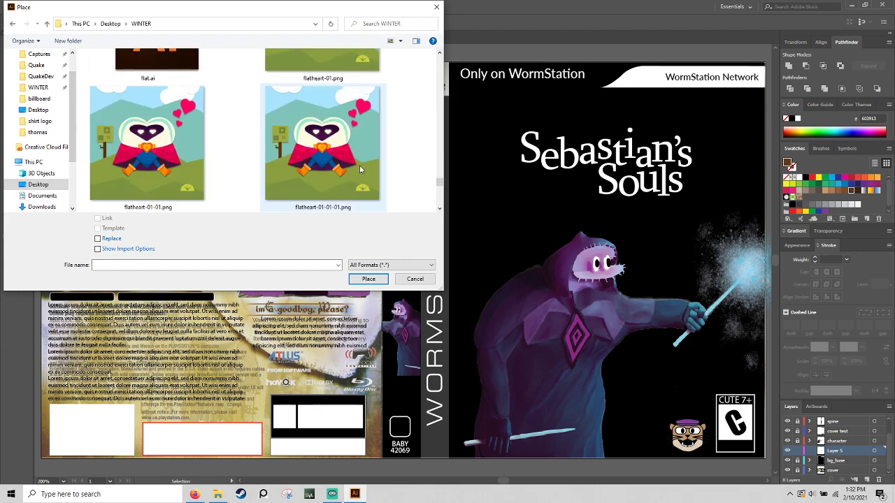
scroll(362, 171, up, 6)
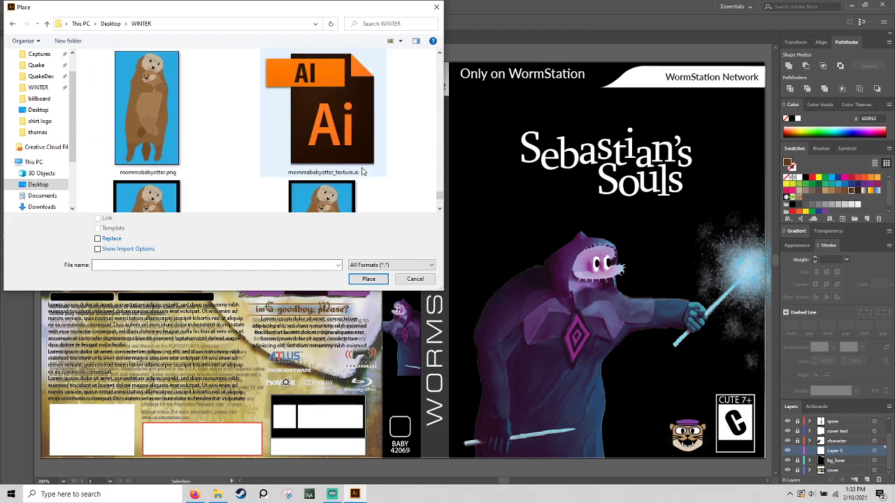
scroll(363, 172, up, 6)
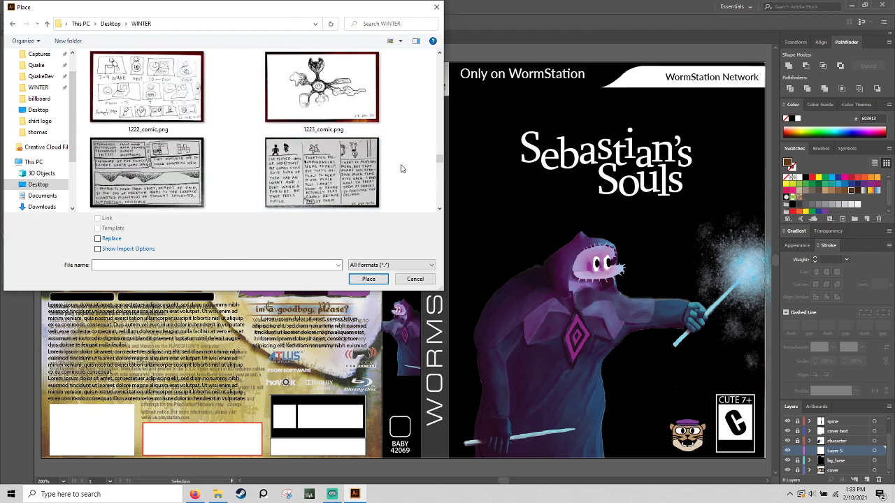
drag(439, 170, 427, 76)
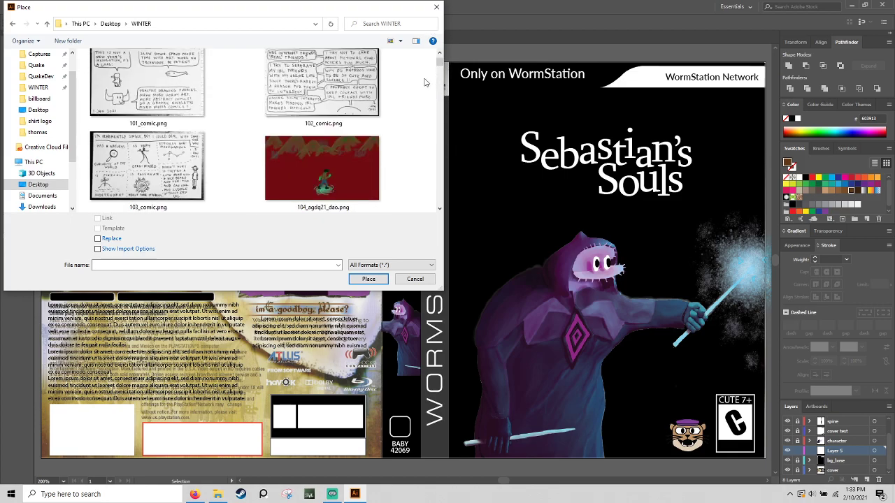
scroll(381, 105, down, 1)
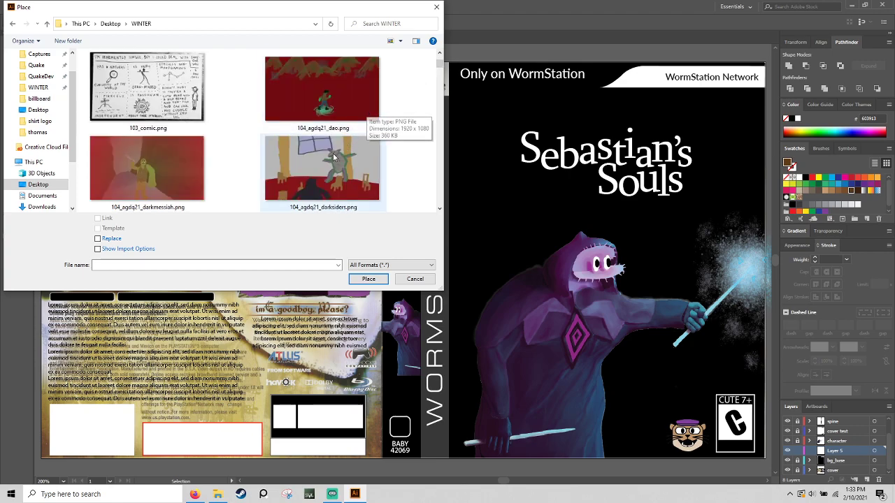
Place 104_agdq21_darkmessiah.png as a linked image and stretch it over the whole back cover below the header band
click(179, 178)
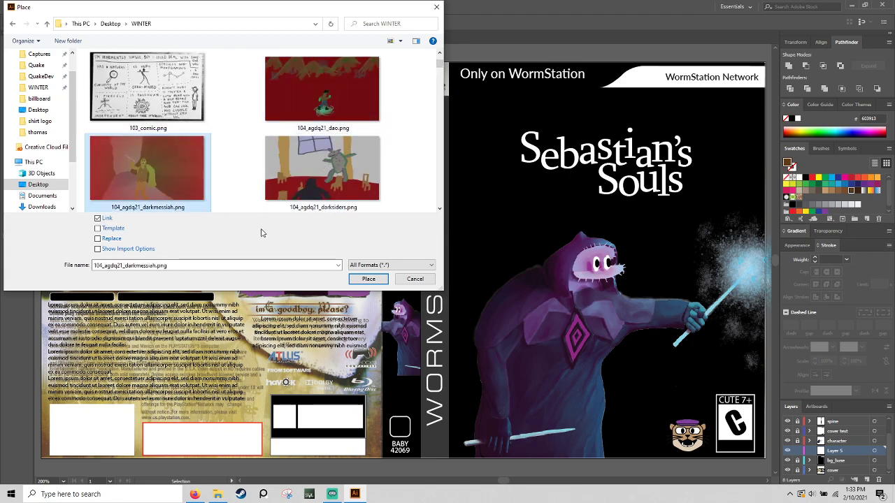
click(366, 278)
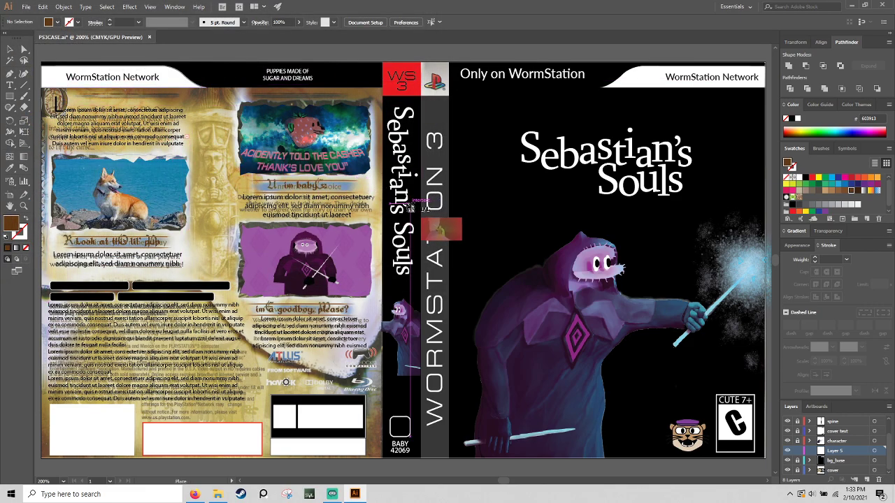
scroll(413, 208, left, 3)
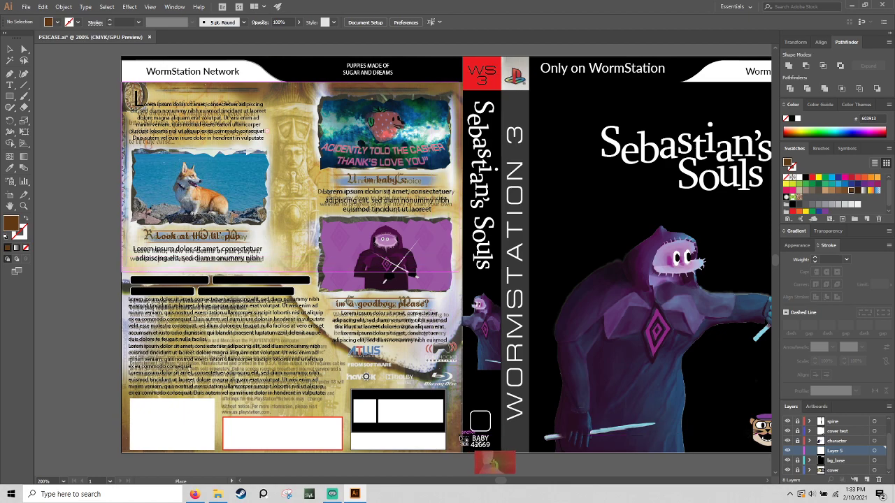
drag(120, 81, 463, 275)
drag(291, 275, 315, 450)
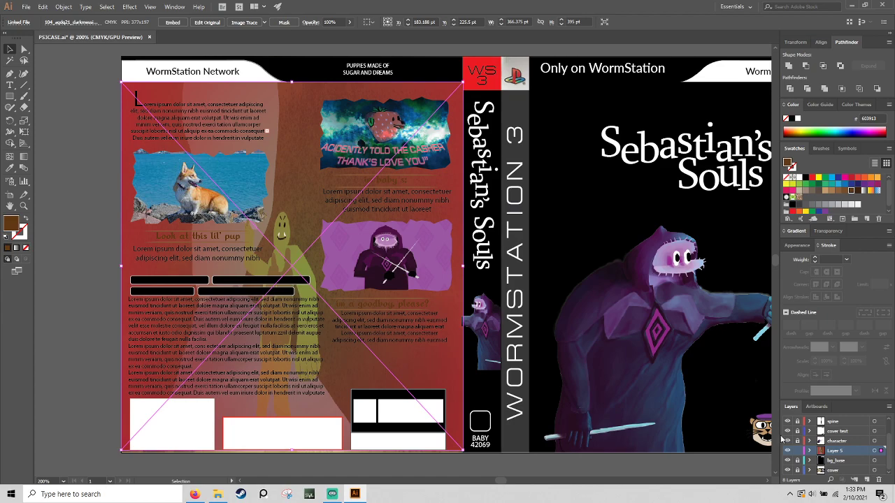
click(796, 451)
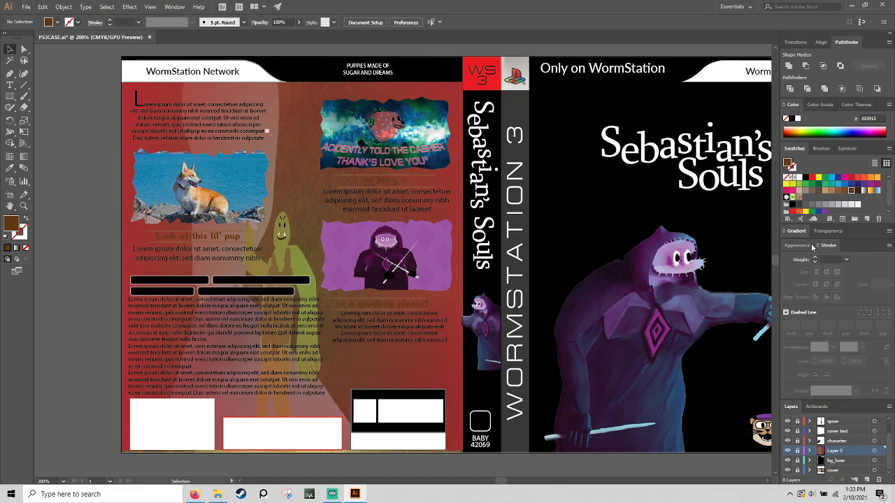
click(828, 231)
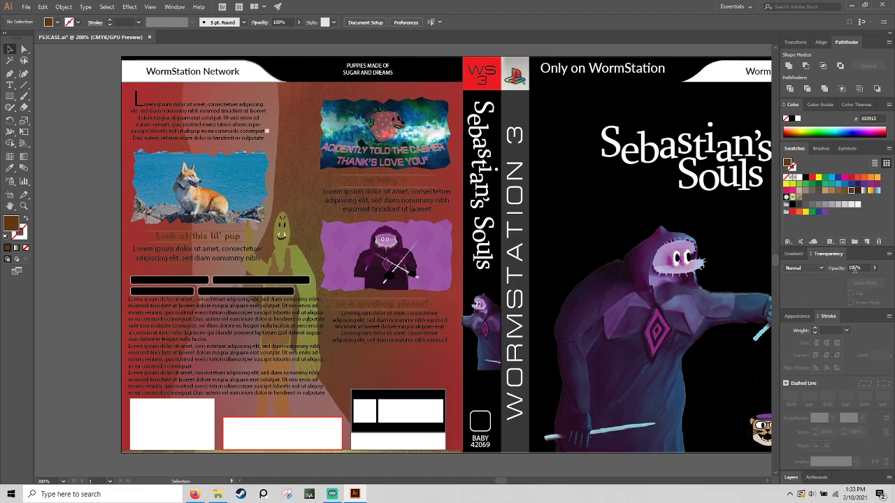
click(874, 267)
drag(873, 281, 845, 283)
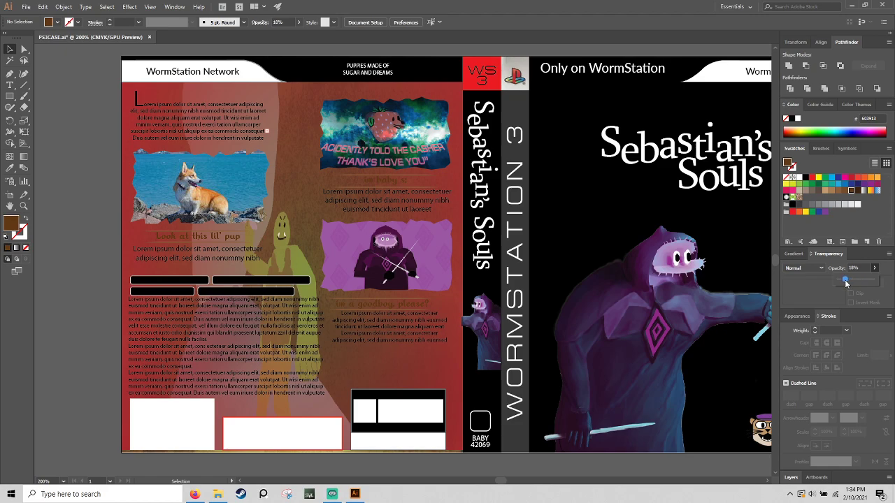
click(790, 477)
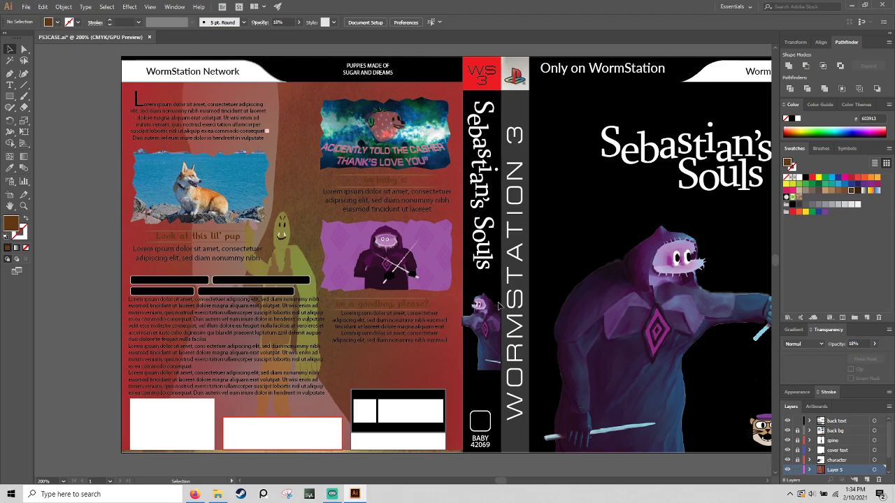
Select the placed background image on the back cover and lower its opacity to 40%
click(295, 213)
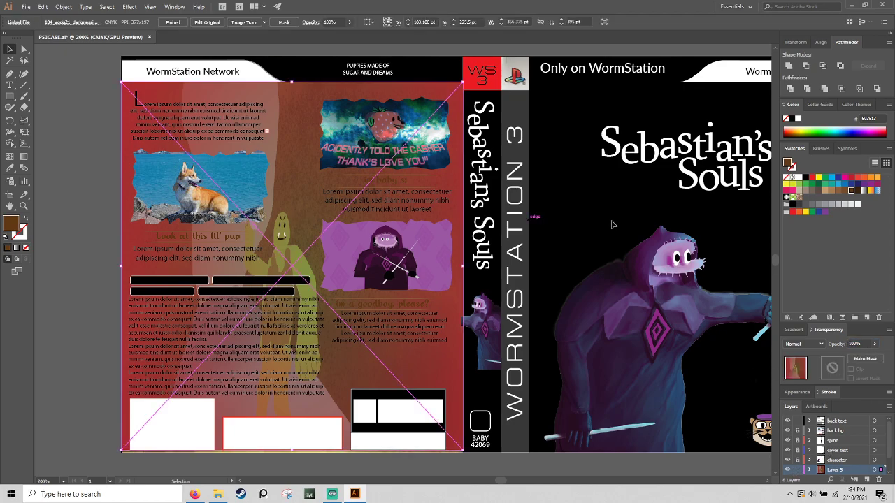
click(876, 344)
drag(872, 355, 852, 357)
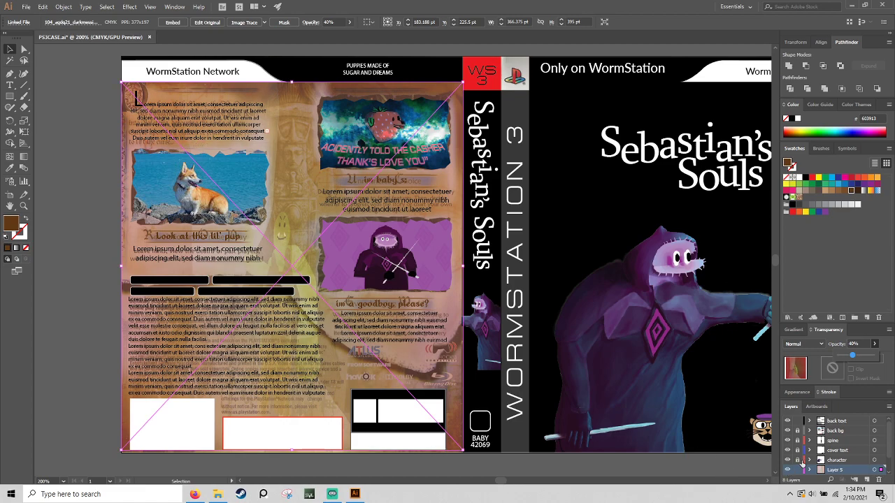
Hide the cover scan layer and set the background image's opacity to 71%
scroll(802, 465, down, 2)
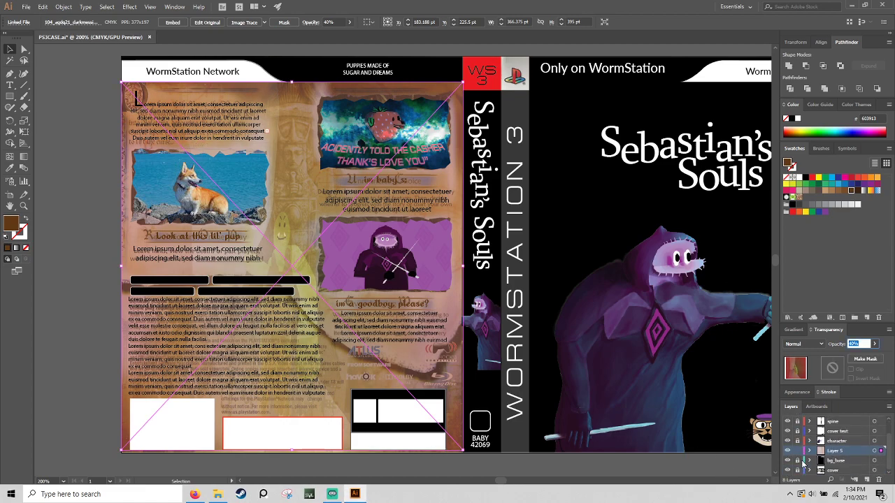
click(787, 470)
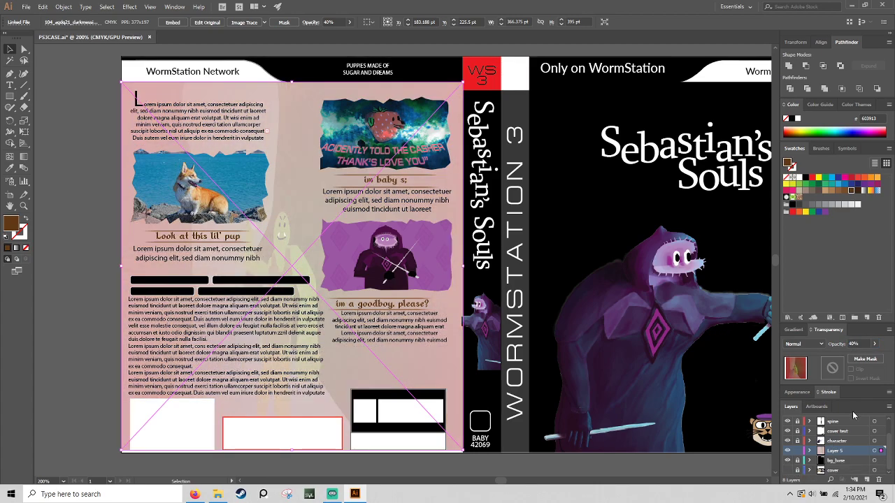
click(875, 344)
mouse_move(870, 357)
mouse_down()
mouse_move(852, 357)
mouse_move(866, 358)
mouse_up()
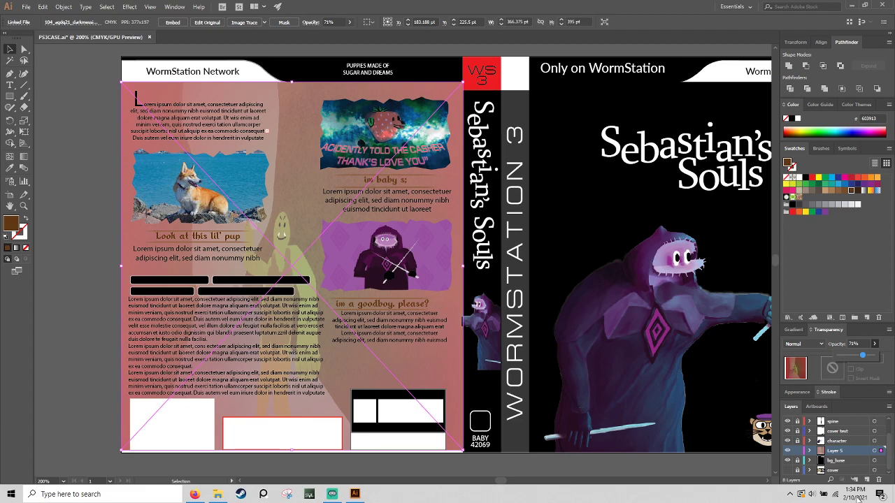
Show the cover scan layer again and lock Layer 5
click(791, 474)
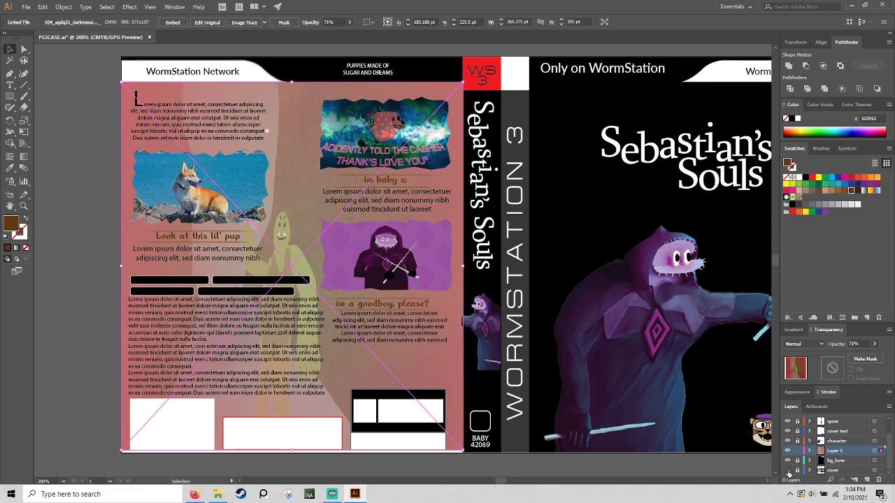
click(787, 470)
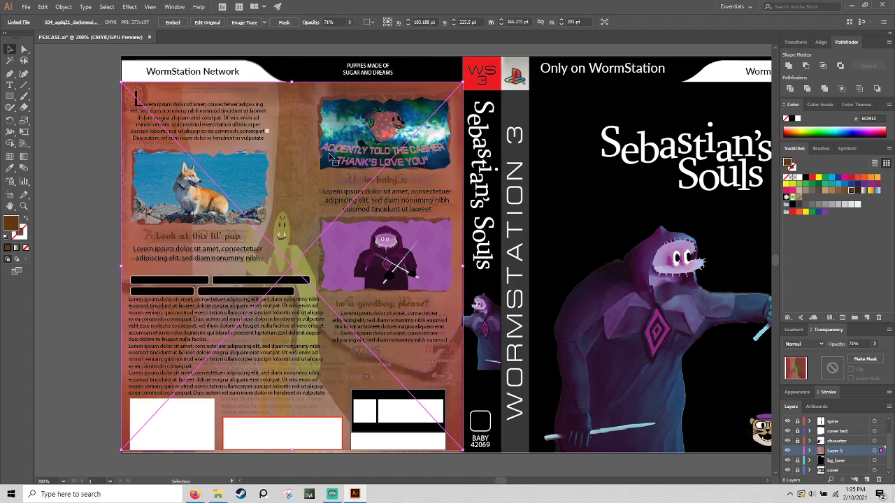
click(798, 451)
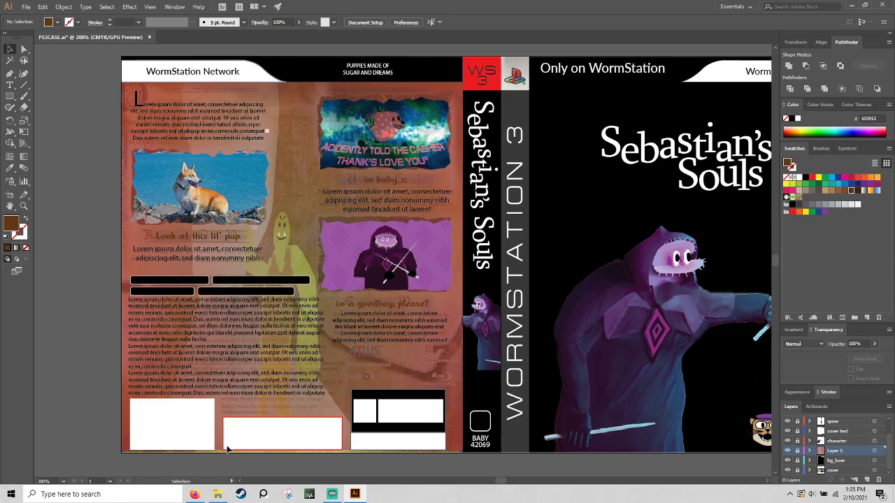
Examine the back cover up close, from the purple hooded character image to the black rounded bars above the small text
key(a)
scroll(423, 416, up, 2)
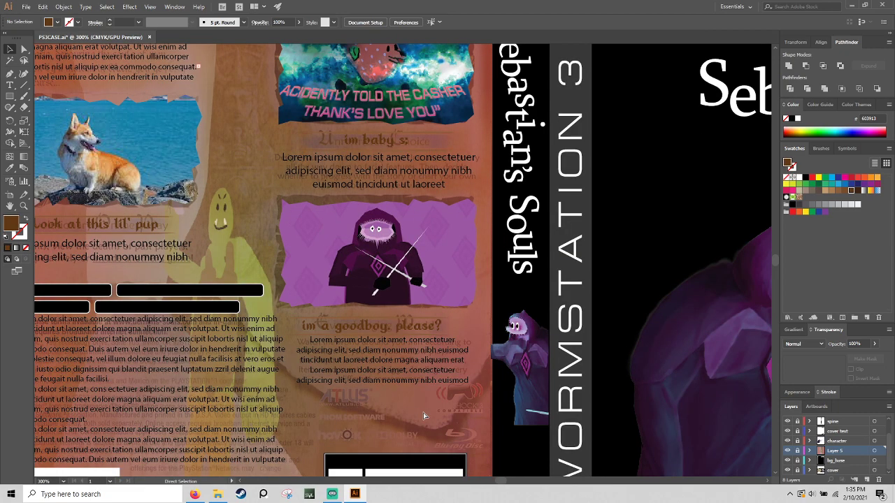
key(ctrl+minus)
key(ctrl+minus)
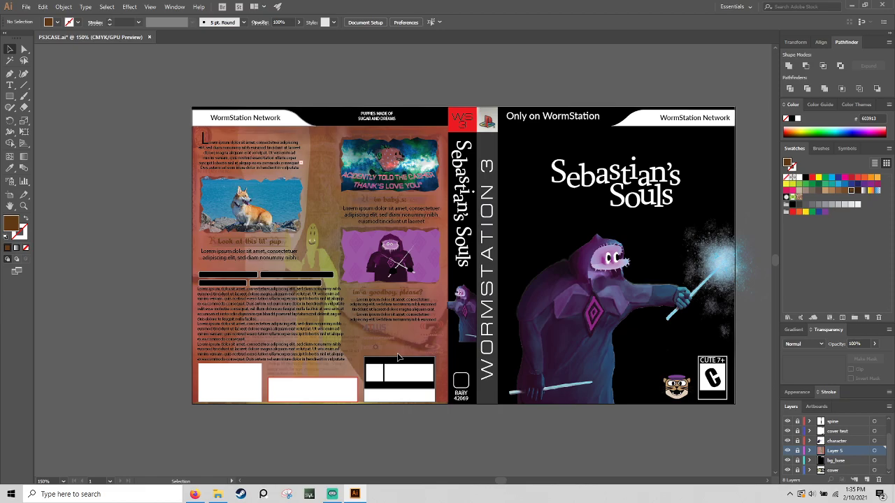
key(ctrl+plus)
key(ctrl+plus)
key(ctrl+plus)
key(ctrl+plus)
key(ctrl+plus)
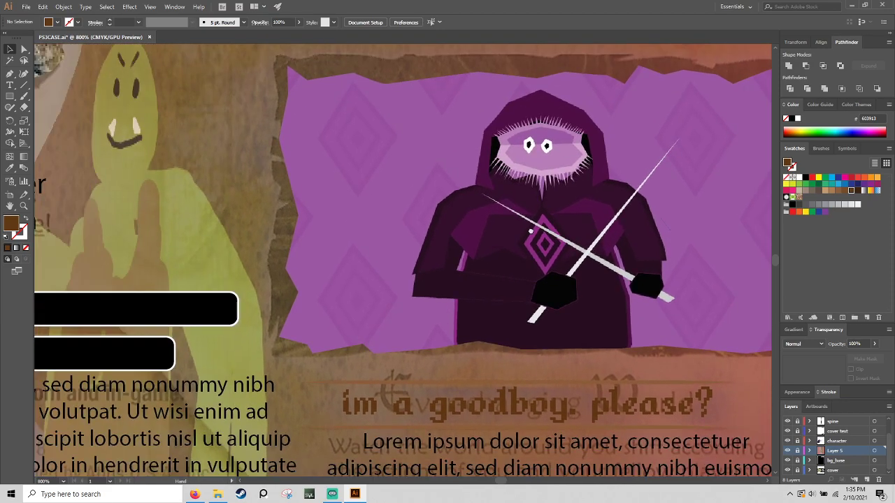
drag(530, 231, 354, 200)
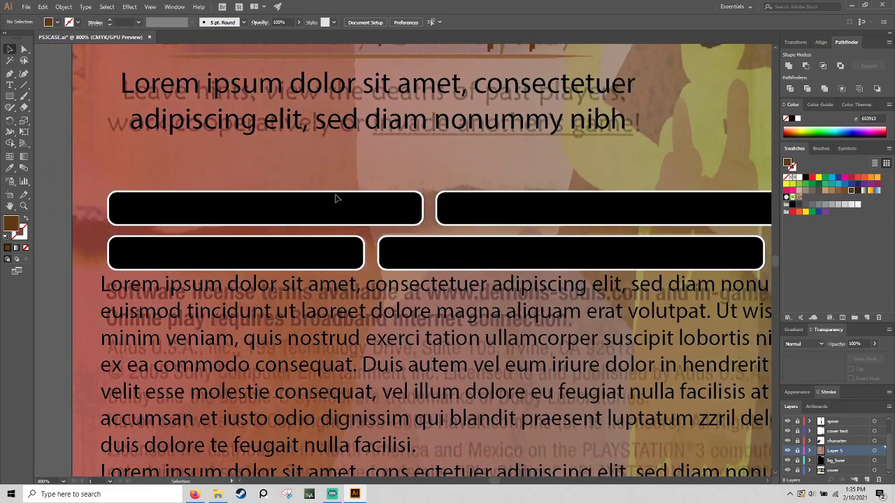
Hide Layer 5 and make the back text layer the active layer
click(788, 451)
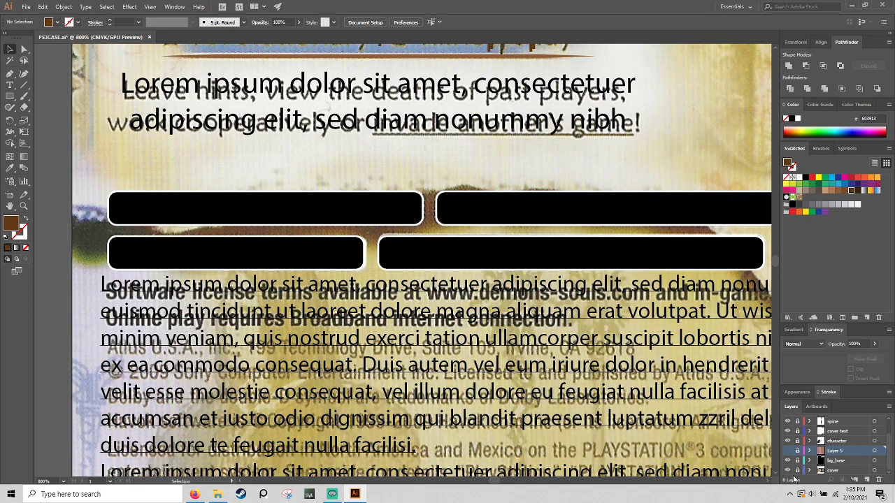
scroll(794, 448, up, 1)
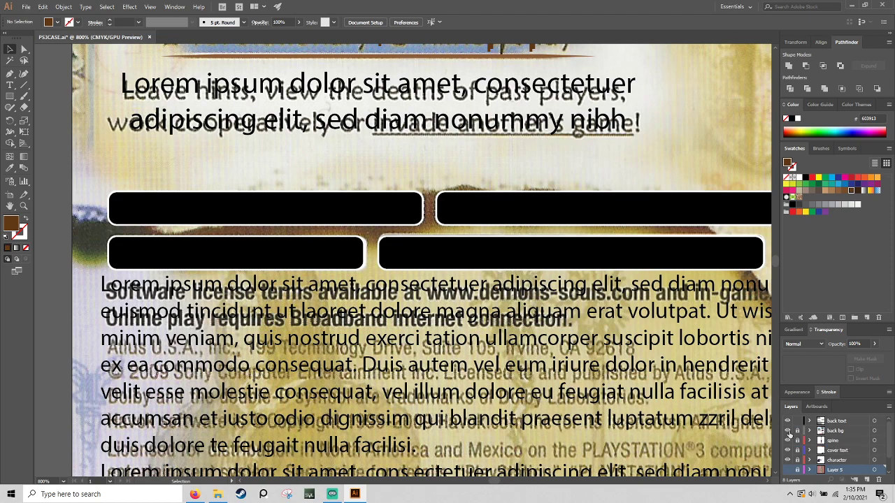
click(788, 432)
click(788, 433)
click(823, 423)
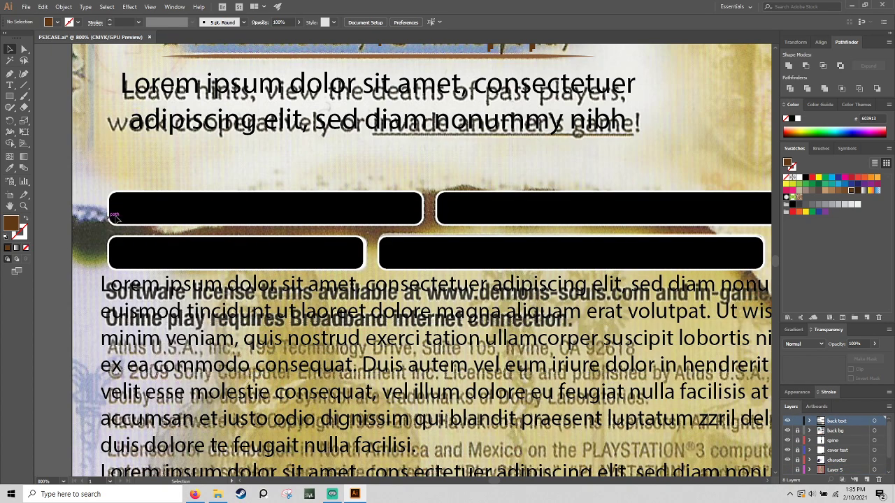
Add the area text "Number of players:" in white 6 pt Alkhemikal inside the first black bar above the small text
click(10, 84)
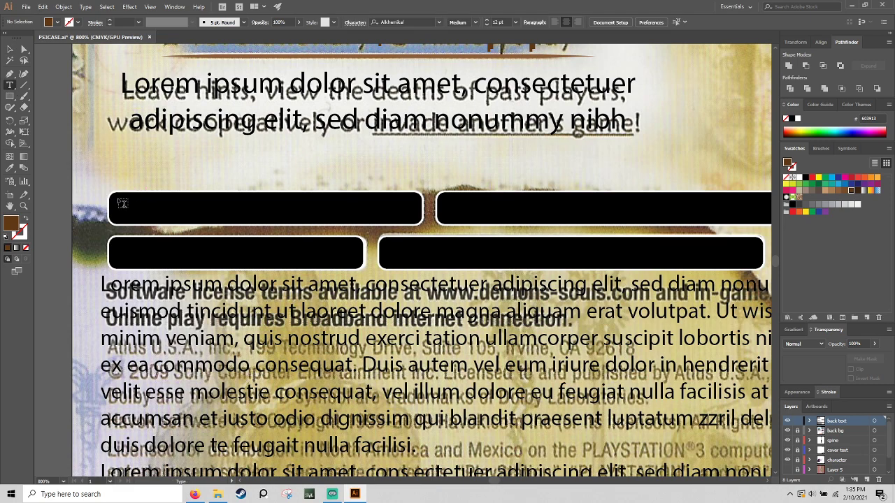
drag(122, 203, 406, 224)
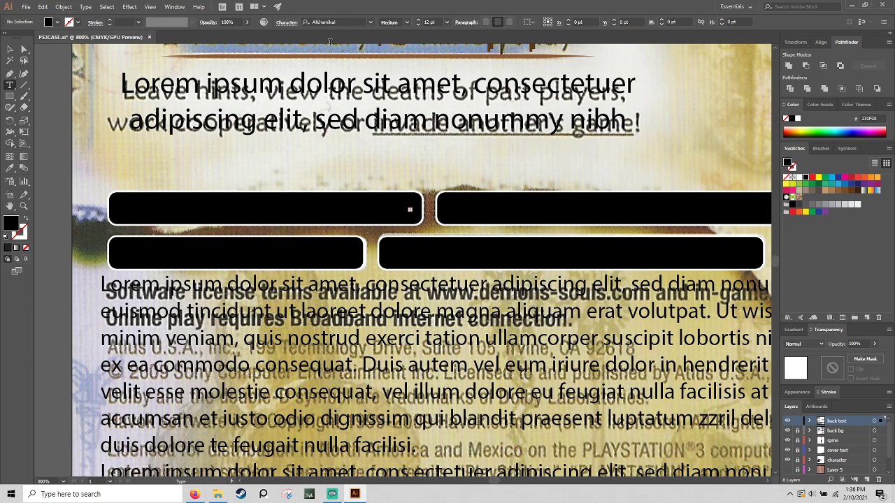
key(ctrl+a)
click(418, 24)
click(419, 25)
click(418, 25)
click(418, 24)
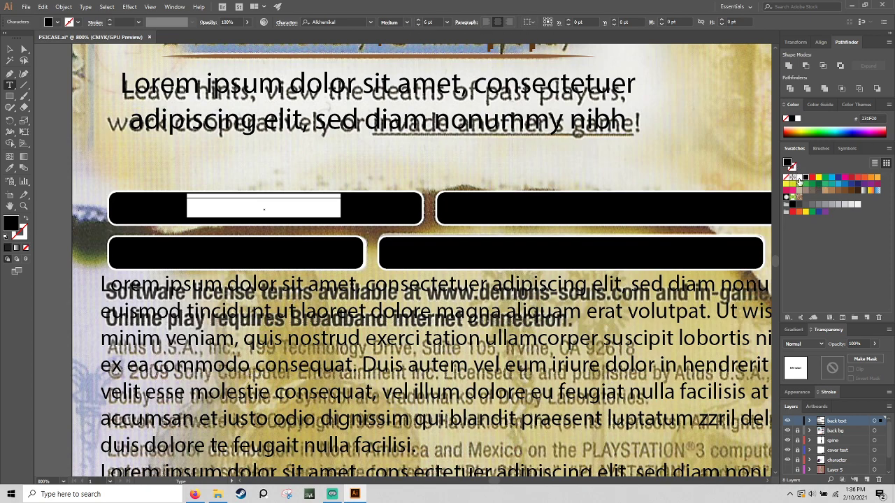
click(799, 179)
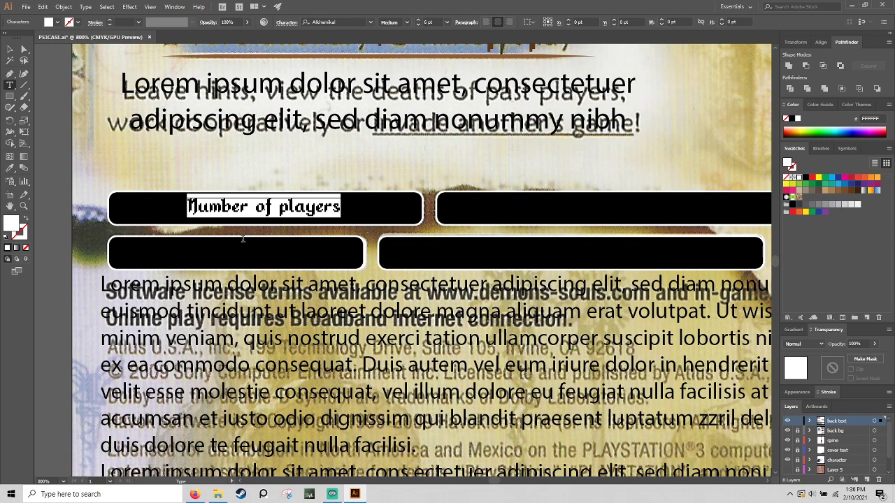
key(Right)
text(:)
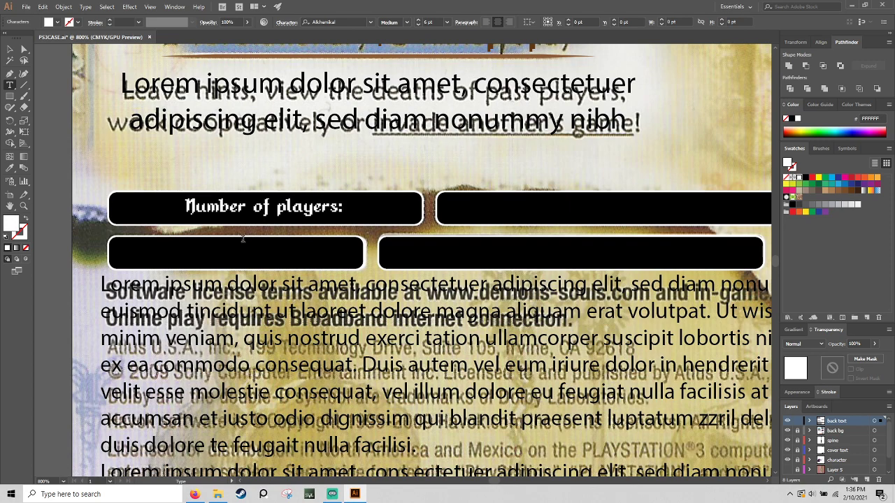
text( im alon)
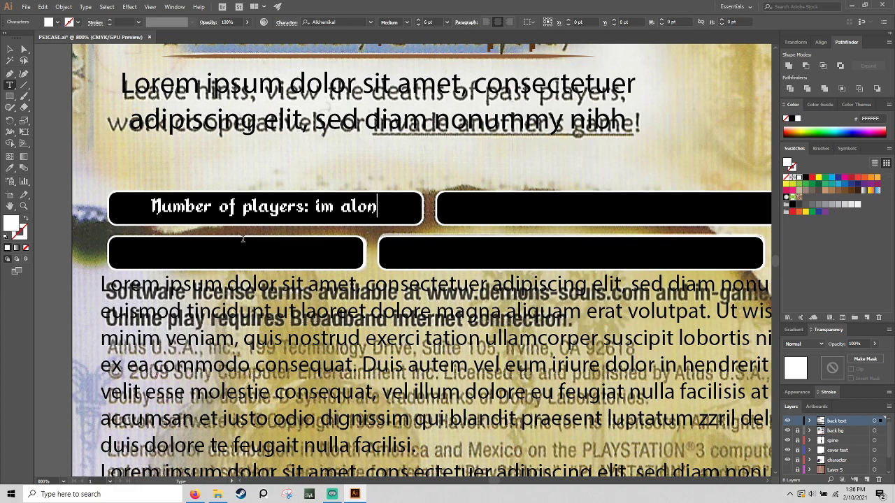
key(BackSpace)
key(BackSpace)
key(BackSpace)
key(BackSpace)
text(lo)
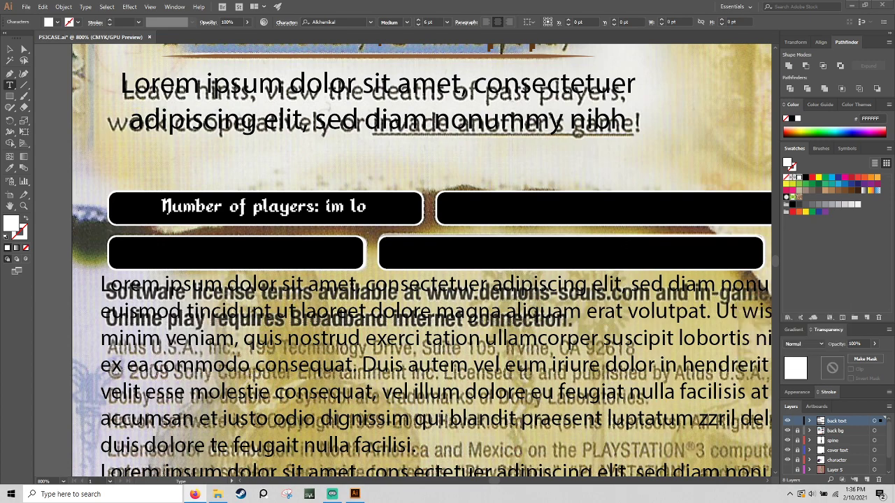
Switch to the Firefox browser, search images for "im alone nobody care me" and look at the monkey meme's wording
click(194, 494)
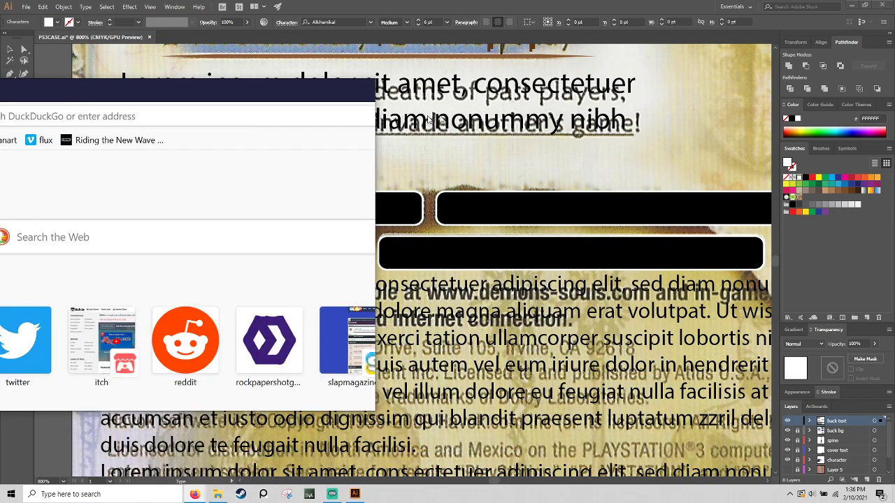
drag(769, 51, 586, 68)
click(579, 70)
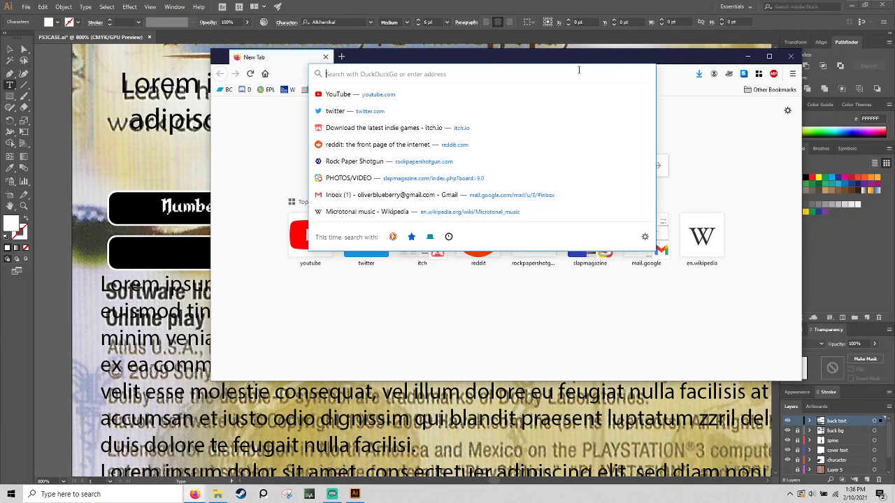
text(im alon)
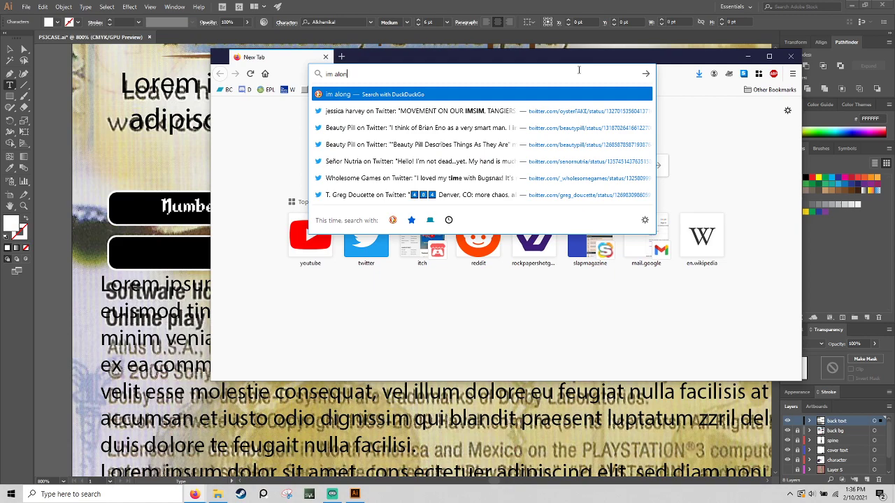
text(e nob)
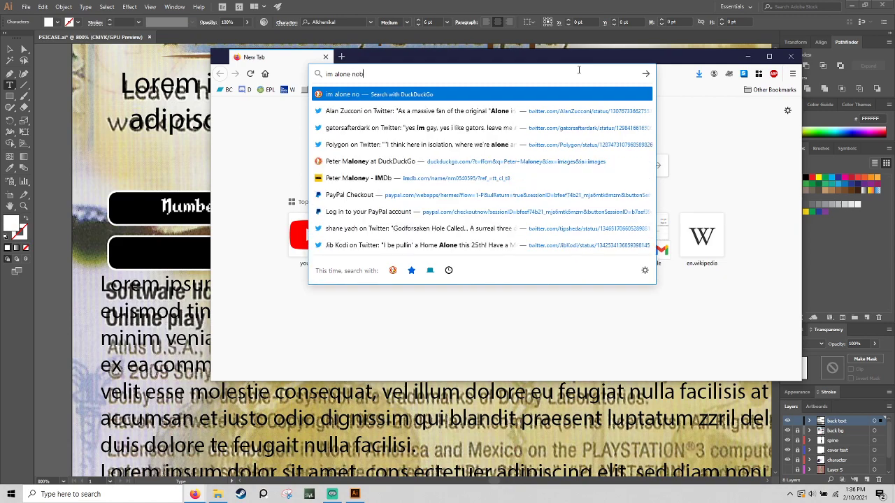
text(ody care me m)
key(Return)
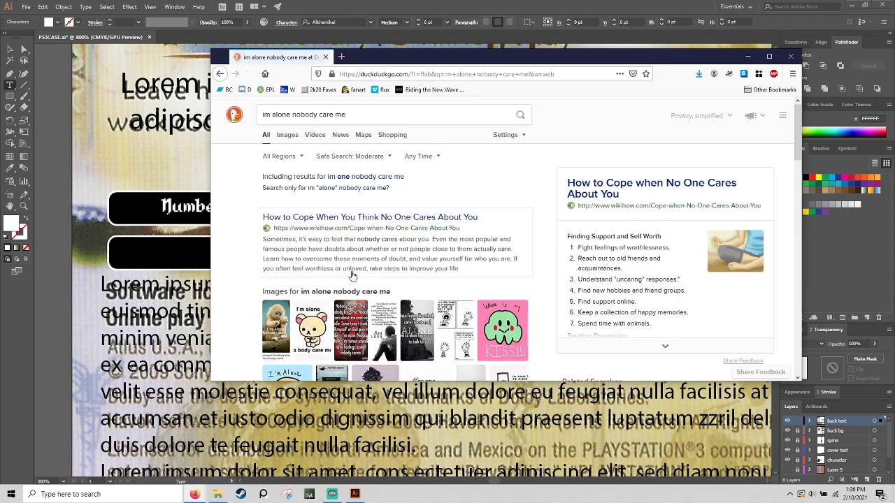
click(286, 135)
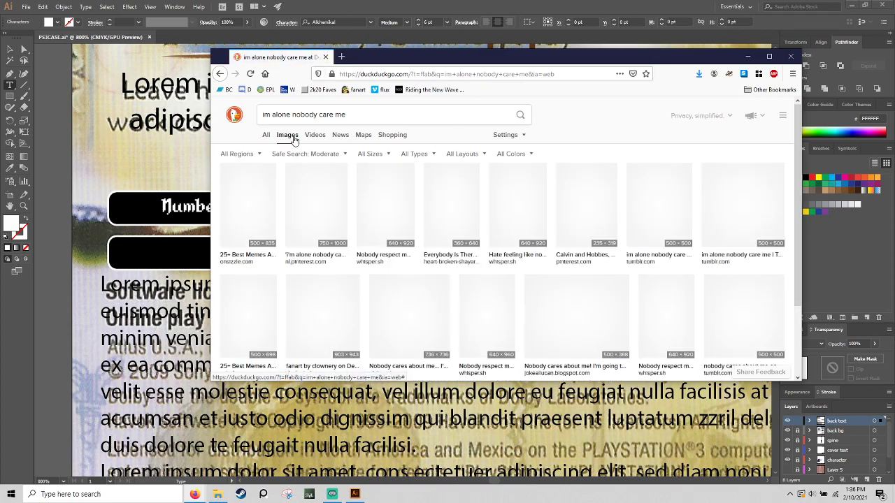
click(256, 213)
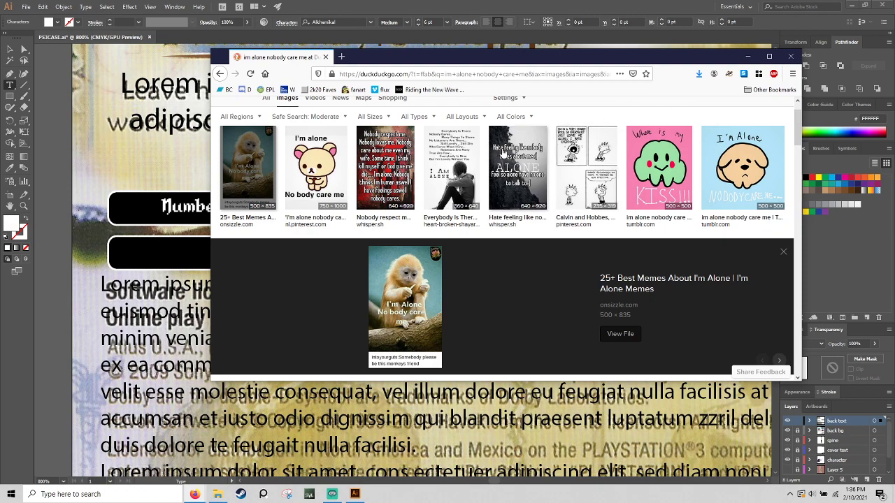
scroll(505, 150, down, 3)
scroll(511, 149, up, 4)
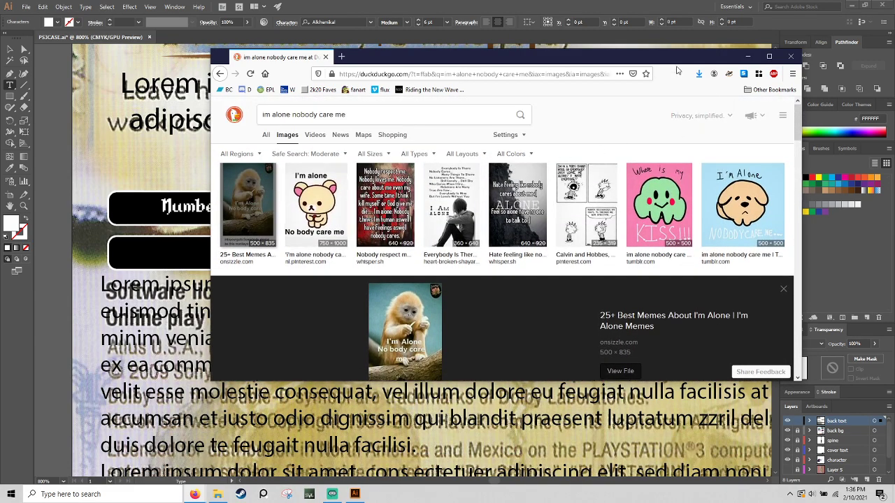
drag(670, 62, 12, 92)
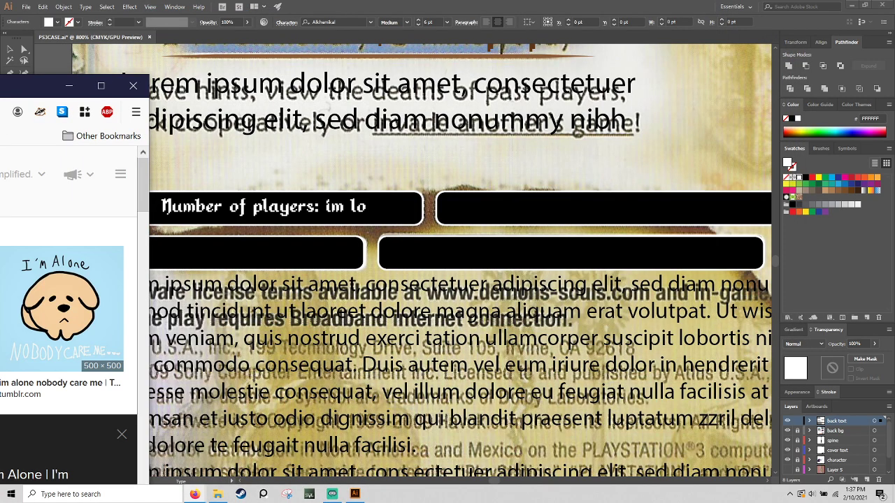
Replace the draft wording after "Number of players:" in the first bar with "I'm Alone Bo body care me"
click(368, 214)
key(BackSpace)
key(BackSpace)
key(BackSpace)
key(BackSpace)
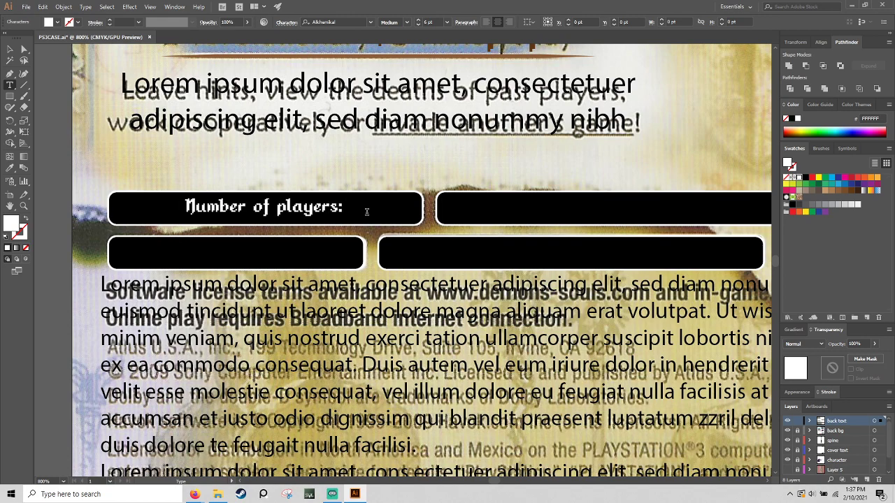
text(I'm Alone)
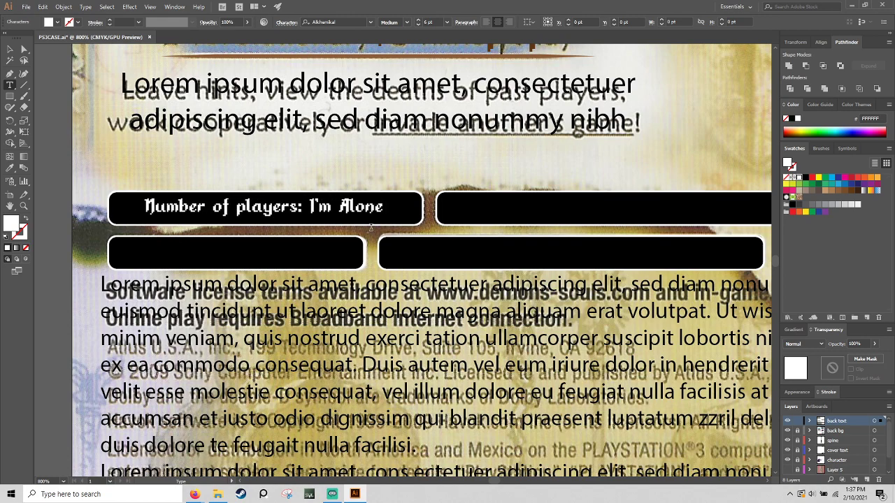
text( Bo)
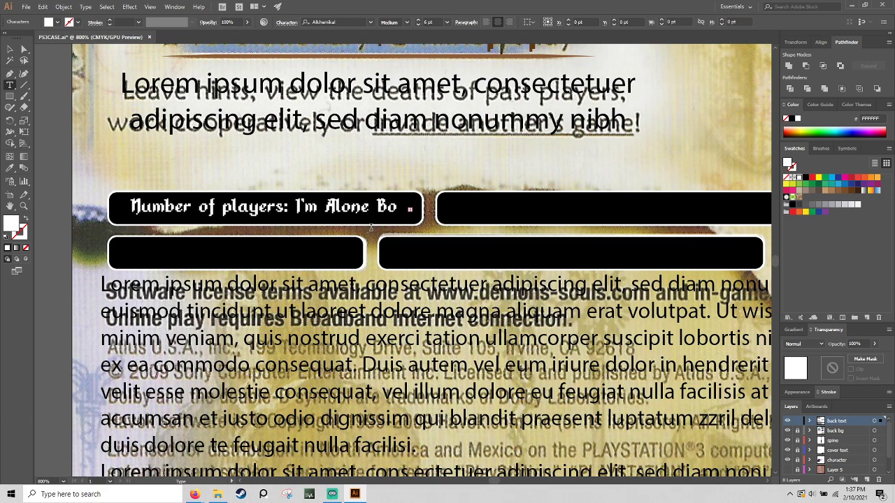
Set the first bar's text to 4 pt and move it slightly down to centre it vertically in the bar
key(ctrl+a)
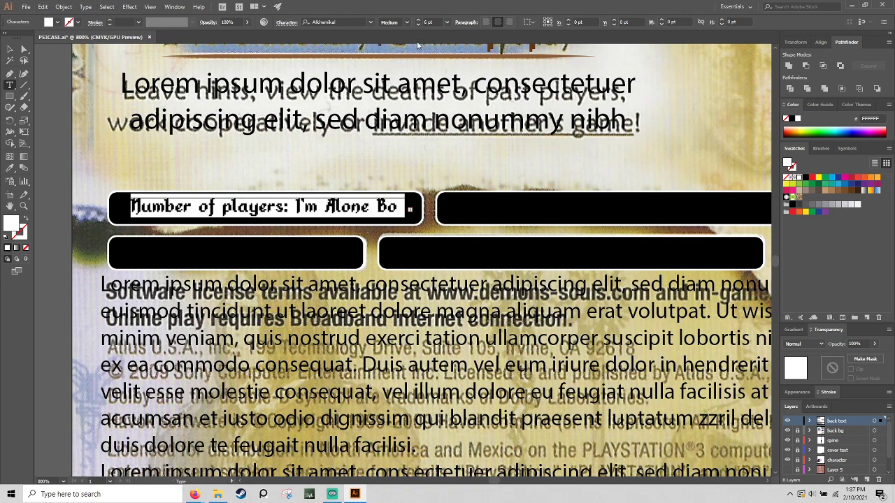
click(418, 25)
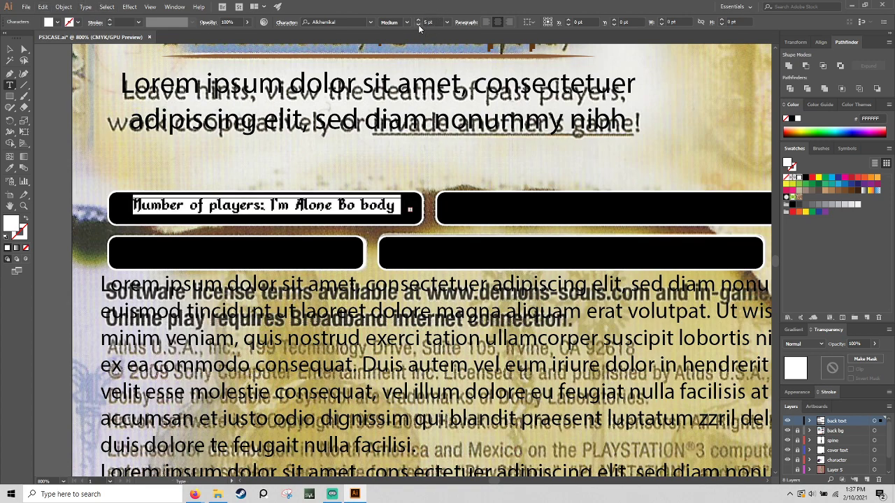
click(419, 25)
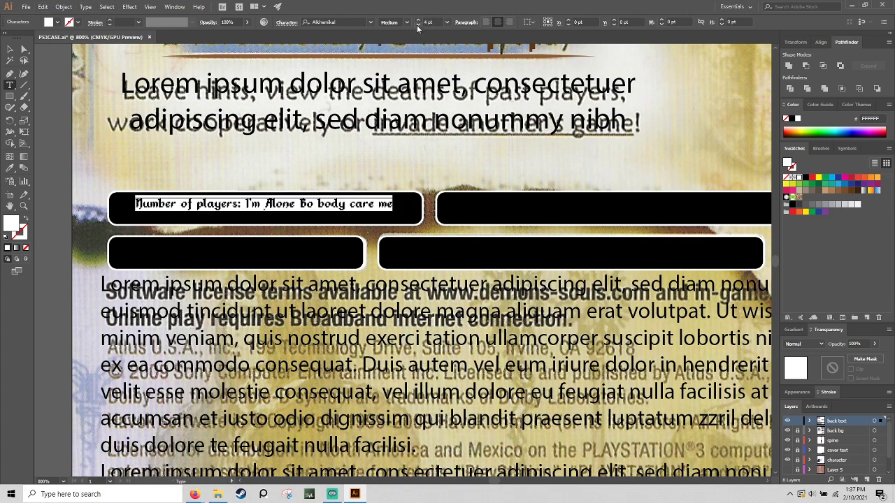
click(10, 49)
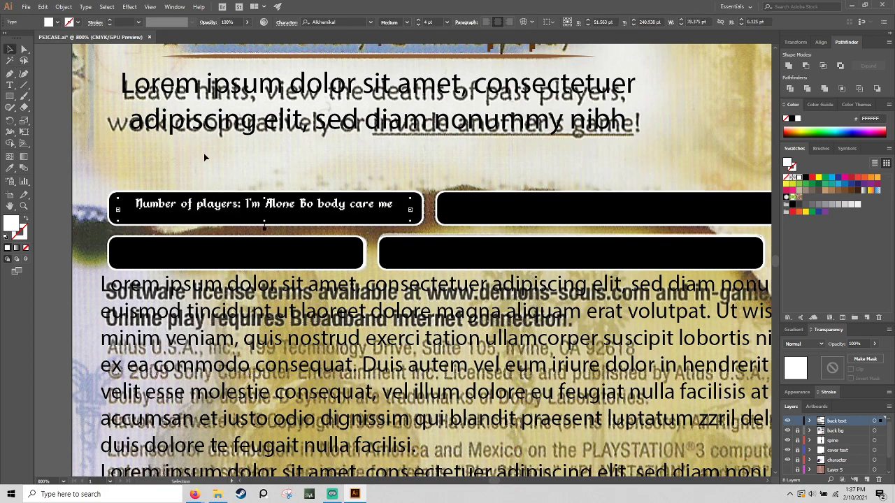
mouse_move(238, 203)
mouse_down()
mouse_move(261, 206)
mouse_move(238, 206)
mouse_up()
click(254, 162)
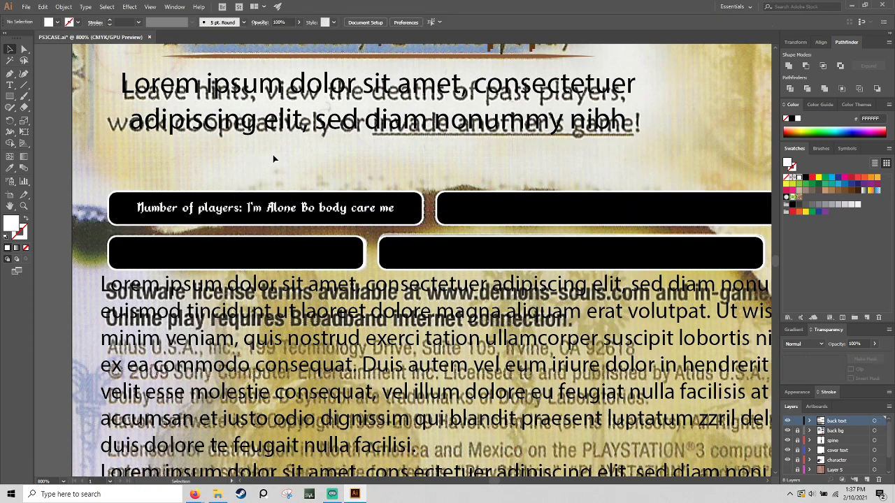
Correct "Bo" to "No" in the first bar's text
key(t)
click(306, 208)
key(BackSpace)
text(N)
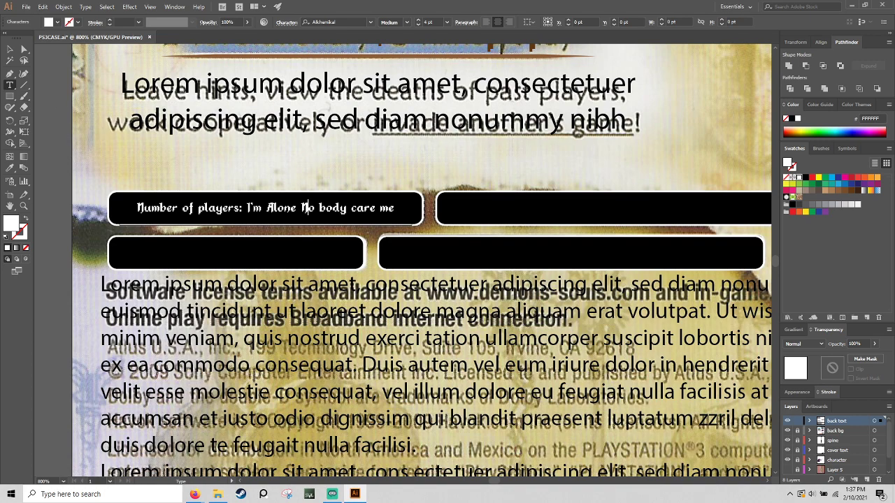
Return to the browser's image results, preview the green "Where is my KISS!!!" drawing and close the browser
key(alt+Tab)
drag(42, 85, 413, 53)
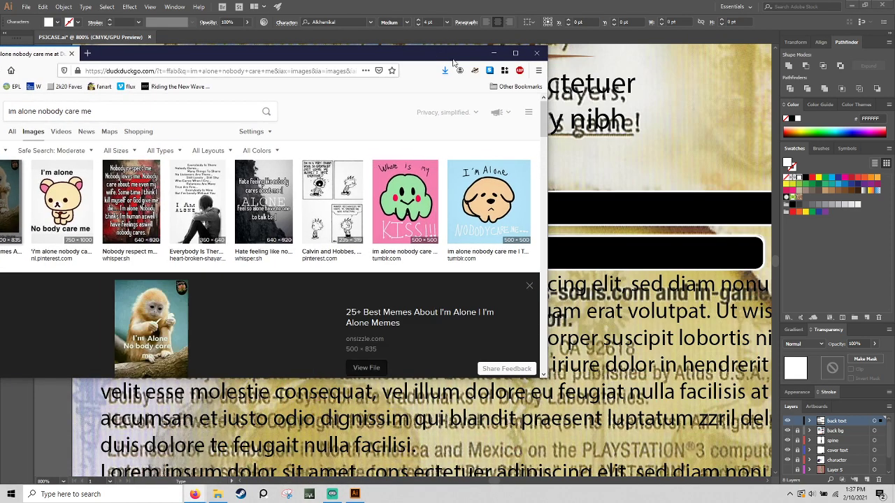
click(429, 198)
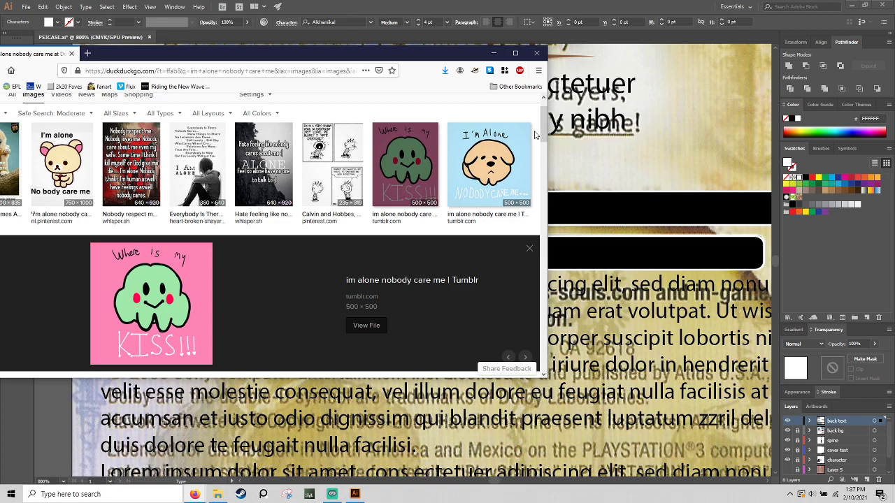
click(537, 55)
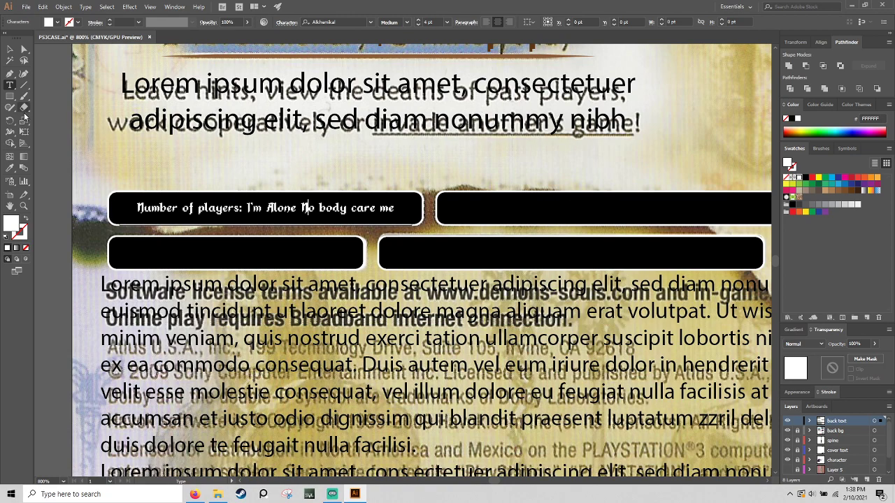
Hide the back bg layer and examine the original labels in the scan's black bars
click(15, 56)
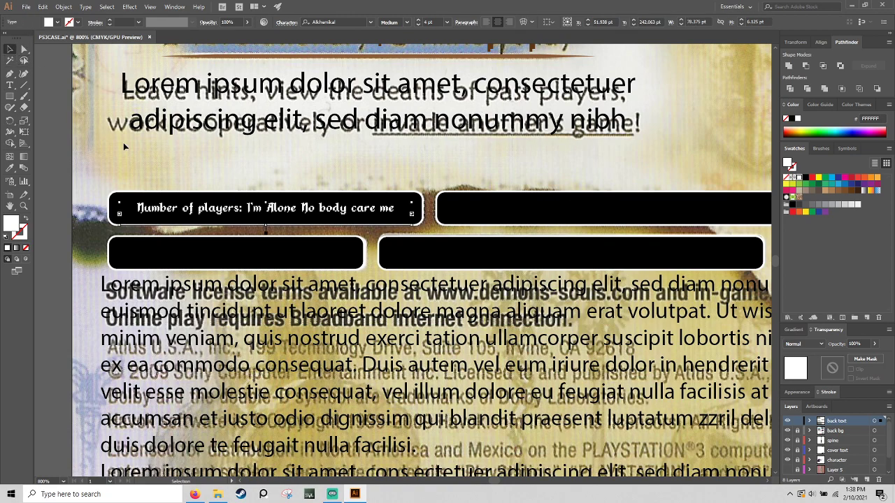
click(377, 105)
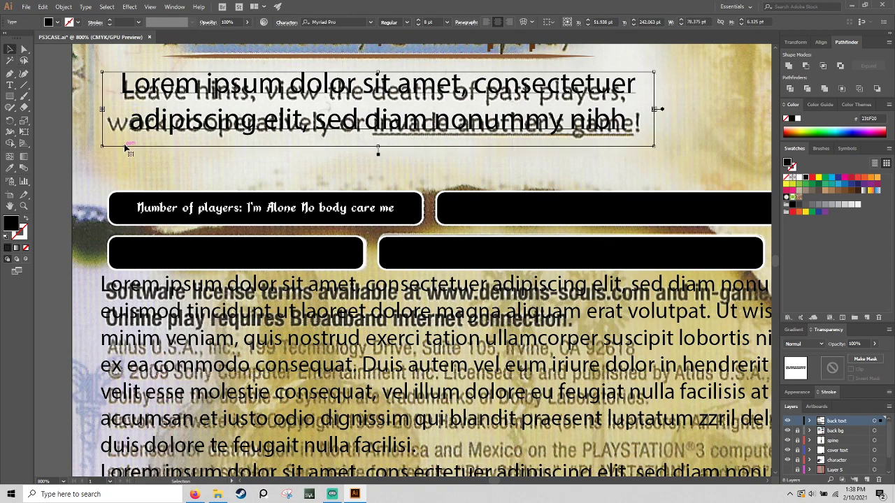
click(788, 431)
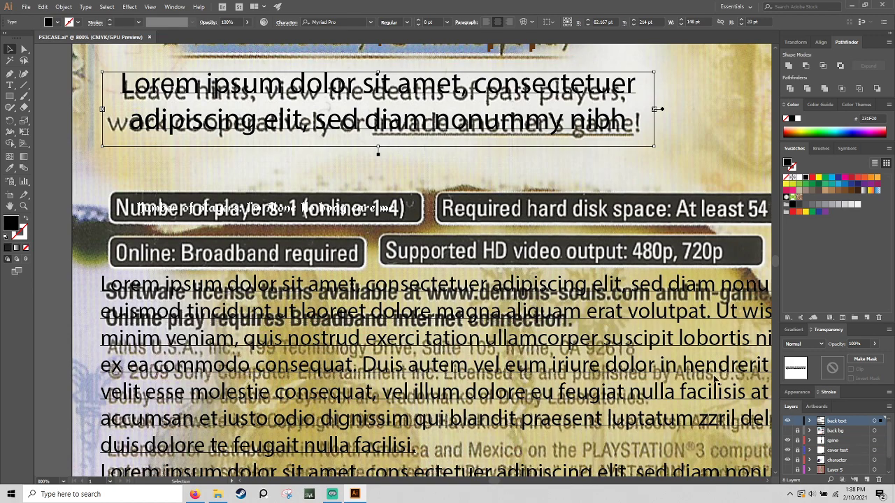
drag(650, 306, 483, 316)
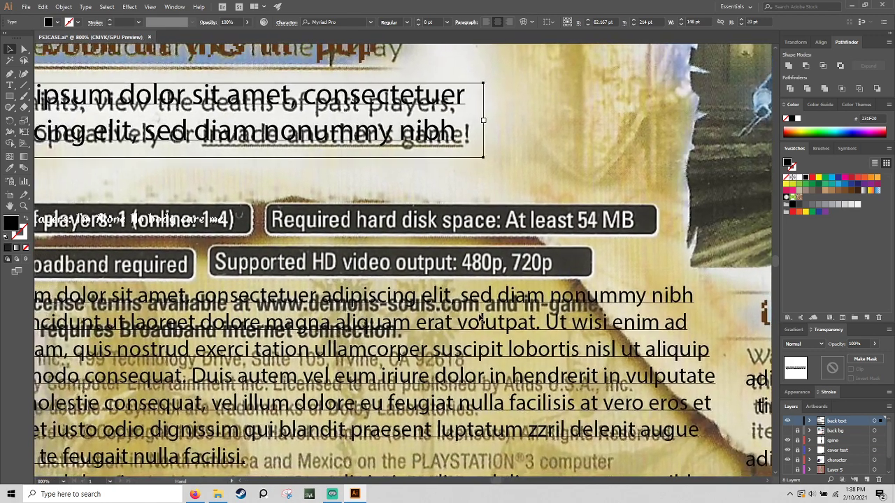
Show the back bg layer again and add a text box reading "Required disk space:" in white across the second bar of the upper row
click(788, 431)
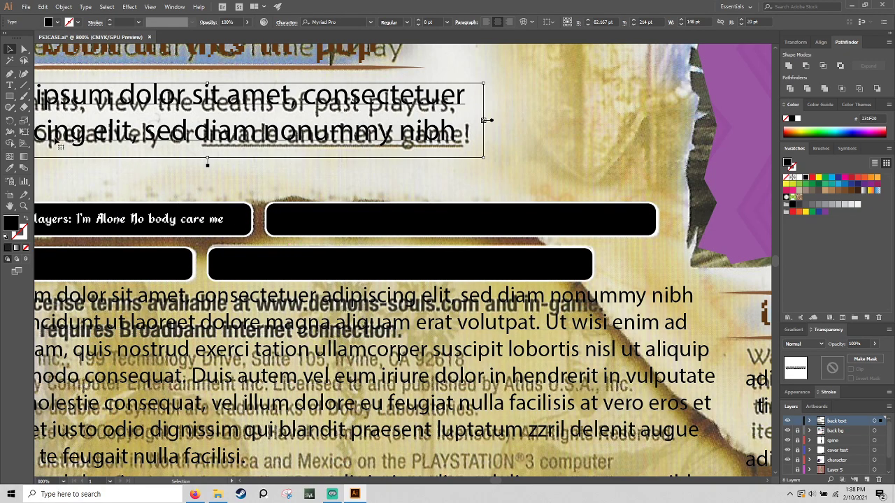
click(11, 85)
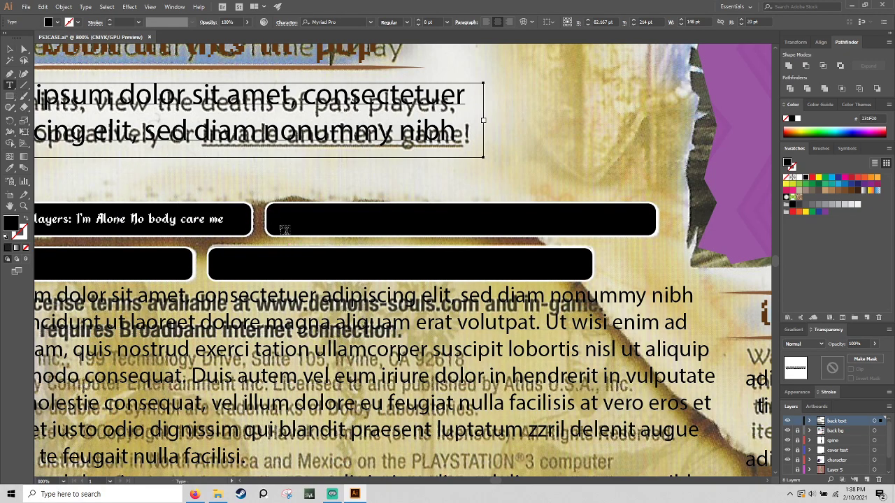
drag(288, 213, 642, 232)
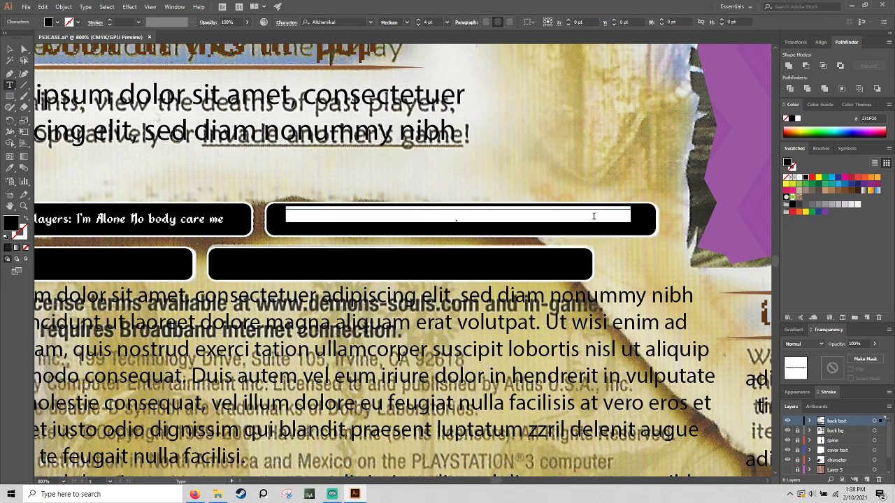
key(BackSpace)
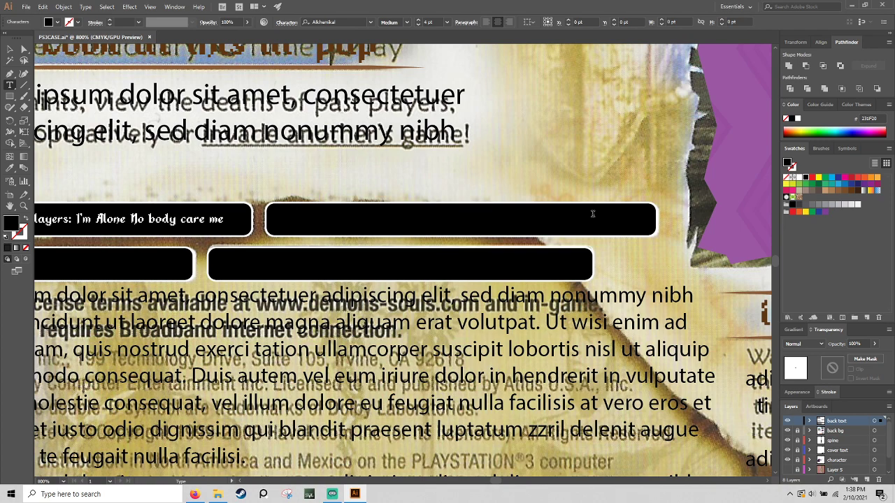
key(ctrl+v)
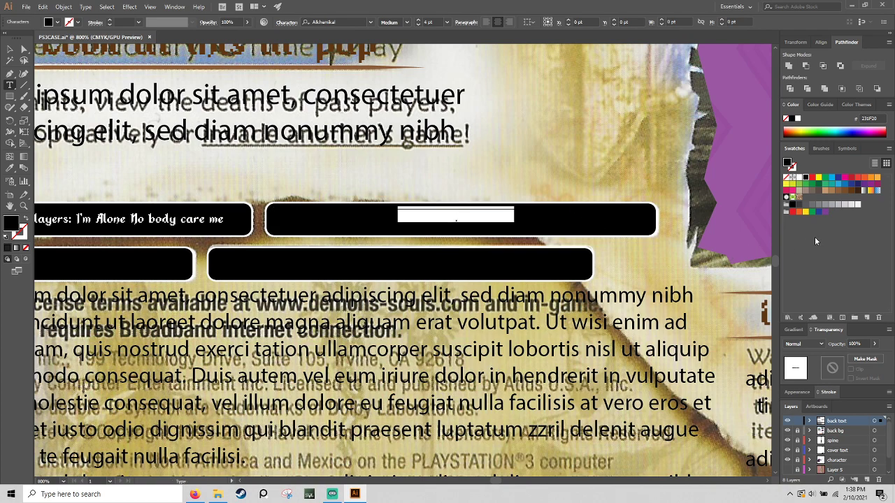
click(797, 177)
click(529, 220)
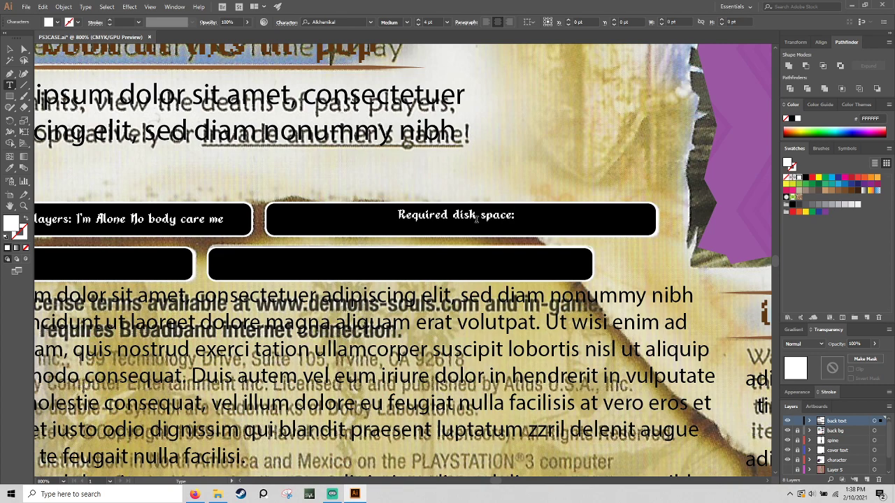
Continue the disk space text with "too many im sorry do u still love m" and move it slightly down to centre it vertically in its bar
text(too many)
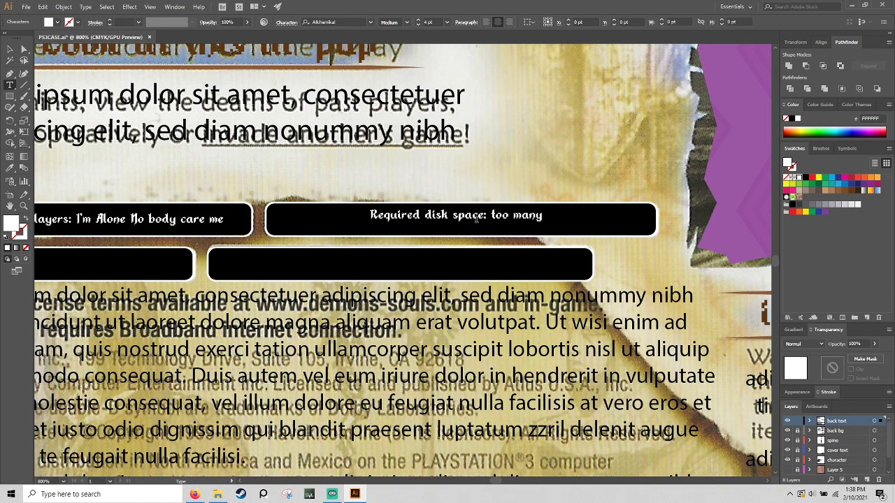
text( im sorry)
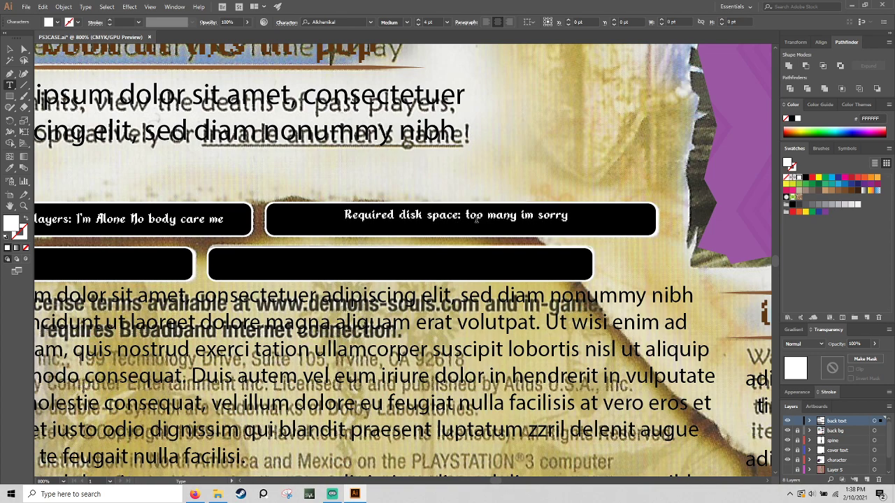
text( do u still love)
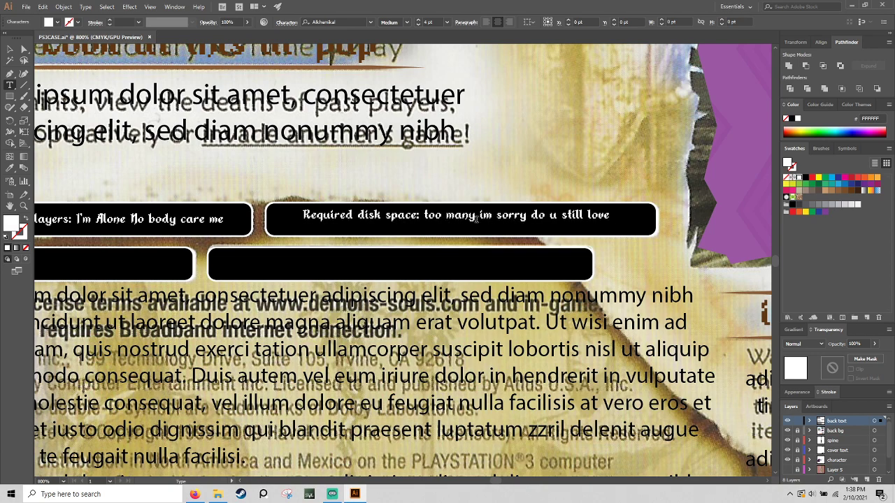
text( m)
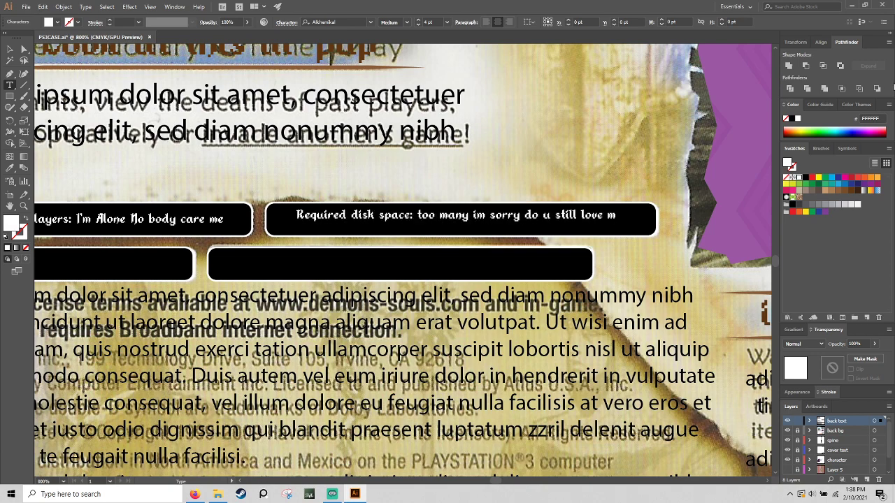
click(10, 49)
drag(518, 223, 518, 227)
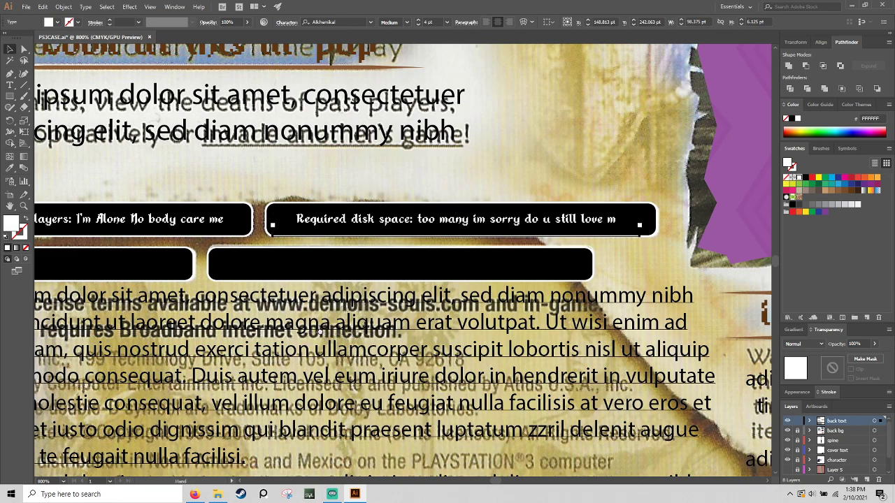
Hide the back bg layer briefly to examine the scan's original labels in the lower row of bars, and show the layer again
drag(317, 333, 536, 289)
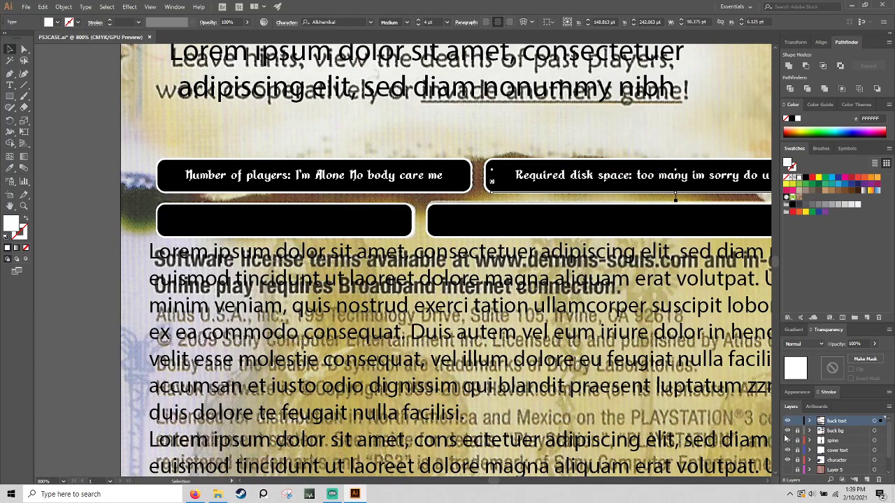
click(788, 431)
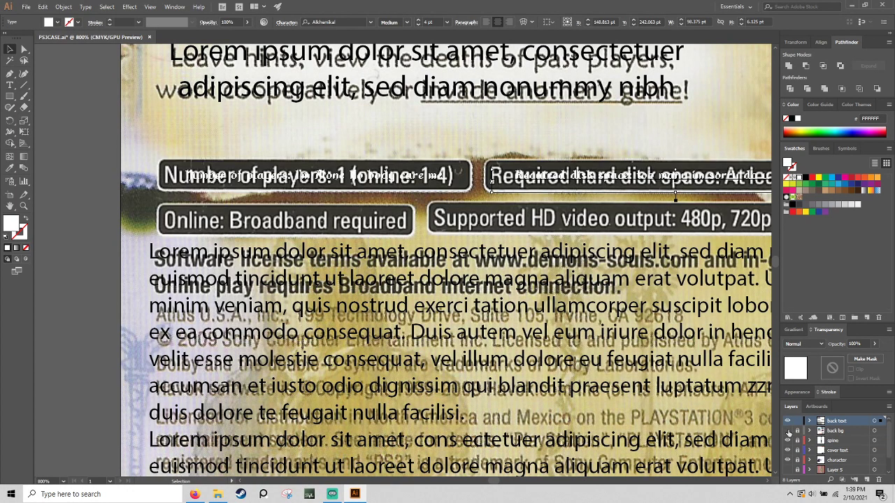
click(788, 431)
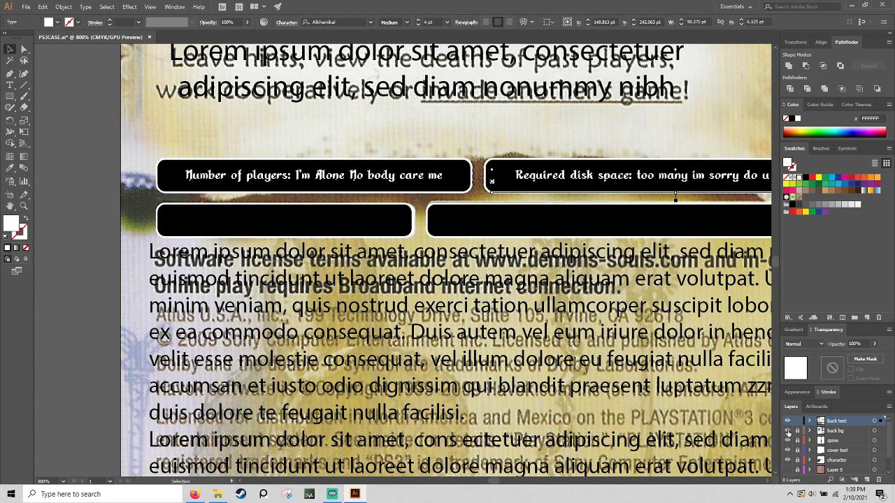
Add a centred text area reading "Online: no" in white inside the empty black box below "Number of players"
click(244, 227)
click(10, 85)
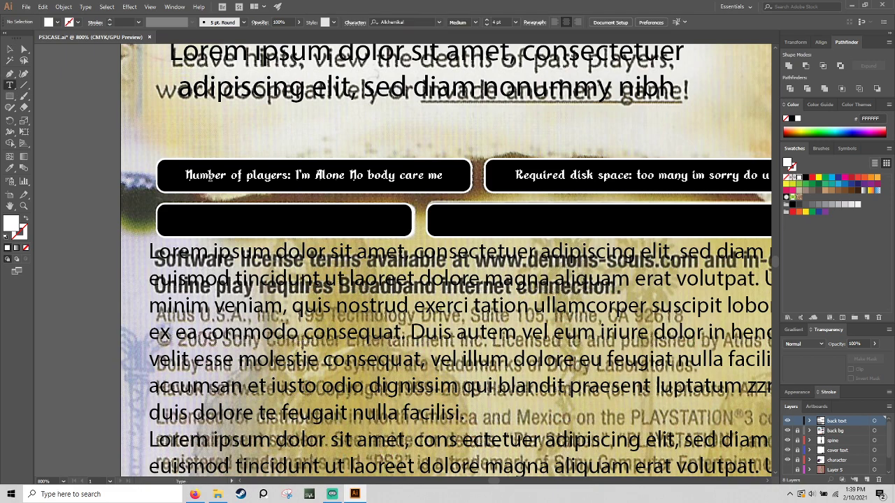
drag(169, 213, 407, 237)
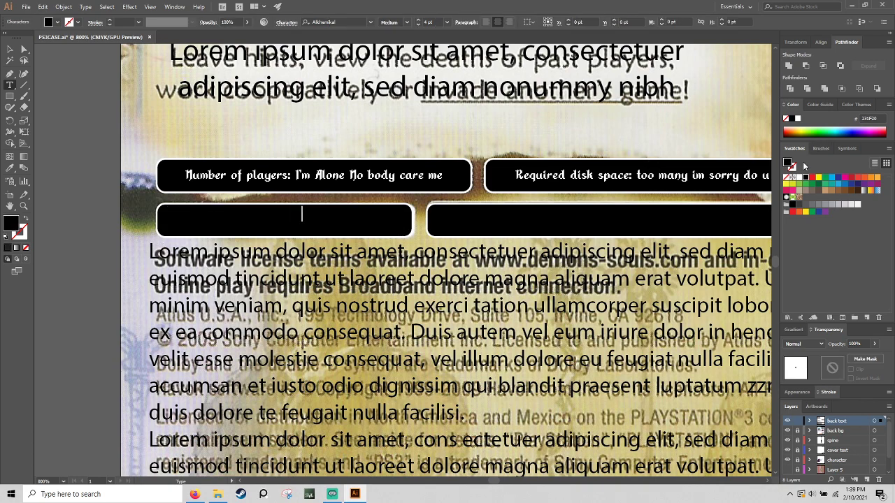
click(801, 179)
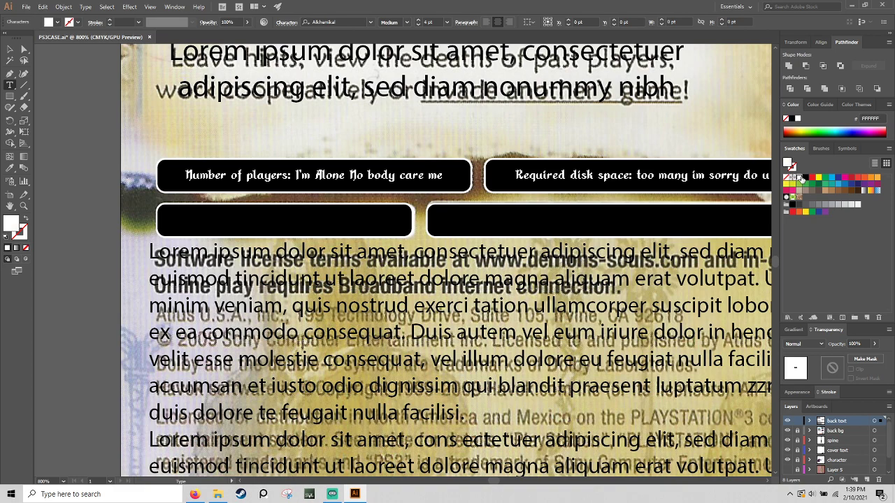
click(799, 178)
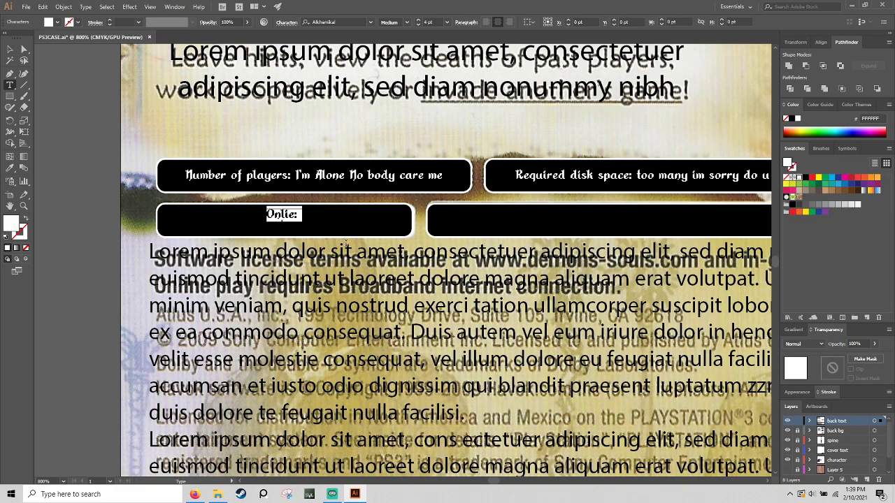
click(288, 215)
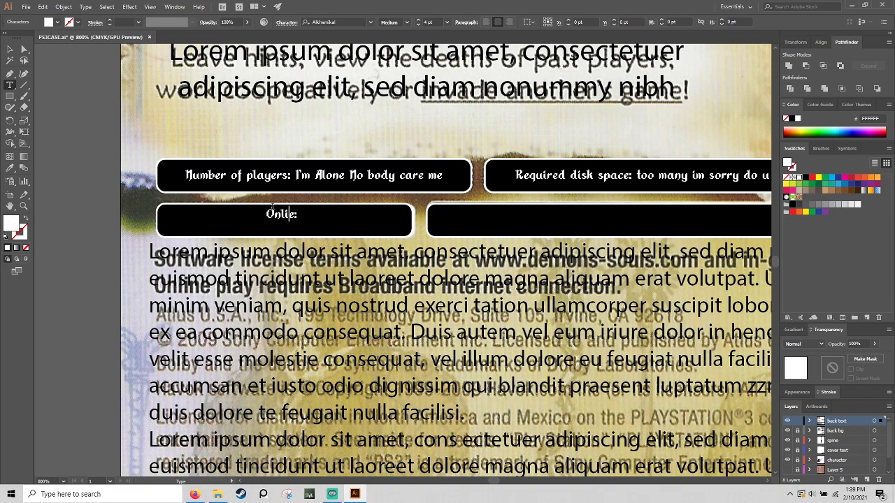
text(ne: no)
key(Escape)
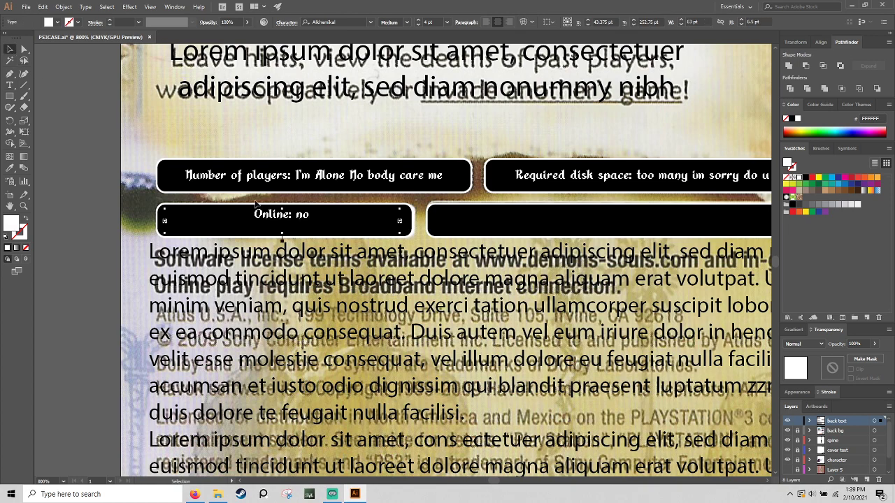
Enlarge the "Online: no" text to 8 pt and centre it vertically within its black box
drag(294, 221, 297, 226)
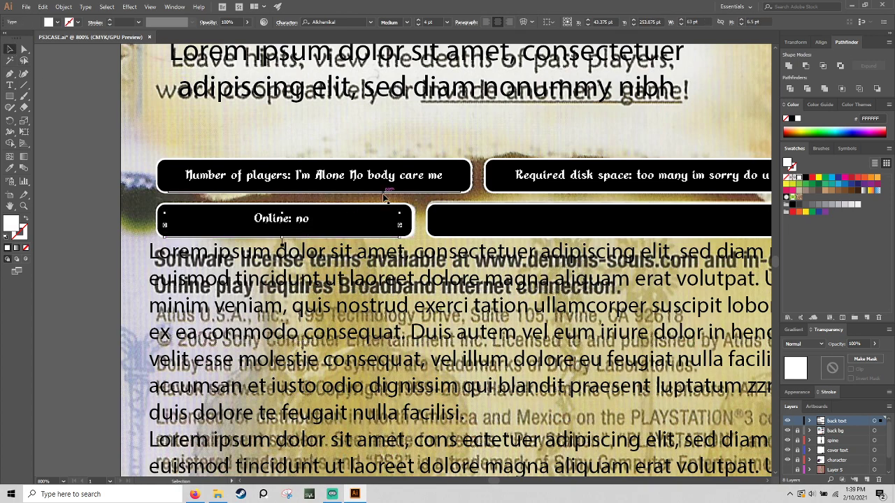
click(417, 20)
click(418, 20)
click(418, 20)
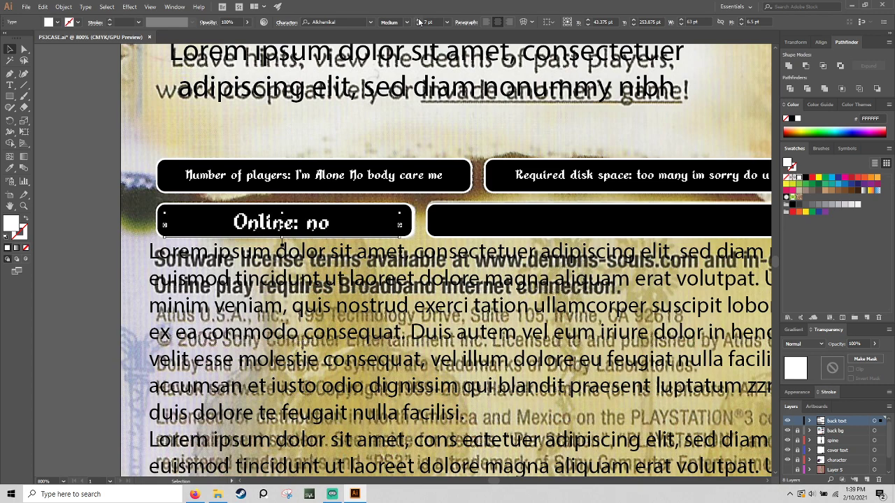
click(418, 19)
drag(327, 228, 327, 223)
click(423, 253)
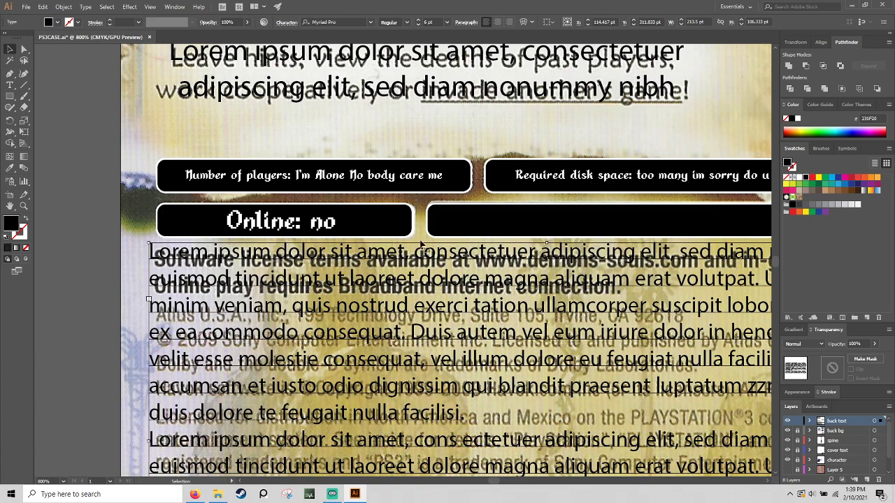
Check the original wording beneath the back bg layer and add white text "Supported video output:" in the empty box beside "Online: no"
click(424, 211)
drag(524, 171, 427, 187)
drag(576, 150, 526, 158)
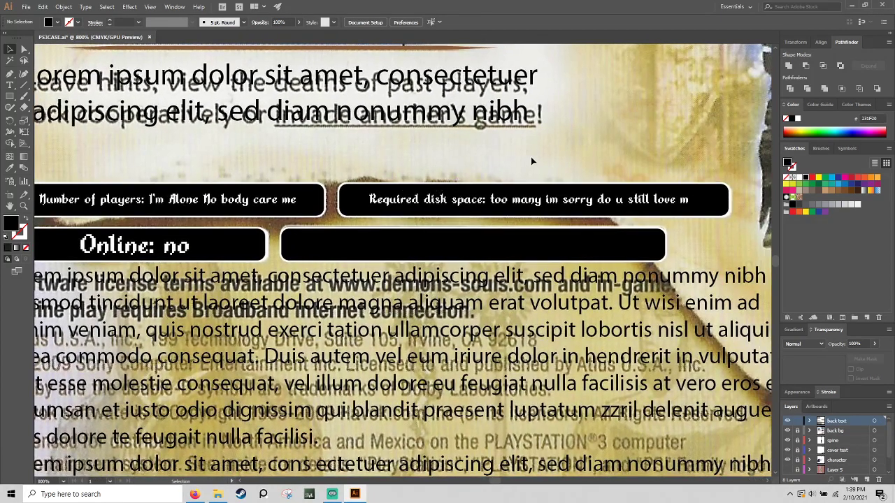
click(788, 432)
click(788, 432)
click(788, 432)
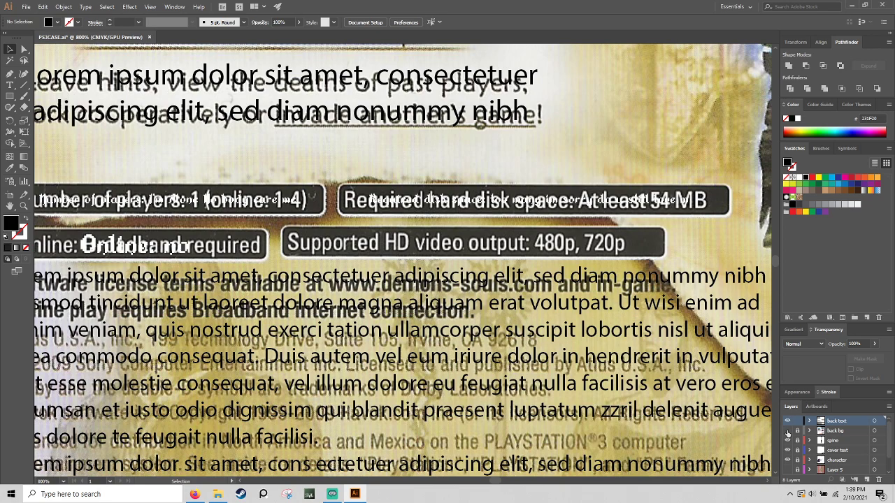
click(788, 432)
click(10, 84)
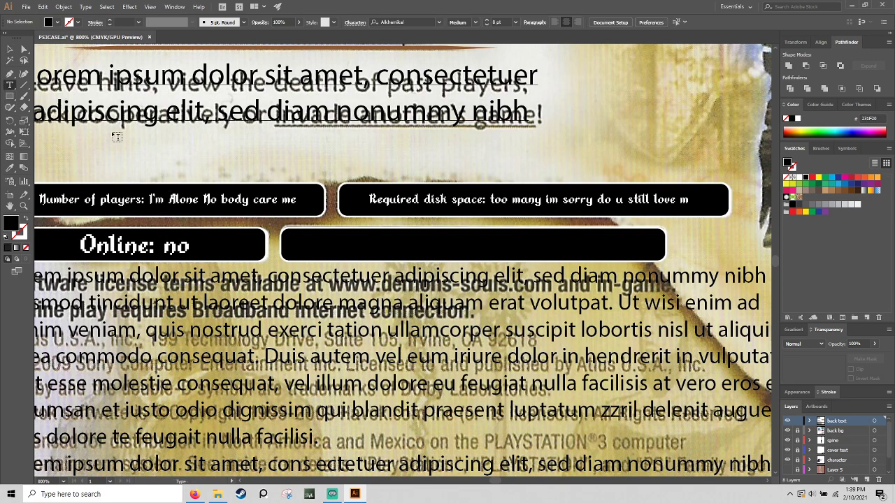
drag(290, 237, 639, 260)
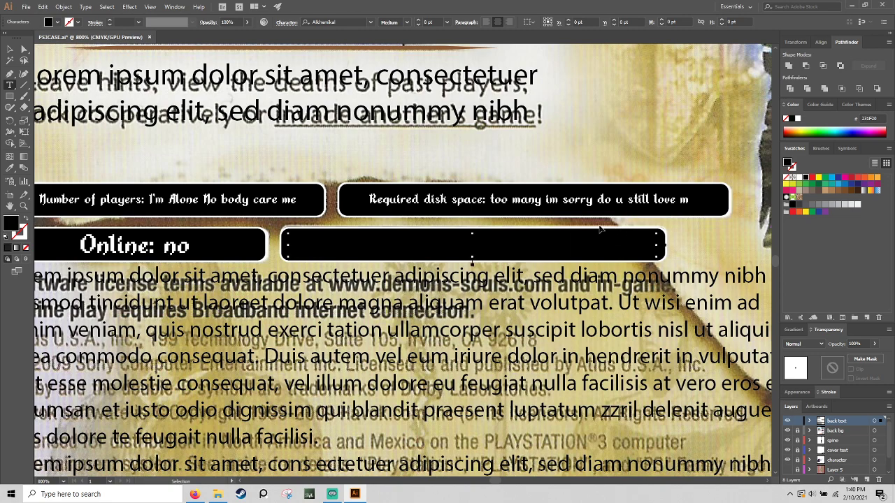
key(ctrl+a)
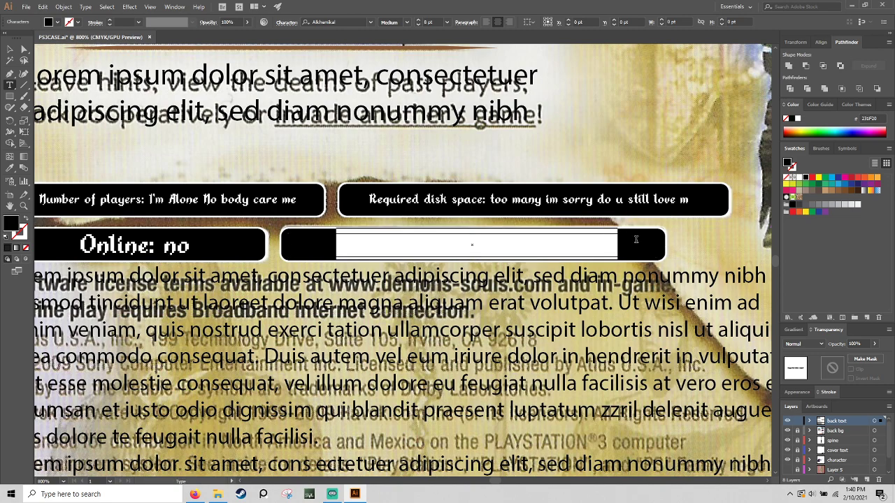
click(798, 179)
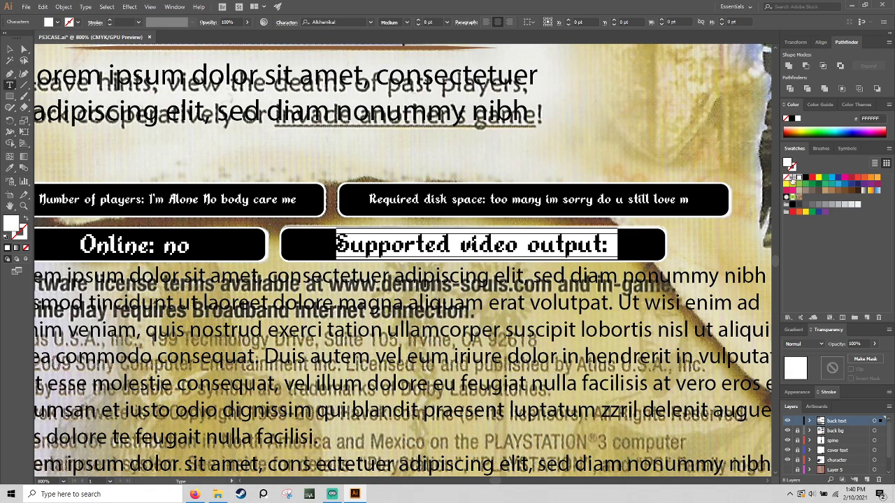
Set the "Supported video output:" text to 6 pt and place the text cursor at its end
click(418, 26)
click(417, 25)
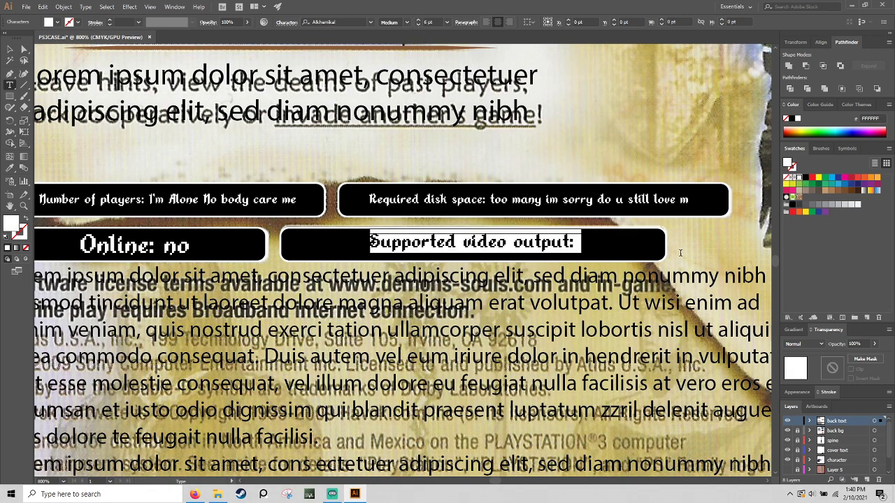
click(619, 251)
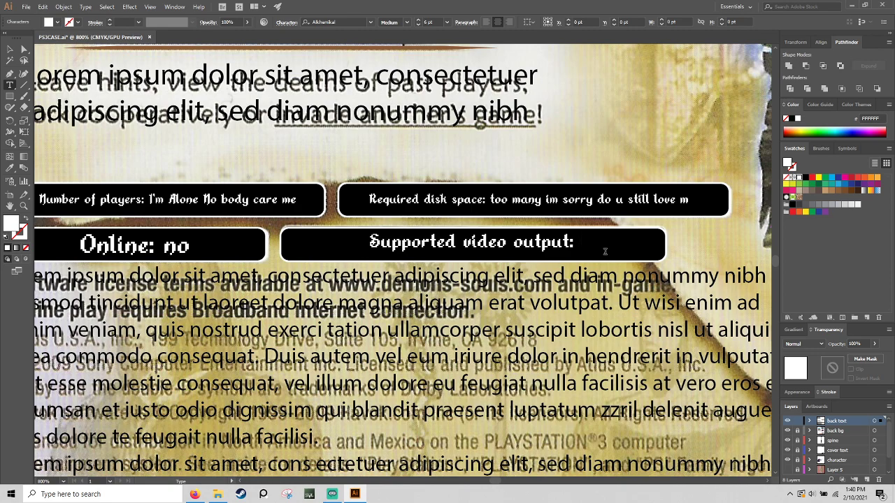
text(idk)
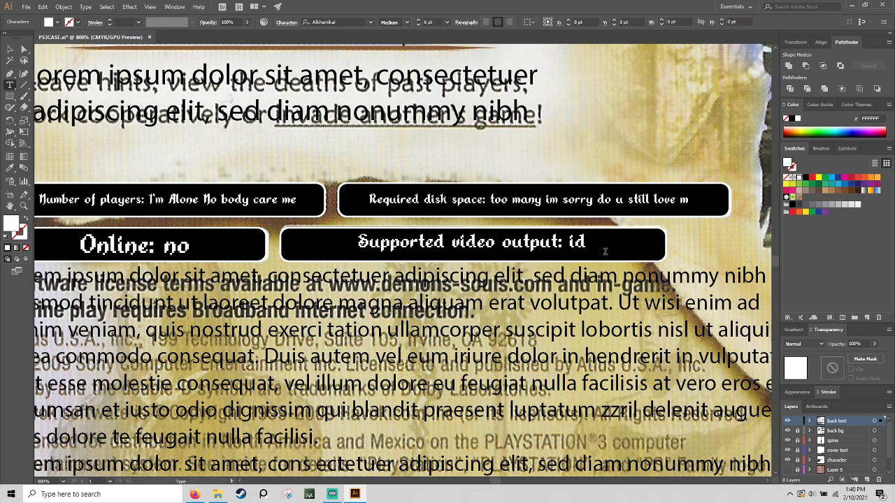
key(BackSpace)
key(BackSpace)
key(BackSpace)
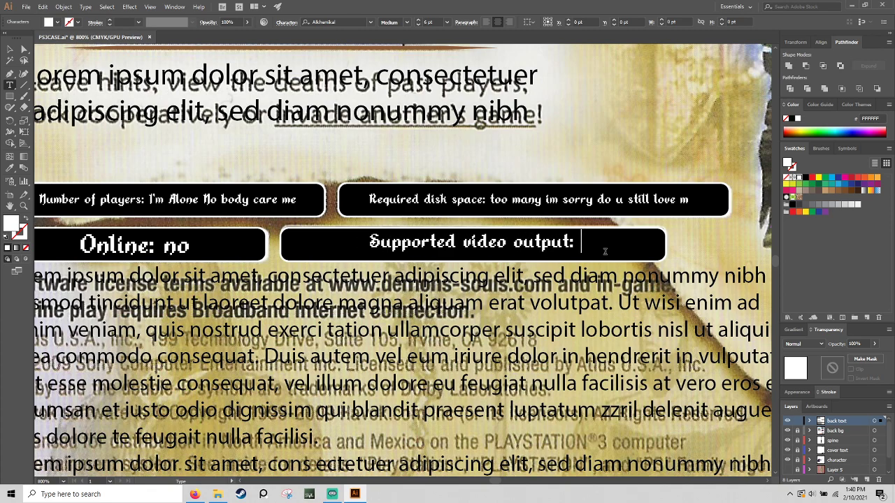
Complete the line as "Supported video output: 8K" and nudge the text into place within its black box
text(8k)
key(BackSpace)
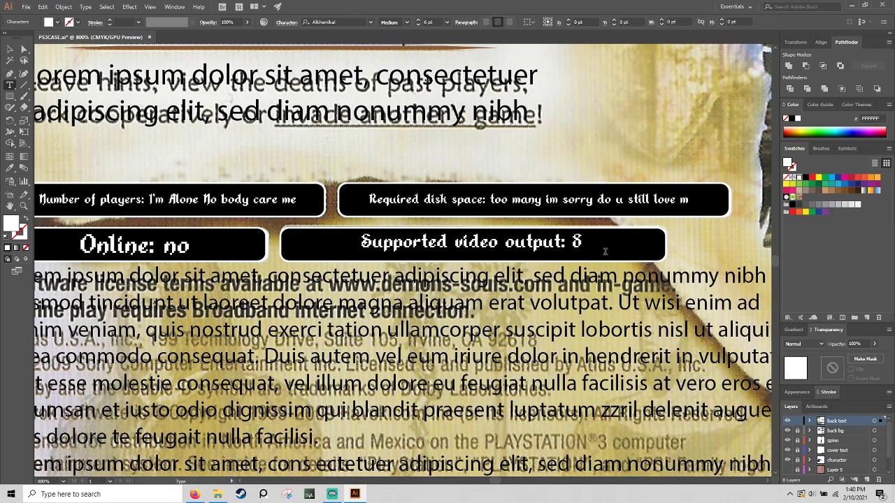
text(K)
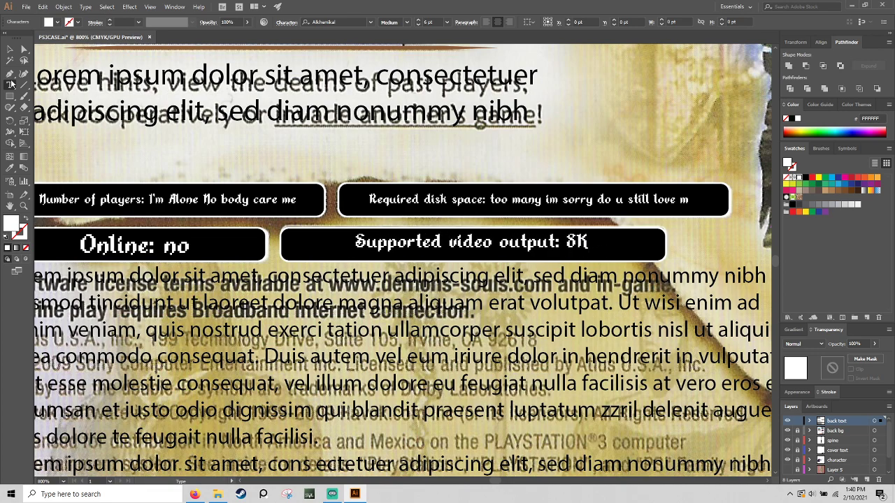
click(10, 49)
drag(545, 249, 544, 249)
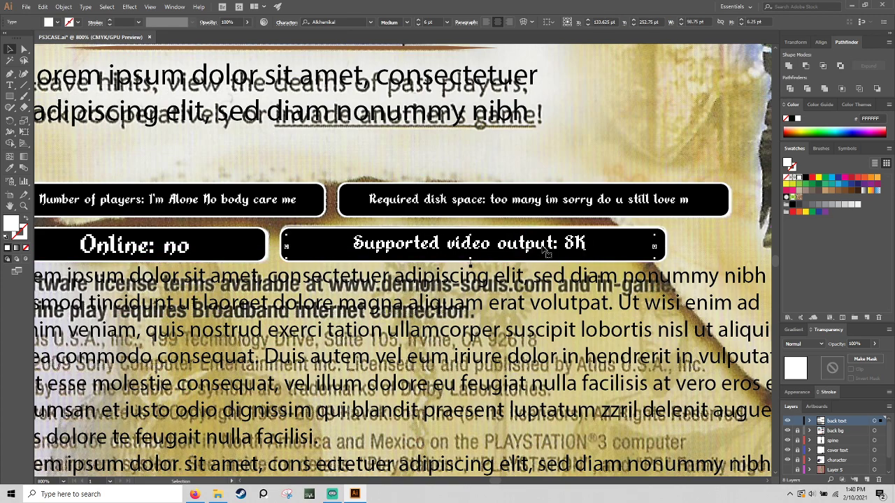
Examine the original barcode and warning box beneath the back bg layer along the back cover's lower edge
click(587, 137)
key(ctrl+minus)
key(ctrl+minus)
key(ctrl+minus)
key(ctrl+minus)
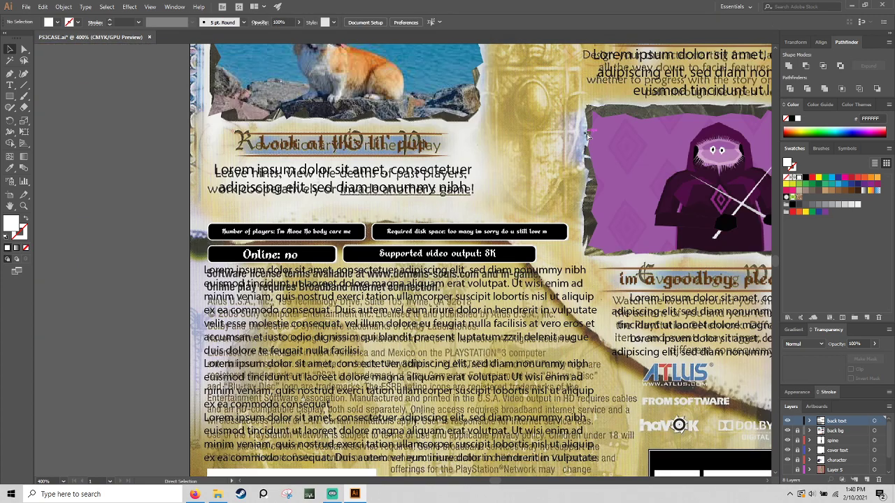
key(ctrl+minus)
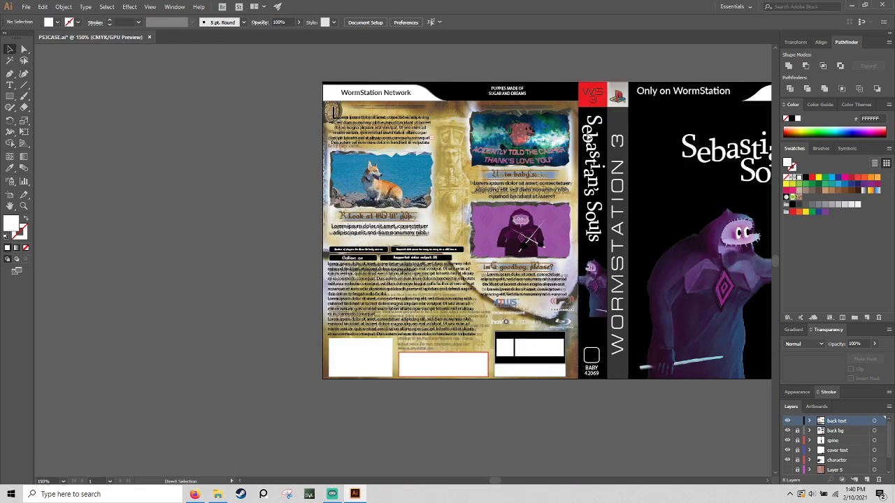
key(ctrl+plus)
key(ctrl+plus)
key(ctrl+plus)
key(ctrl+plus)
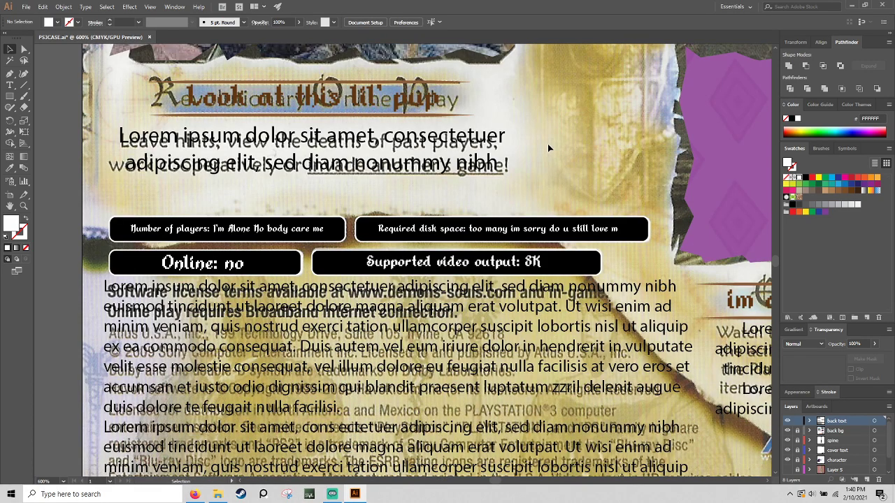
drag(488, 359, 535, 107)
drag(401, 254, 439, 81)
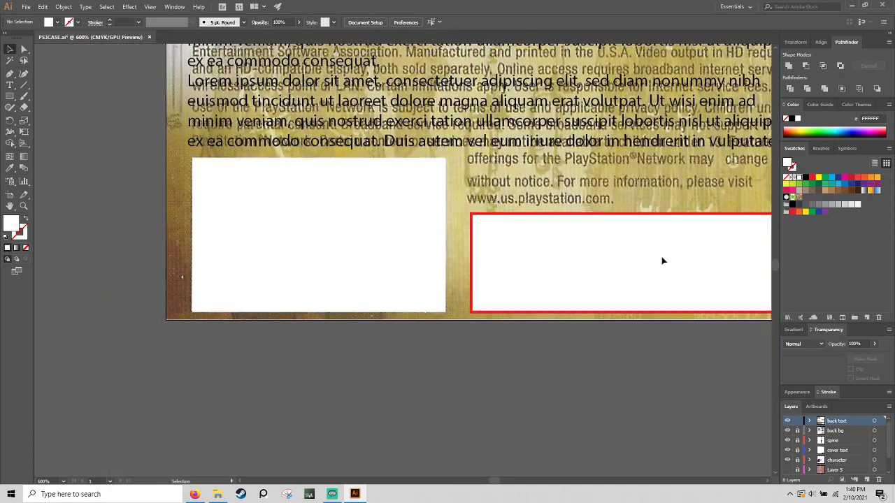
click(788, 431)
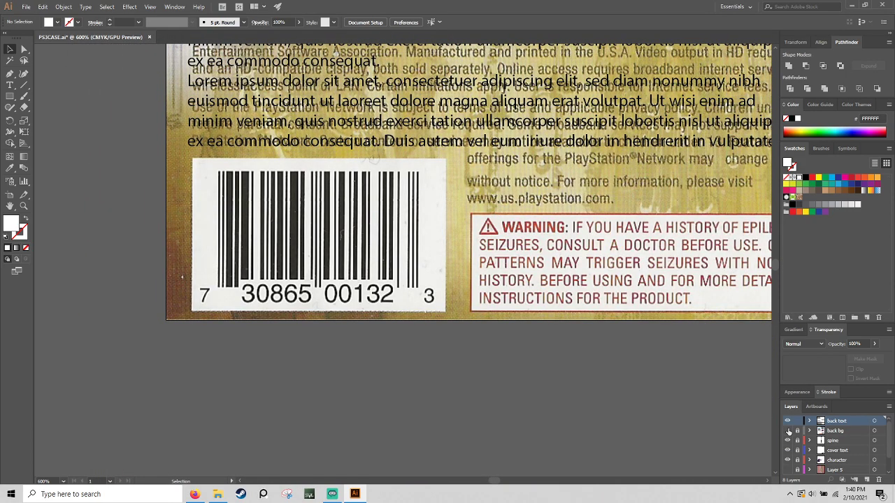
click(788, 431)
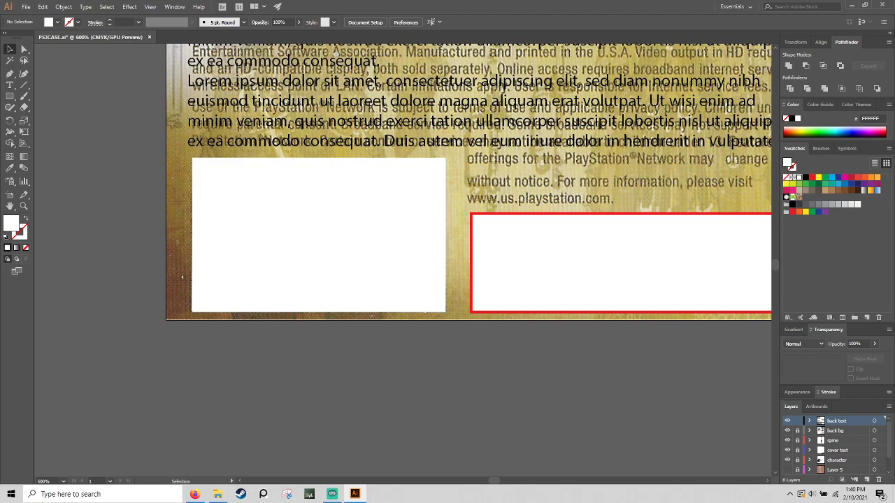
Draw a black 1 pt vertical line about 46 pt tall near the blank barcode box's left edge and copy it 2 pt to the right
click(24, 85)
click(26, 221)
click(26, 231)
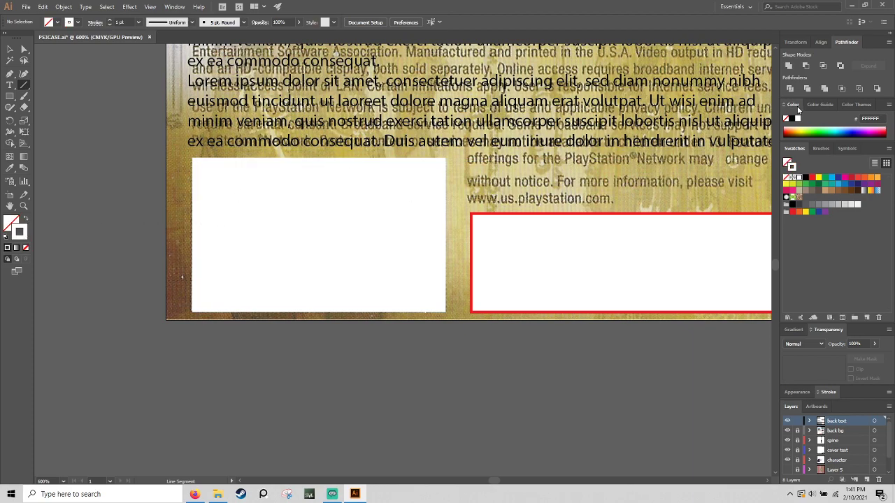
click(797, 118)
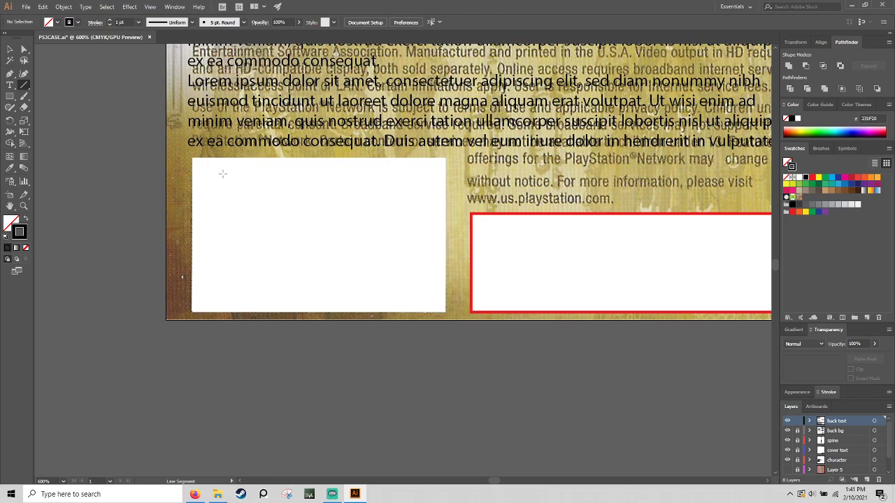
click(199, 297)
key(Escape)
mouse_move(201, 169)
mouse_down()
mouse_move(211, 223)
mouse_move(200, 294)
mouse_up()
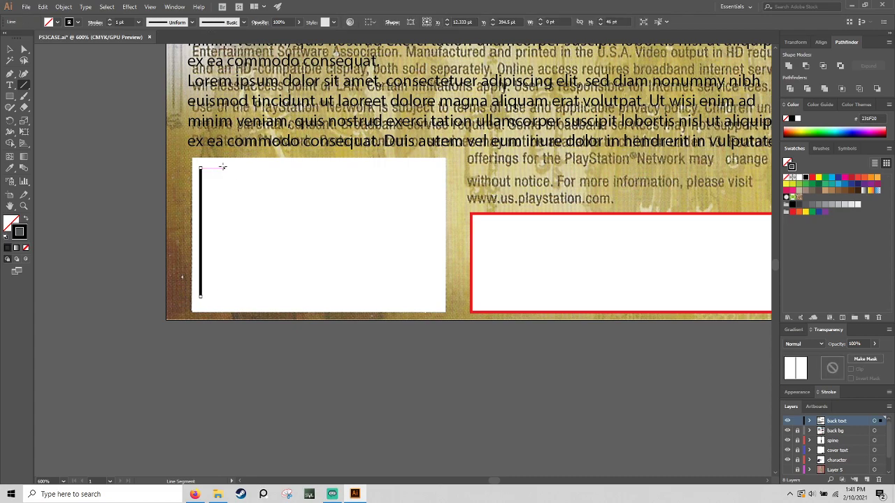
drag(202, 169, 200, 296)
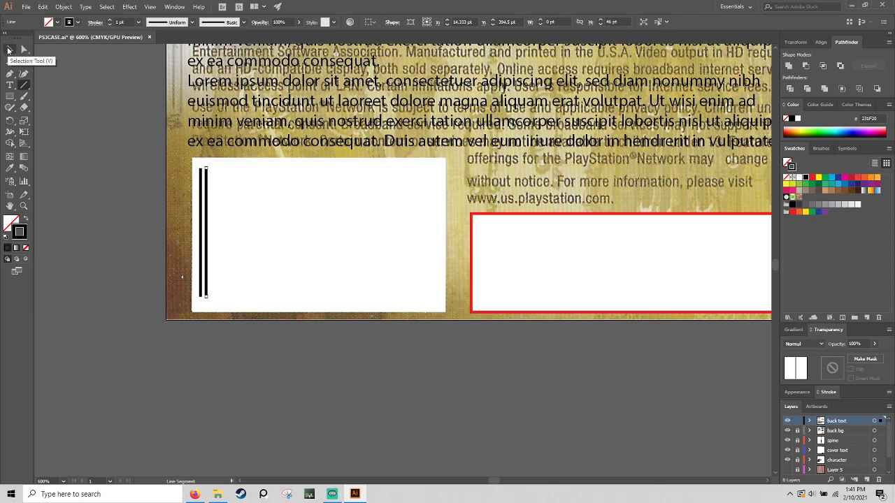
Try to extend the barcode by duplicating the second line seven times to the right in 1 pt increments
key(alt+Right)
key(alt+Right)
key(alt+Right)
key(alt+Right)
key(alt+Right)
key(alt+Right)
key(alt+Right)
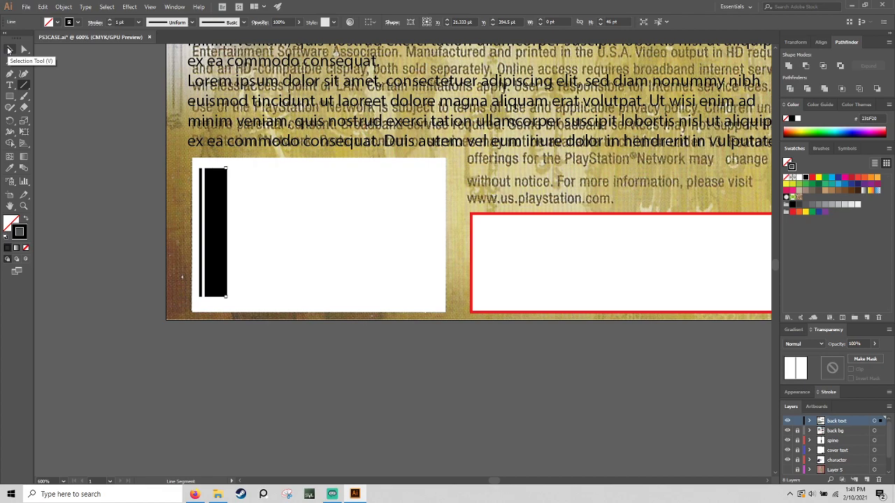
Undo the seven line duplicates so only the first two barcode lines are kept
key(ctrl+z)
key(ctrl+z)
key(ctrl+z)
key(ctrl+z)
key(ctrl+z)
key(ctrl+z)
key(ctrl+z)
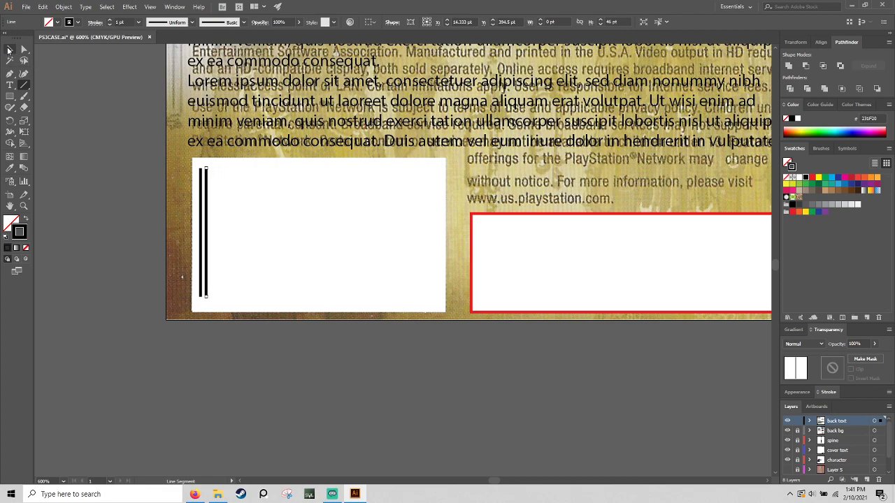
Extend the barcode to about X 40 pt by duplicating the last line repeatedly to the right at 2 pt intervals
key(alt+Right)
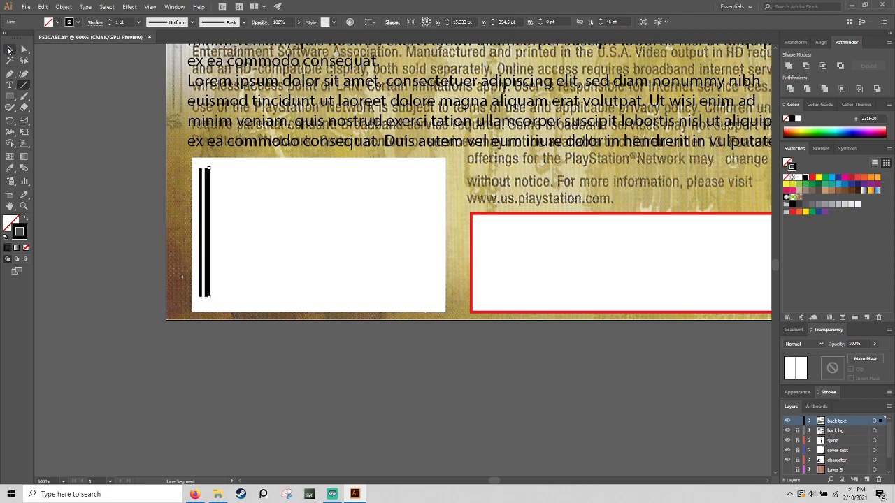
key(alt+Right)
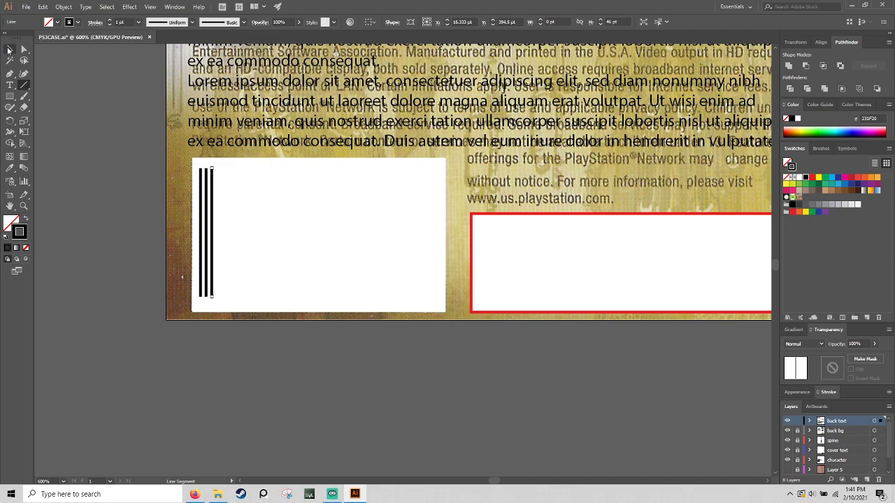
key(alt+Right)
key(alt+Right)
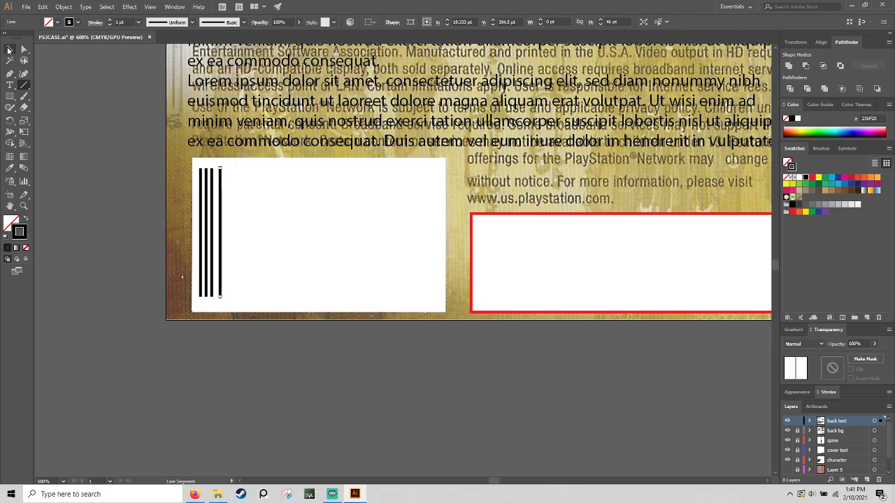
key(Left)
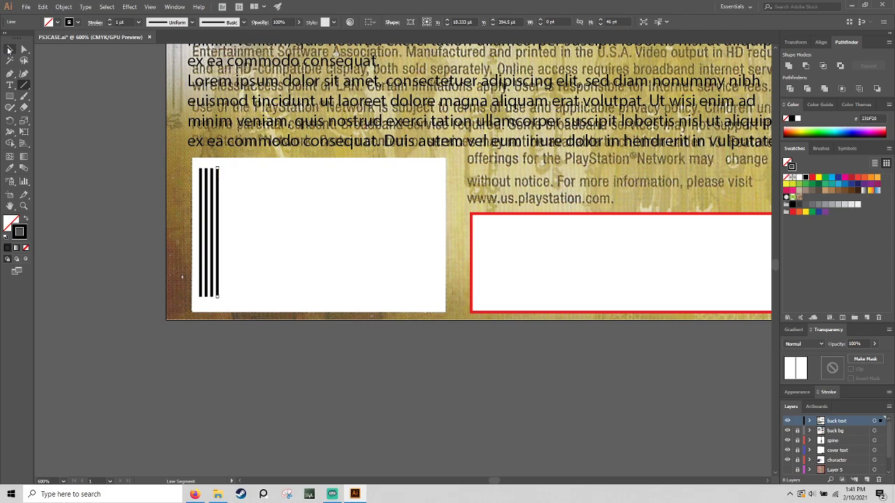
key(alt+Right)
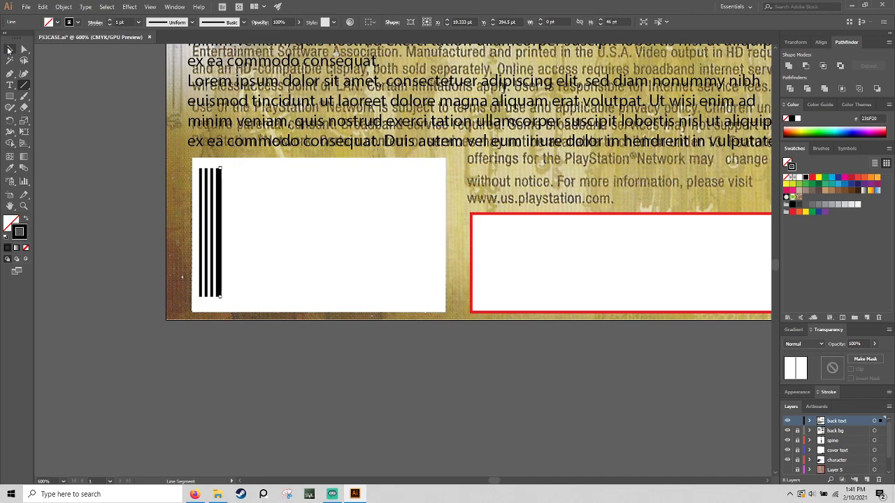
key(Right)
key(alt+Right)
key(Right)
key(alt+Right)
key(Right)
key(alt+Right)
key(Right)
key(alt+Right)
key(Right)
key(alt+Right)
key(Right)
key(alt+Right)
key(Right)
key(alt+Right)
key(Right)
key(alt+Right)
key(Right)
key(alt+Right)
key(Right)
key(alt+Right)
key(alt+Right)
key(alt+Right)
key(alt+Right)
key(alt+Right)
key(alt+Right)
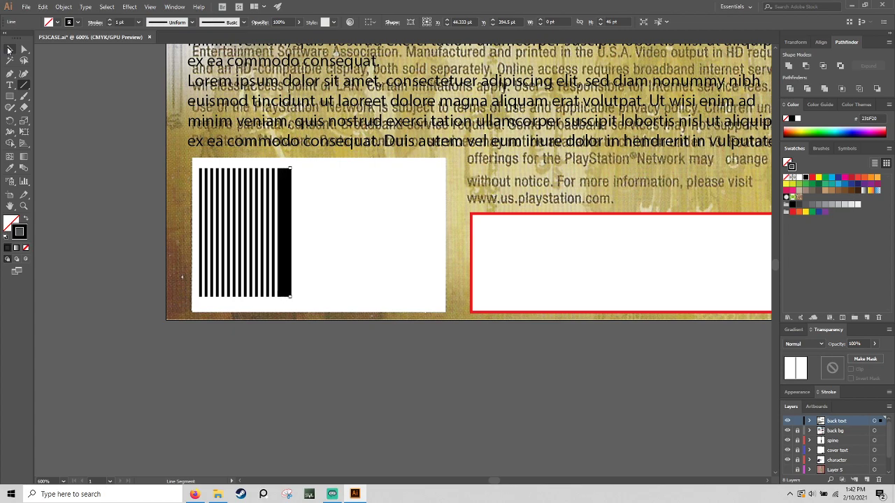
key(ctrl+z)
key(ctrl+z)
key(ctrl+z)
key(ctrl+z)
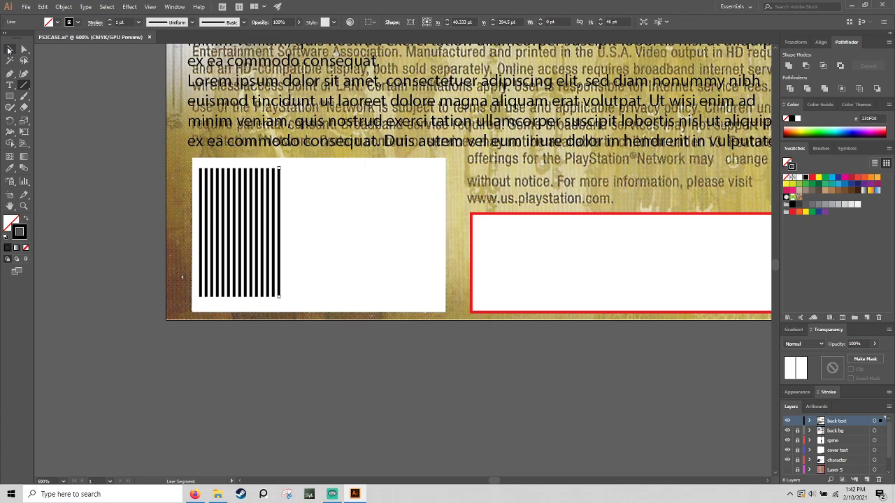
Copy a 28 pt wide set of barcode lines to the right and repeat the copy to fill the white box's width
click(10, 49)
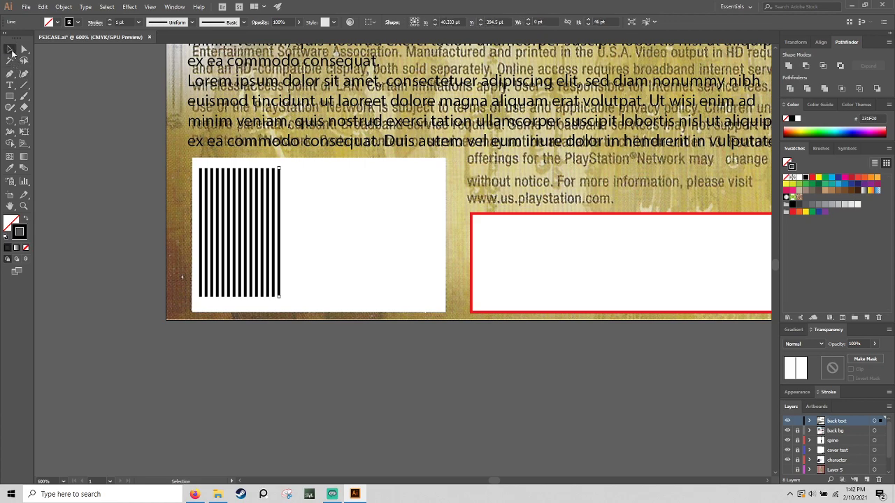
drag(306, 239, 292, 277)
click(420, 232)
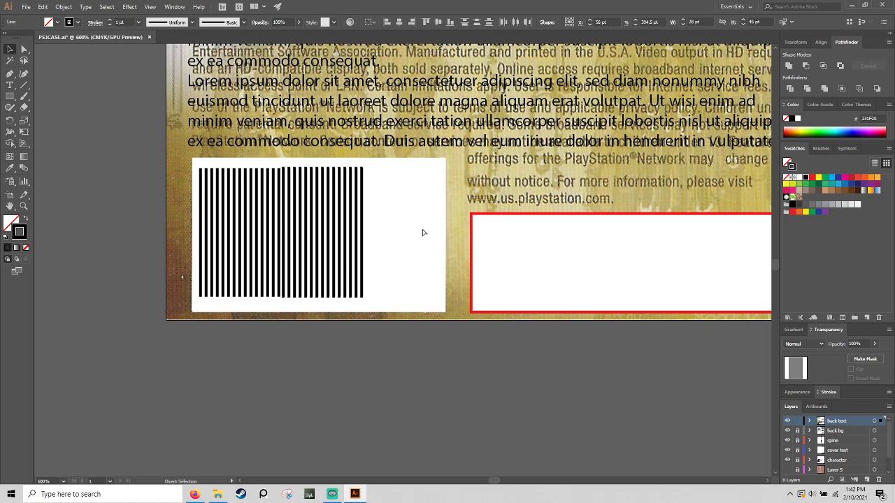
key(ctrl+d)
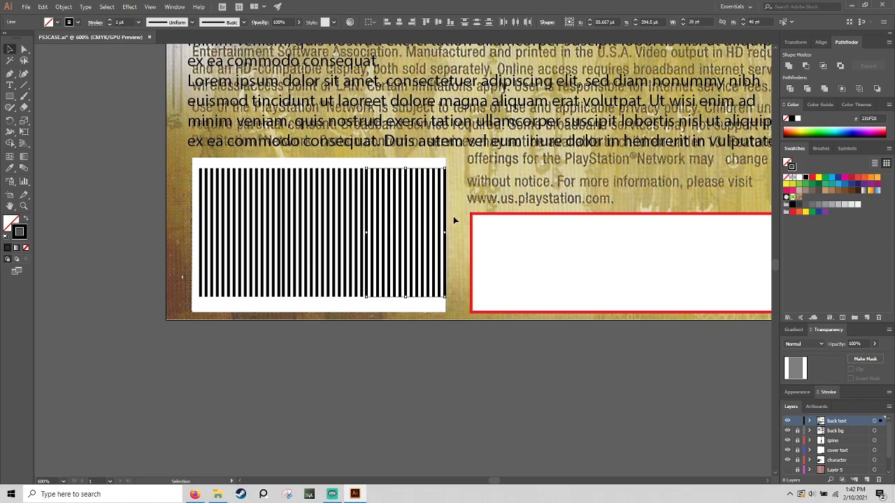
Delete the surplus barcode lines that reach the white box's right edge
click(436, 169)
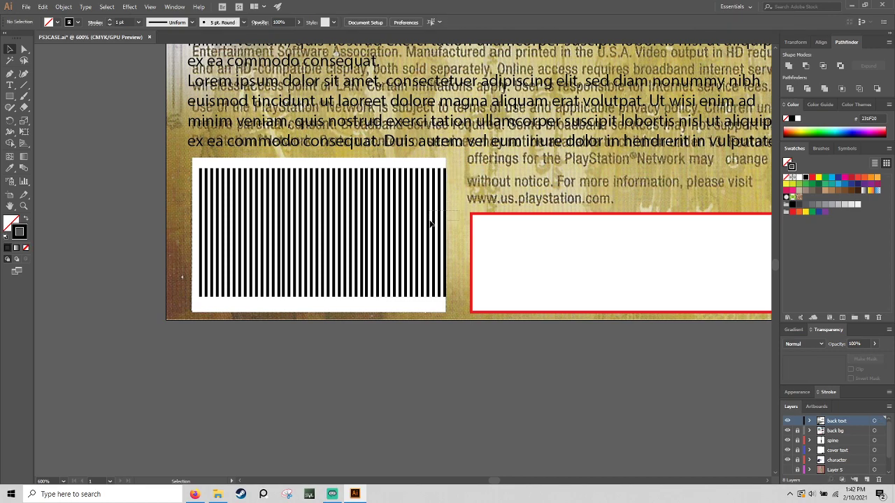
click(437, 227)
key(Delete)
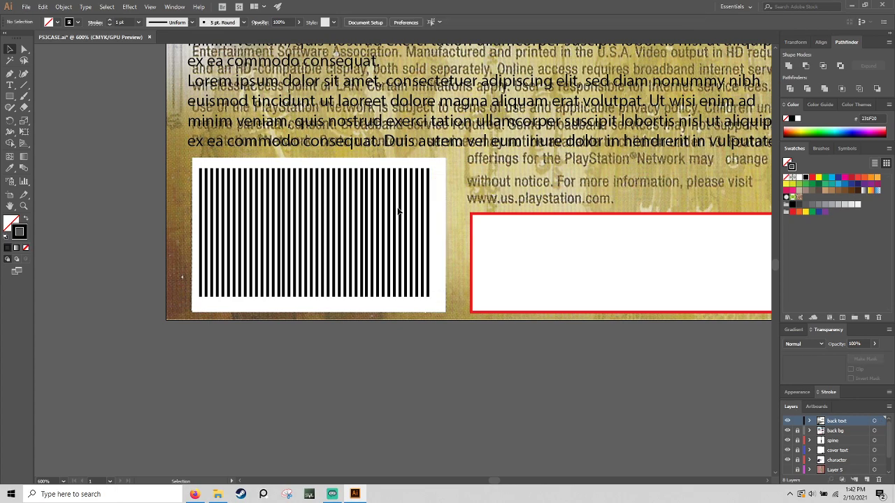
Thin three scattered barcode lines to a 0.75 pt stroke
click(397, 214)
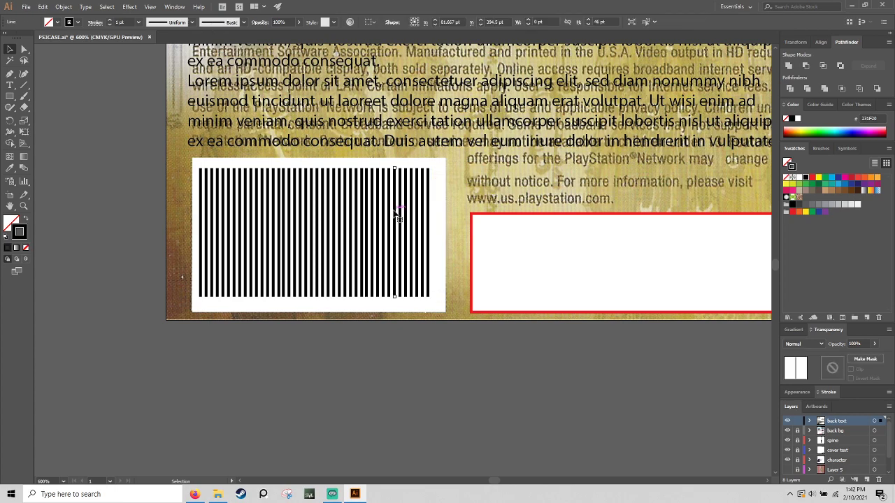
shift+click(263, 206)
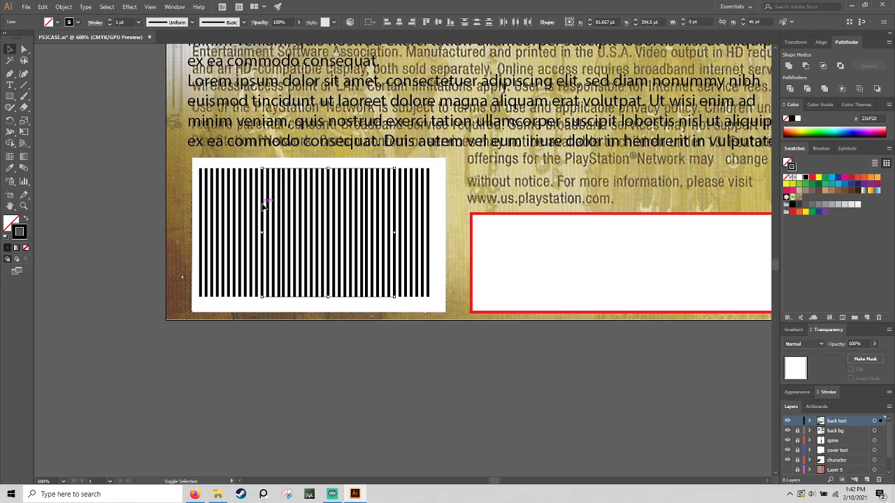
shift+click(226, 211)
click(109, 26)
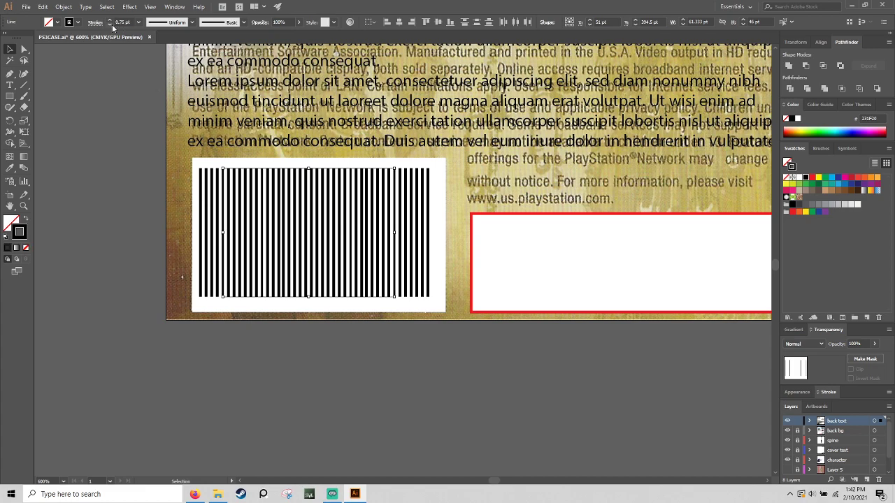
click(203, 259)
Thicken several barcode lines spread across the row to a 2 pt stroke
click(257, 231)
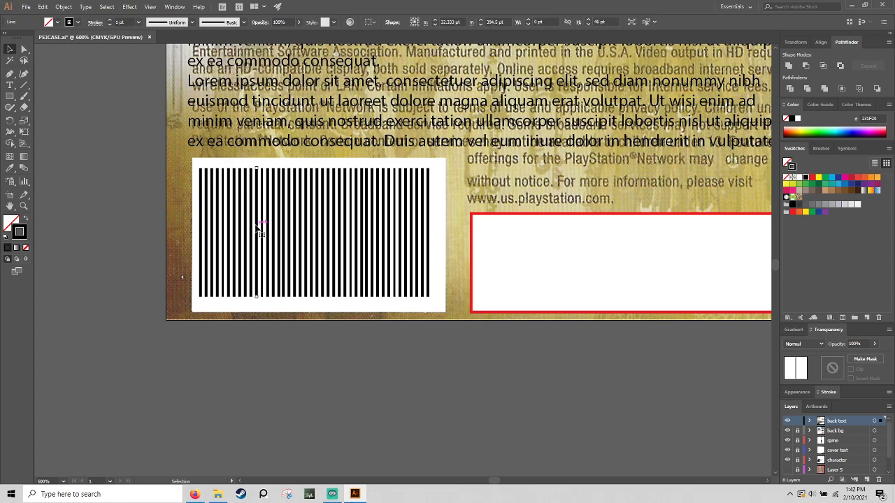
shift+click(373, 216)
shift+click(425, 210)
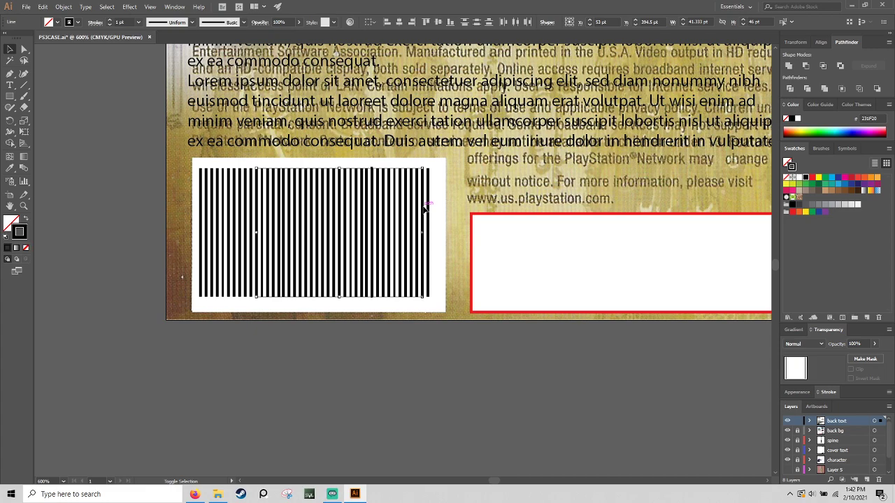
shift+click(207, 219)
click(110, 19)
click(217, 181)
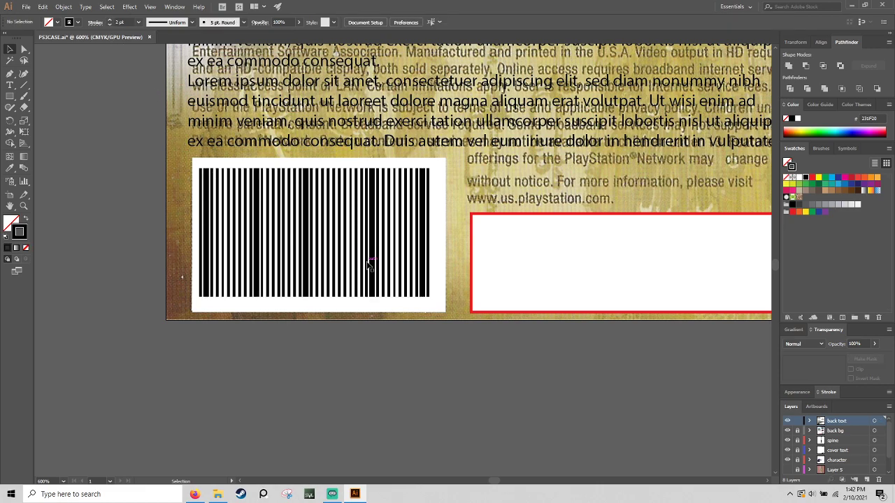
Thin four other barcode lines spread across the row to a 0.5 pt stroke
click(335, 250)
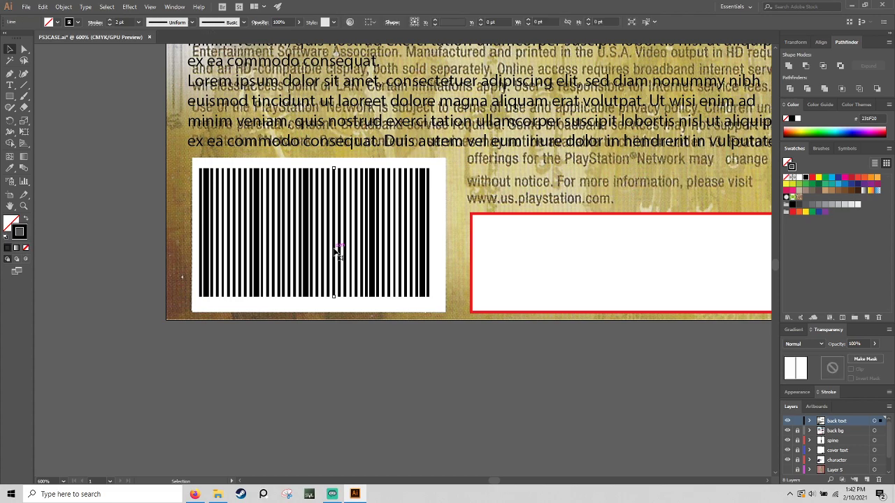
shift+click(297, 257)
shift+click(236, 259)
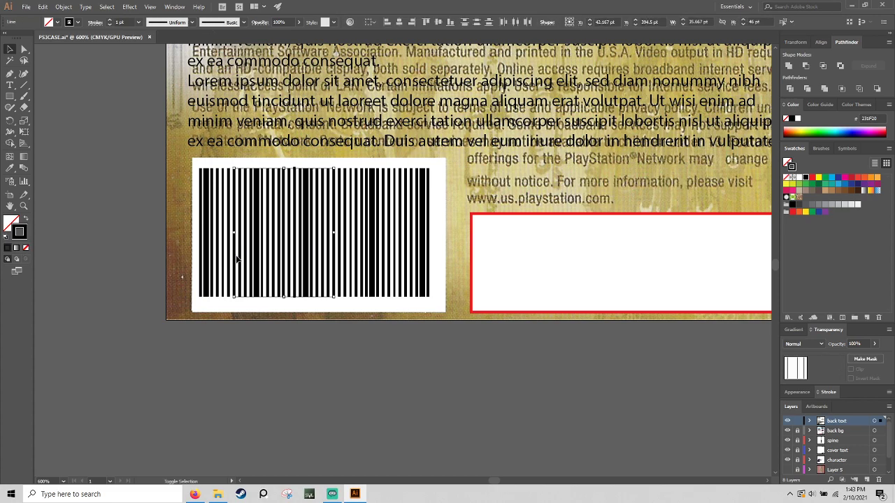
shift+click(412, 245)
click(110, 25)
click(139, 99)
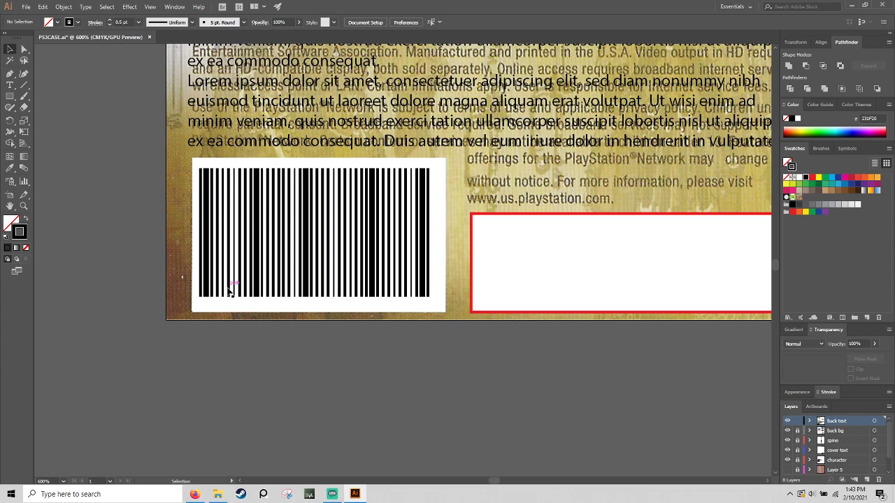
Check the original barcode beneath back bg and shorten the middle lines from below to about 39 pt tall, leaving room for digits
mouse_move(228, 308)
mouse_down()
mouse_move(311, 273)
mouse_move(378, 276)
mouse_move(397, 286)
mouse_up()
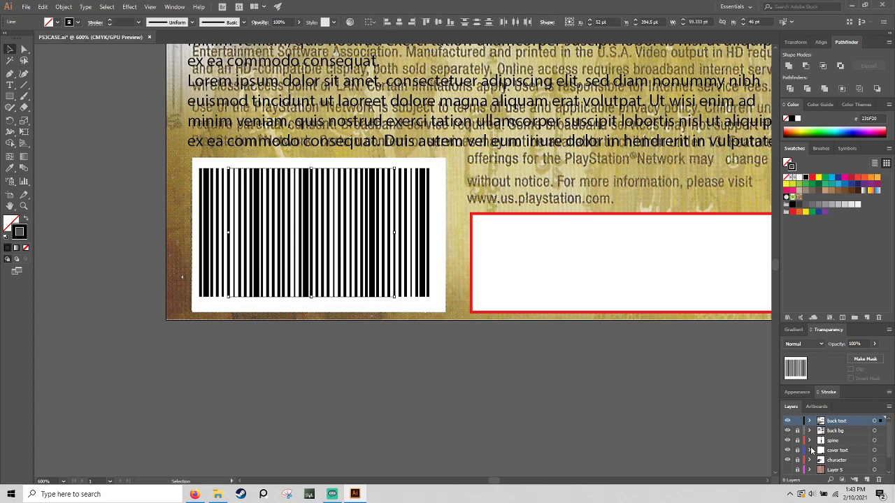
scroll(813, 451, down, 2)
scroll(795, 431, up, 2)
click(787, 432)
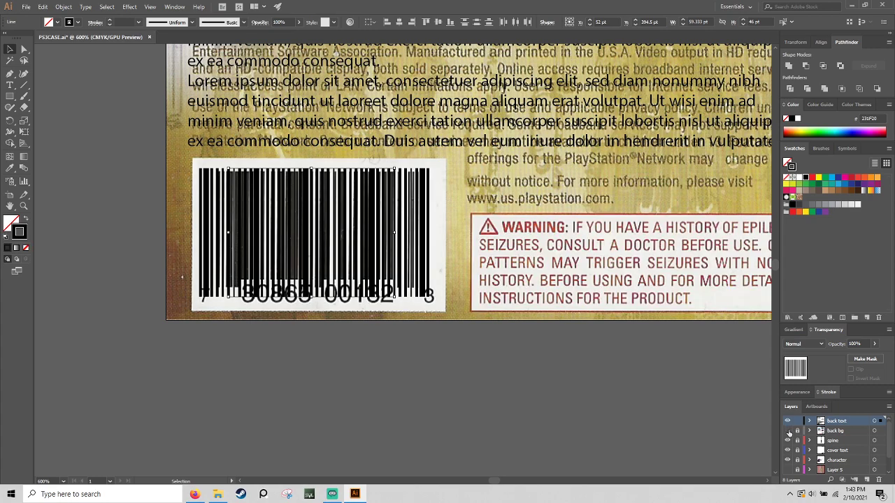
click(788, 432)
drag(243, 302, 388, 270)
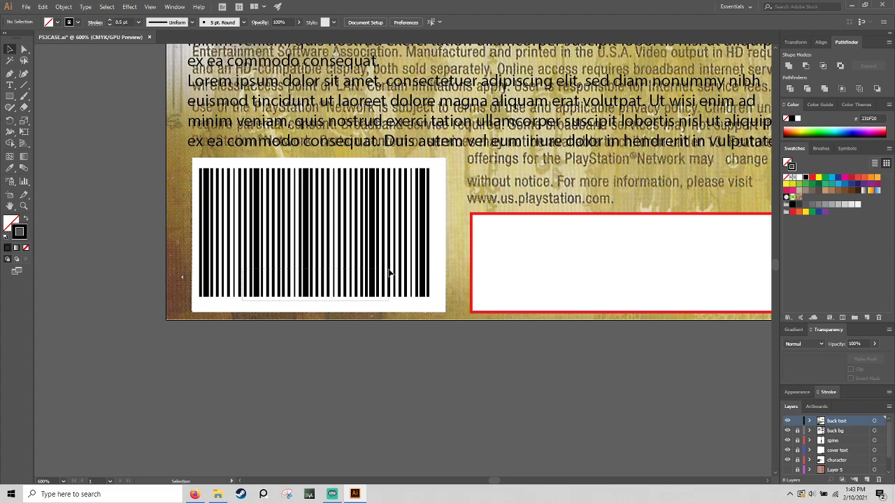
drag(318, 297, 319, 277)
click(458, 283)
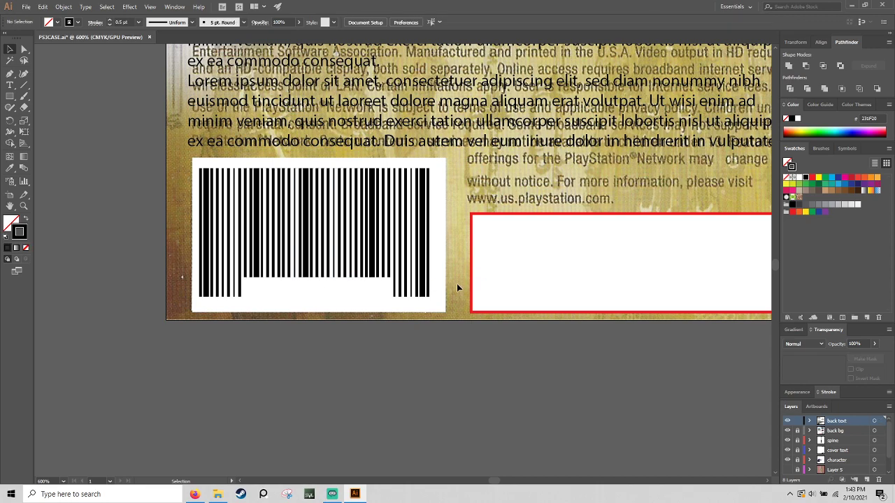
Compare with the original barcode and shorten the outer line groups slightly from below, keeping them longer than the middle lines
click(787, 434)
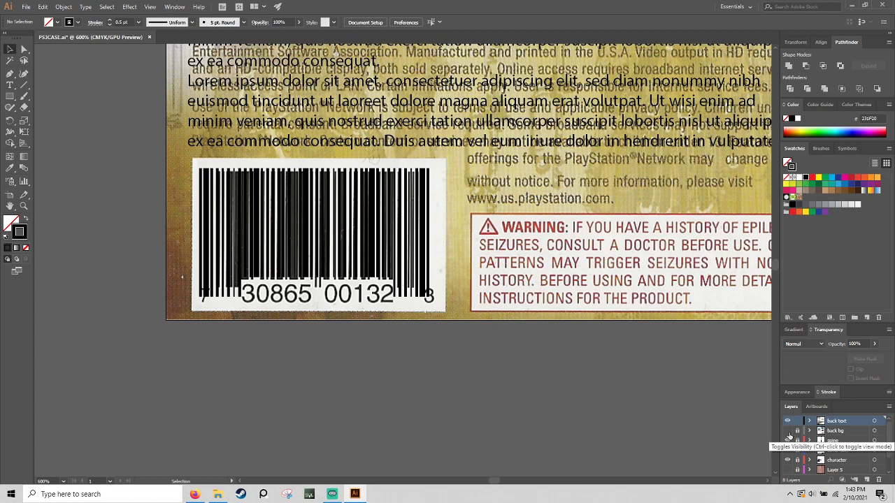
click(788, 435)
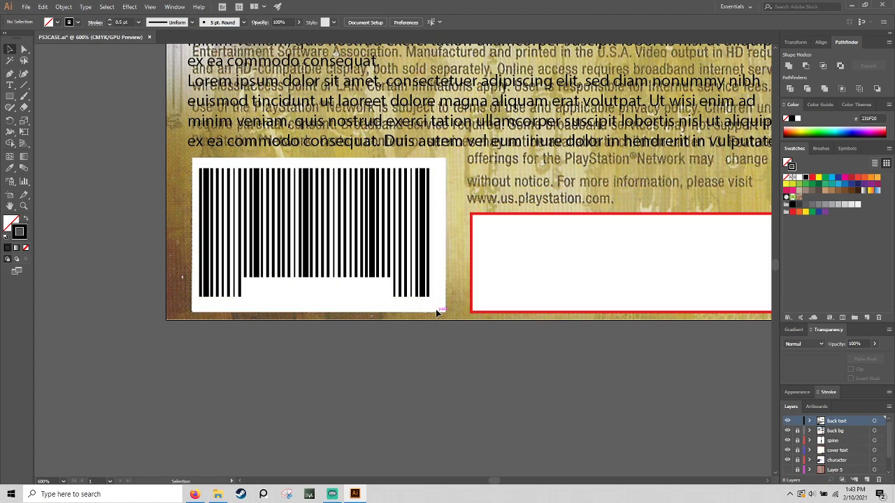
drag(394, 302, 181, 288)
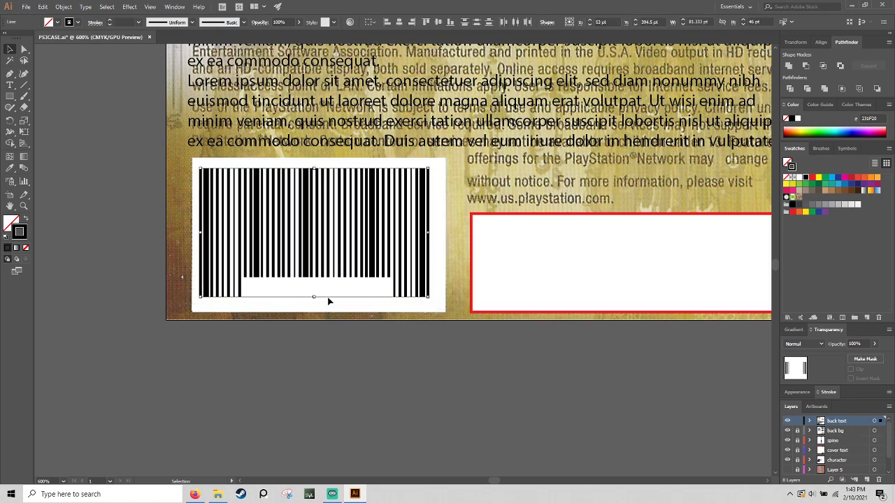
drag(317, 299, 314, 292)
click(337, 314)
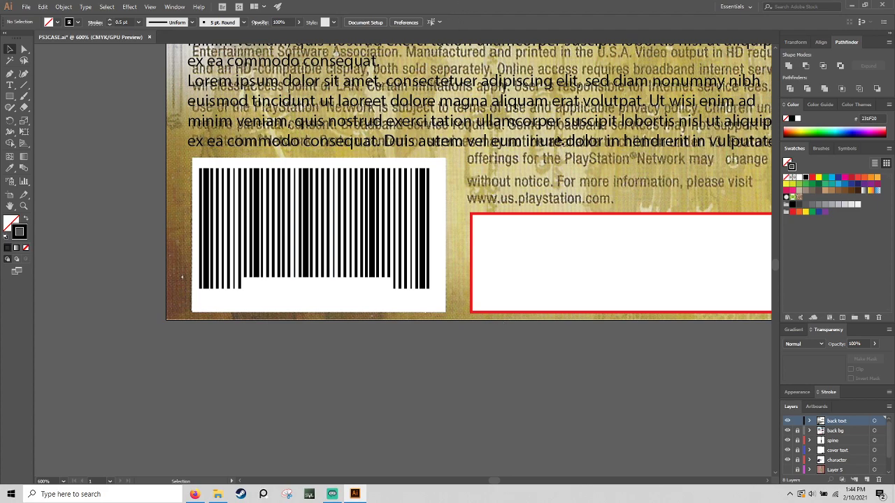
Lengthen two adjacent lines at the barcode's centre slightly downward to separate the two digit areas
click(787, 431)
click(318, 277)
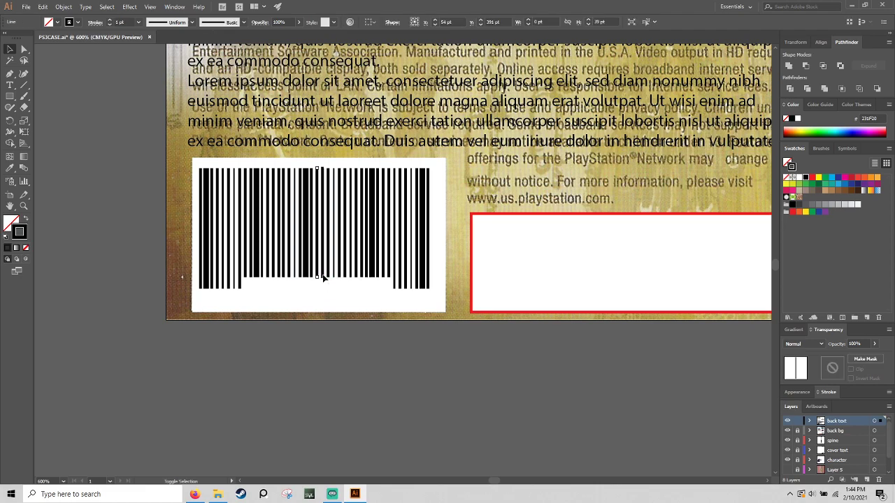
drag(318, 278, 320, 286)
click(327, 294)
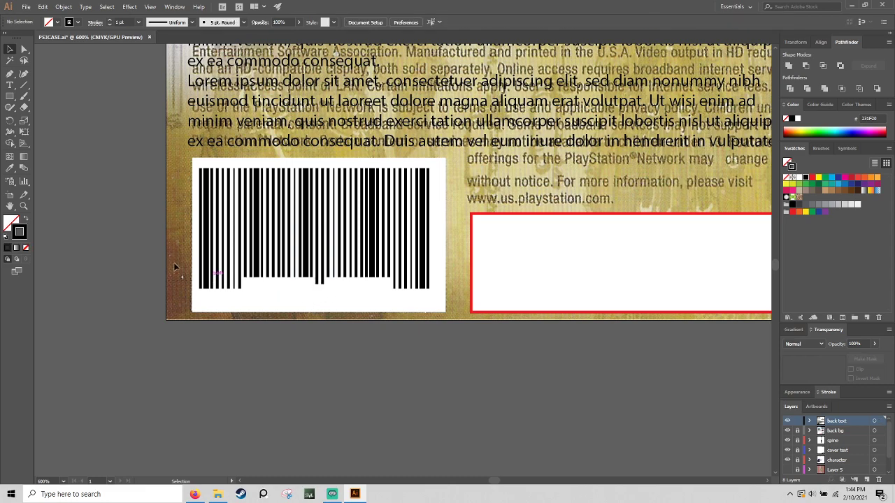
Add the digits "5432684" in a text box beneath the shortened lines on the left half of the barcode
click(10, 85)
drag(245, 281, 312, 299)
text(54326)
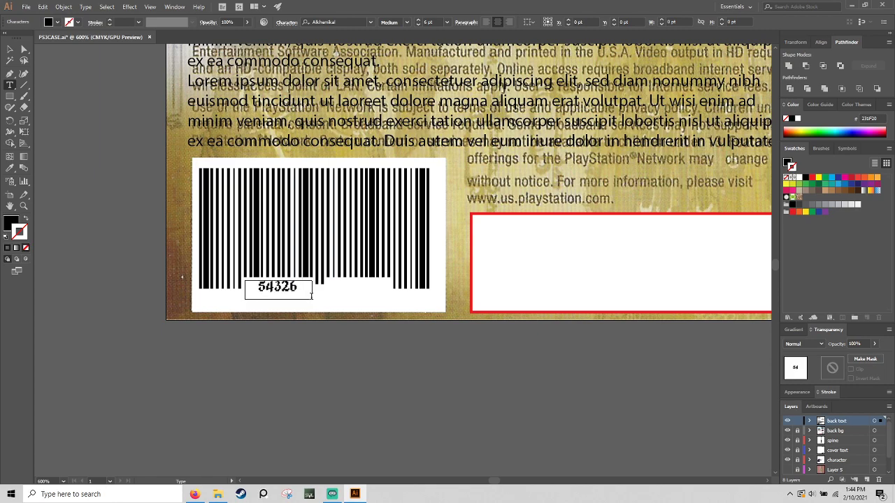
text(8r)
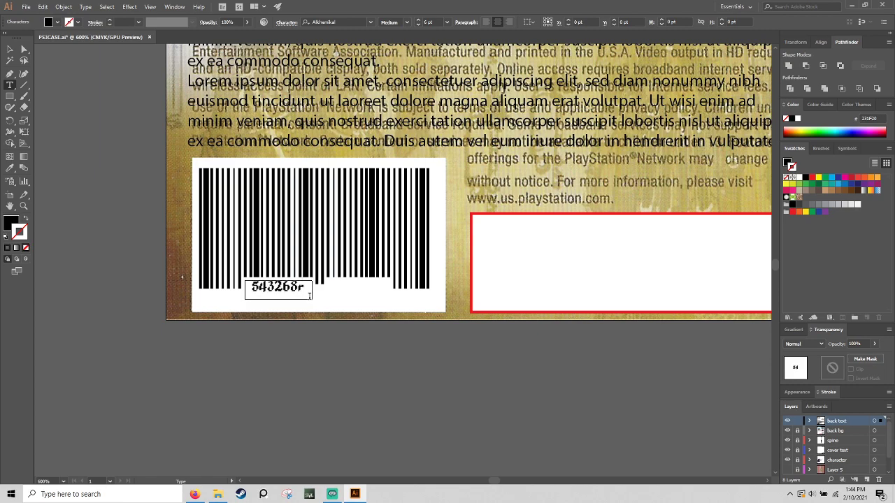
key(BackSpace)
text(4)
Change the font of the barcode digits to Myriad Pro
click(372, 22)
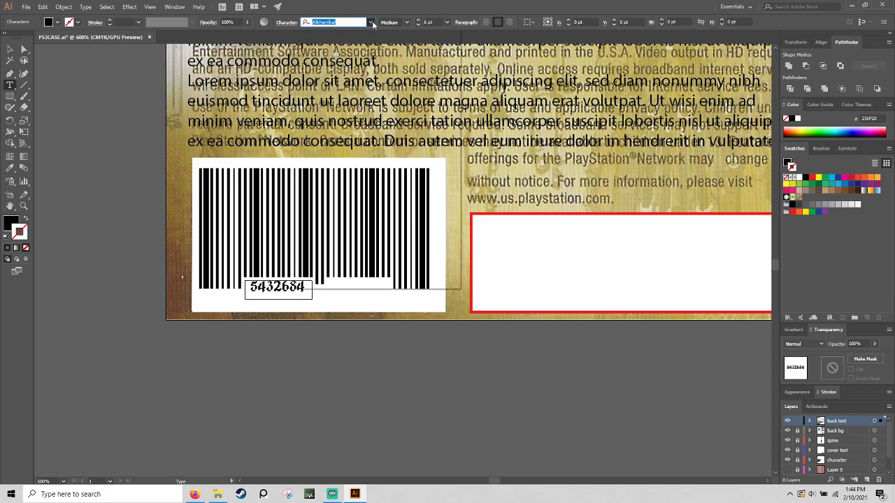
click(370, 59)
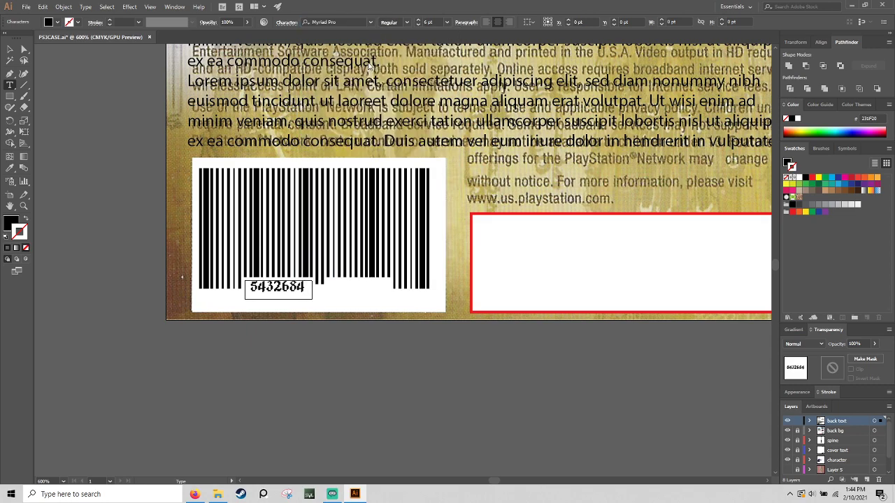
double_click(296, 292)
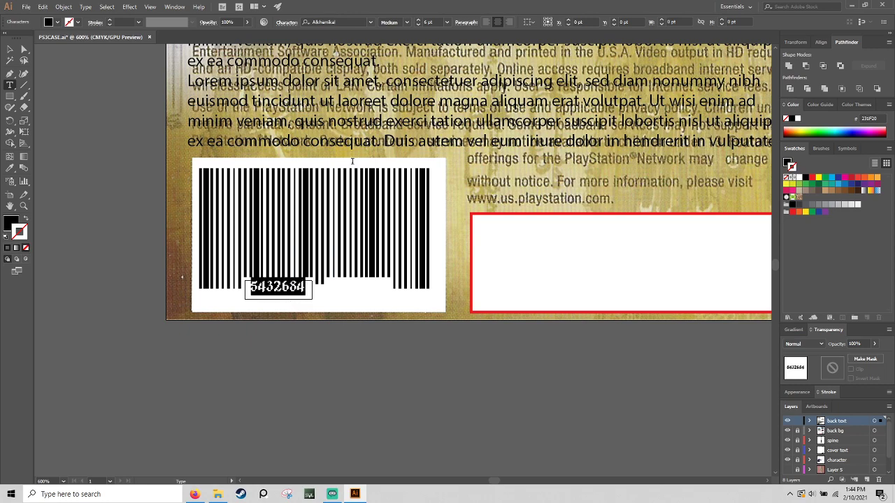
click(359, 22)
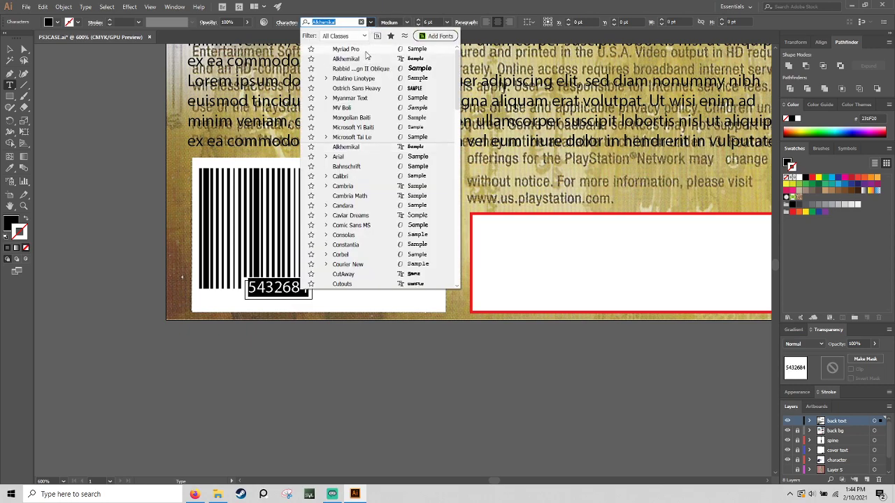
click(364, 50)
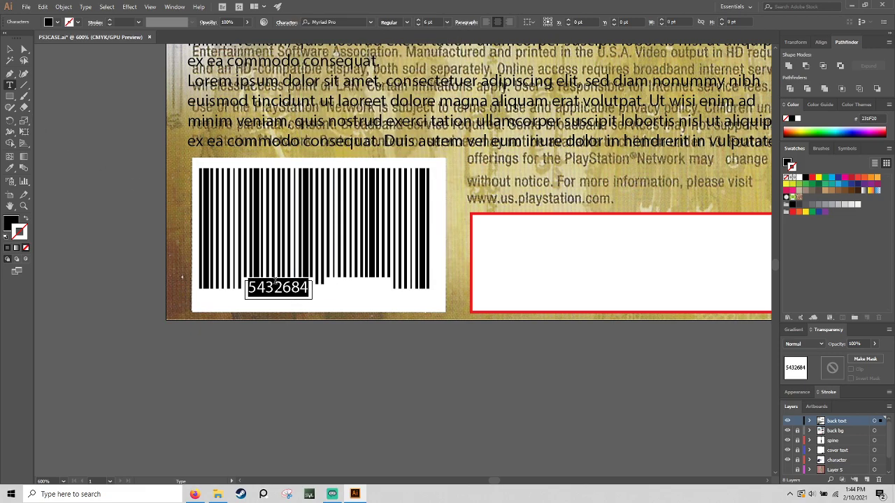
Duplicate the "5432684" digits into the gap beneath the shortened lines on the barcode's right half
click(10, 49)
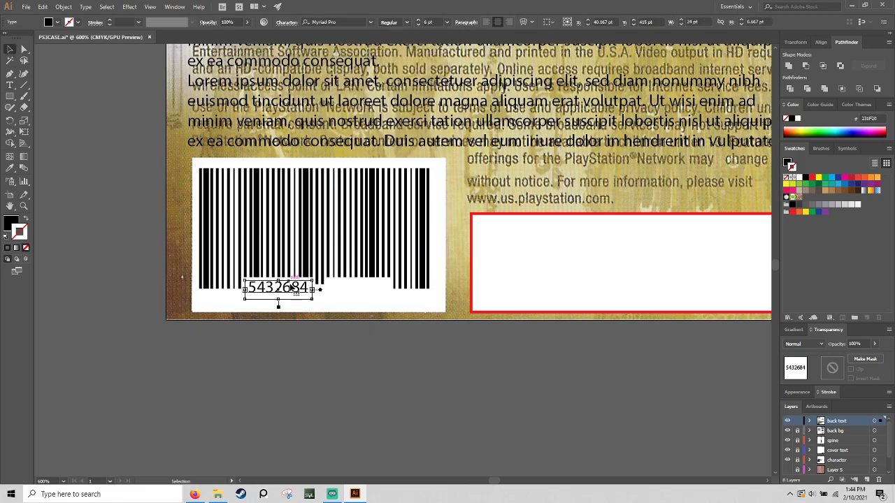
drag(311, 288, 390, 286)
click(442, 256)
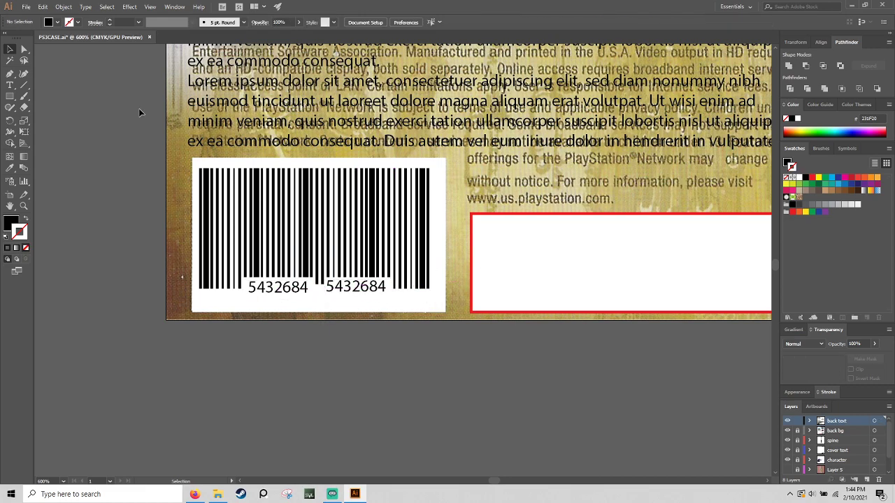
Add a small text box with the single digit "4" in the lower-left corner of the white barcode box
click(10, 85)
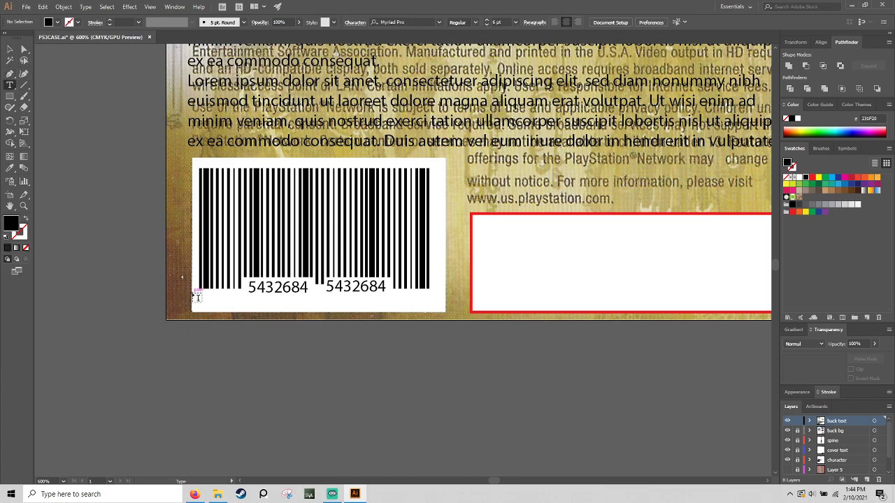
drag(196, 295, 211, 309)
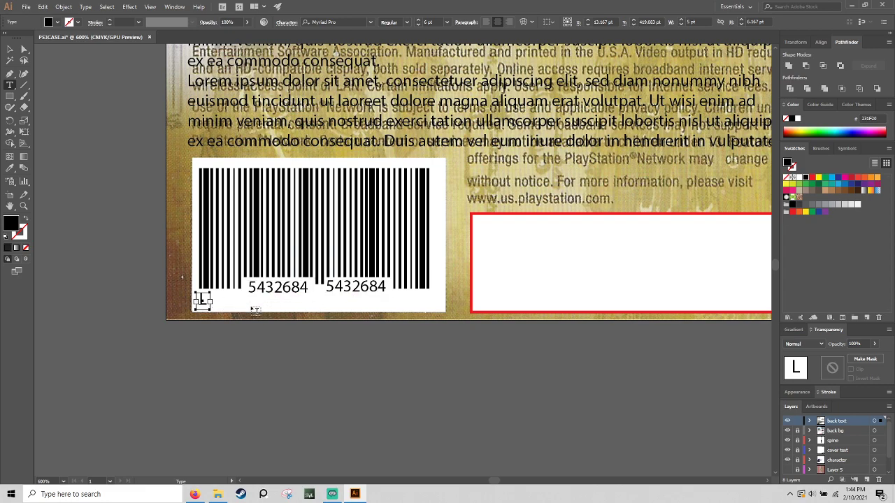
click(250, 306)
key(BackSpace)
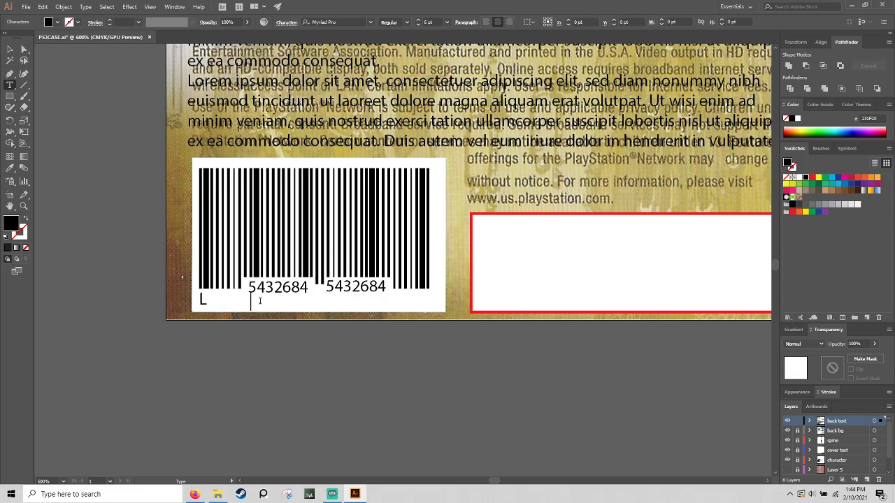
key(ctrl+z)
key(ctrl+shift+z)
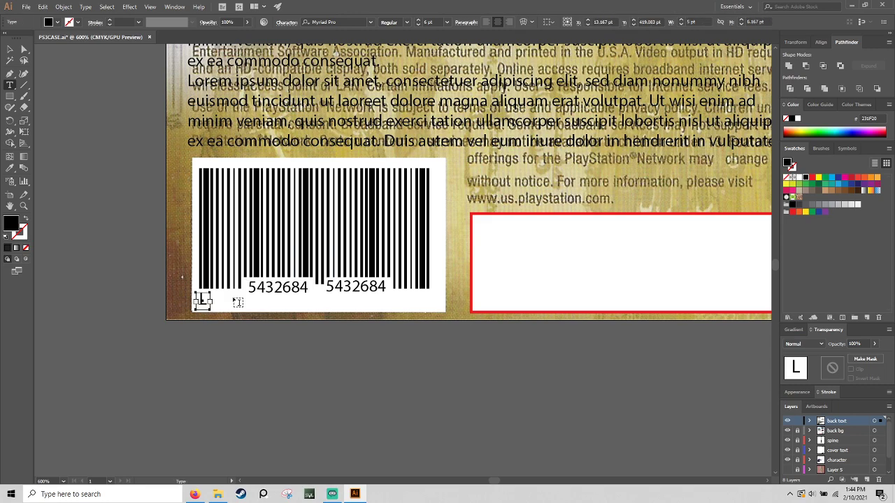
double_click(202, 300)
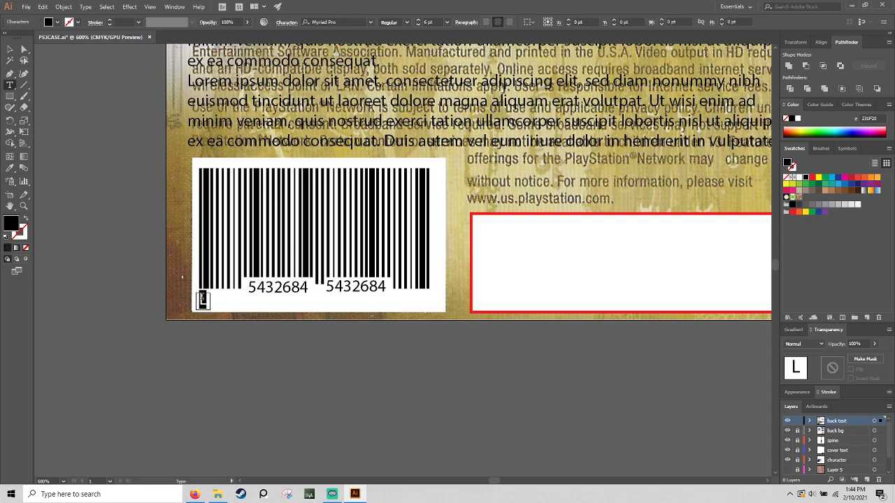
text(4)
Copy the single "4" to the barcode box's lower-right corner and compare the digits with the original beneath back bg
click(10, 49)
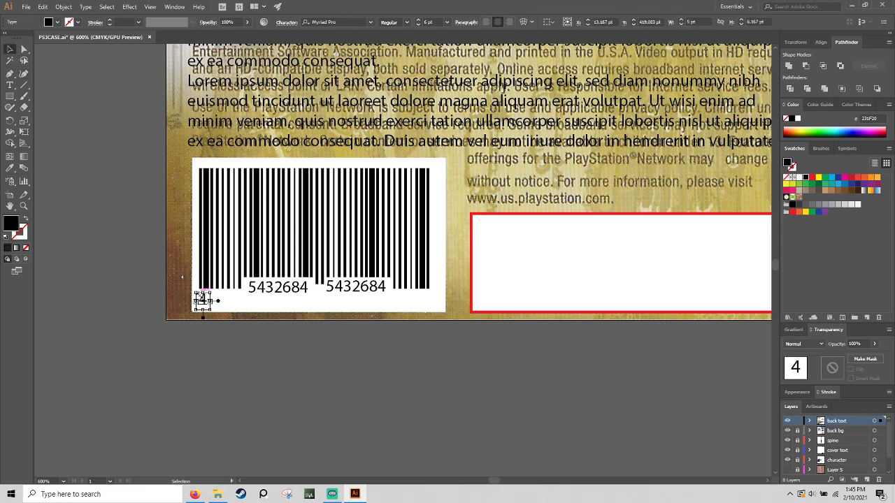
drag(202, 300, 434, 301)
click(432, 343)
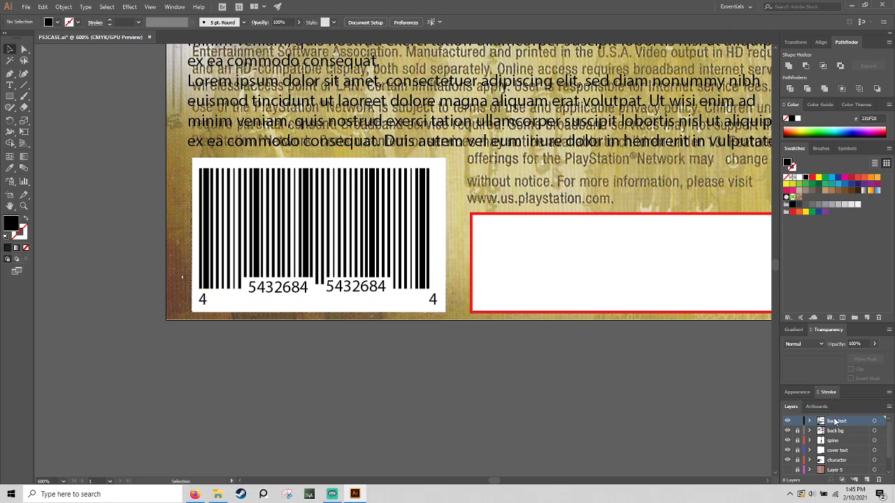
click(787, 430)
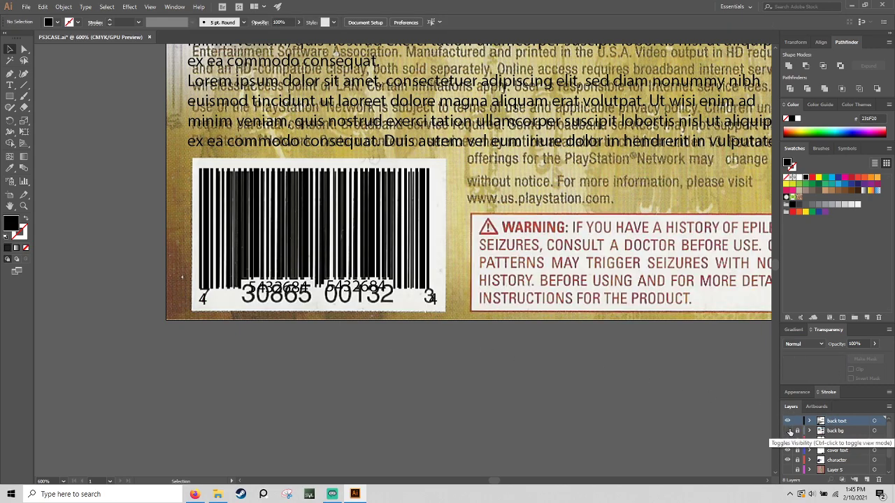
click(787, 431)
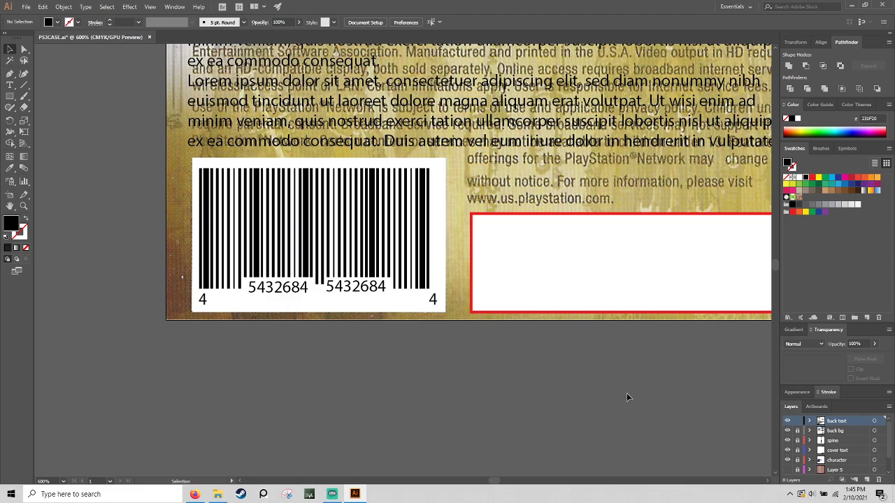
Check the original warning beneath back bg and add a placeholder text box spanning the inside of the red-bordered box
drag(635, 384, 409, 387)
click(788, 431)
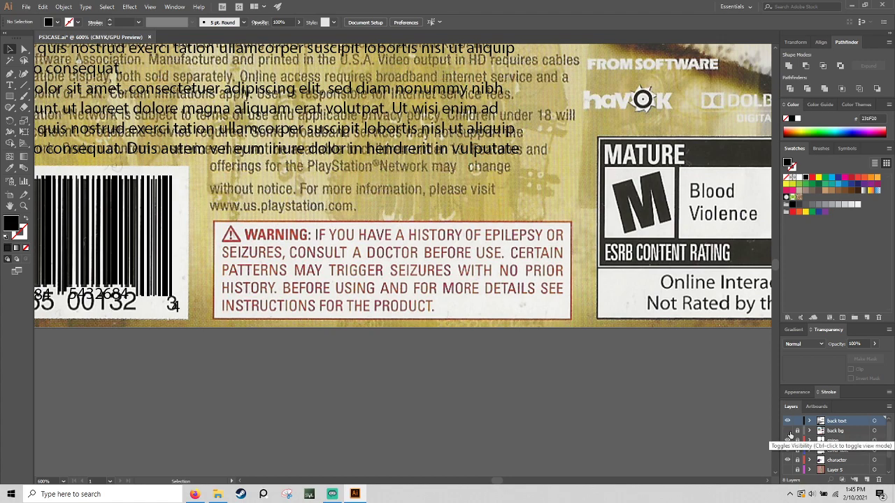
click(788, 433)
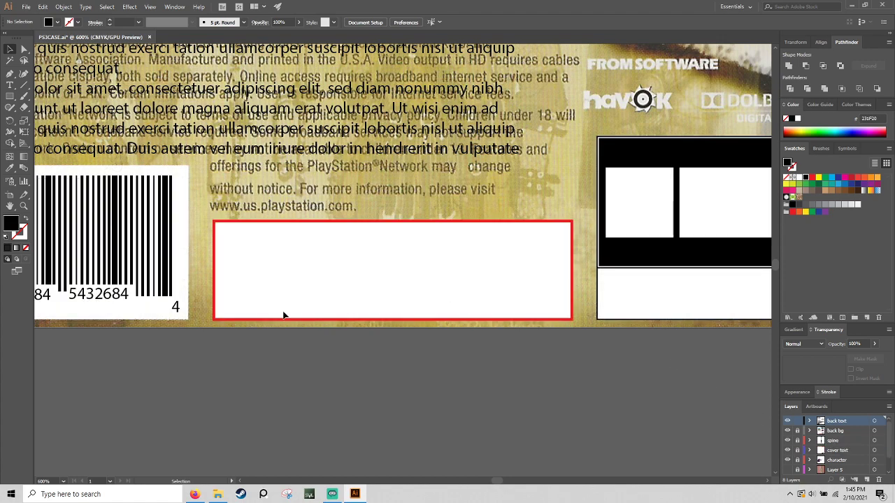
key(t)
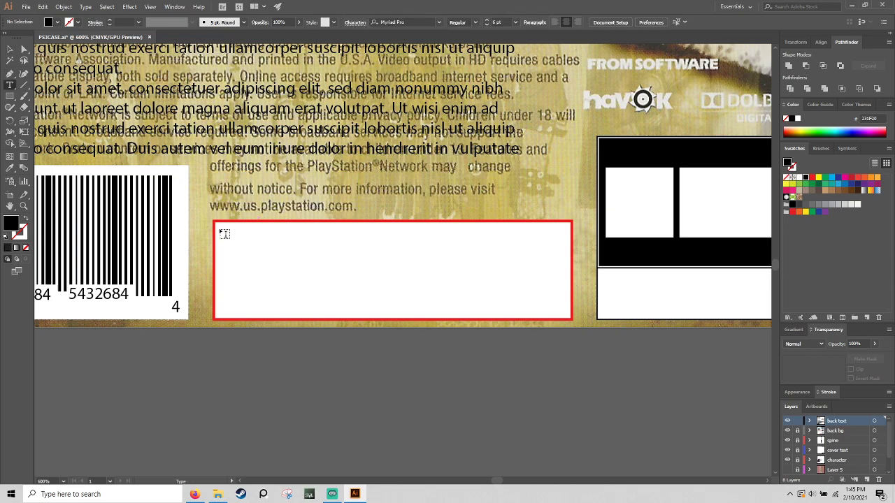
drag(221, 228, 568, 317)
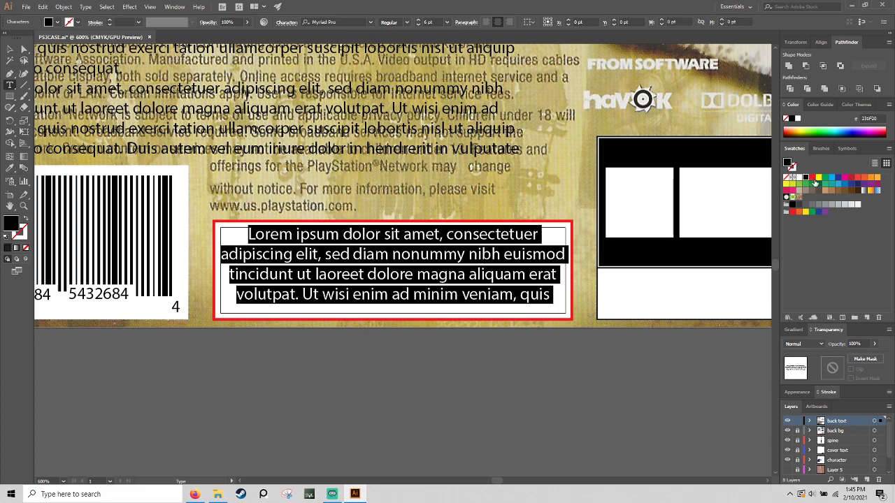
Colour the warning box's placeholder text red and set its font size to 4 pt
click(811, 178)
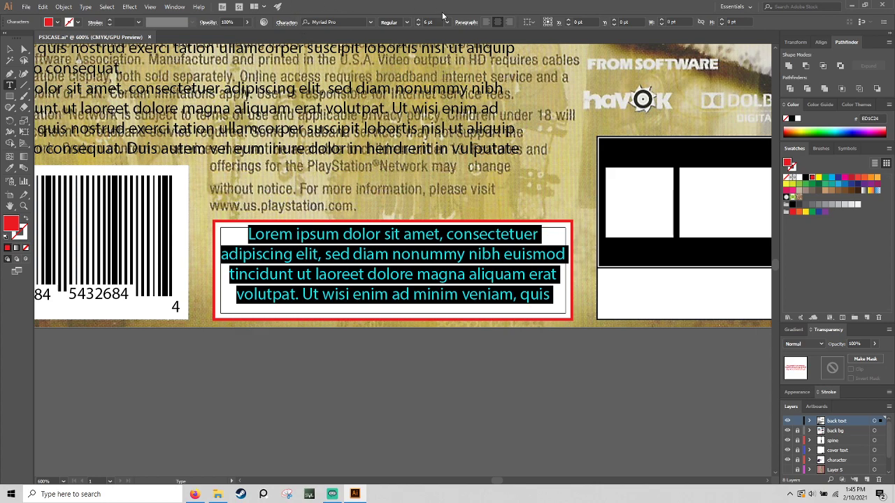
click(420, 25)
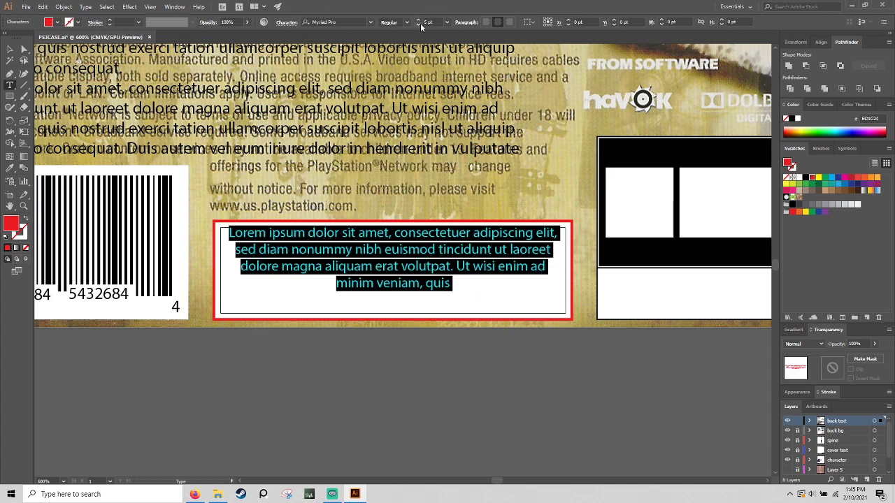
click(421, 26)
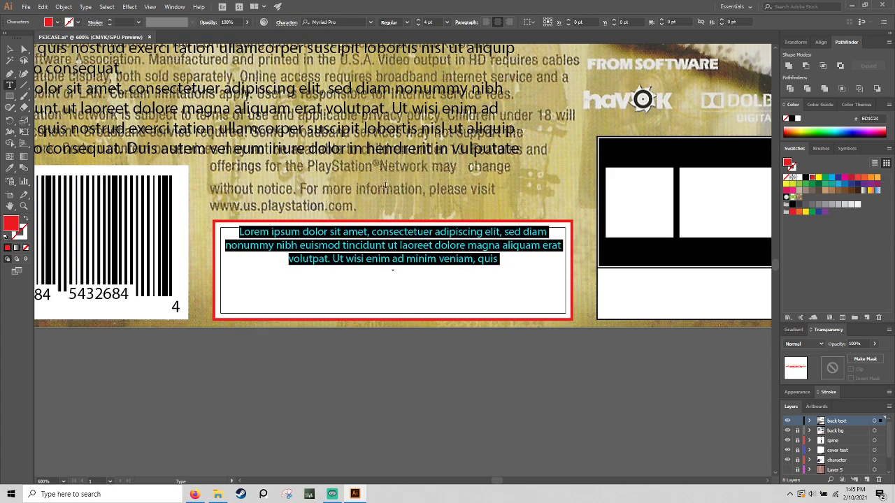
Fill the rest of the warning text box with placeholder text and nudge it slightly down inside the red border
right_click(375, 253)
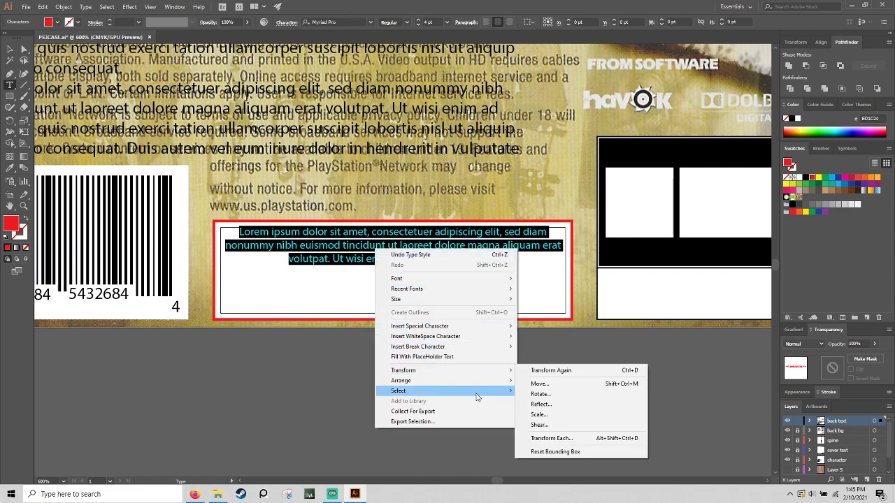
click(476, 357)
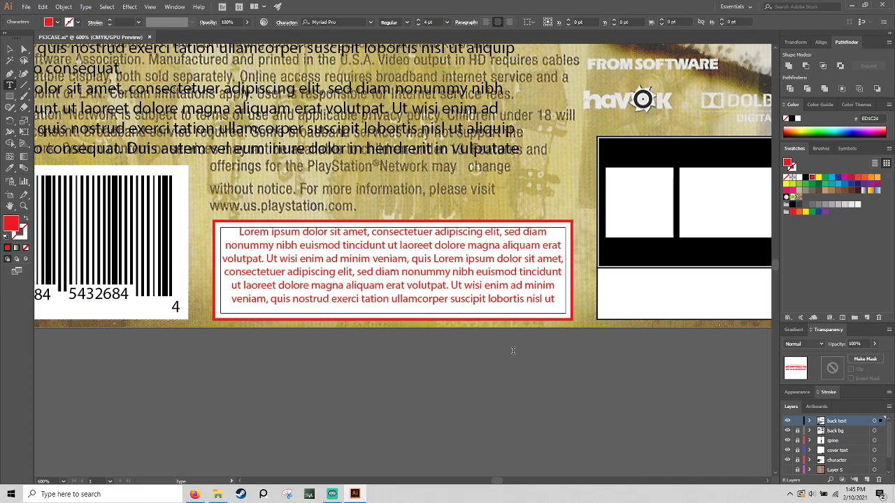
key(BackSpace)
click(10, 49)
click(249, 259)
click(362, 344)
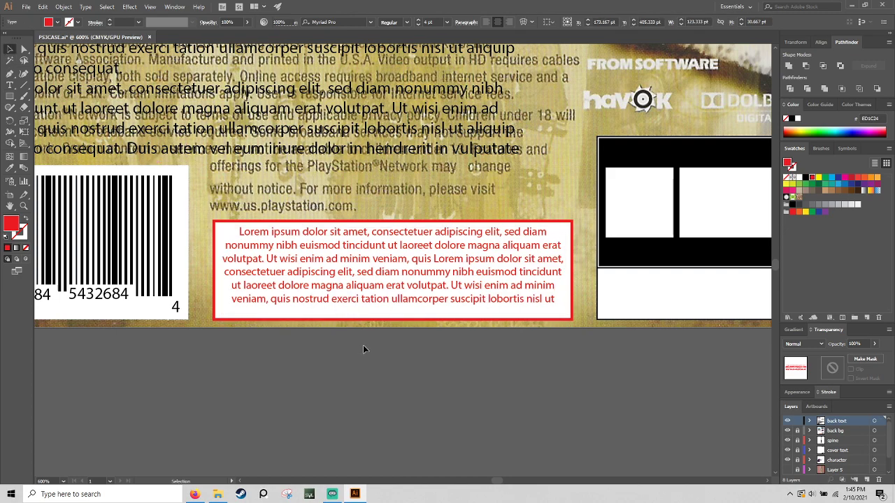
click(459, 310)
key(Down)
click(483, 345)
Check the original rating label beneath back bg, then add "CUTE" in white to the rating box's upper black strip
drag(524, 371, 249, 430)
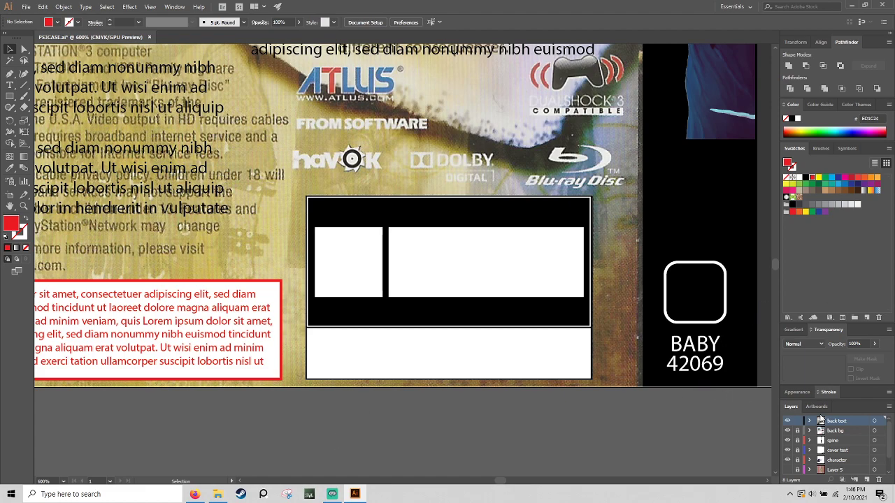
click(787, 431)
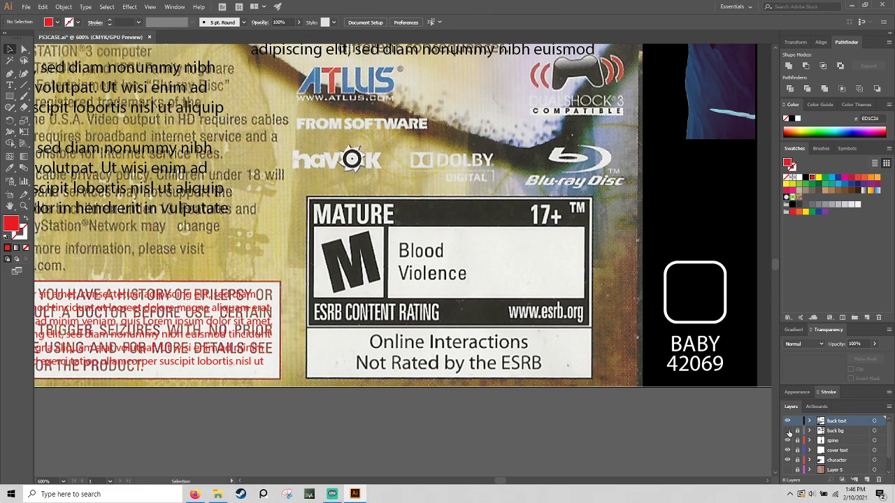
click(787, 431)
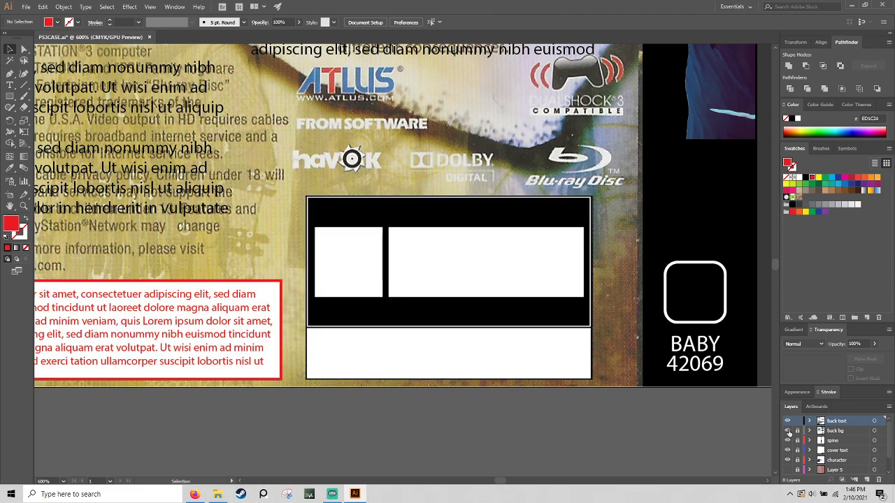
click(10, 84)
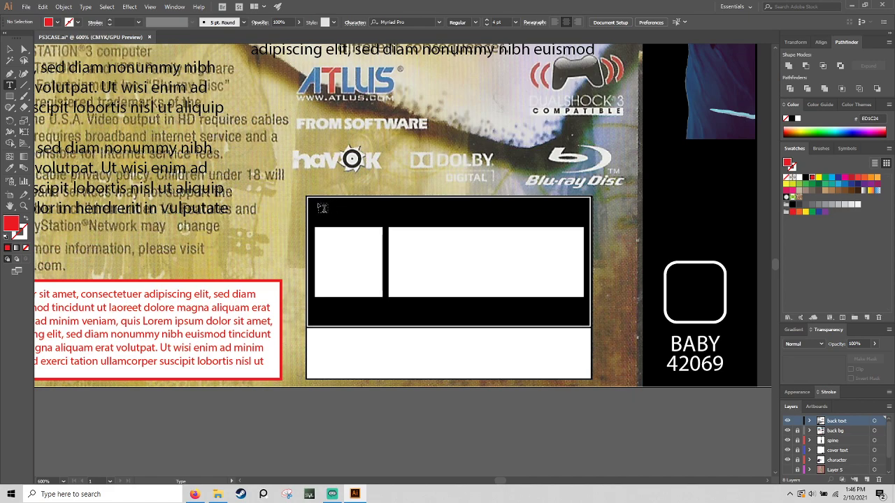
drag(327, 206, 363, 229)
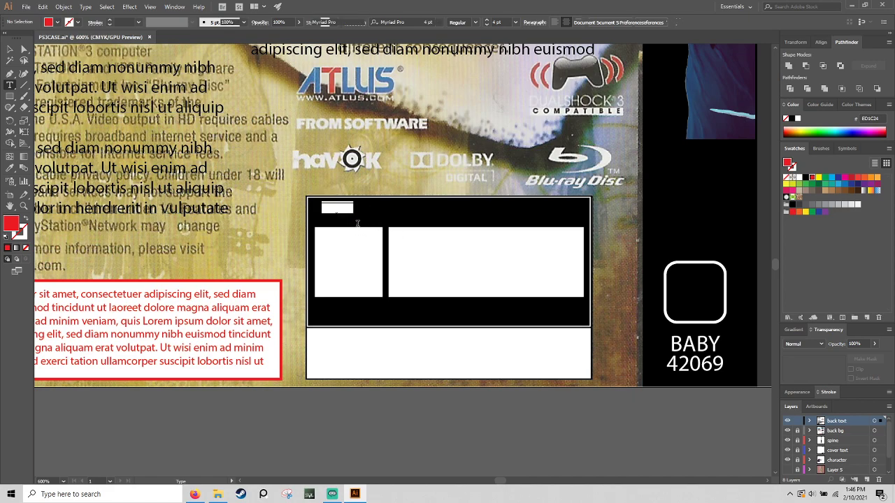
text(cUTE)
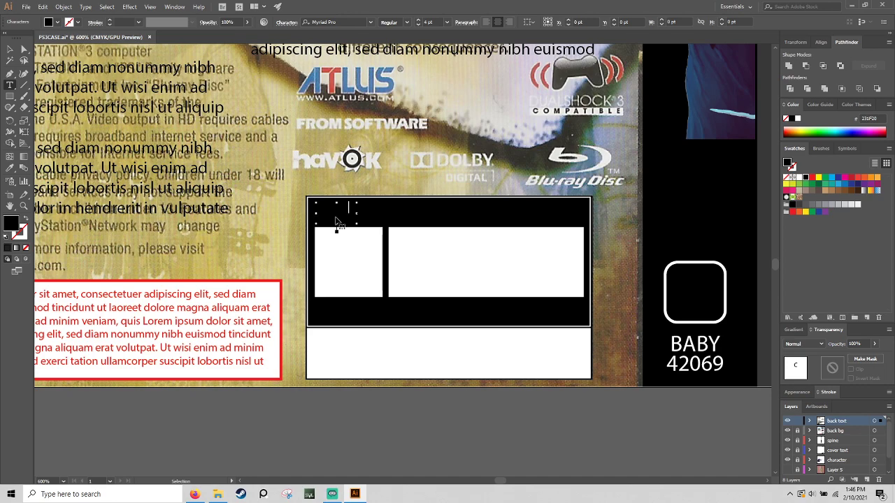
click(798, 177)
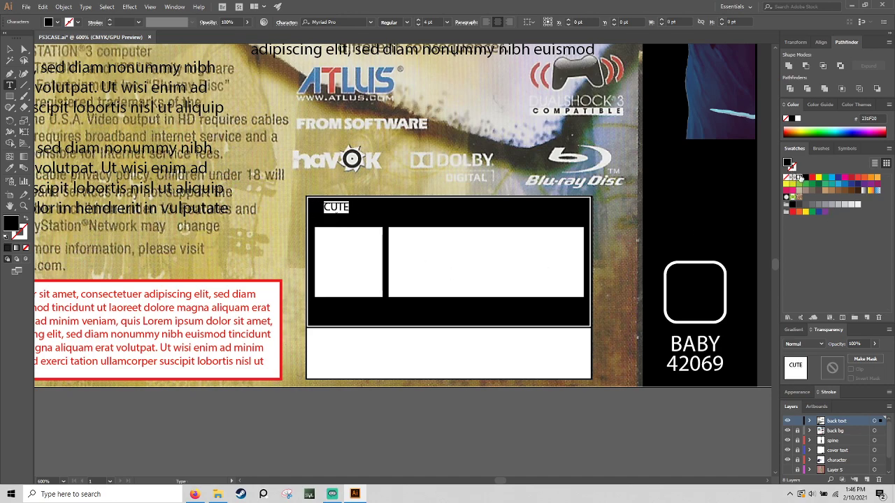
Set the rating box's "CUTE" text to 8 pt and make the whole word fit in the black strip
click(418, 20)
click(418, 21)
click(418, 20)
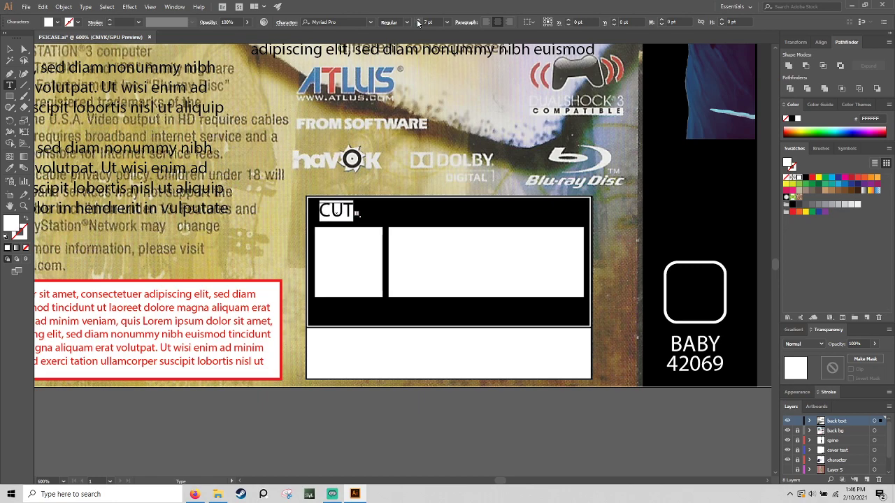
click(418, 20)
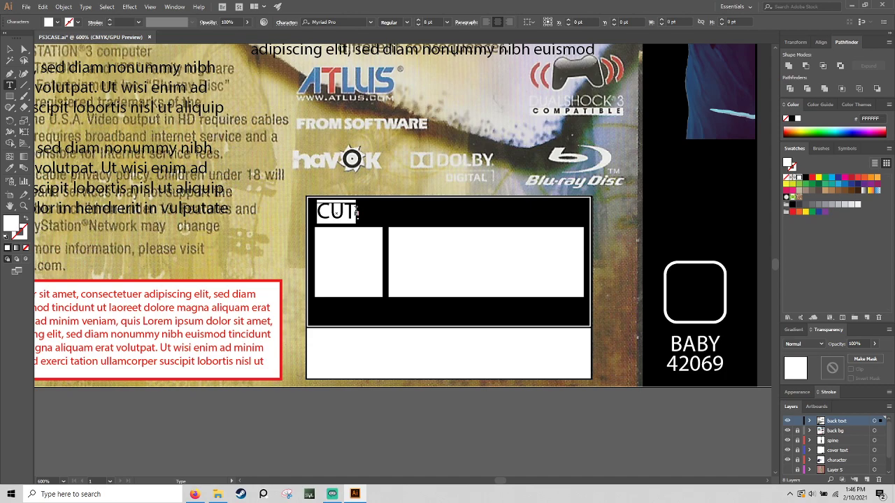
key(ctrl+shift+a)
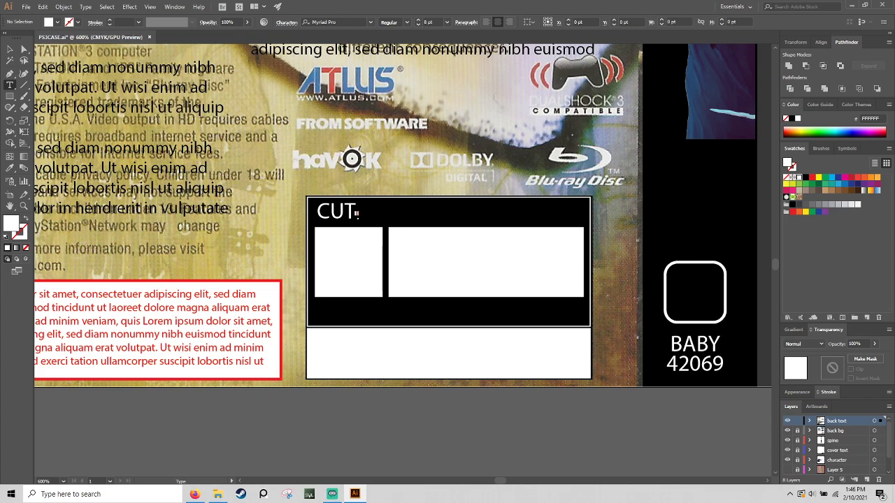
click(10, 49)
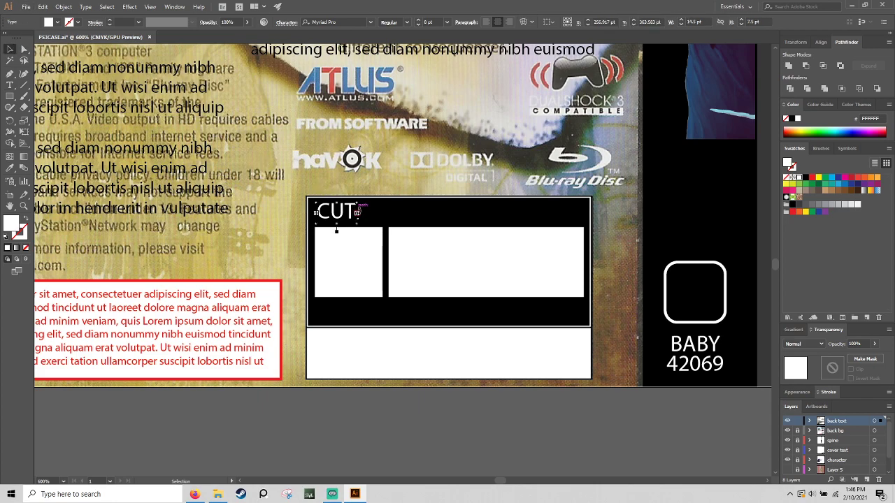
double_click(358, 214)
text(E)
click(395, 220)
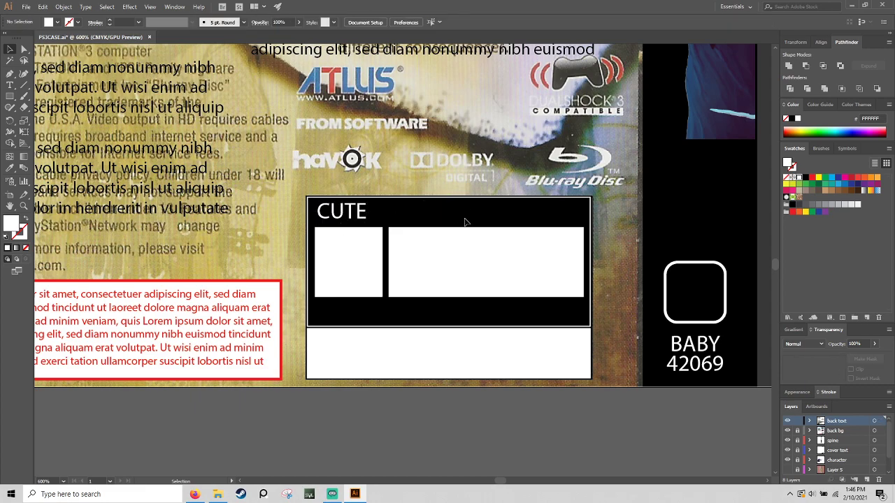
Identify the layer holding the front cover's rating label, unlock cover text and isolate the rating group
drag(439, 252, 270, 253)
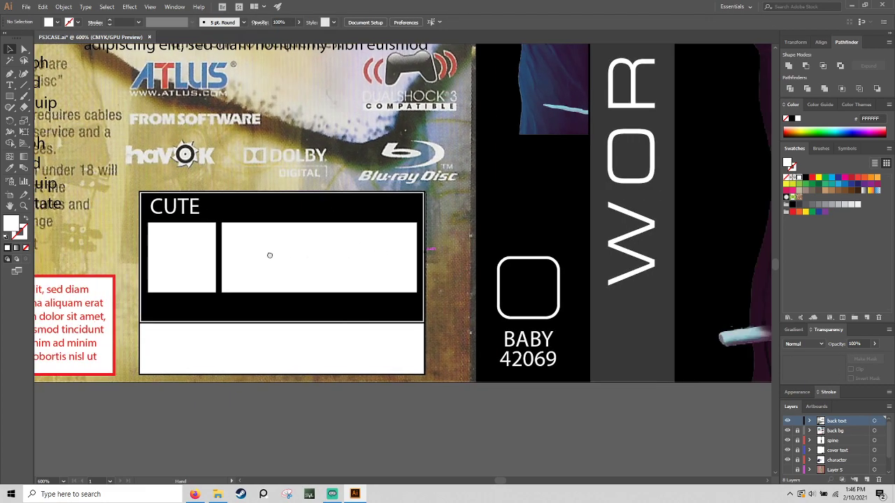
drag(761, 210, 490, 210)
drag(757, 235, 270, 179)
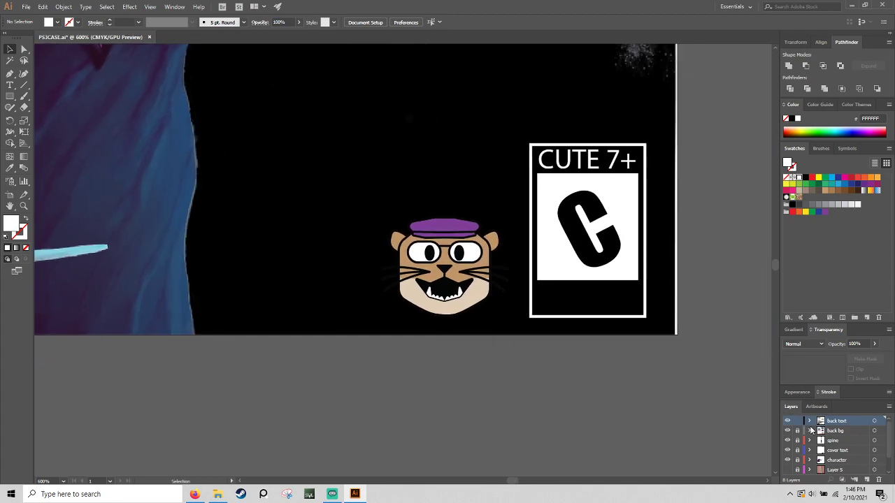
click(788, 451)
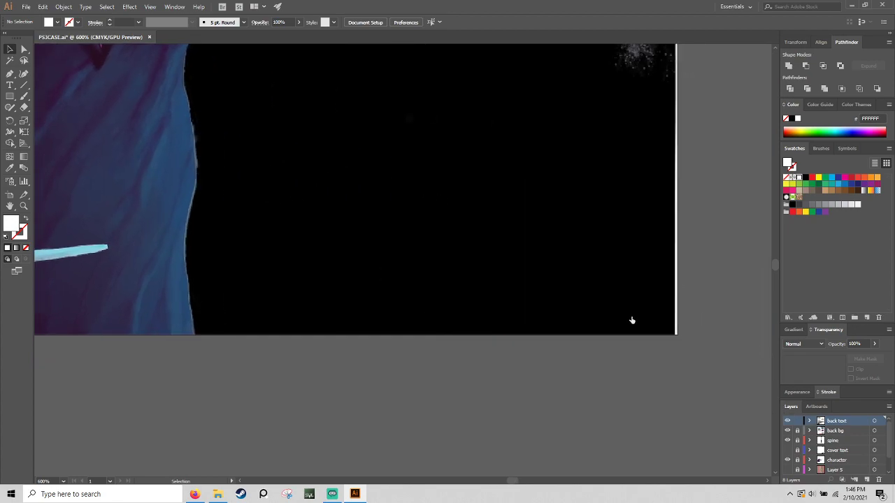
click(790, 452)
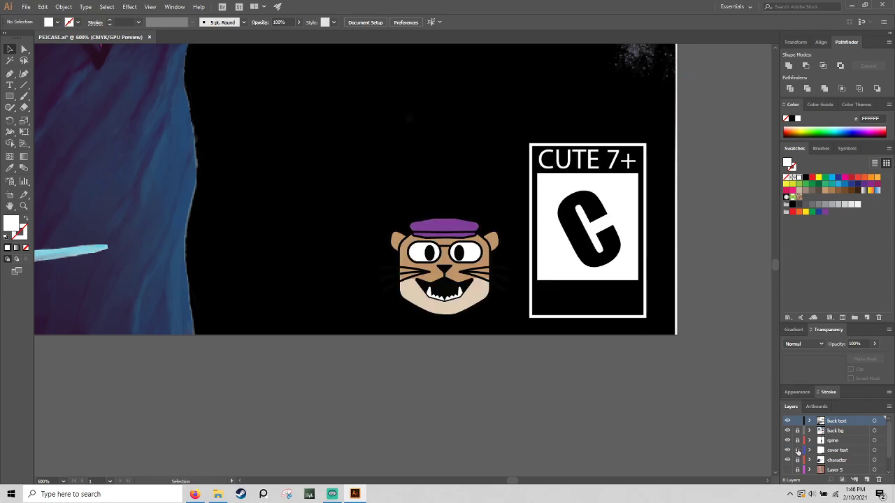
click(597, 260)
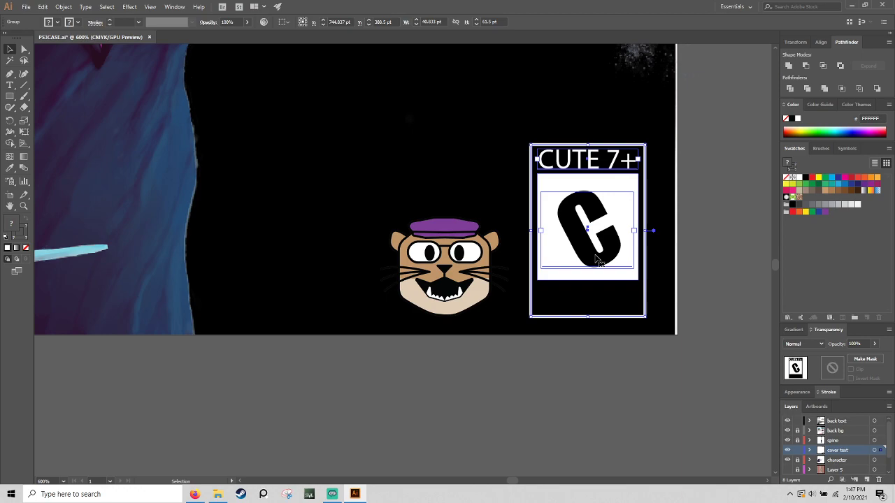
double_click(596, 264)
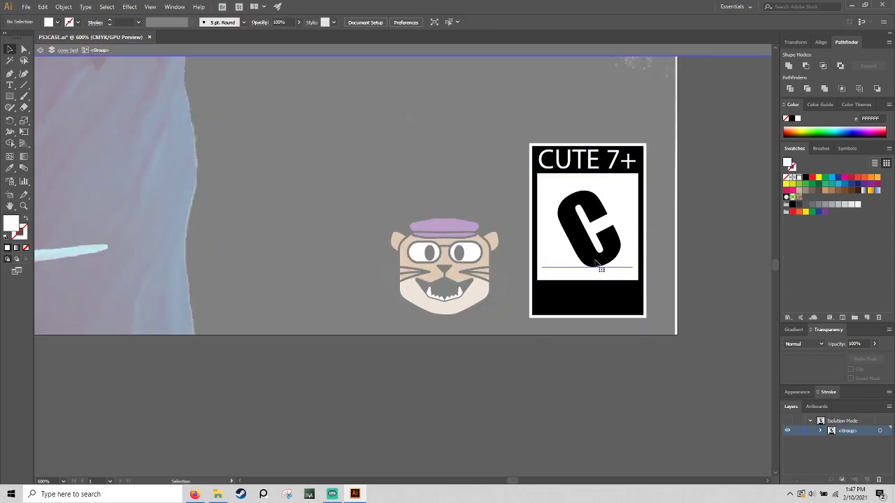
Copy the rating letter "C" onto the back cover rating box's small white square and shrink its text frame to about 24 × 20 pt
click(599, 265)
drag(599, 265, 185, 332)
drag(204, 364, 587, 310)
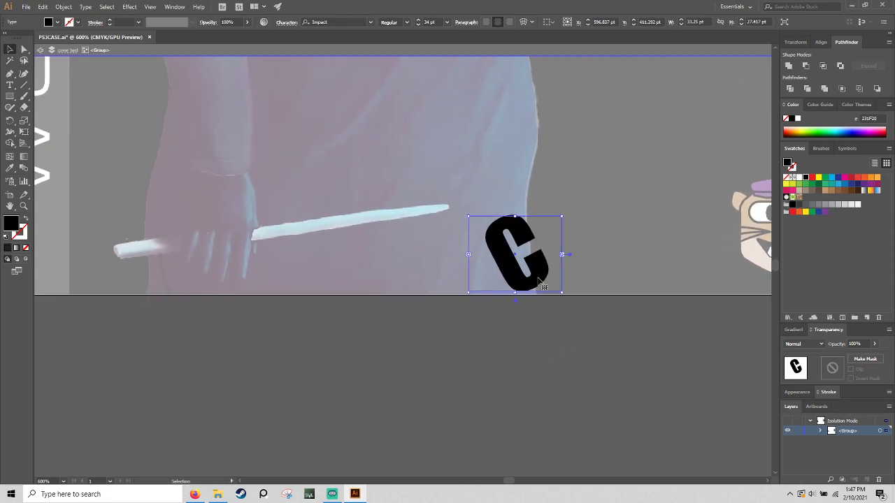
drag(540, 282, 157, 264)
drag(234, 386, 683, 399)
drag(699, 295, 146, 219)
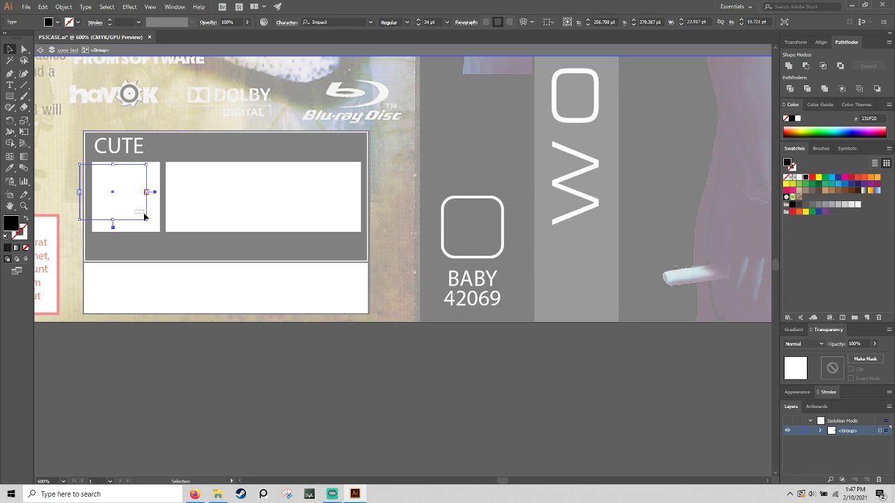
click(146, 216)
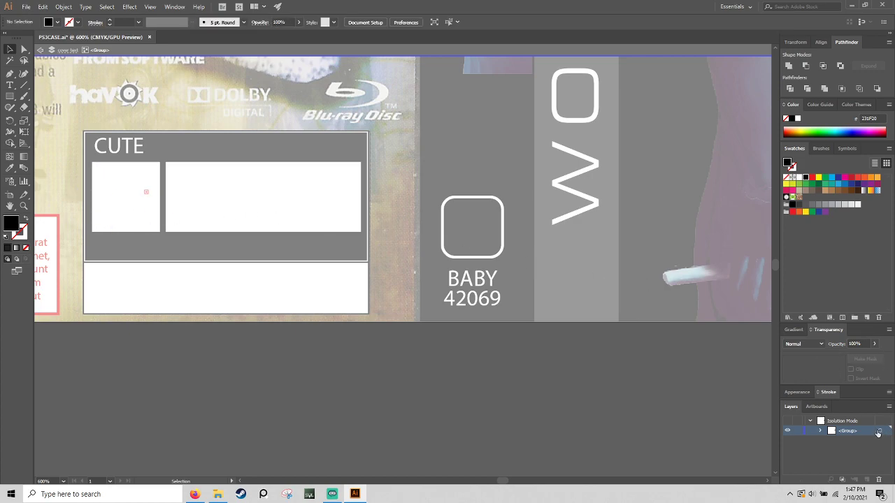
Leave the isolated group and look through the cover text layer's contents for the copied "C"
key(Escape)
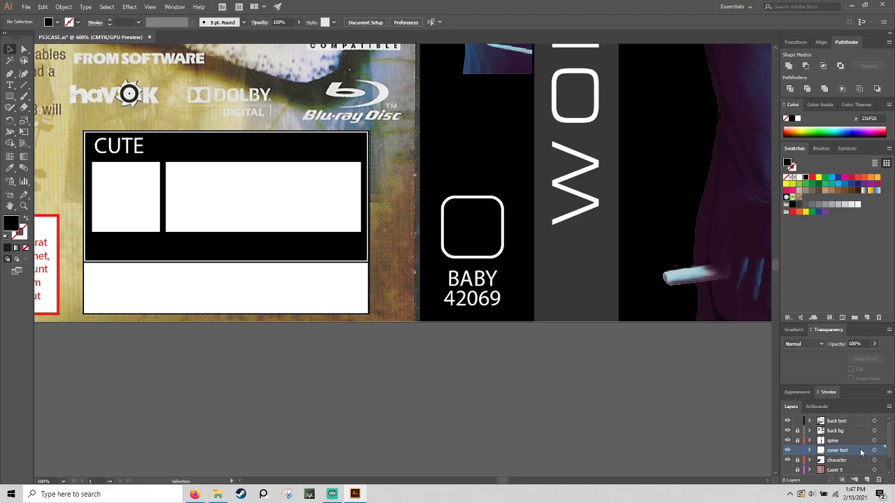
click(874, 452)
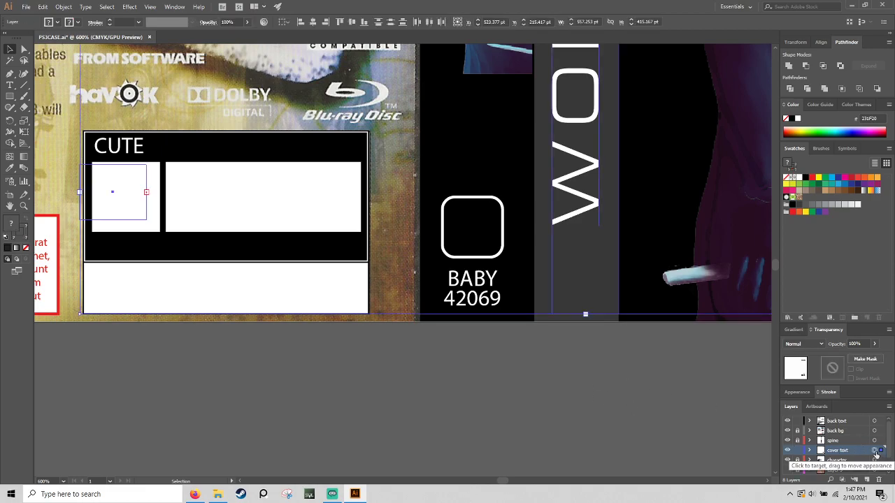
click(809, 451)
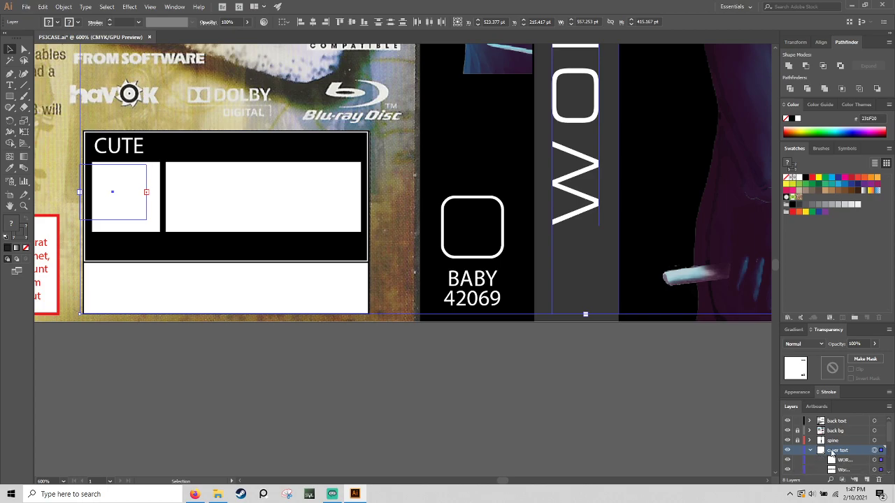
scroll(839, 448, down, 2)
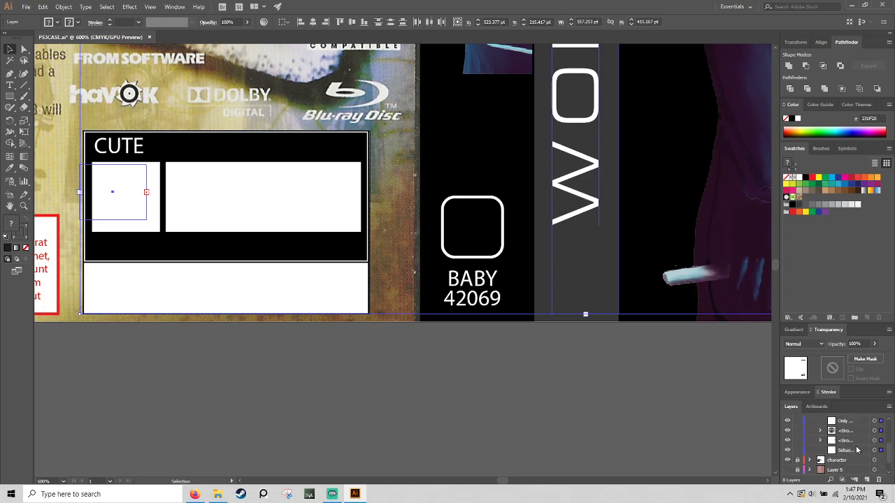
scroll(853, 450, up, 2)
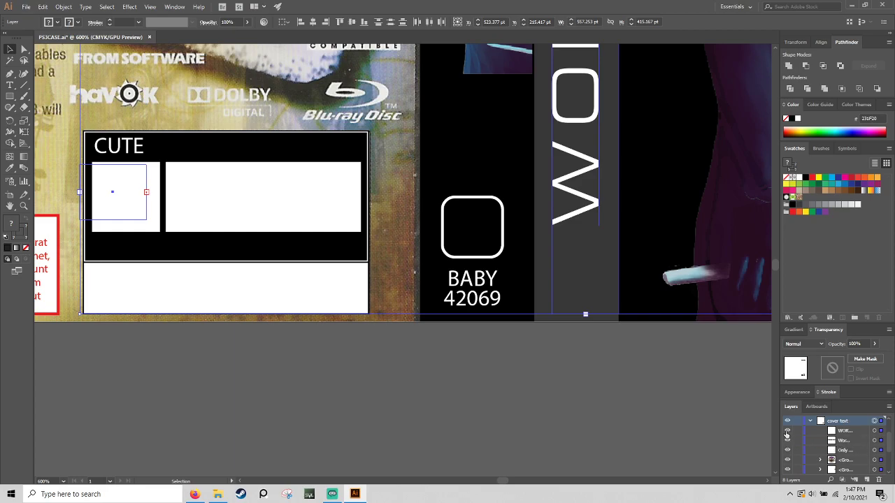
click(114, 203)
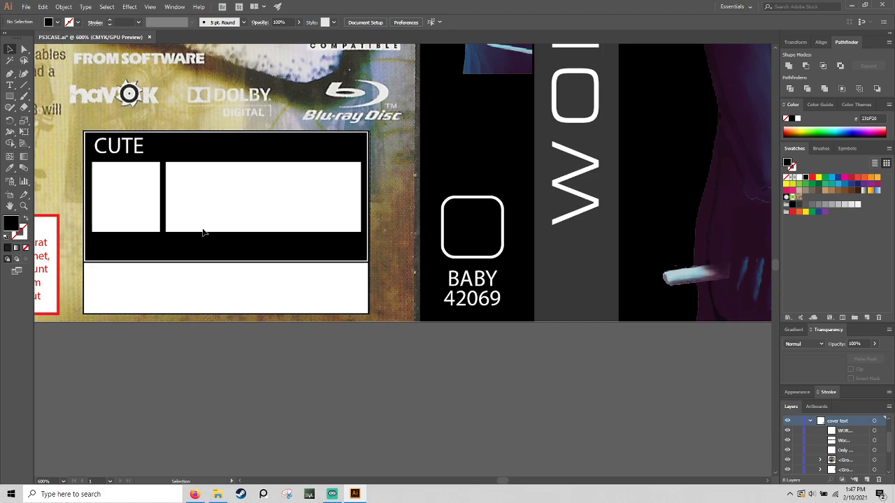
scroll(802, 426, up, 2)
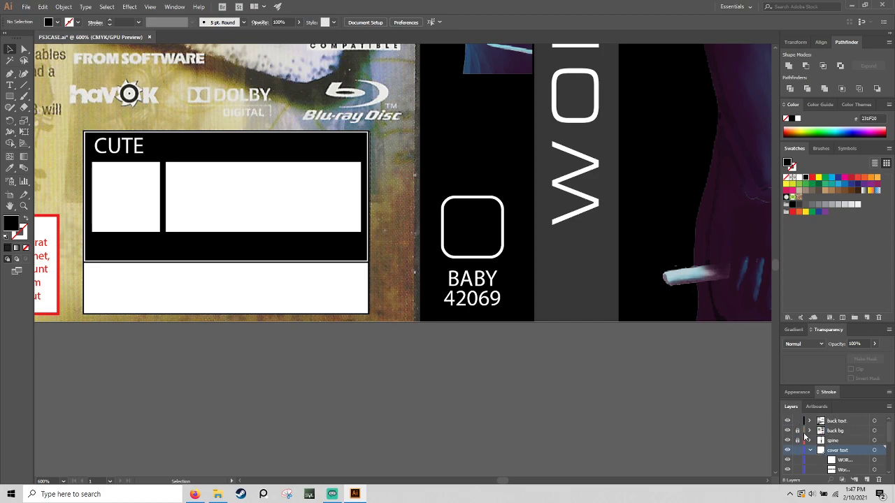
Hide the back bg layer and check the copied "C" frame against the original rating label
click(787, 431)
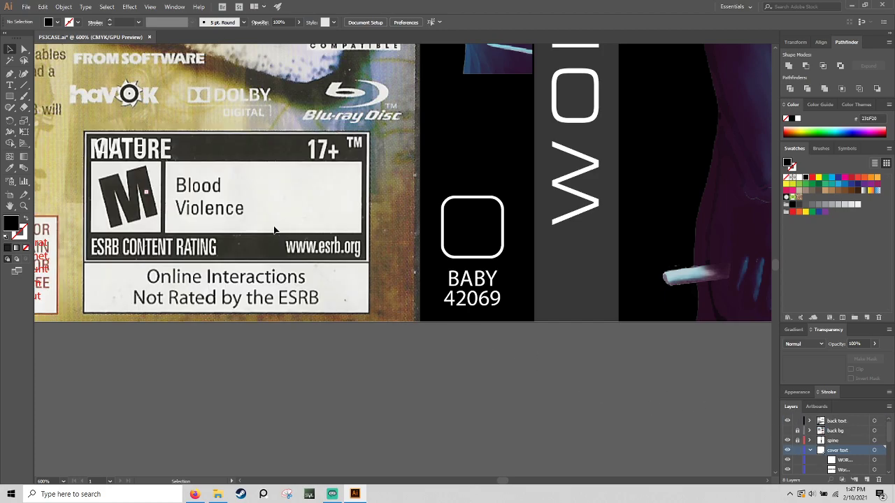
click(148, 198)
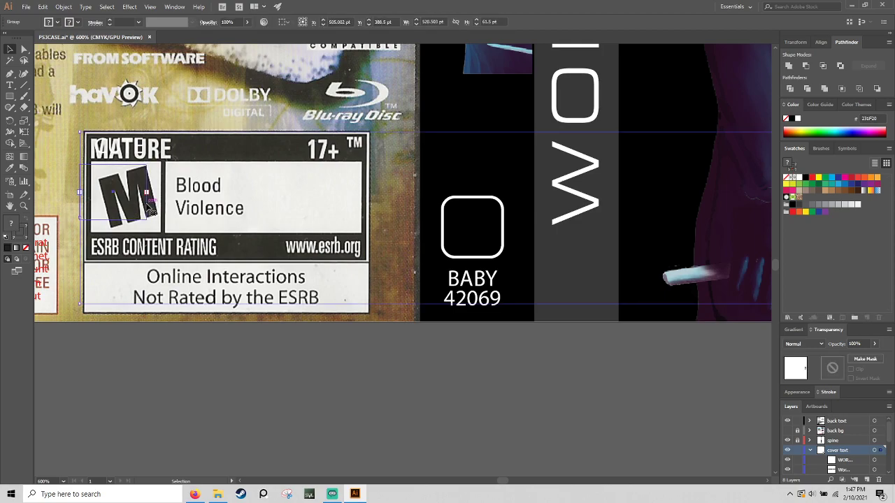
key(ctrl+shift+a)
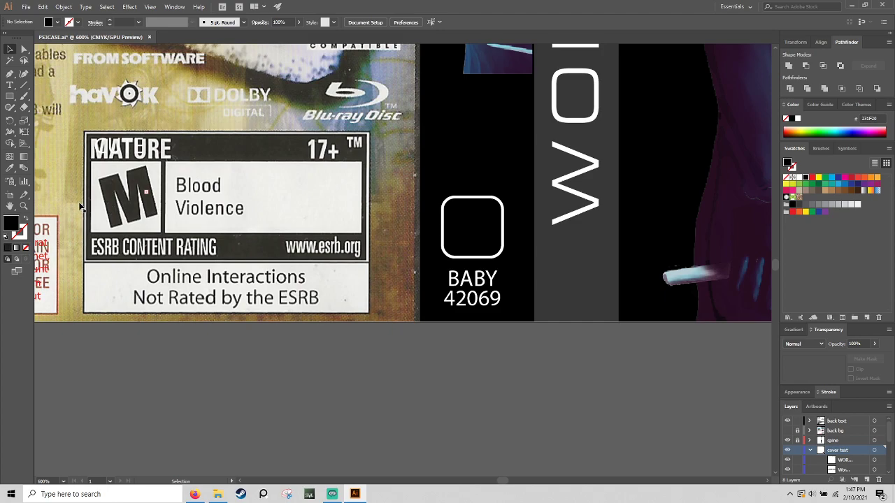
click(148, 201)
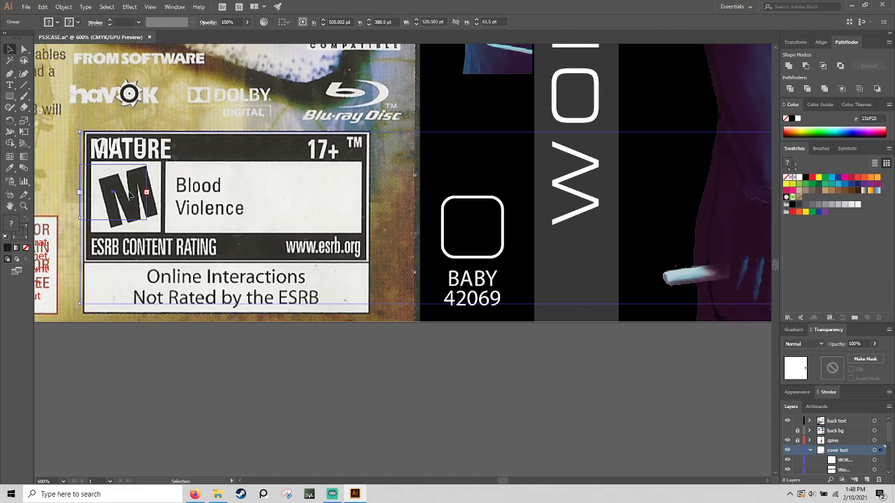
key(ctrl+shift+a)
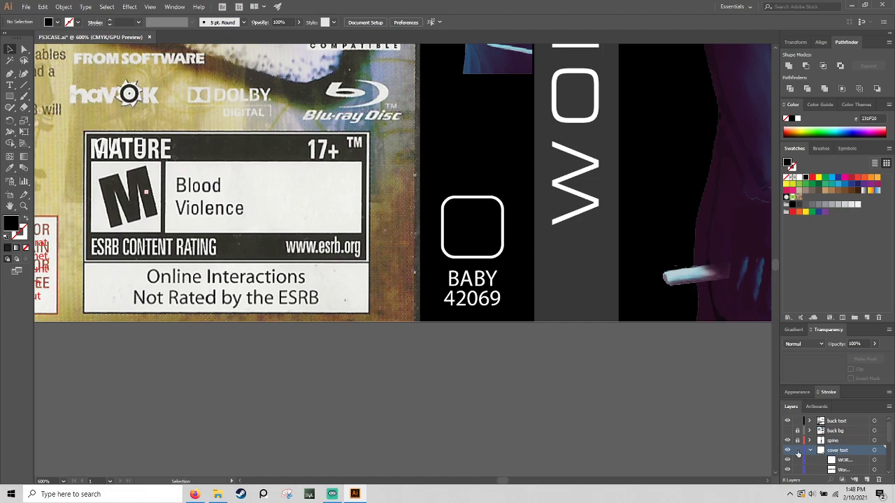
scroll(797, 453, down, 3)
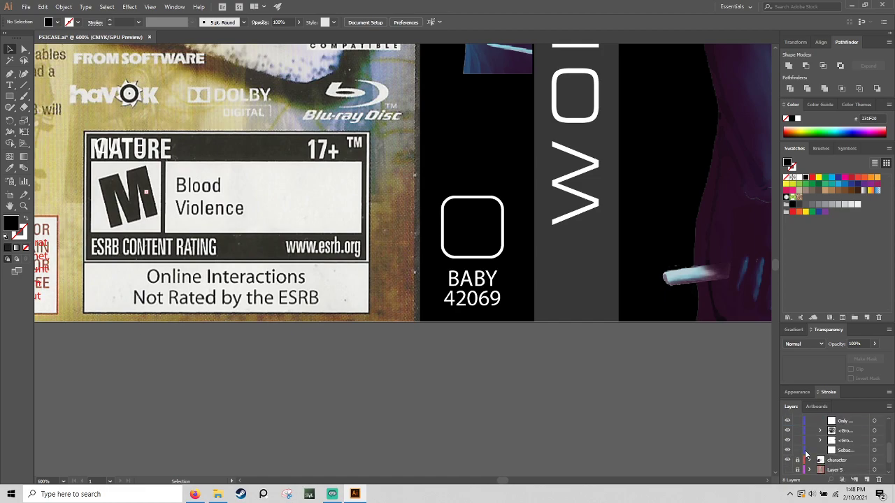
scroll(805, 455, down, 1)
scroll(806, 453, up, 4)
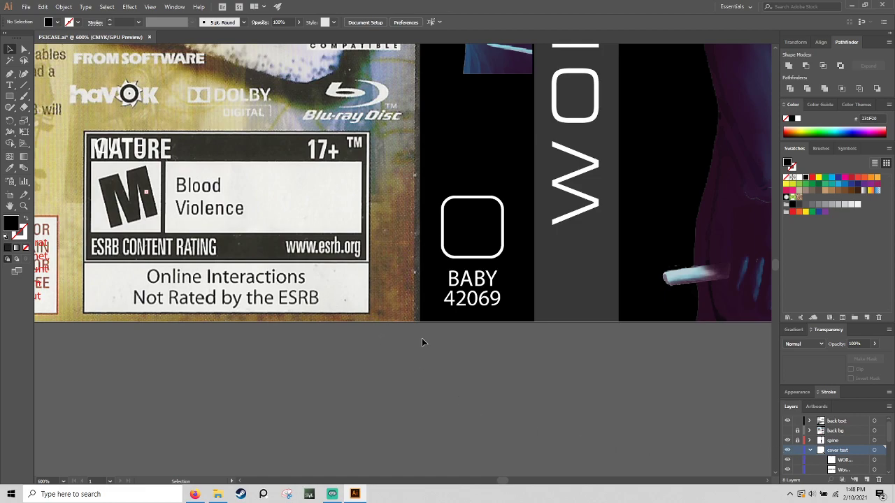
Select the "C" inside the front cover's rating group, keep it at its original position and leave the isolated group
drag(422, 340, 127, 350)
drag(643, 301, 305, 355)
drag(455, 315, 212, 314)
click(529, 249)
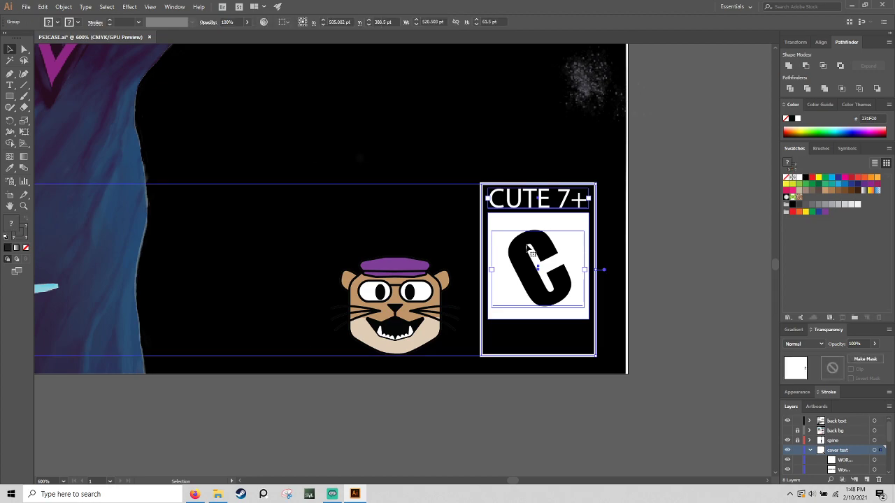
double_click(529, 248)
click(529, 248)
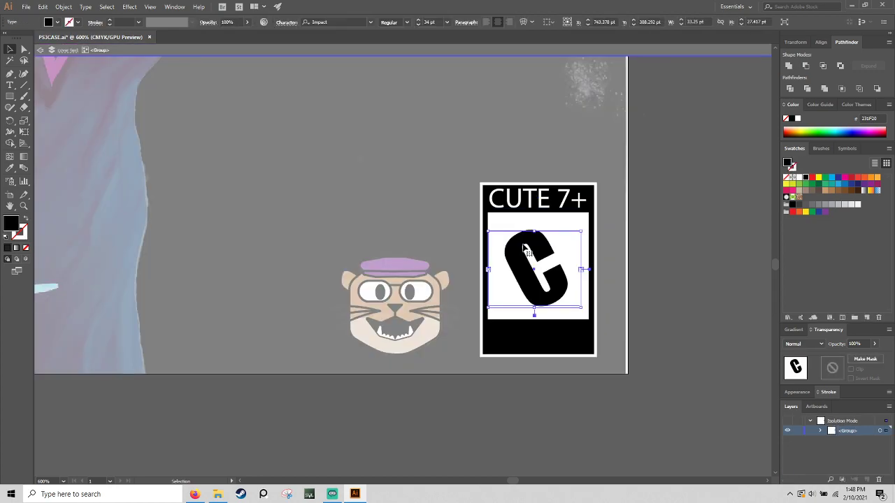
key(a)
key(Right)
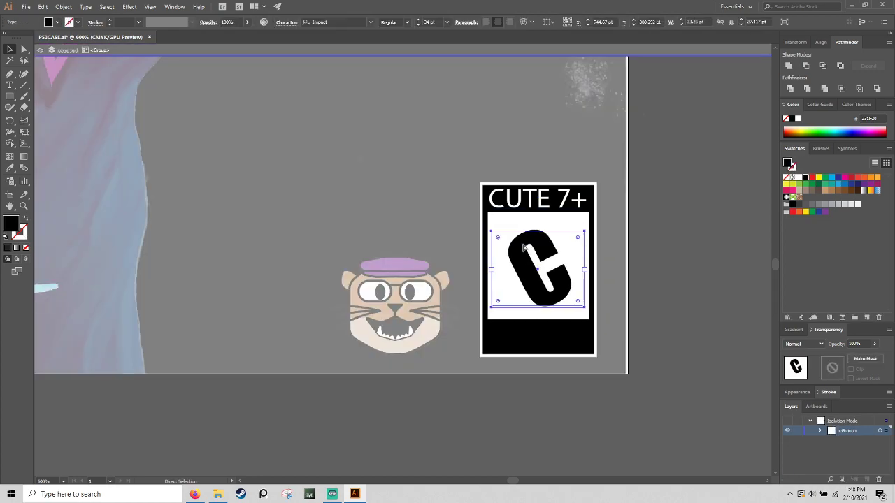
key(v)
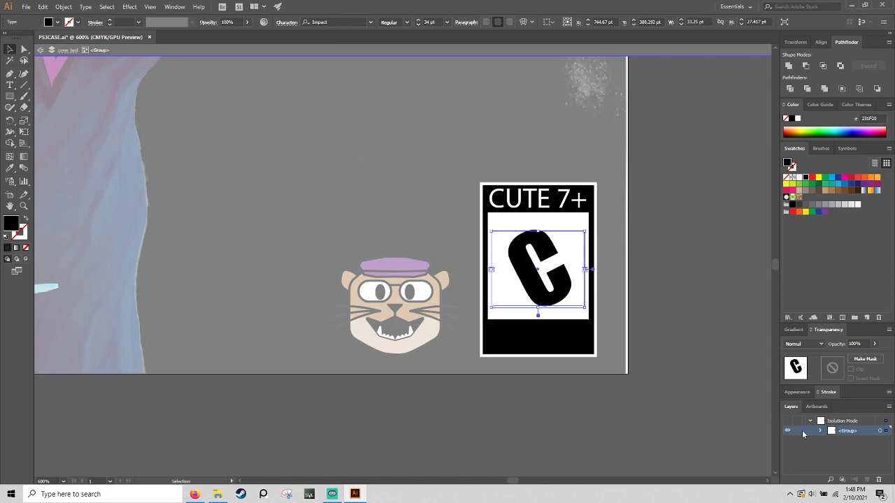
key(Escape)
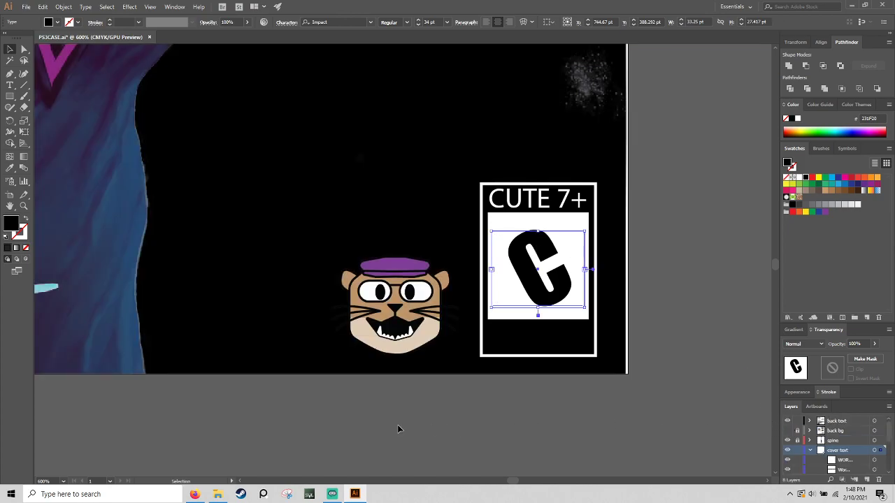
Lock the cover text layer and make back text the active layer for work on the back cover's rating box
click(798, 450)
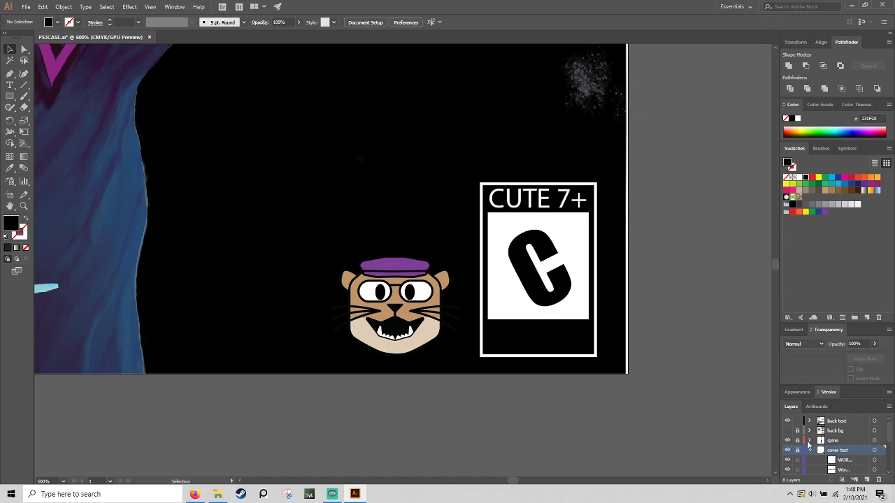
click(837, 421)
drag(589, 446, 816, 304)
drag(279, 303, 449, 304)
drag(237, 356, 594, 357)
drag(497, 356, 695, 347)
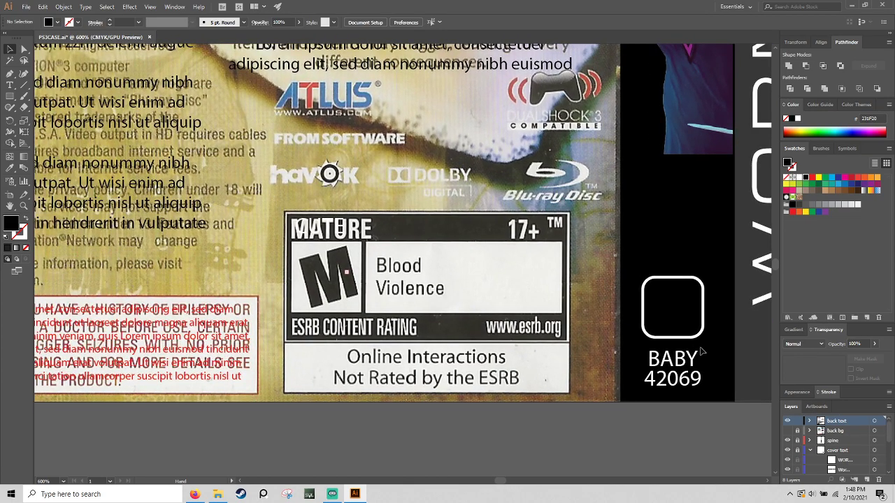
Show the back bg layer, paste the "C" over the rating box's small white square and place it in the back text layer
click(788, 434)
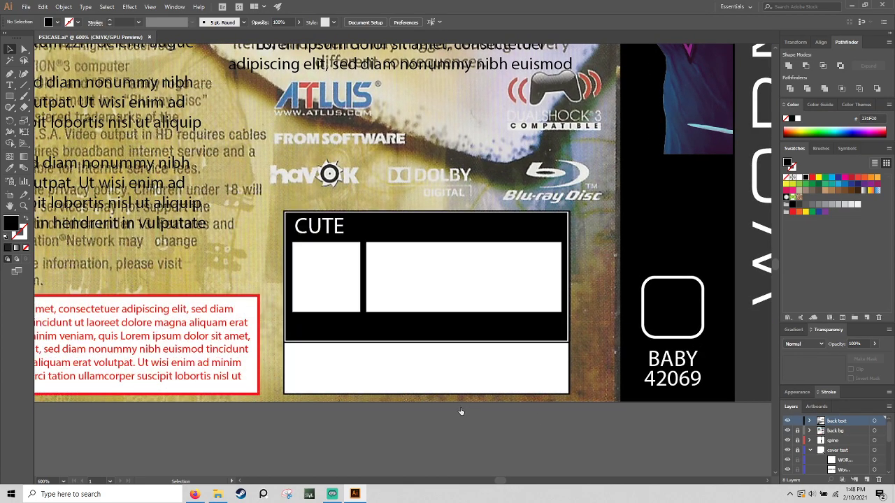
key(ctrl+v)
drag(372, 270, 344, 293)
drag(378, 241, 361, 252)
key(ctrl+z)
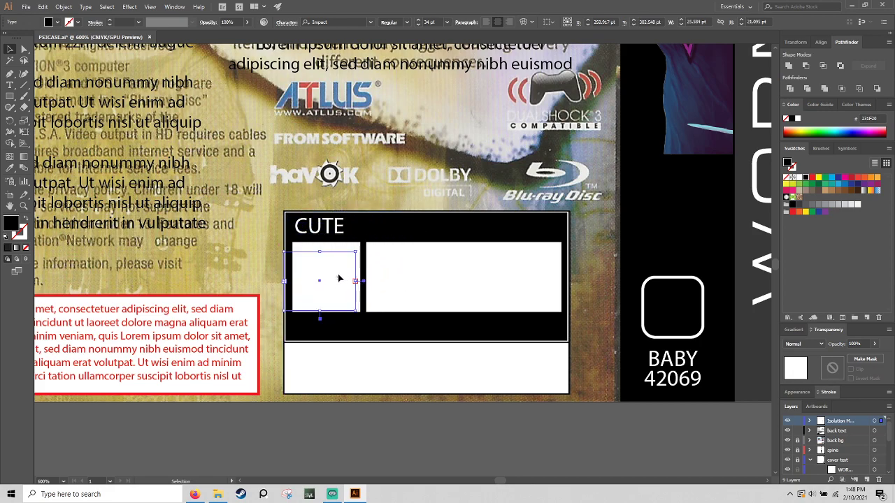
key(ctrl+shift+z)
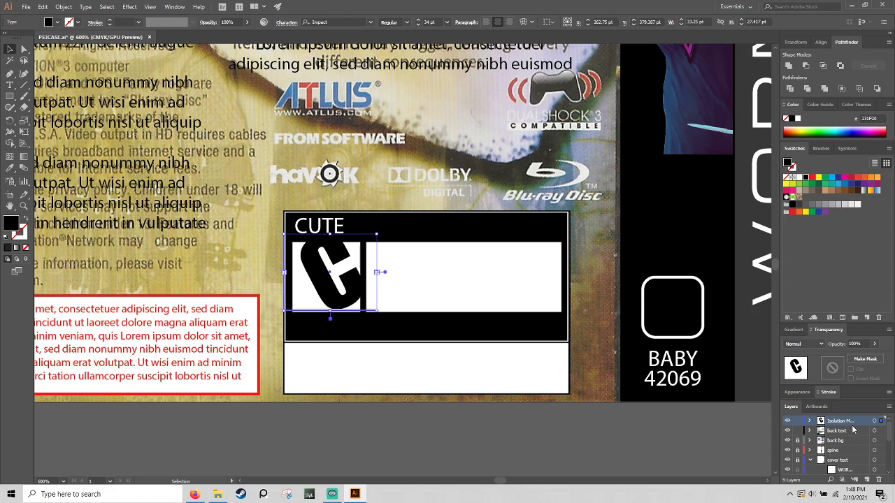
click(810, 422)
drag(827, 433, 831, 442)
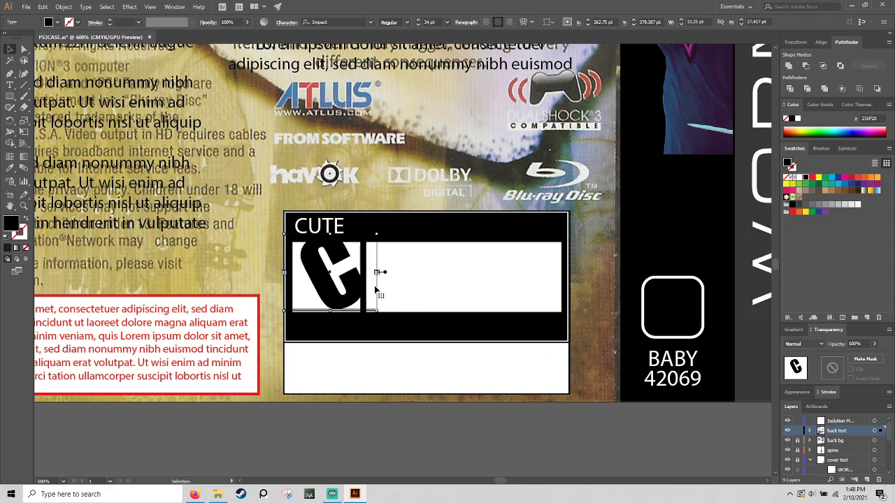
Try to shrink the "C" text frame to the small white square's size and bring it to the front
click(370, 238)
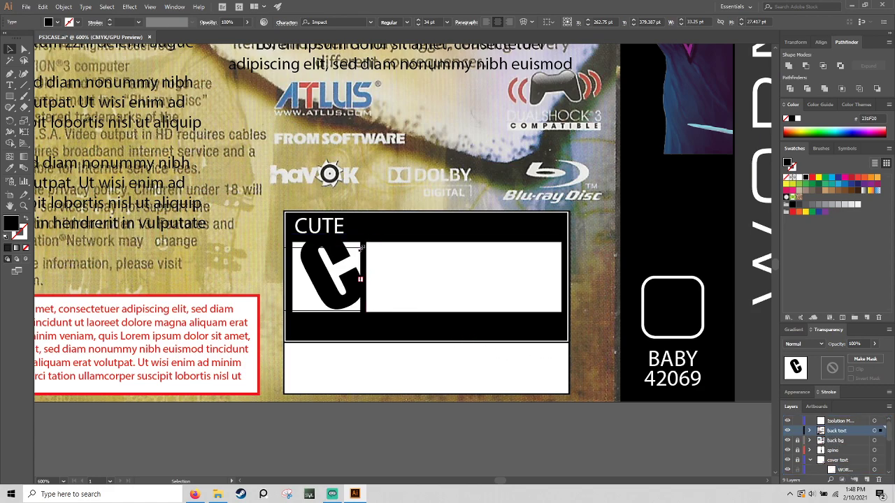
key(Delete)
click(355, 264)
key(a)
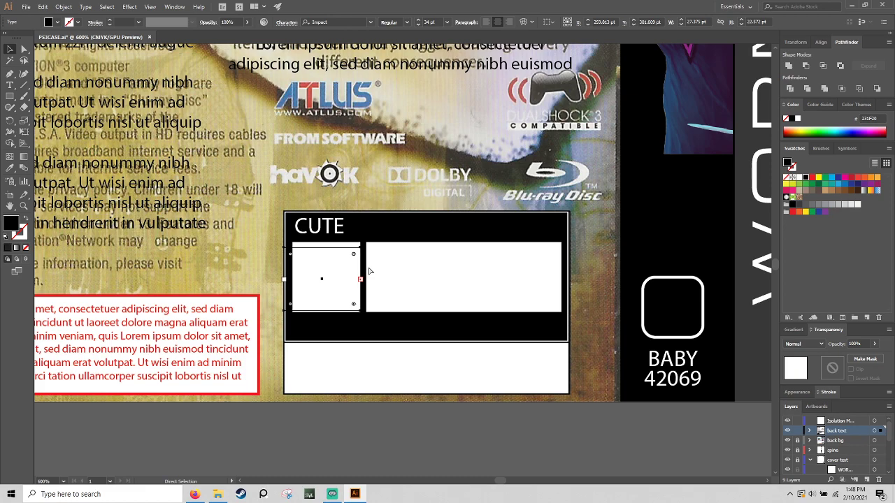
key(v)
right_click(335, 268)
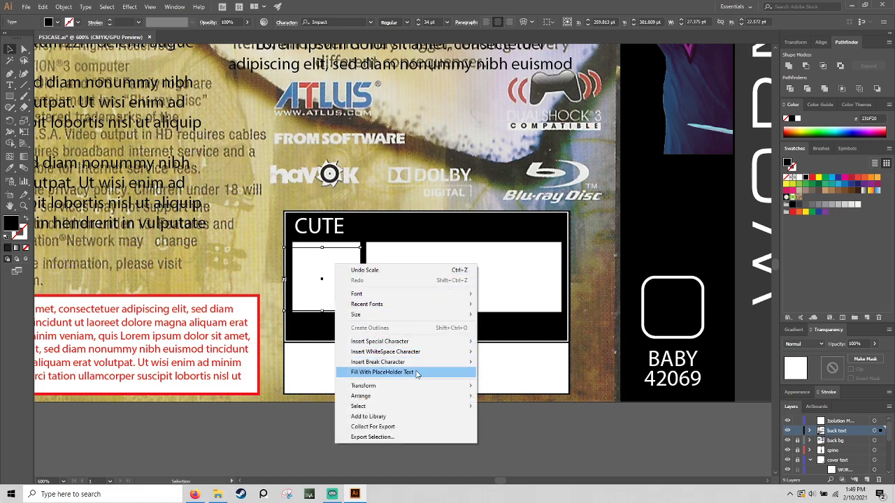
mouse_move(421, 397)
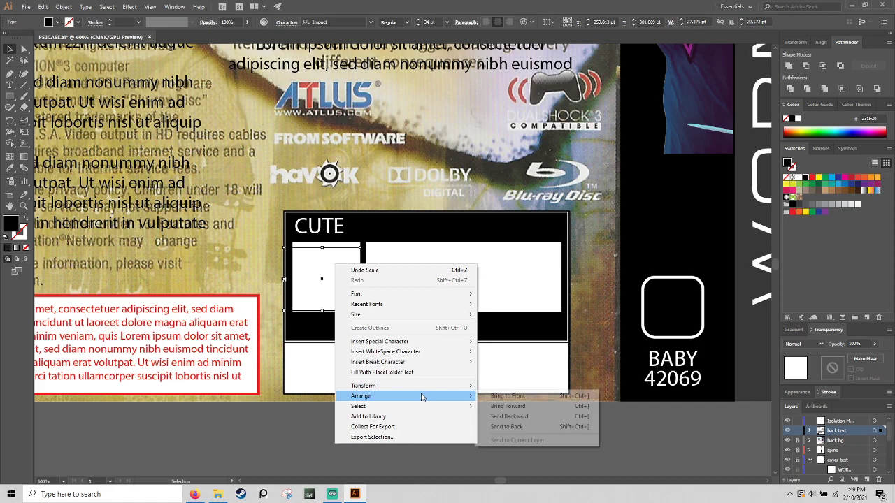
click(523, 396)
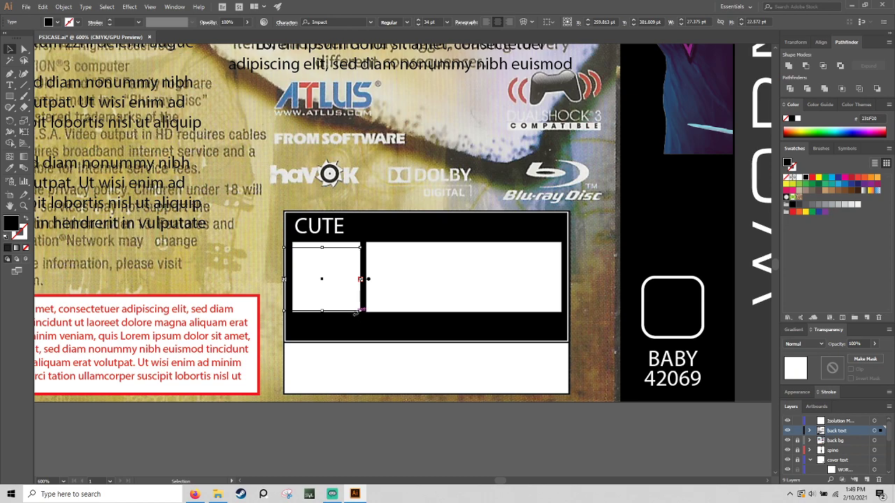
Enlarge the "C" text frame beyond the white square and set the letter's font size to 25 pt
drag(361, 311, 394, 347)
drag(360, 310, 347, 308)
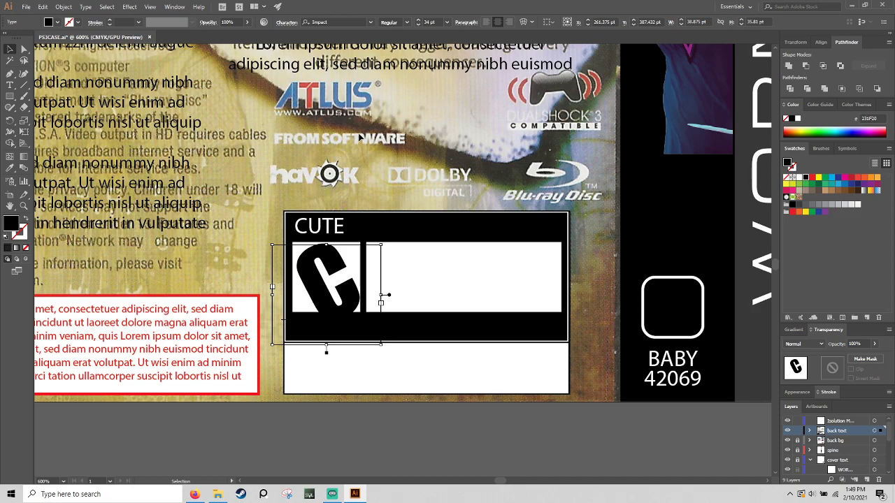
click(417, 25)
click(417, 25)
click(417, 25)
click(418, 25)
click(418, 25)
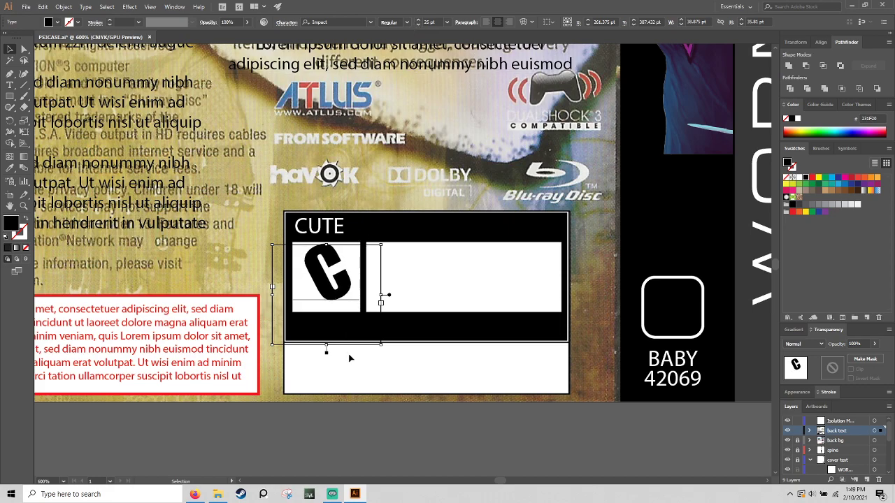
Shrink the "C" text frame to about 26 by 21.5 pt and center the letter in the small white square
drag(381, 347, 344, 300)
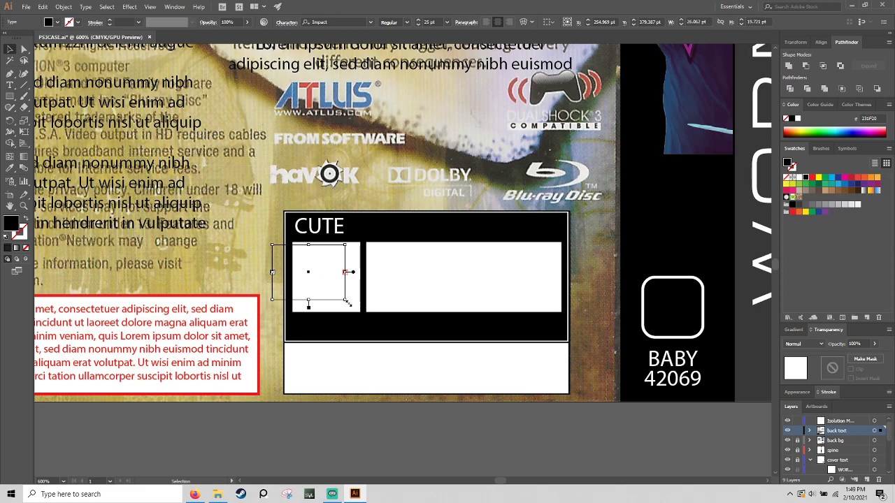
key(ctrl+f)
drag(325, 291, 347, 298)
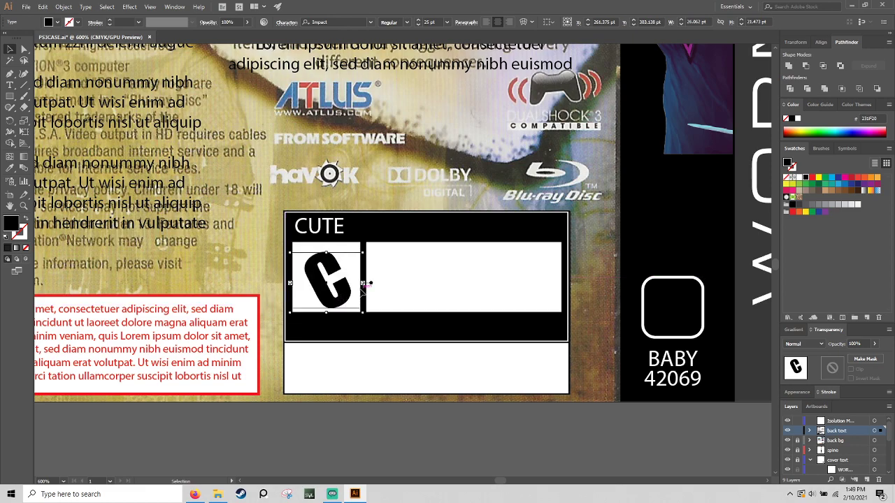
Delete the leftover isolation layer and briefly hide back bg to compare the "C" with the original rating label
click(514, 163)
drag(538, 214, 574, 200)
drag(278, 251, 627, 235)
drag(333, 214, 618, 255)
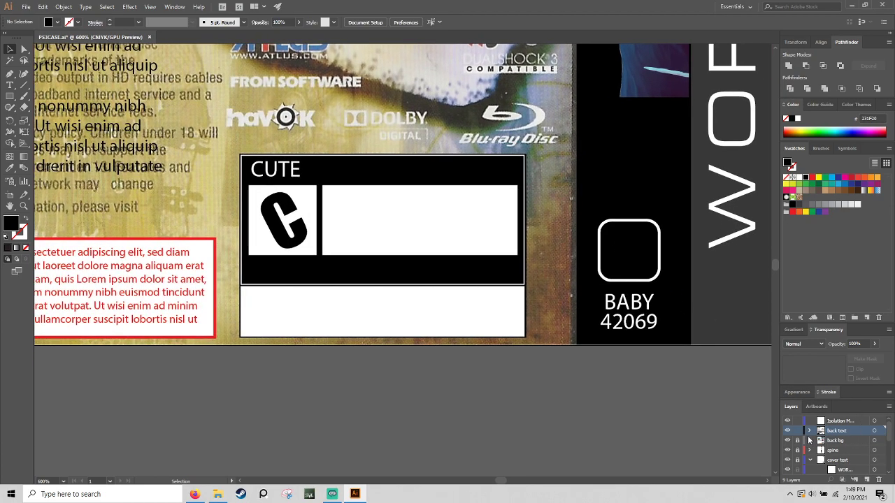
click(828, 423)
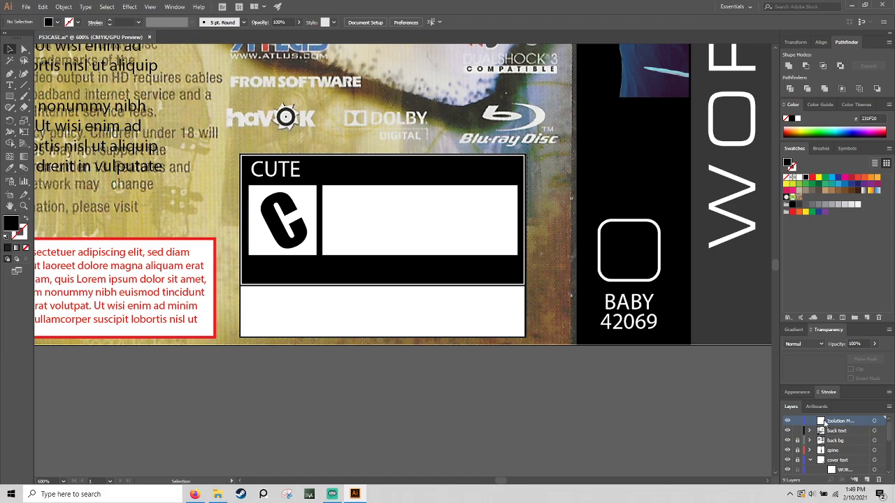
drag(828, 423, 879, 482)
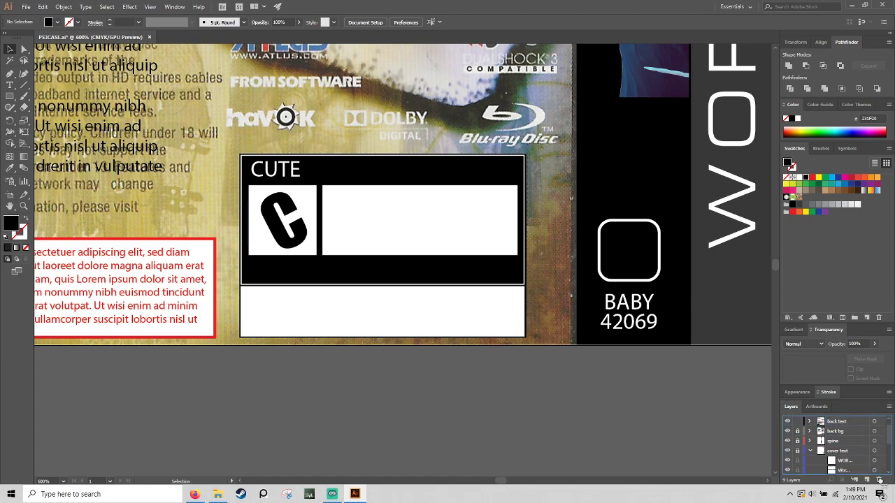
key(ctrl+z)
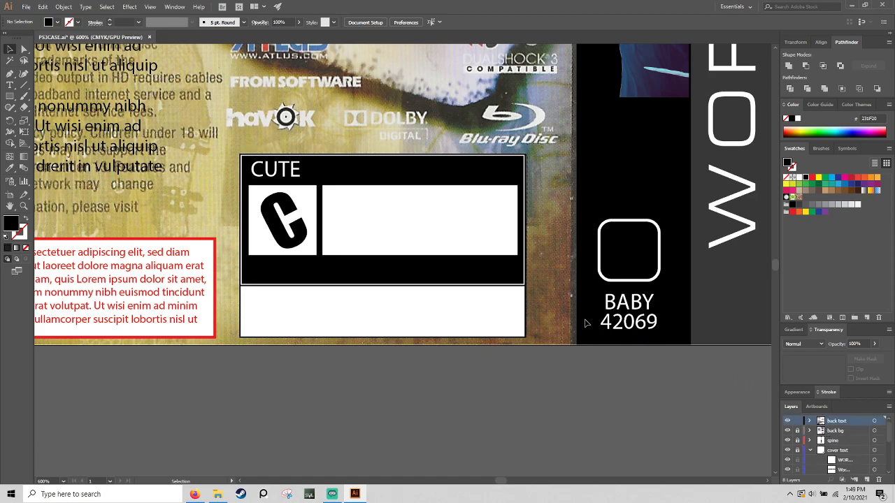
click(787, 433)
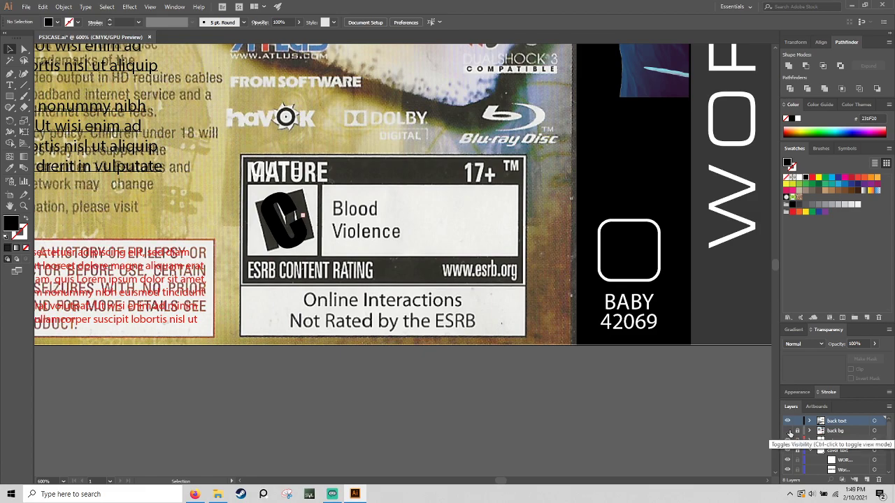
click(788, 433)
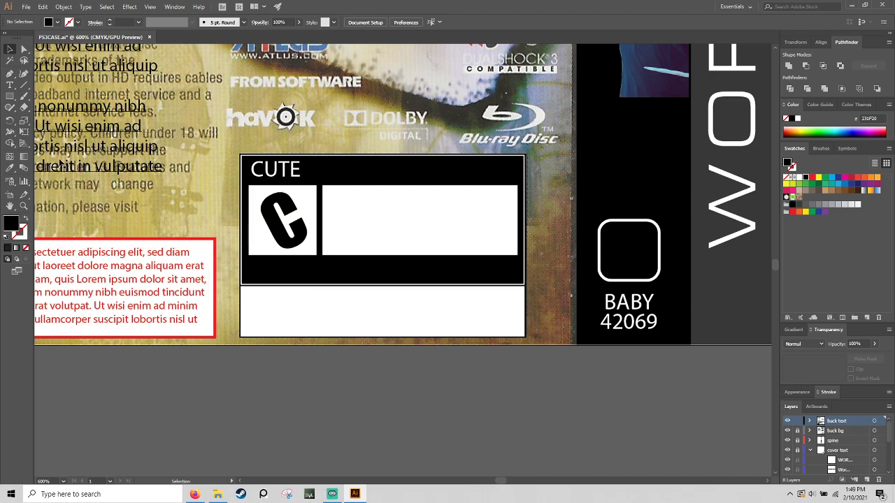
Add a text frame in the wide white panel beside the "C" and enter "Magic Scritches"
click(10, 84)
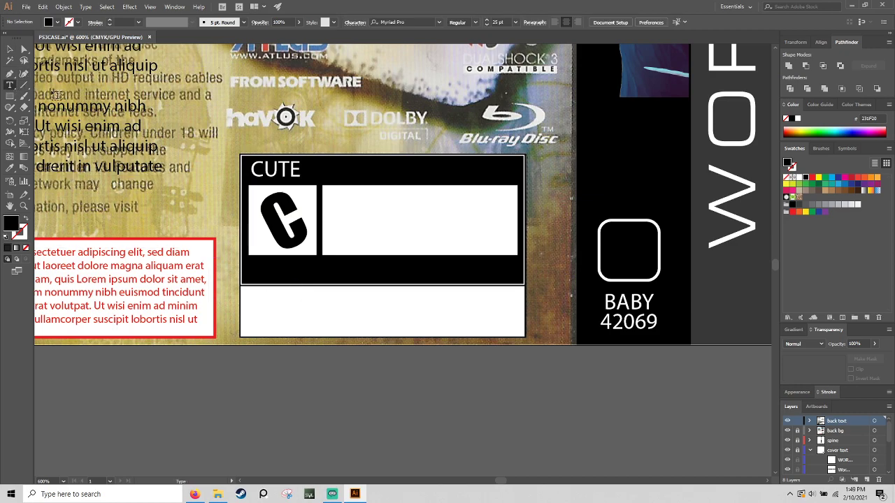
drag(327, 192, 394, 250)
text(L)
key(Escape)
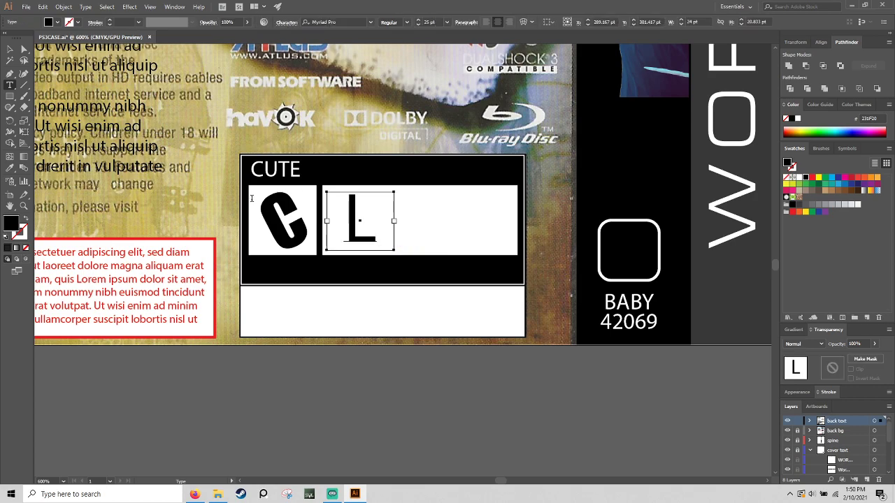
key(shift+m)
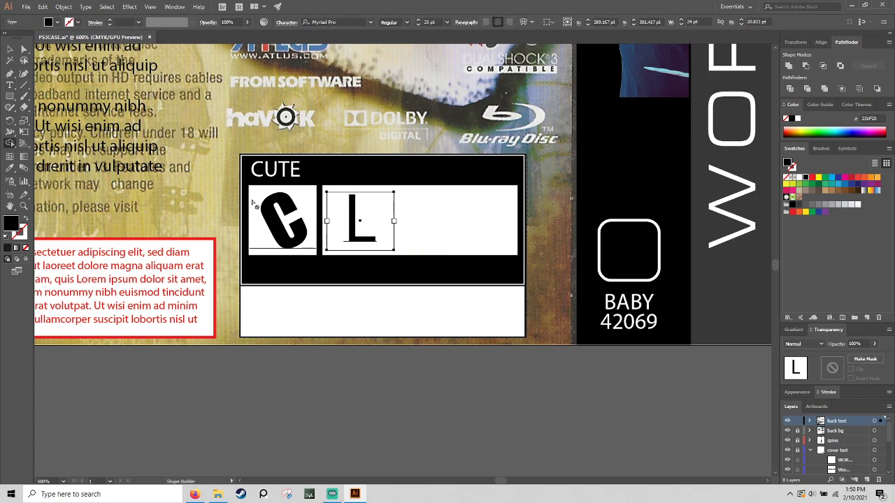
click(16, 86)
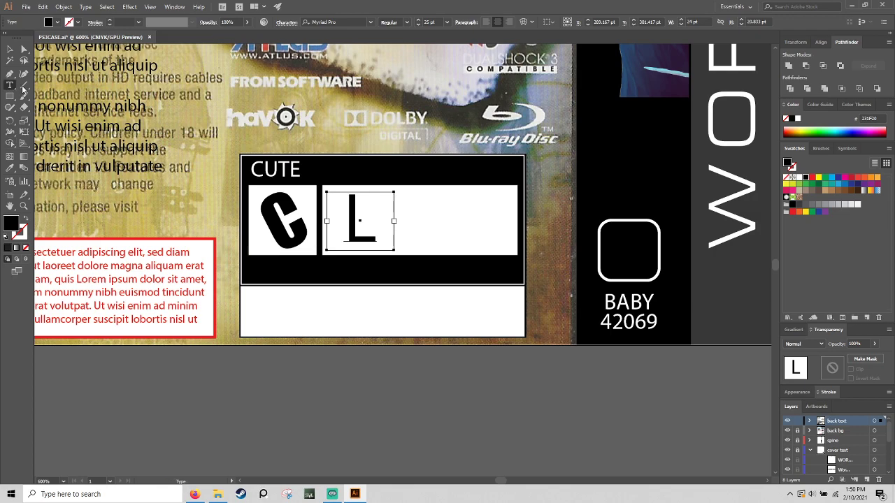
double_click(349, 212)
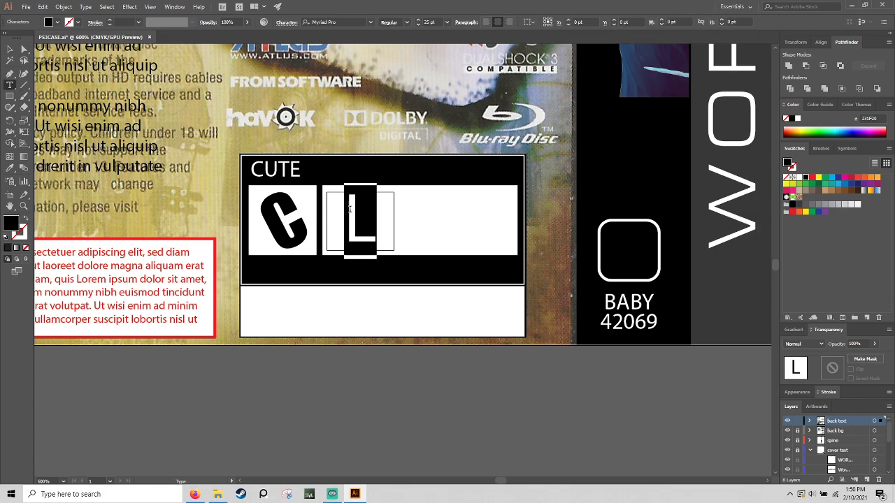
text(M)
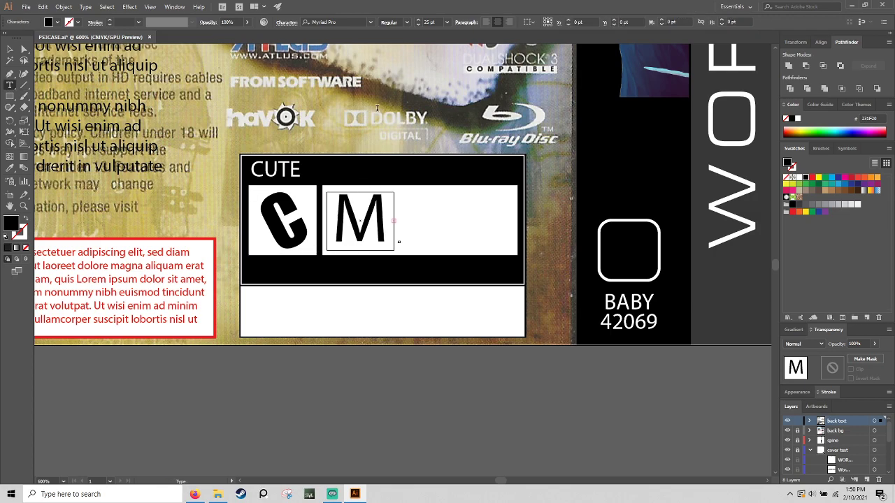
Set the "Magic Scritches" text to 6 pt and align it left
key(Escape)
key(ctrl+a)
click(418, 25)
click(418, 25)
click(418, 25)
click(418, 24)
click(418, 24)
click(418, 25)
click(418, 25)
click(418, 25)
click(418, 24)
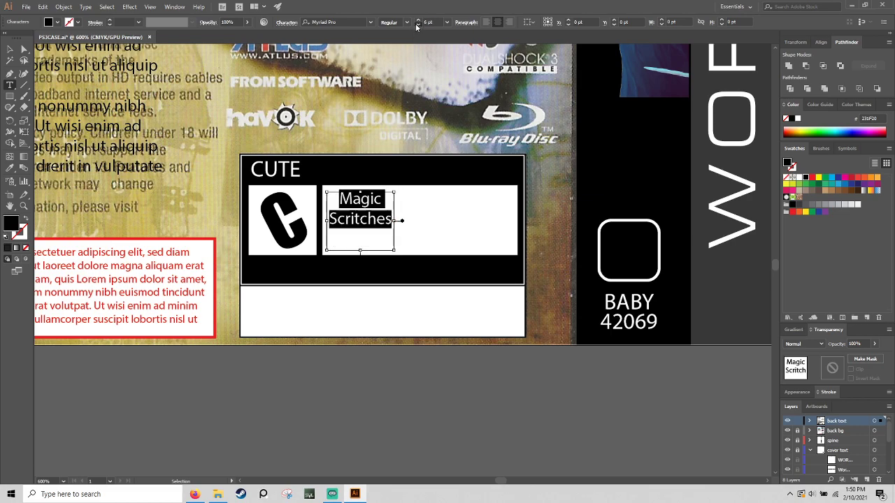
click(486, 22)
Add "Puppies" as the third descriptor line and briefly hide back bg to compare the text with the original label
click(378, 239)
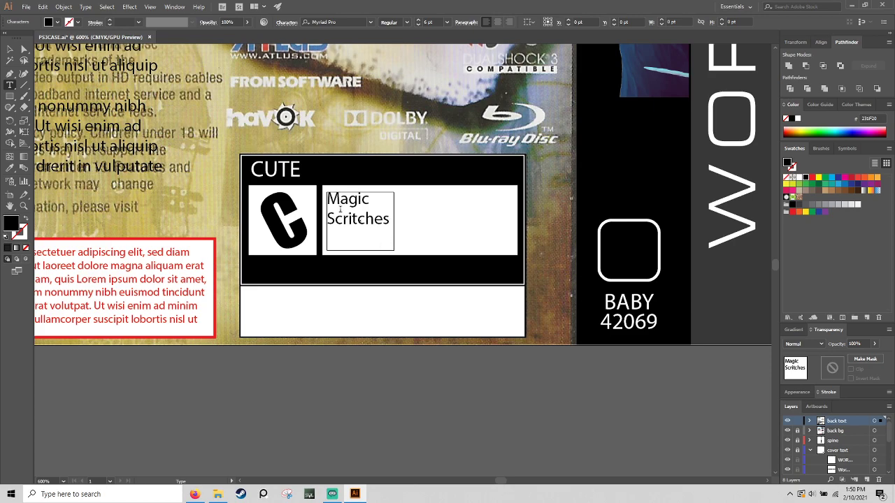
text(Puppies)
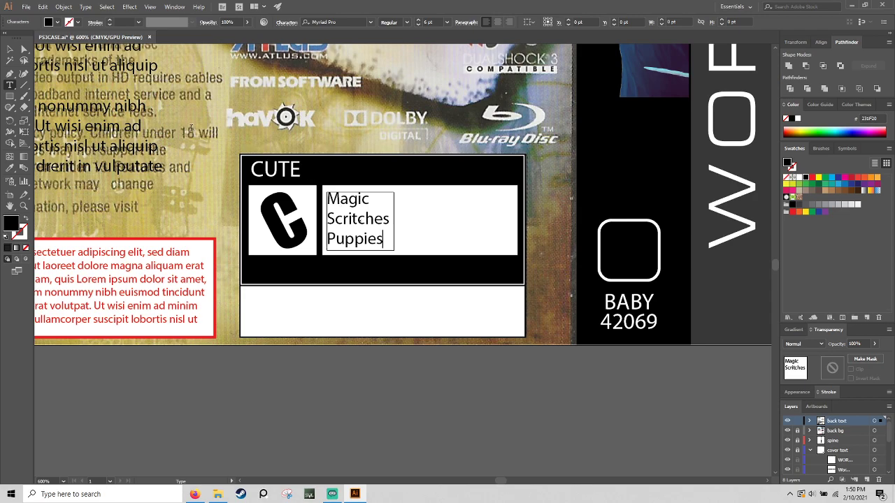
click(9, 49)
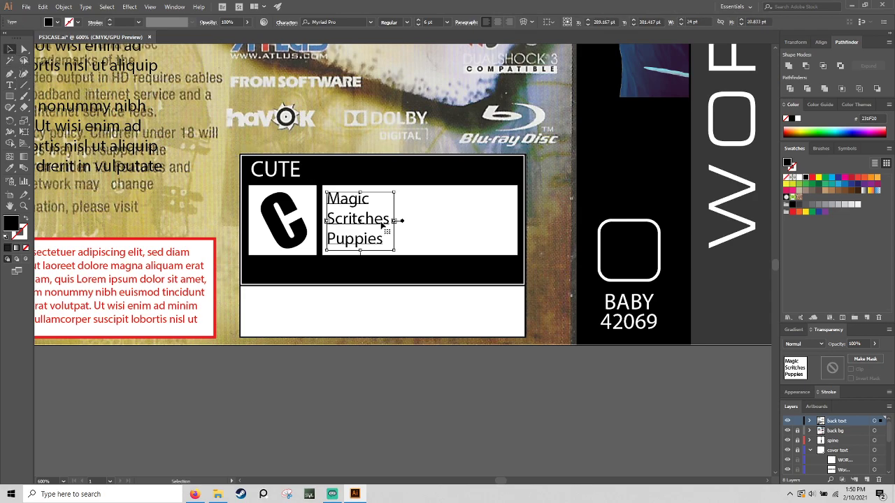
click(483, 218)
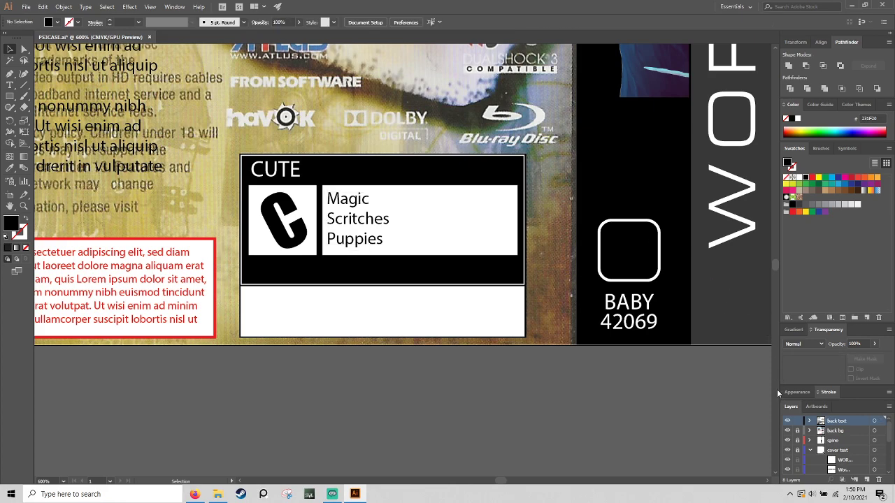
click(788, 431)
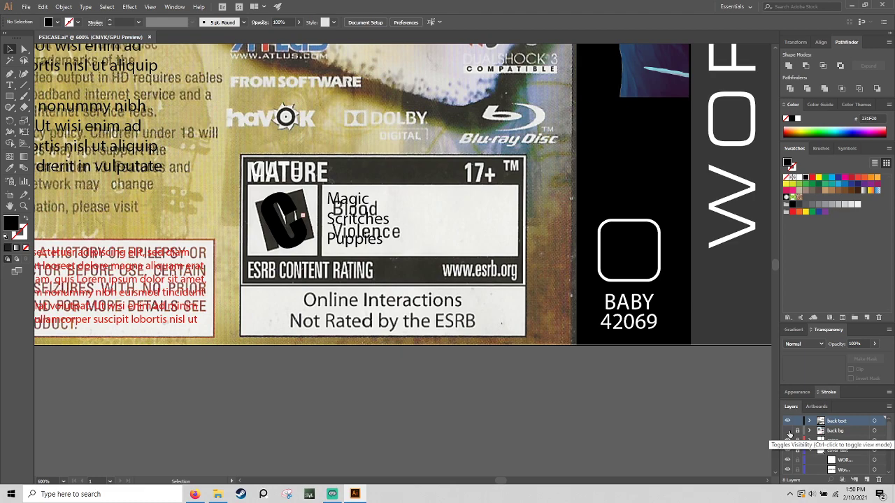
click(787, 432)
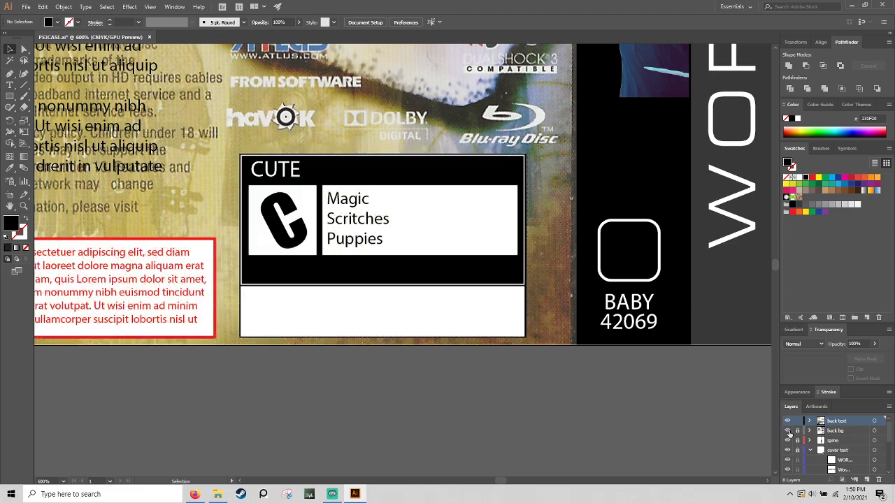
Add a small text frame in the rating box's black header, opposite "CUTE", enter "3+" and colour it white
drag(741, 415, 509, 392)
scroll(509, 391, left, 10)
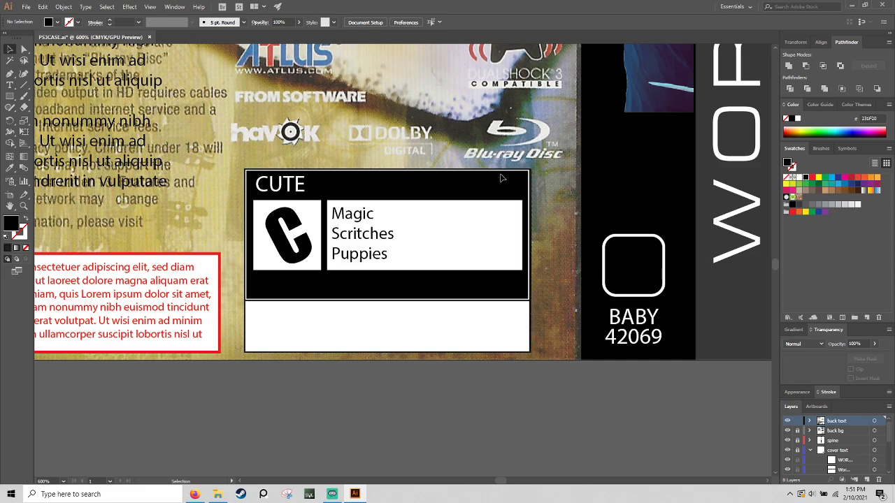
key(t)
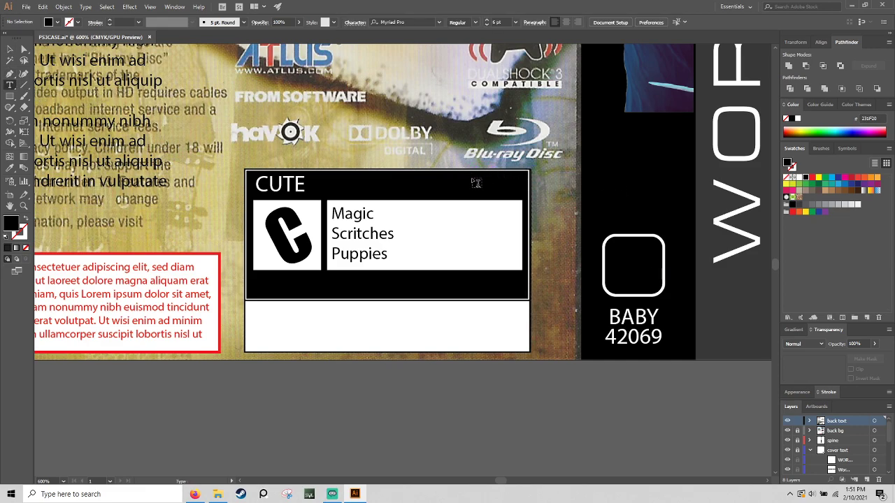
drag(475, 178, 526, 202)
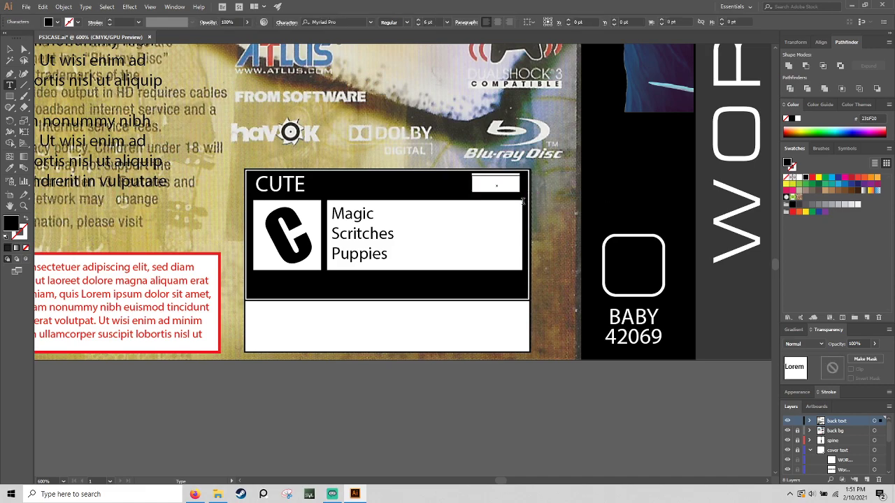
text(3)
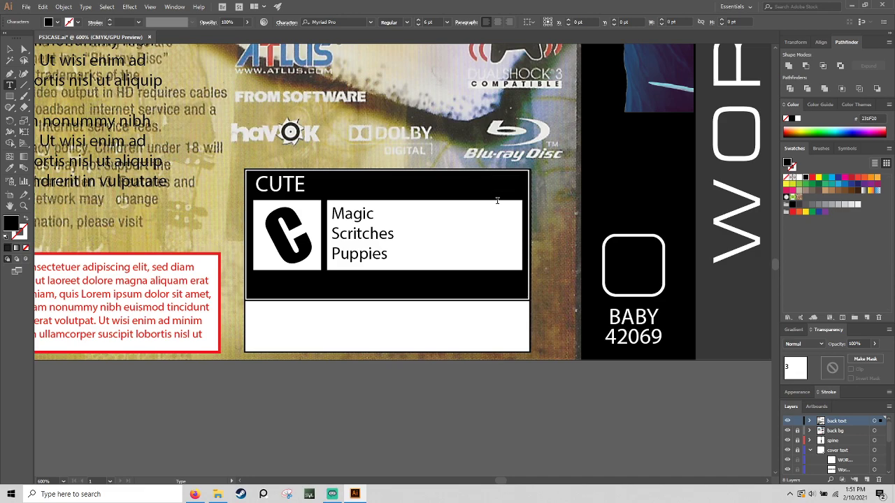
text(+)
click(798, 177)
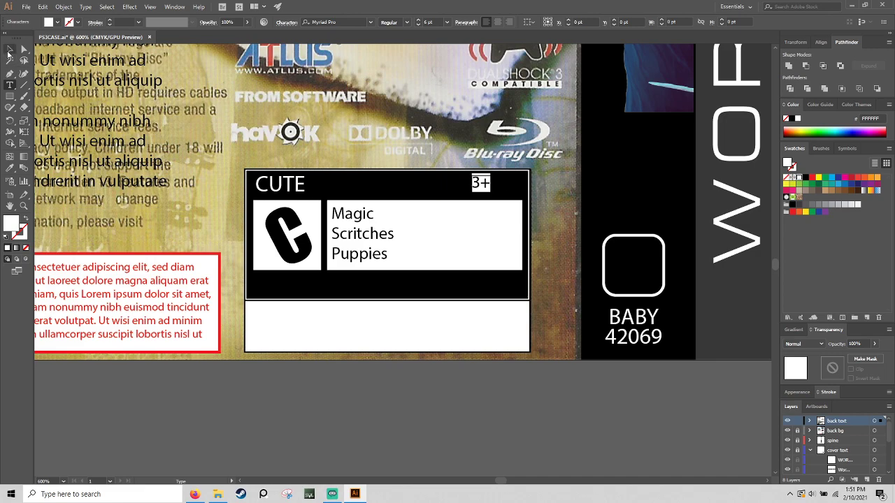
Move "3+" to the far end of the header strip and briefly hide back bg to compare it with the original label
click(9, 52)
drag(475, 183, 509, 189)
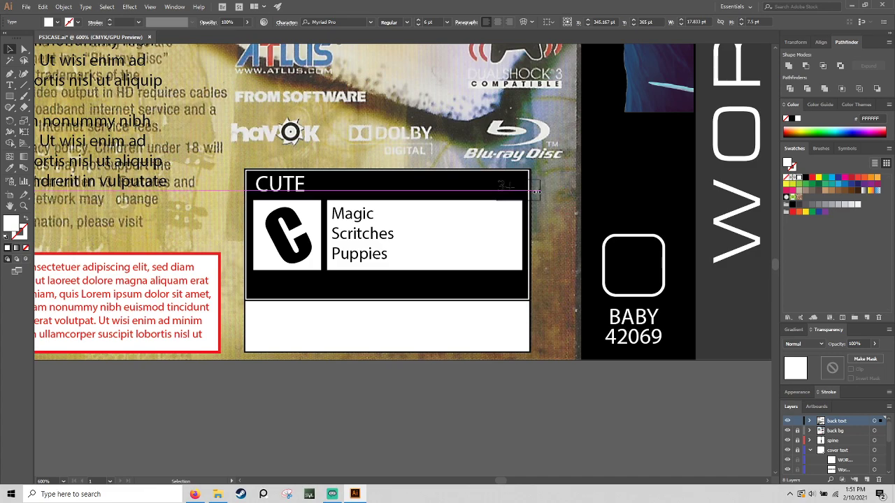
drag(755, 209, 188, 143)
drag(34, 161, 510, 269)
click(510, 277)
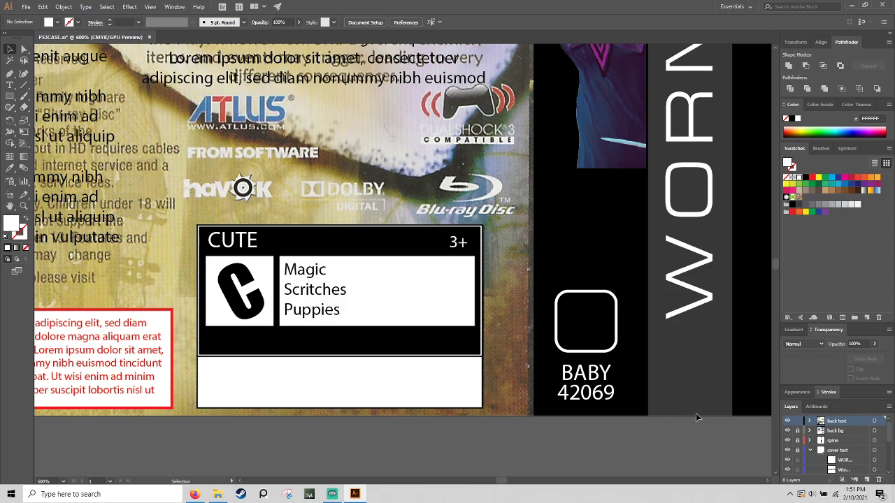
click(787, 432)
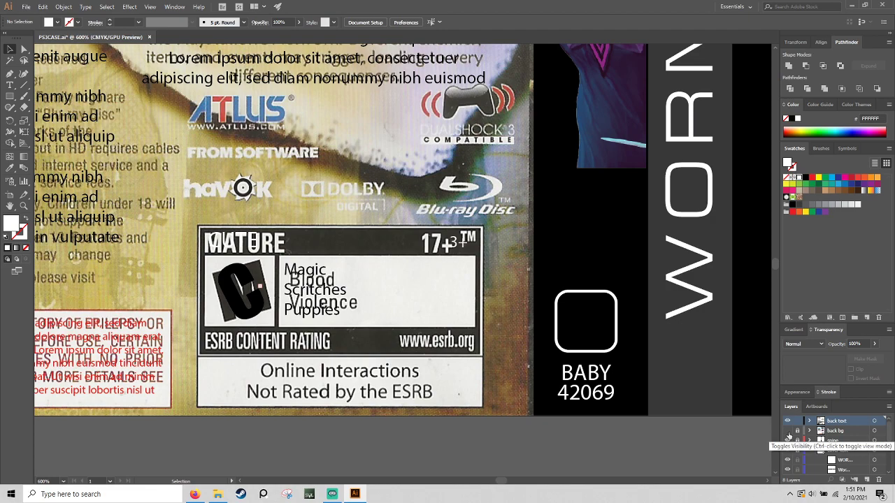
click(787, 432)
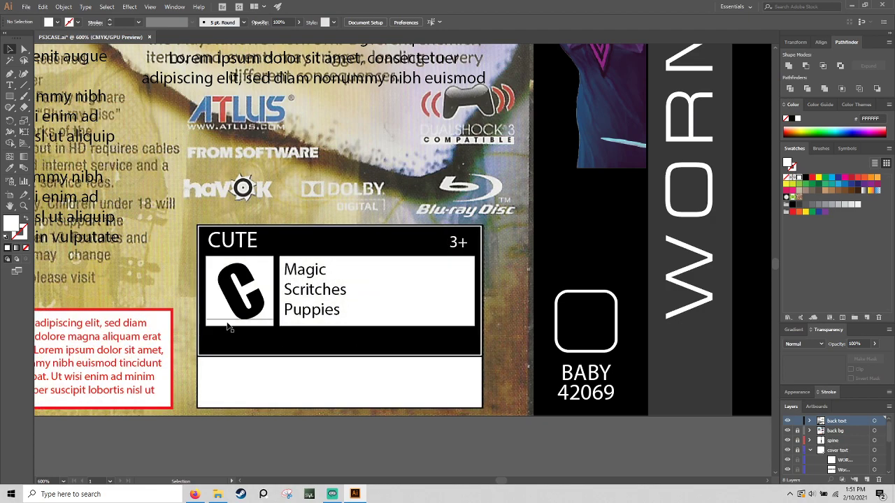
Add a text frame in the black strip below the "C", enter "BABY DOGS" and colour it white
click(9, 84)
drag(262, 341, 303, 353)
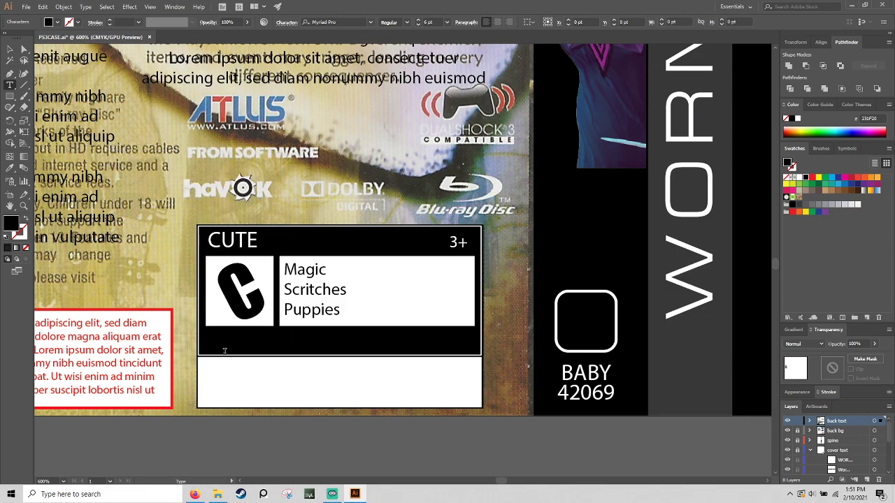
click(224, 351)
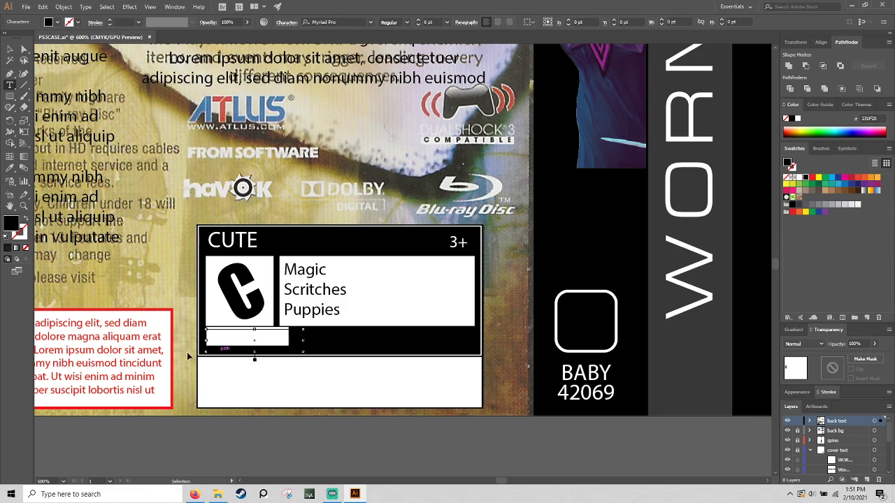
text(BABY DOGS)
click(798, 177)
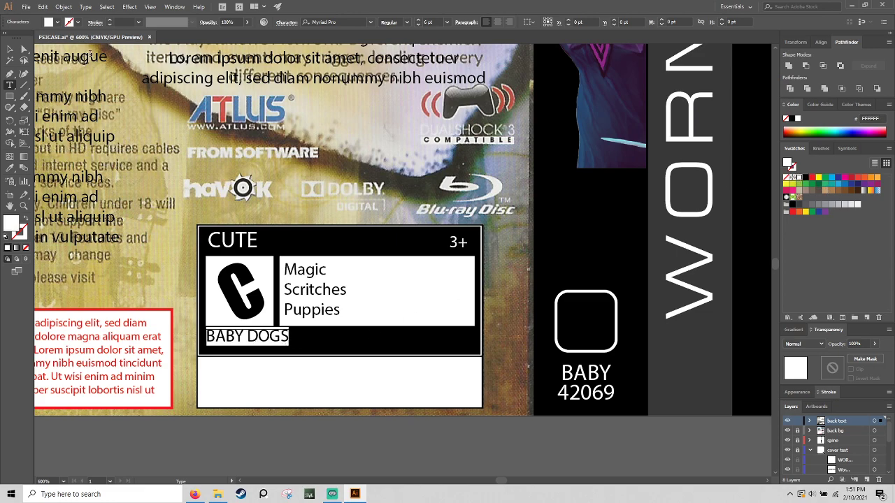
Lower "BABY DOGS" slightly to centre it in the black strip and set its font to Impact
click(10, 49)
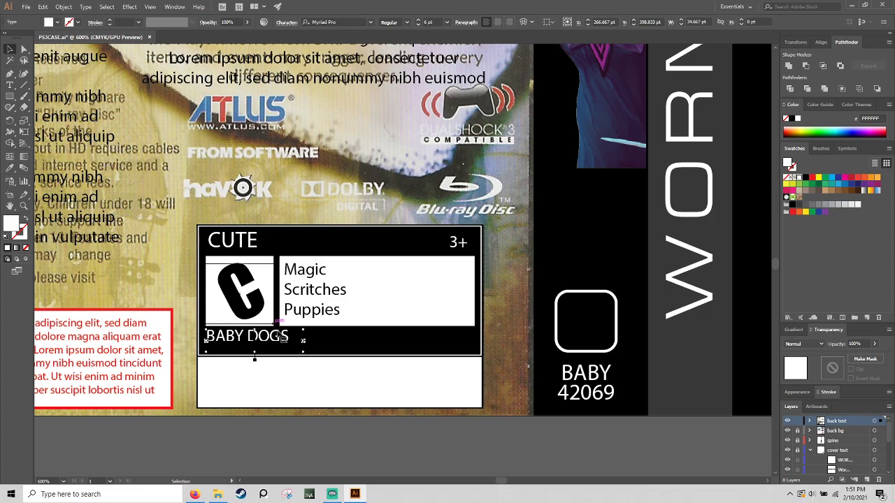
drag(279, 336, 281, 339)
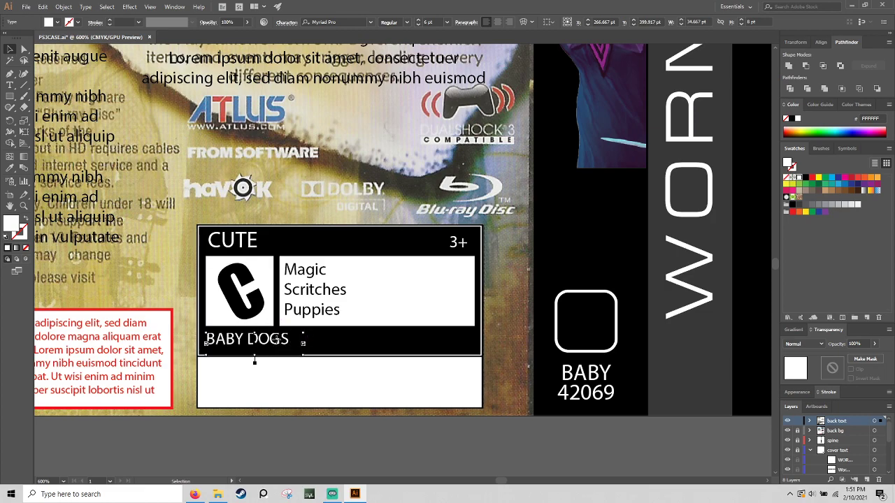
drag(259, 341, 257, 343)
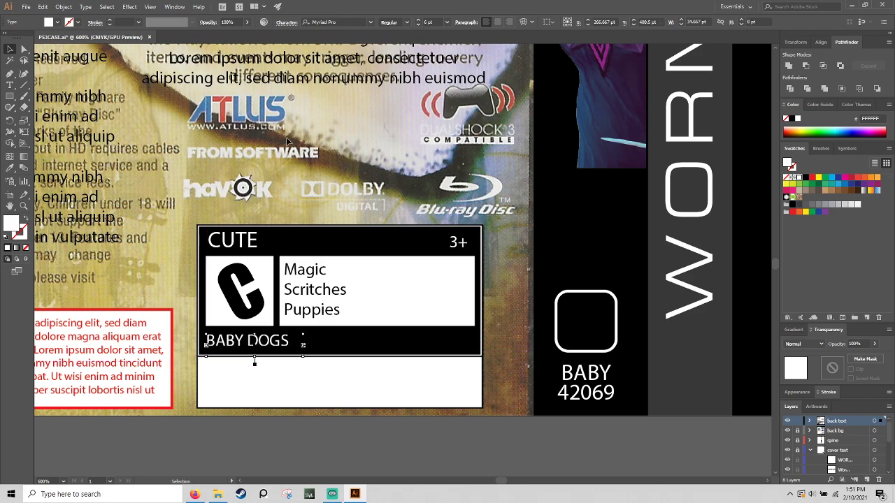
click(376, 23)
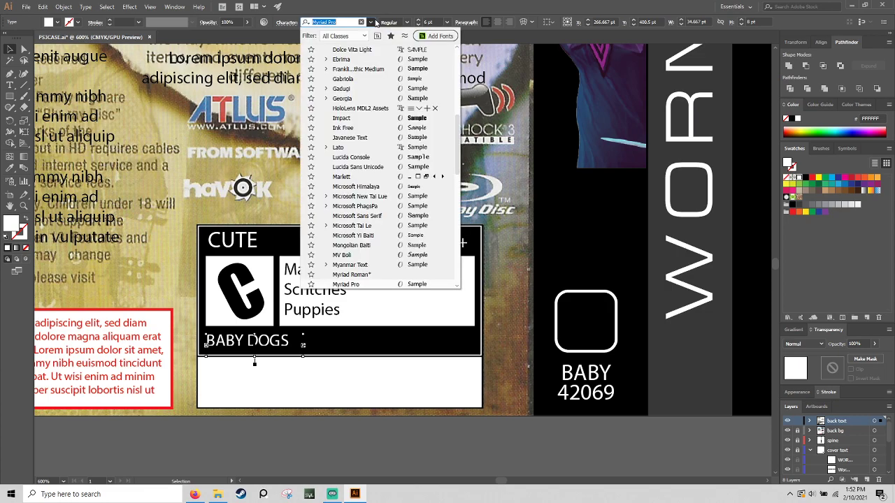
click(376, 123)
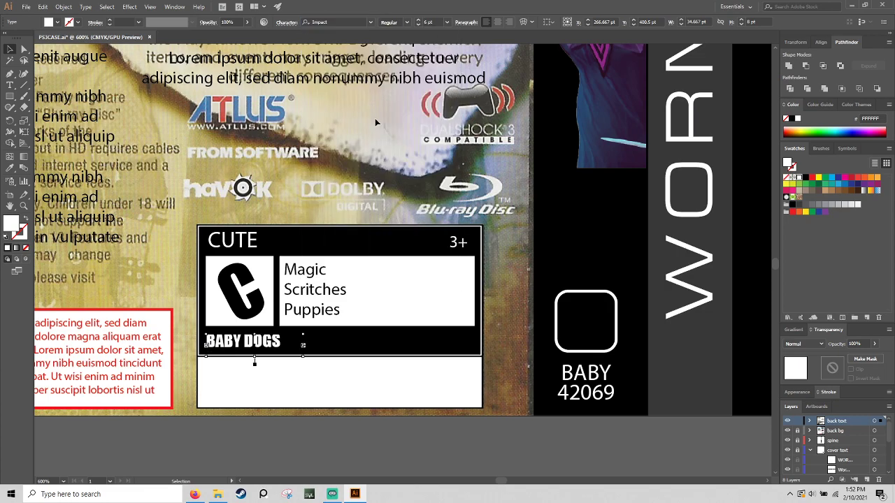
Check the font styles and browse the other available fonts for "BABY DOGS", keeping Impact
click(407, 24)
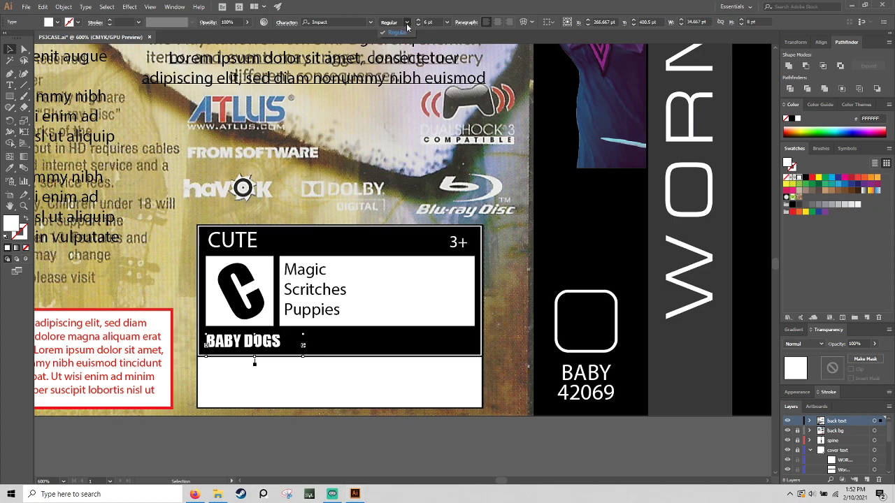
click(407, 26)
click(370, 23)
click(370, 21)
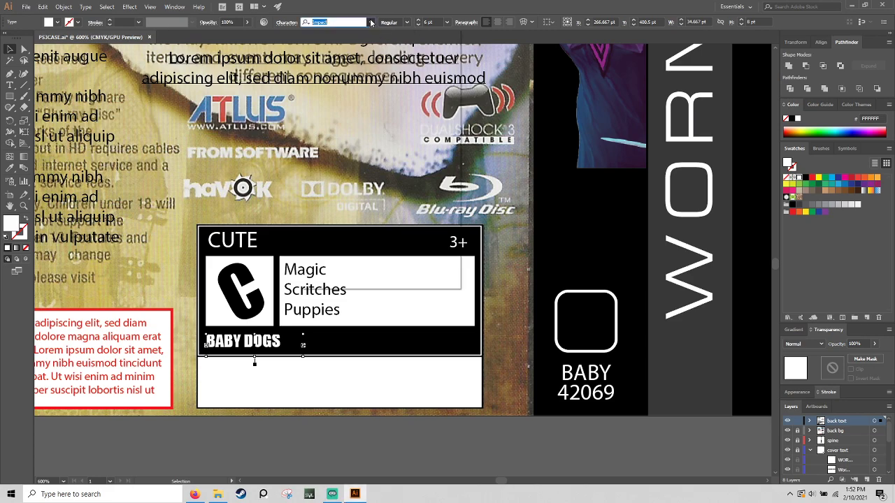
scroll(391, 209, down, 5)
scroll(391, 210, down, 15)
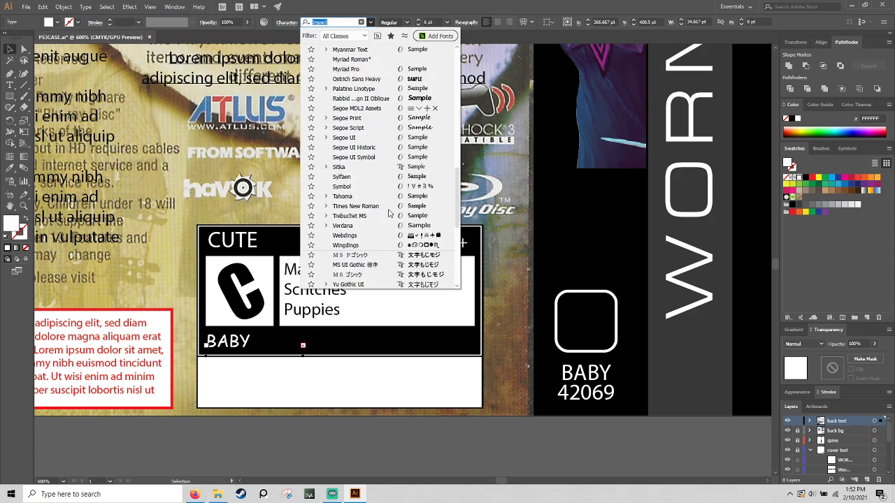
scroll(389, 213, down, 3)
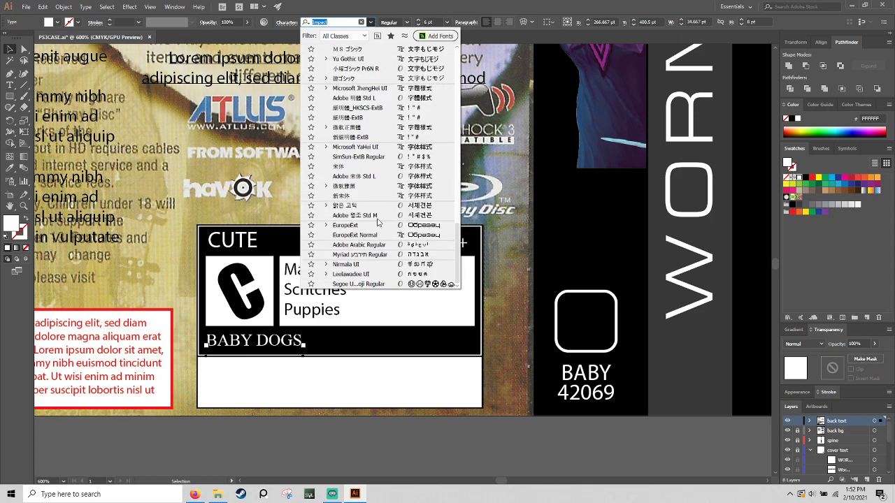
click(380, 15)
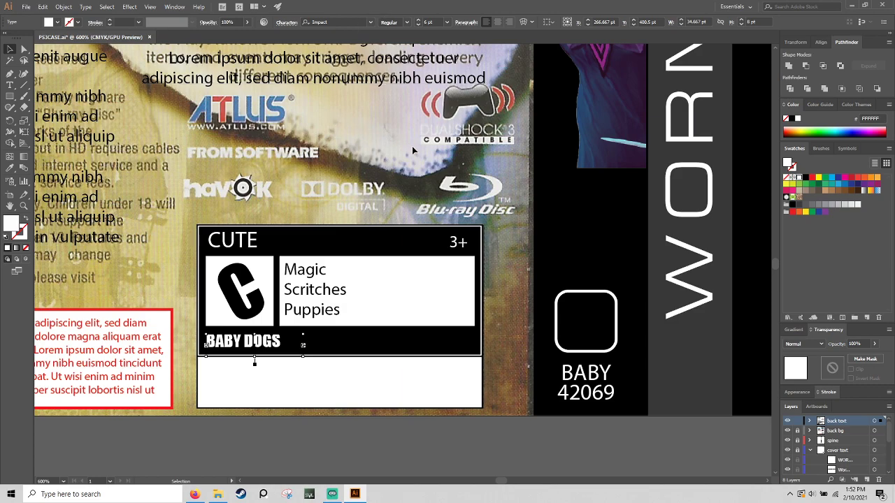
click(539, 251)
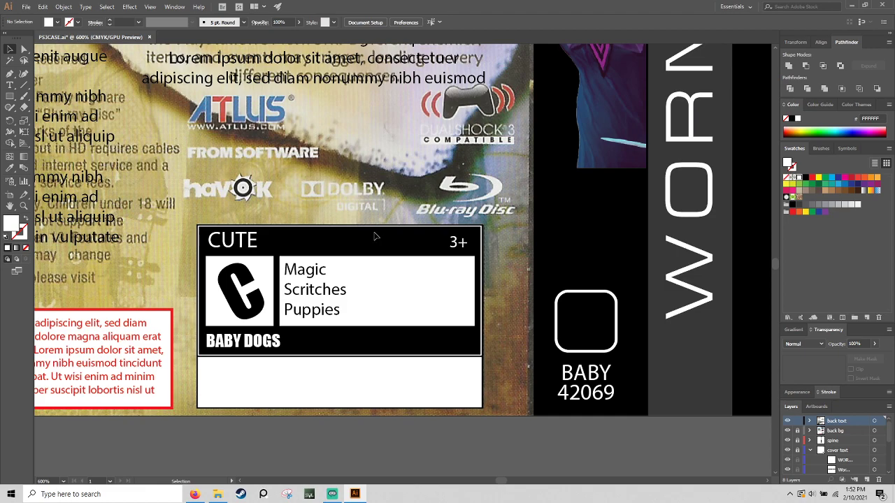
click(10, 72)
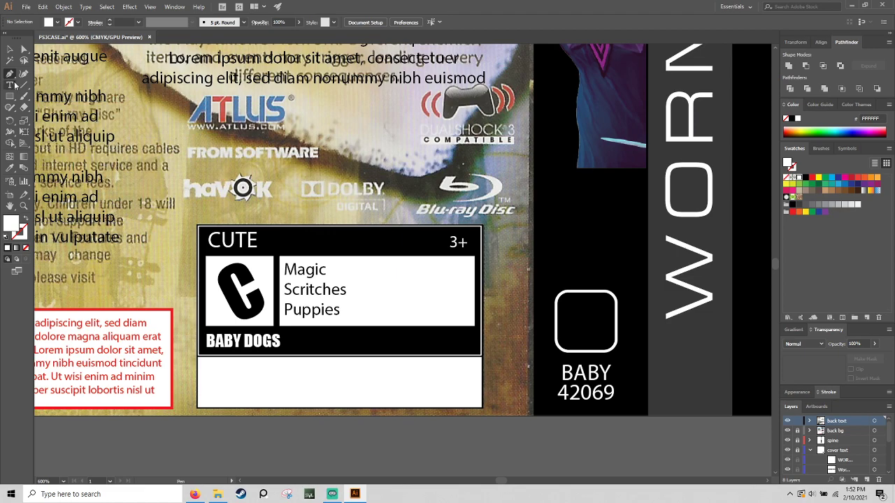
click(12, 84)
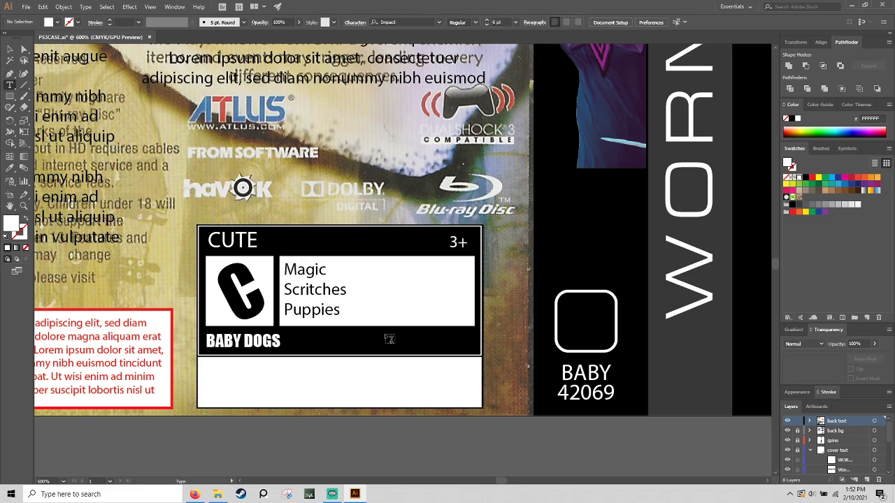
drag(389, 339, 473, 354)
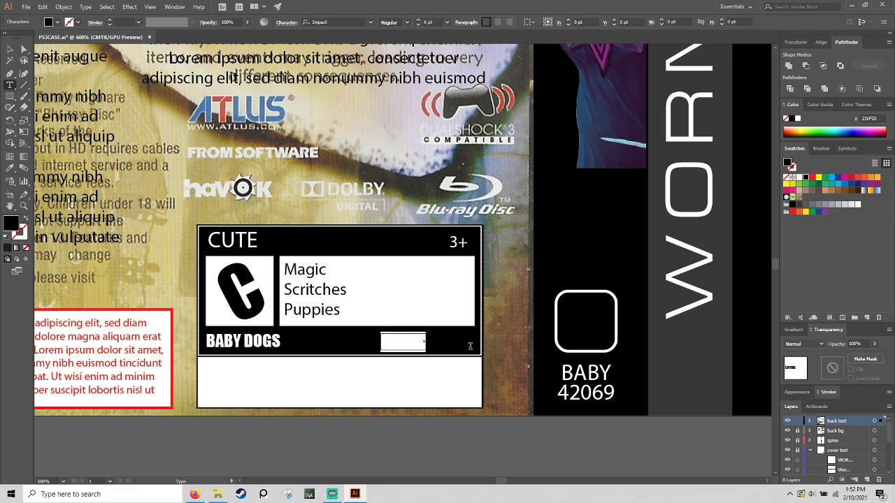
key(ctrl+z)
click(9, 52)
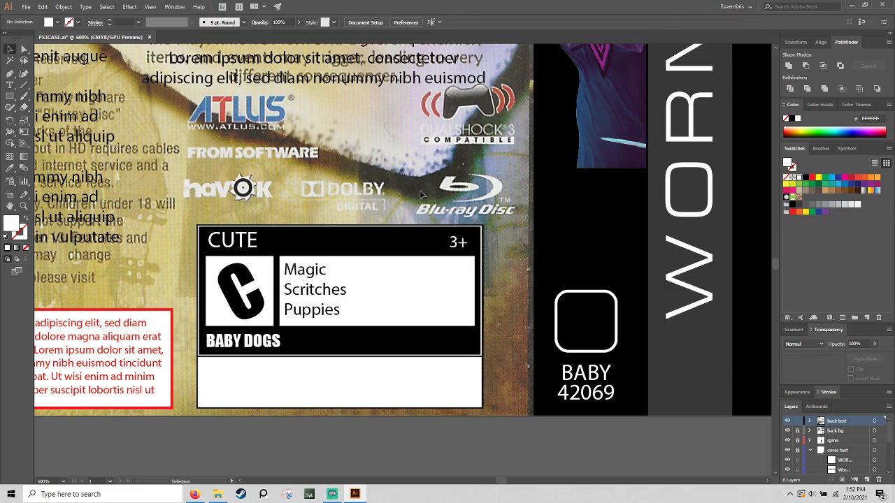
Copy "3+" down to the black strip opposite "BABY DOGS", widen the copy's frame and replace its text with "BABYDOGS.COM"
click(458, 243)
drag(467, 246, 459, 343)
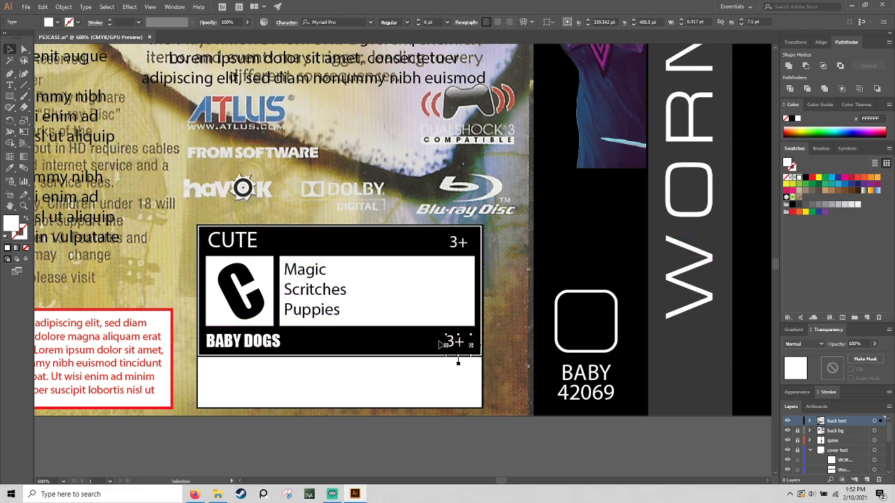
key(Delete)
key(ctrl+z)
key(ctrl+z)
key(t)
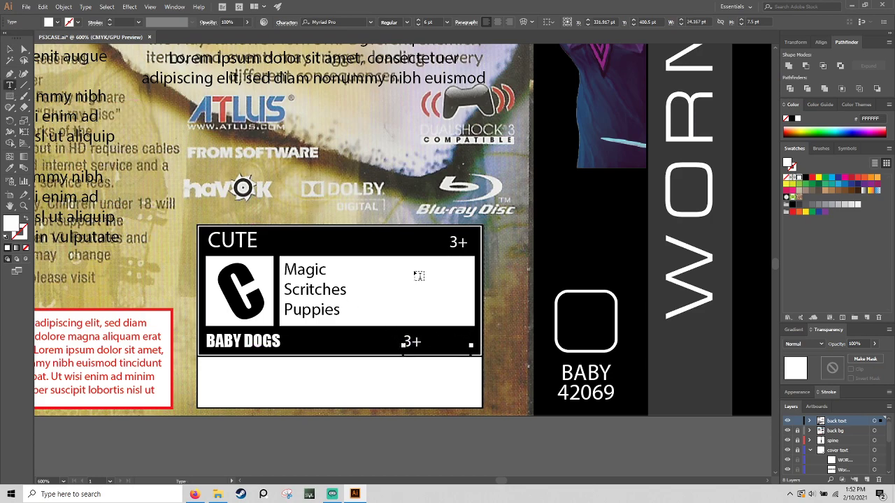
double_click(419, 341)
text(BABY-)
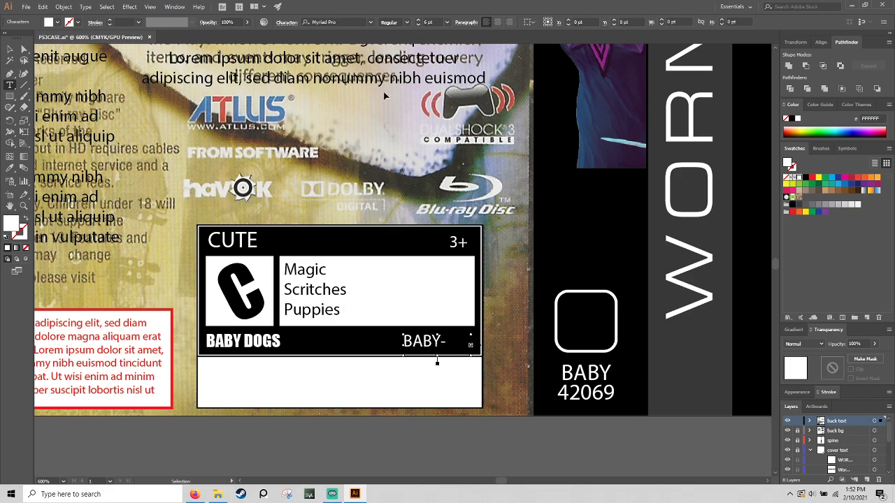
Reduce the "BABYDOGS.COM" text to 4 pt
key(ctrl+a)
click(420, 25)
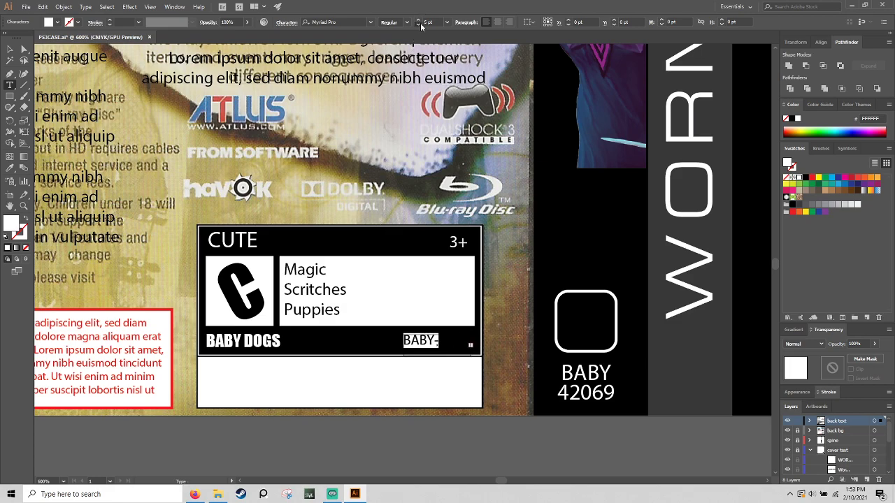
click(420, 25)
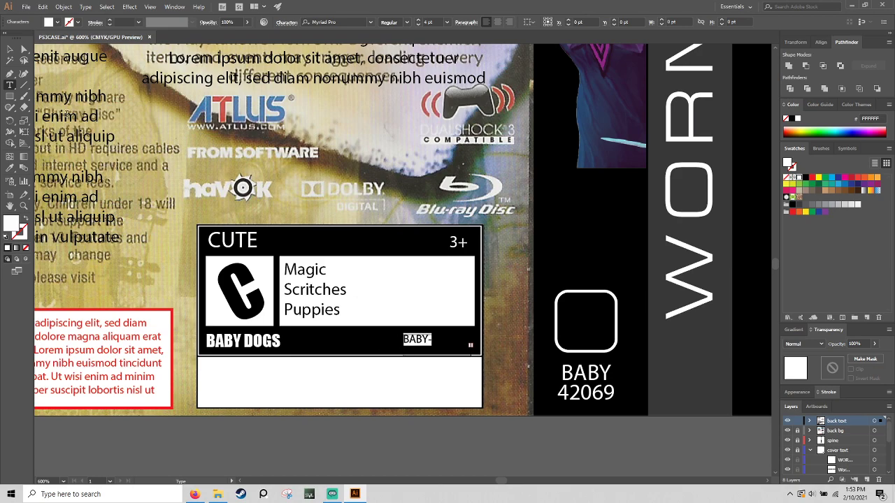
Widen the "BABYDOGS.COM" frame toward "BABY DOGS" to about 31 pt and align its text right
click(10, 50)
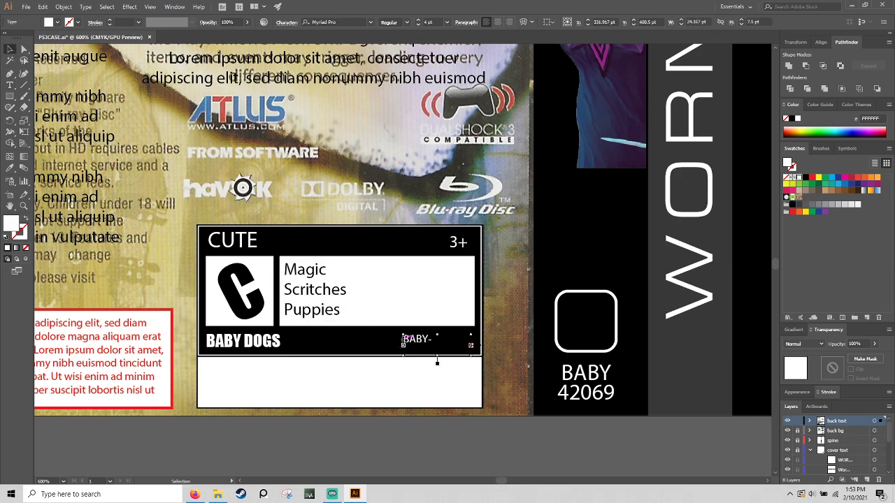
drag(403, 345, 383, 345)
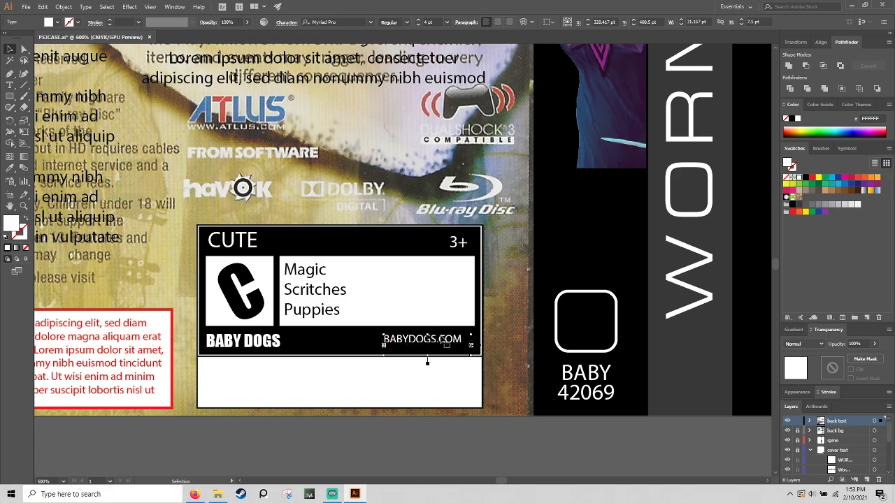
click(509, 23)
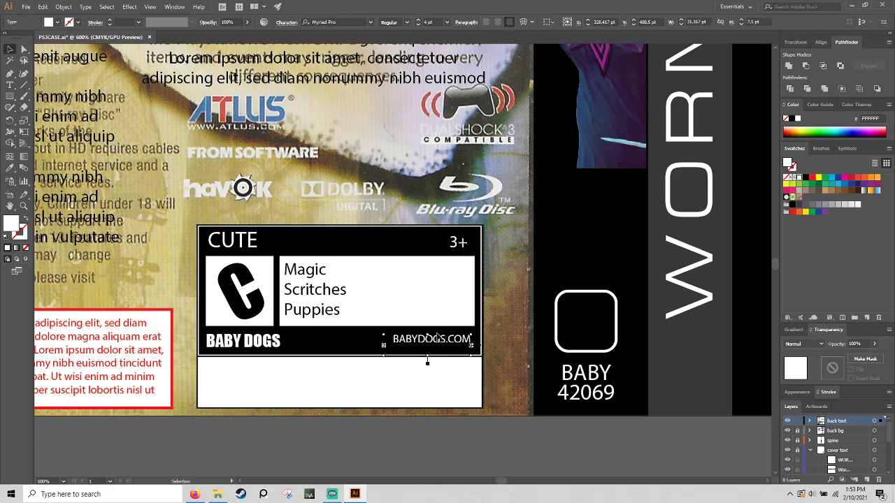
Nudge "BABYDOGS.COM" slightly down in the black strip and compare the rating box with the original by briefly hiding the "back bg" layer
drag(437, 335, 439, 341)
click(701, 355)
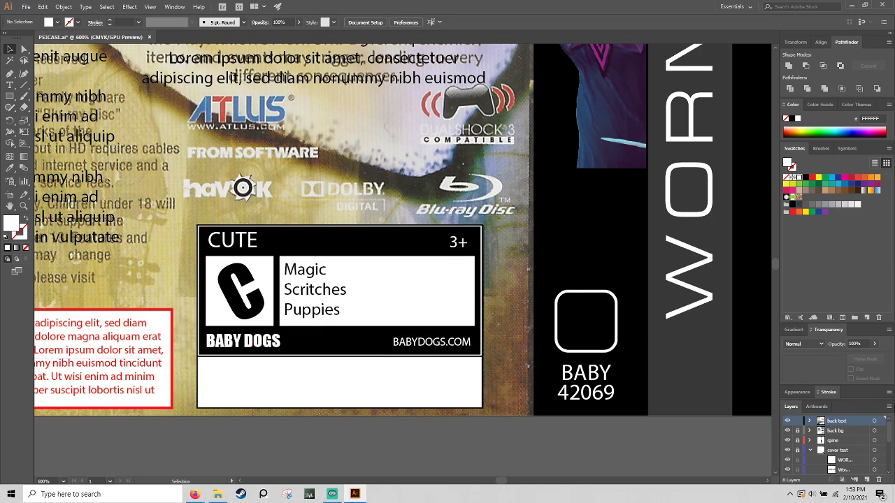
click(787, 431)
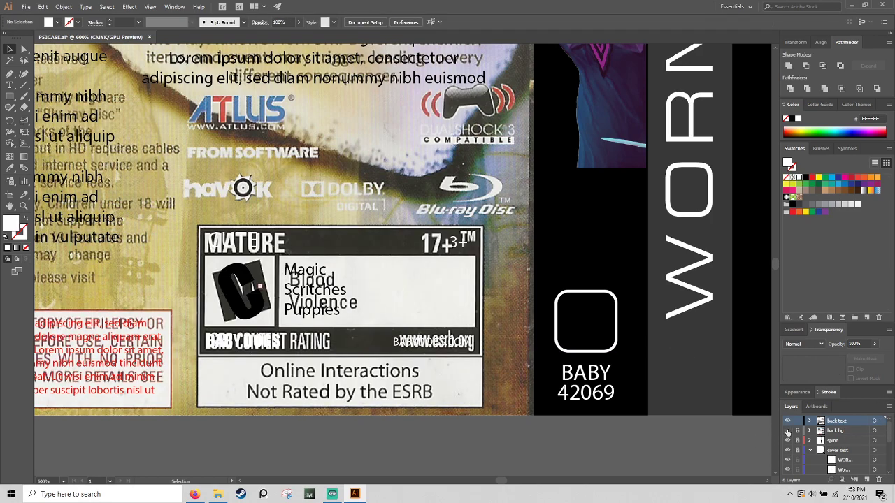
click(787, 431)
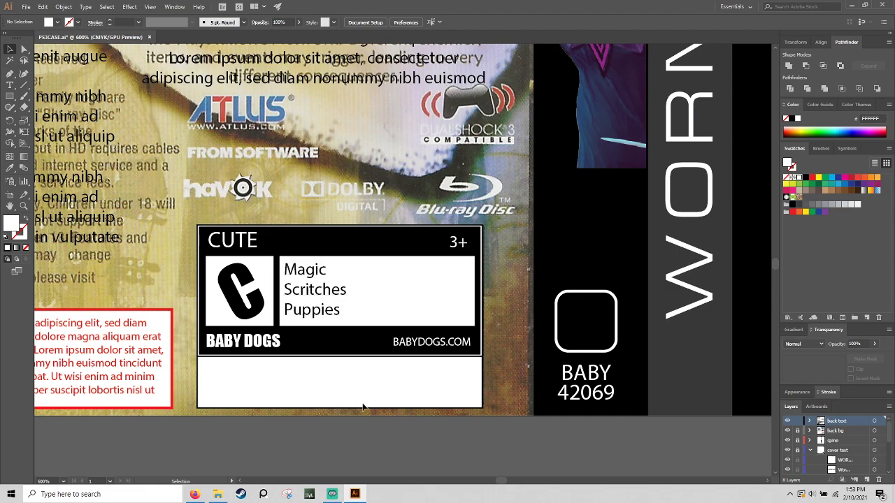
Add a text frame in the white strip under the rating box containing "ONLINE INTERACTIONS DO NOT EXIST"
click(11, 86)
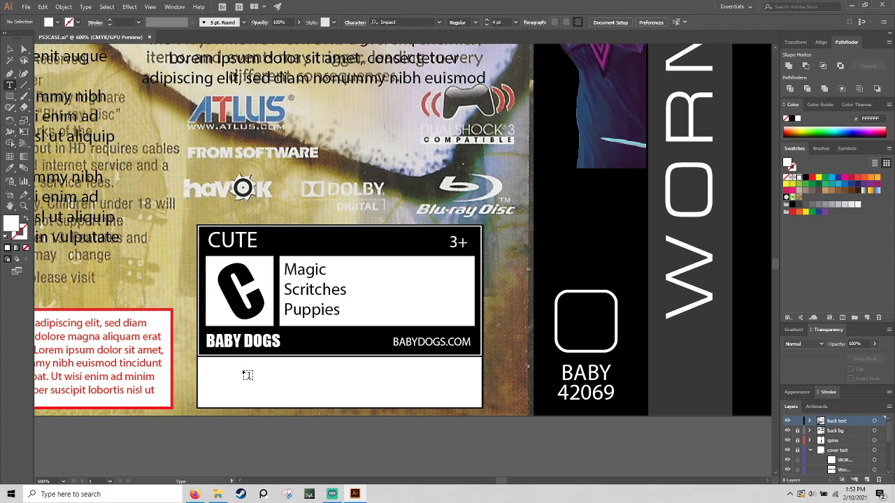
drag(219, 362, 467, 398)
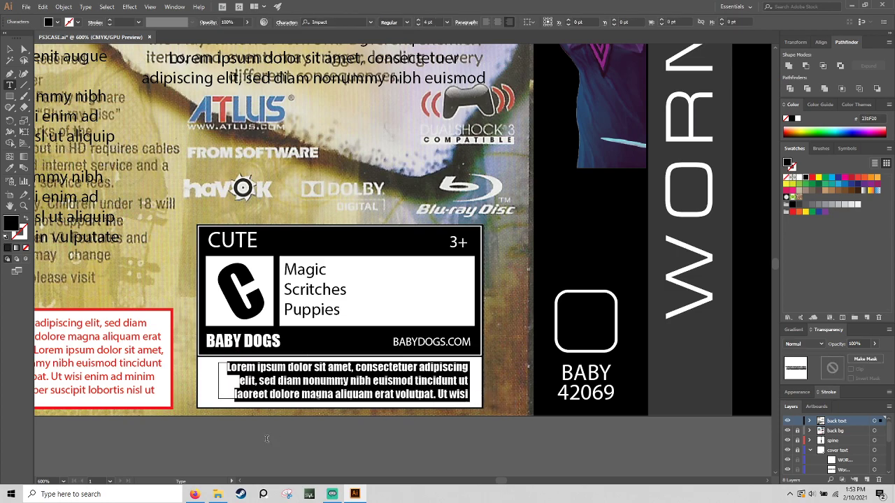
key(BackSpace)
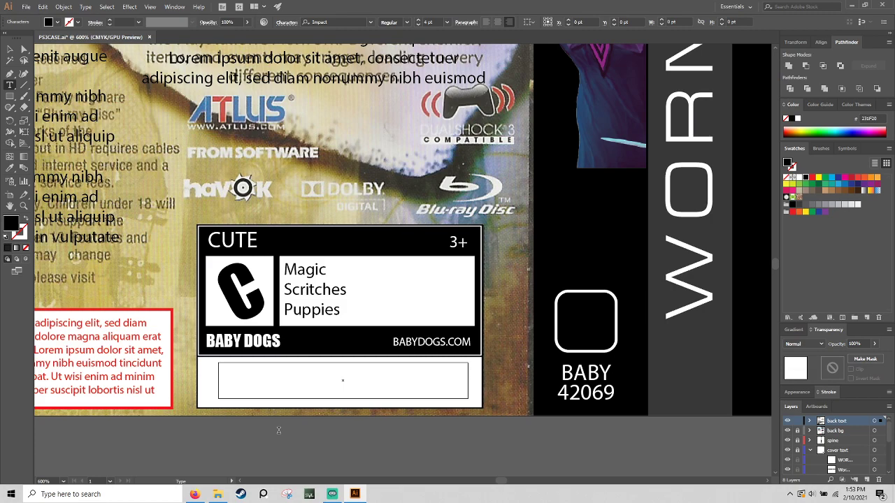
text(ONLINE INTERACTION)
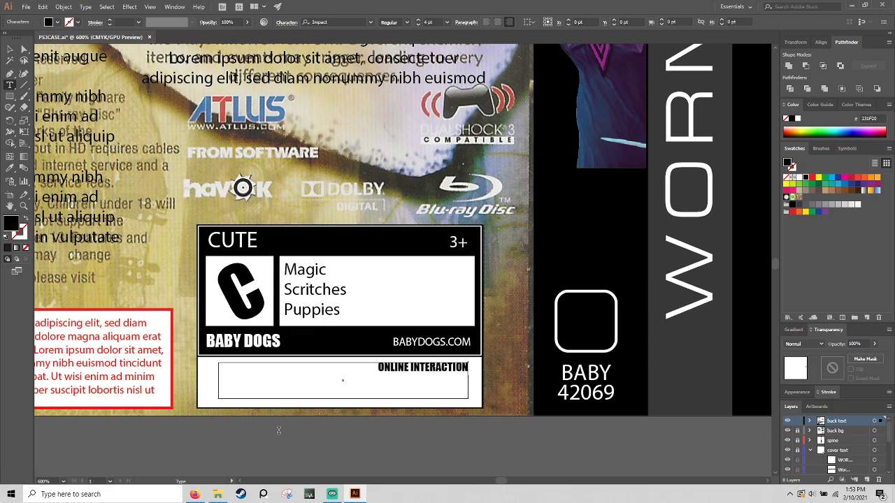
text(S DO NOT EXIST)
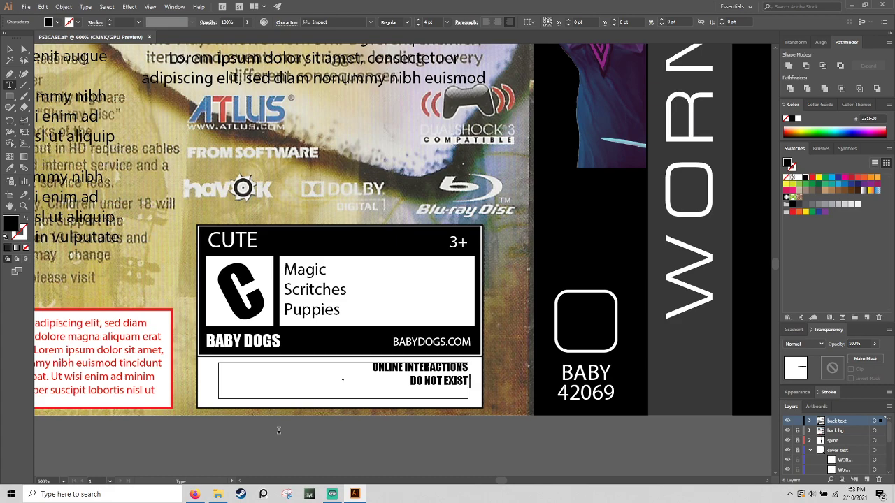
Continue the text under the rating box with "PLEASE GIVE ME"
text( I)
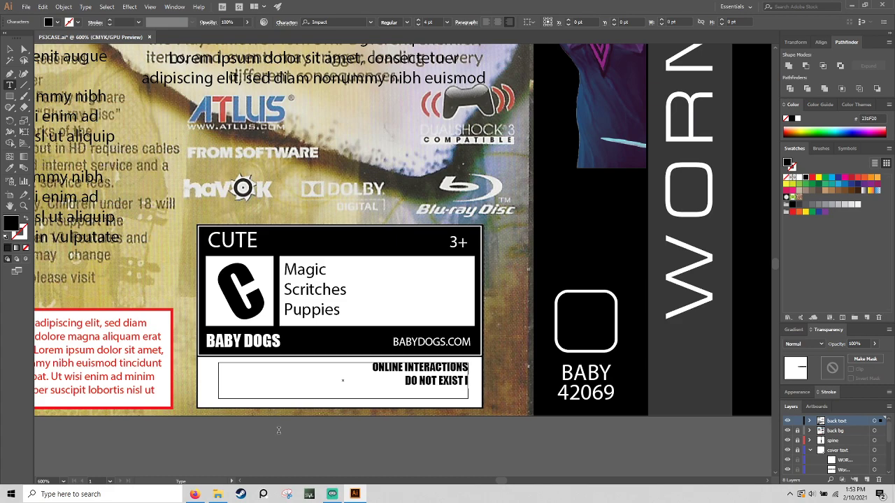
key(BackSpace)
key(BackSpace)
text(PLEASE GIVE ME NO)
key(BackSpace)
key(BackSpace)
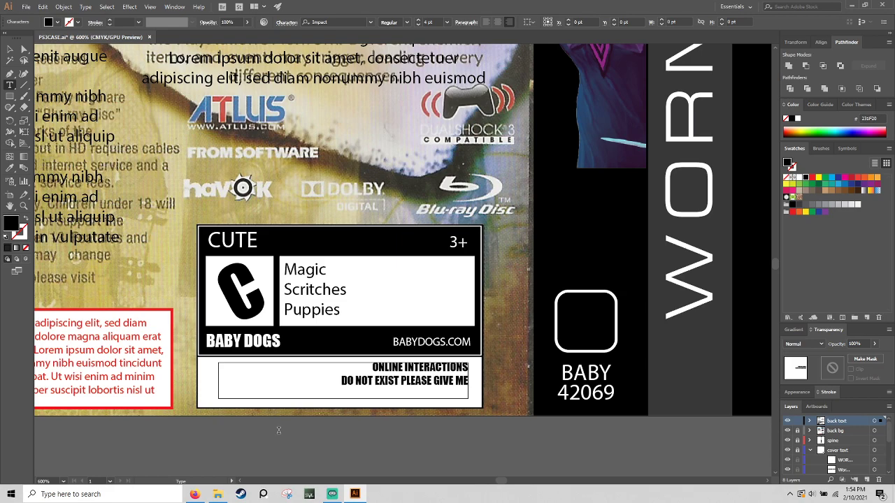
text(TENDIES)
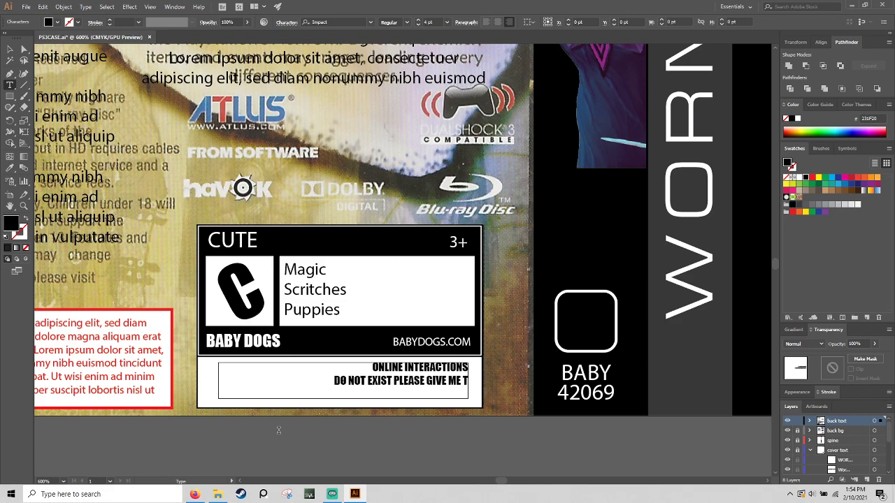
key(BackSpace)
key(BackSpace)
key(BackSpace)
key(BackSpace)
key(BackSpace)
key(BackSpace)
key(BackSpace)
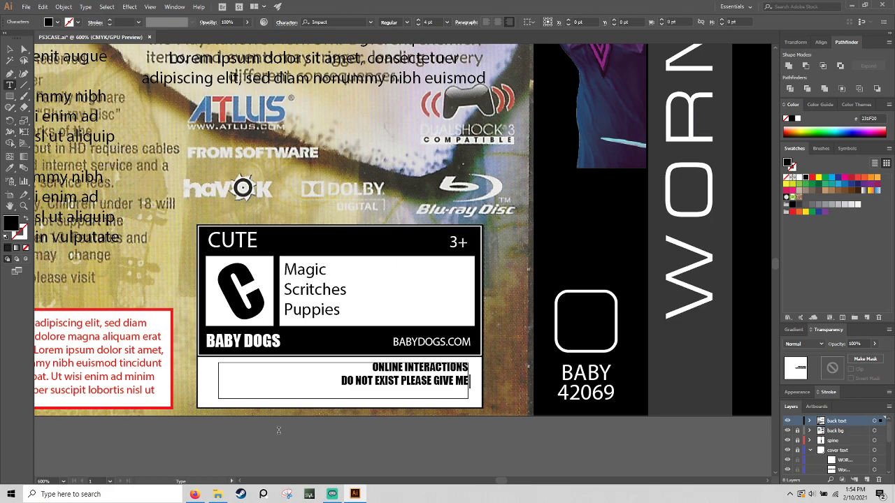
Complete the sentence with "SCRITCHES" and center-align the whole text in its frame
text(SCRITCHES)
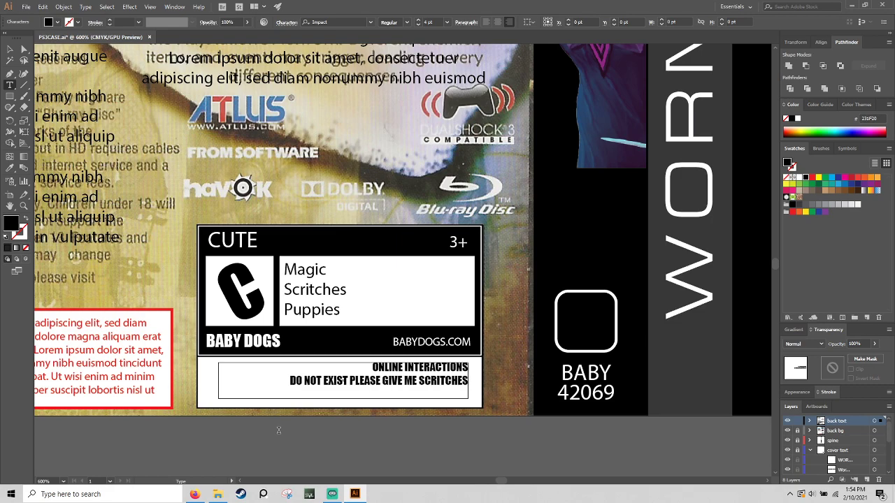
key(ctrl+a)
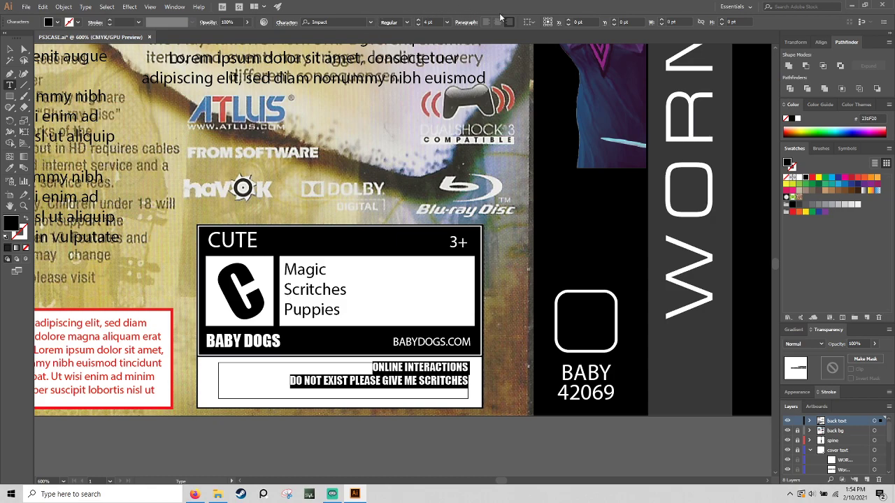
click(497, 23)
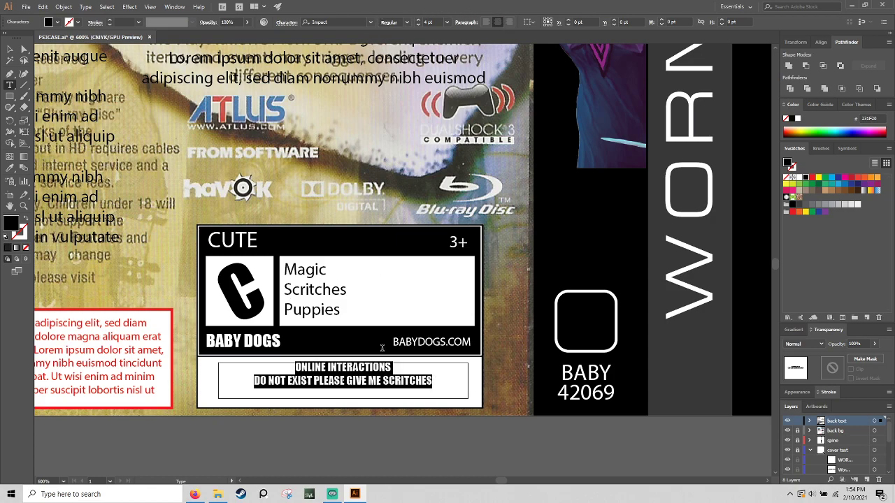
click(342, 400)
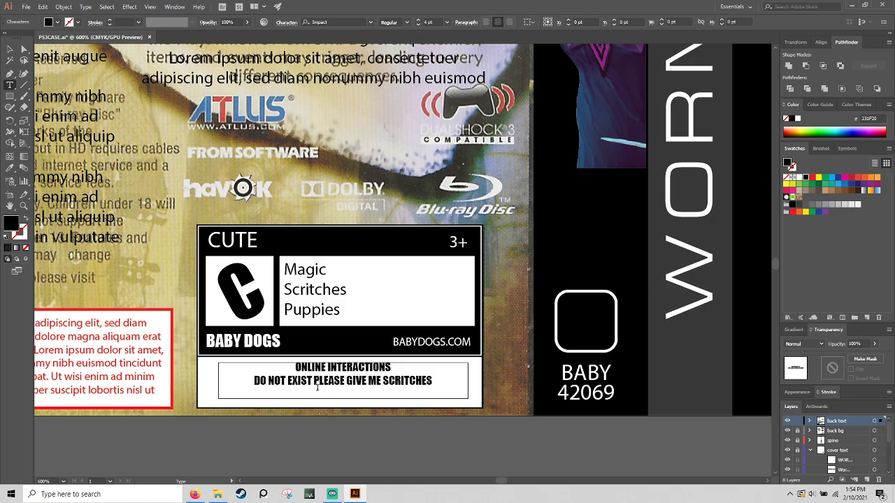
Remove the line break before "DO NOT EXIST" and start a new line at "PLEASE GIVE ME SCRITCHES"
click(251, 377)
key(BackSpace)
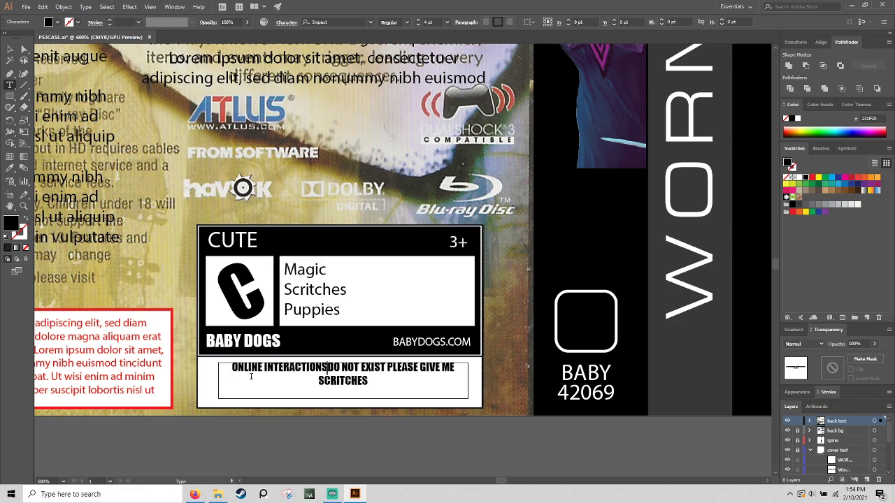
click(388, 367)
key(Return)
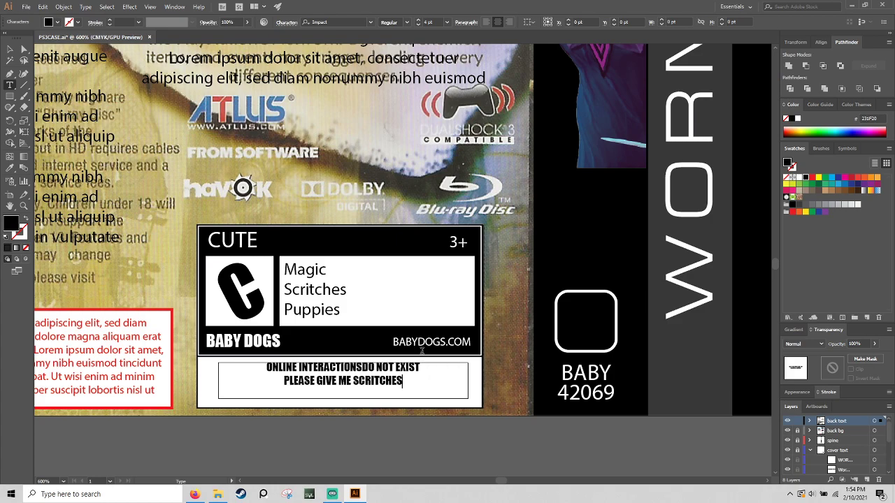
Enlarge the whole online interactions text to 6 pt and deselect its frame
key(ctrl+a)
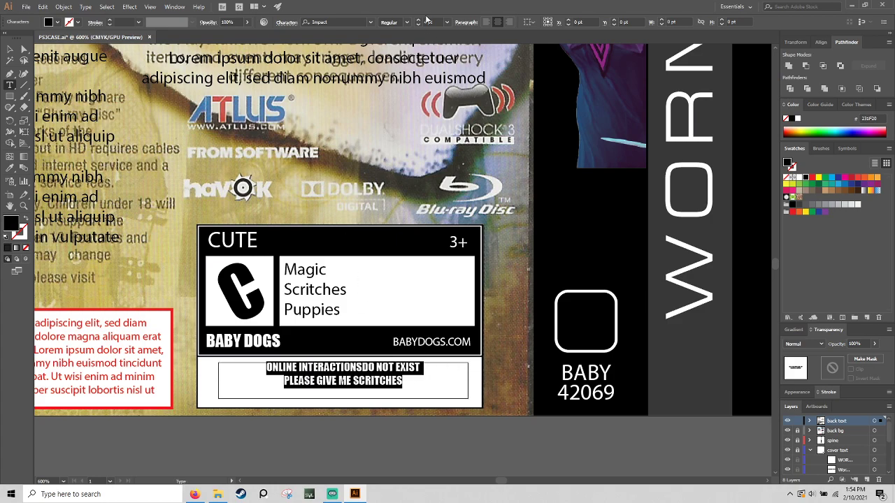
click(419, 20)
click(419, 20)
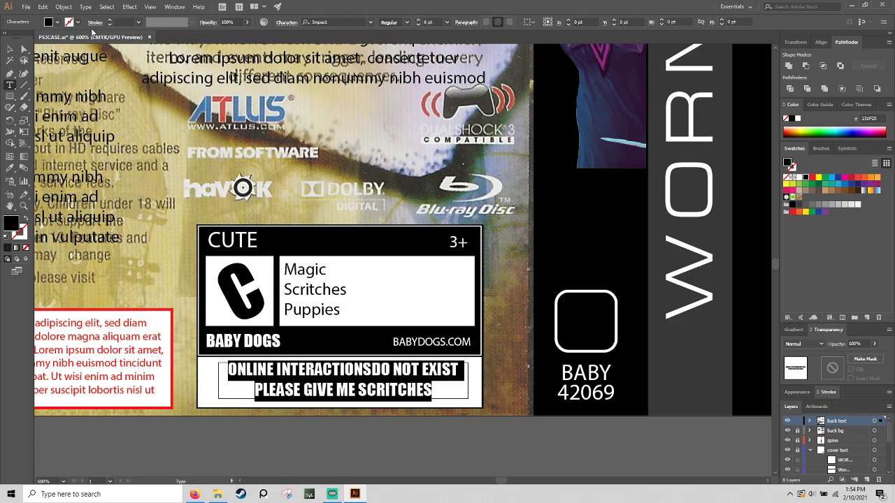
click(10, 49)
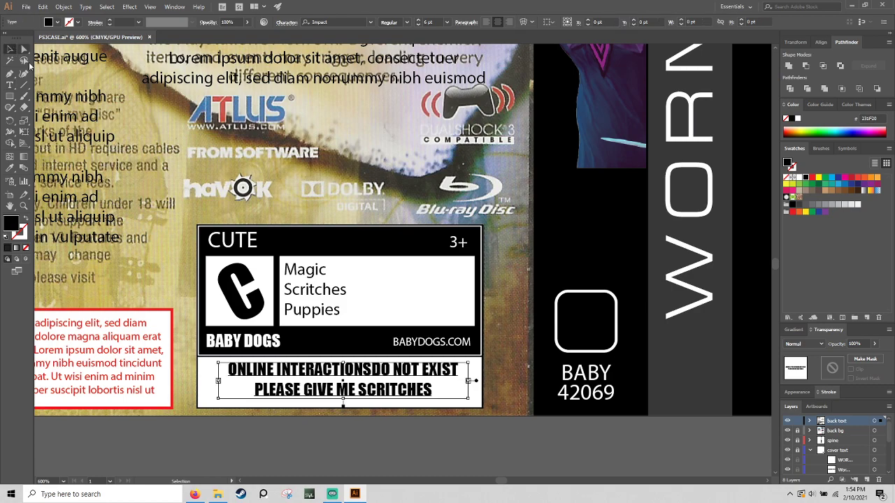
key(ctrl+shift+a)
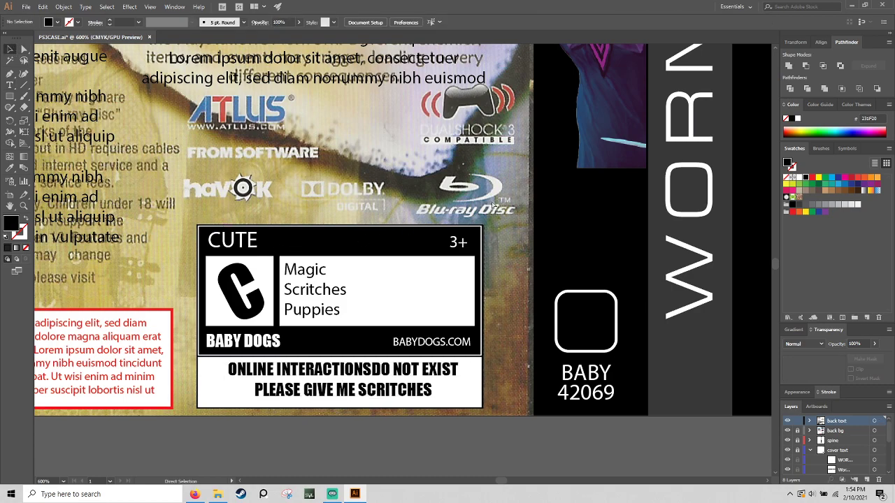
Review the whole case artwork with "Layer 5" shown and the original "cover" hidden, and restore both layers' visibility
key(ctrl+0)
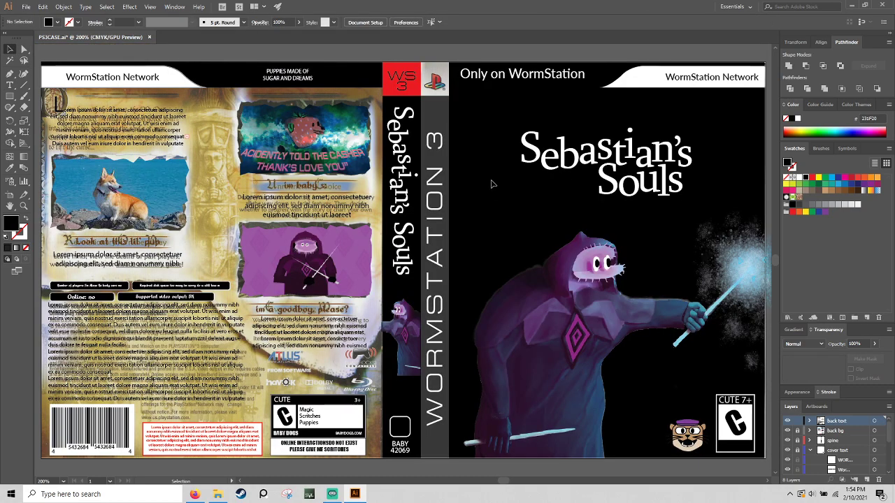
click(811, 450)
scroll(800, 467, down, 1)
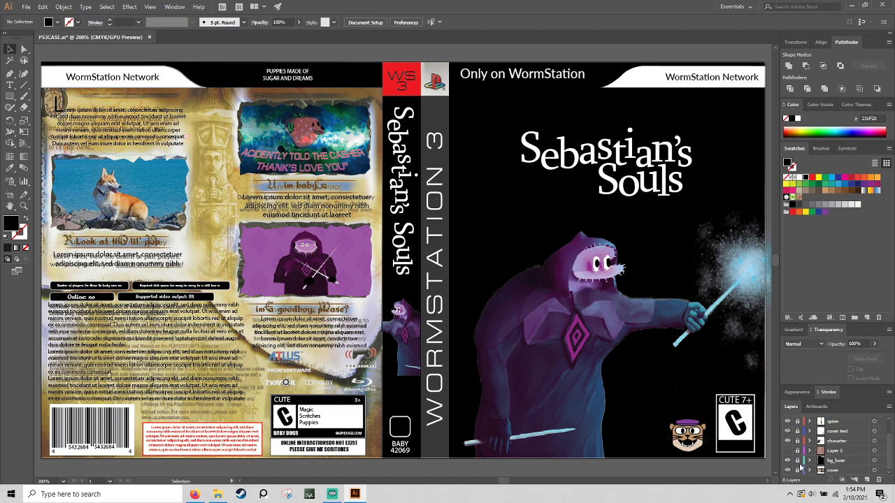
click(788, 460)
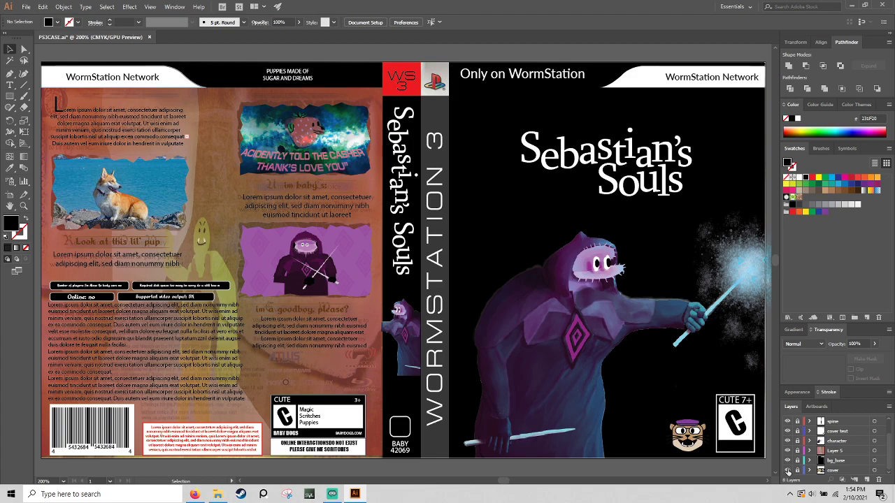
click(788, 470)
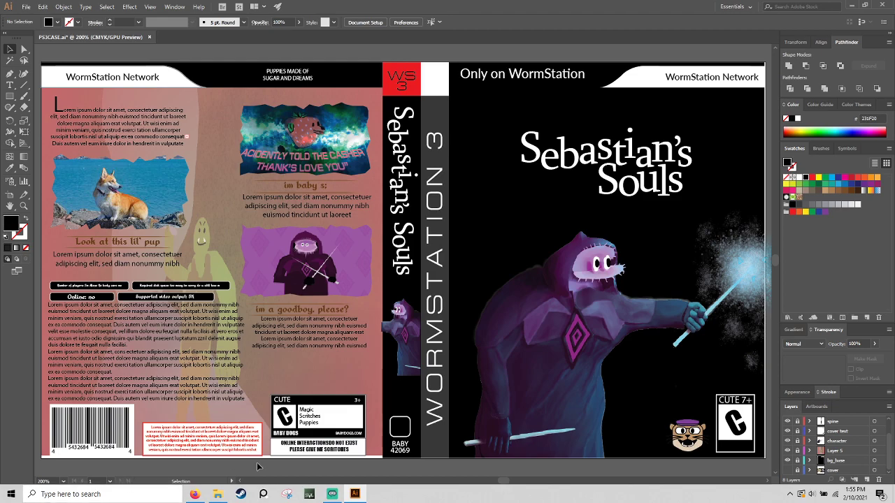
click(787, 451)
click(788, 461)
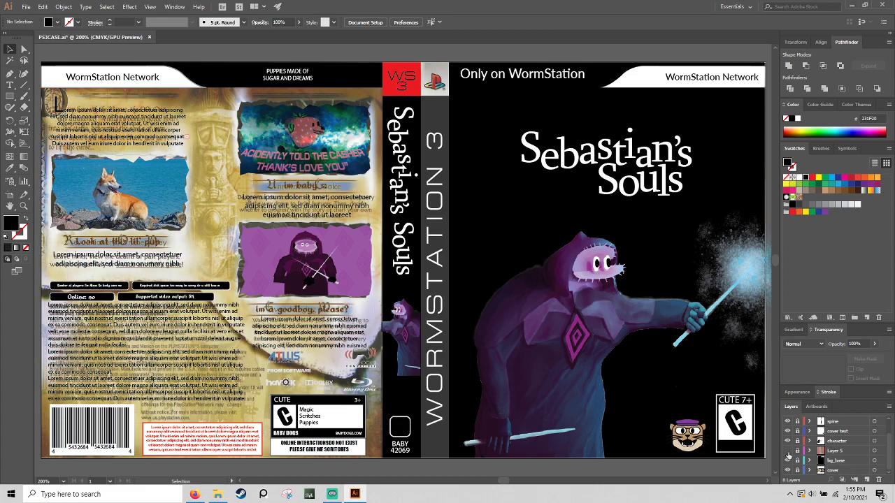
Compare the redesigned spine with the original by briefly hiding the "spine" layer
scroll(794, 442, up, 1)
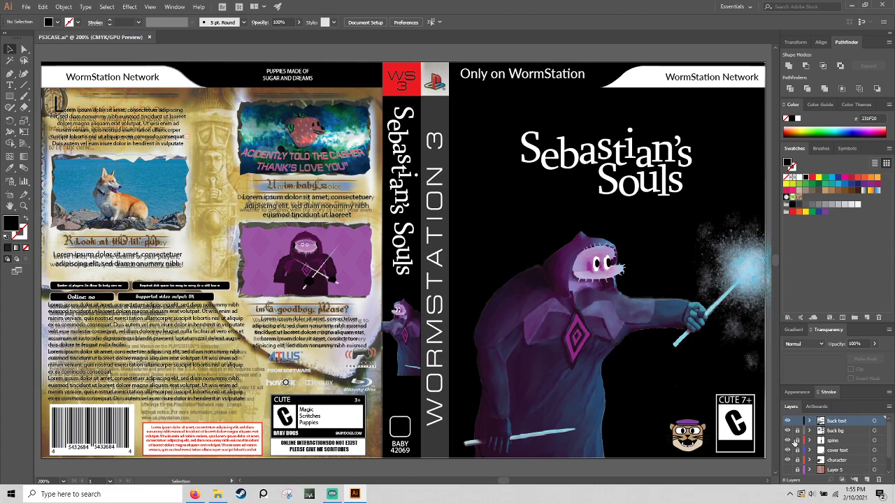
click(788, 441)
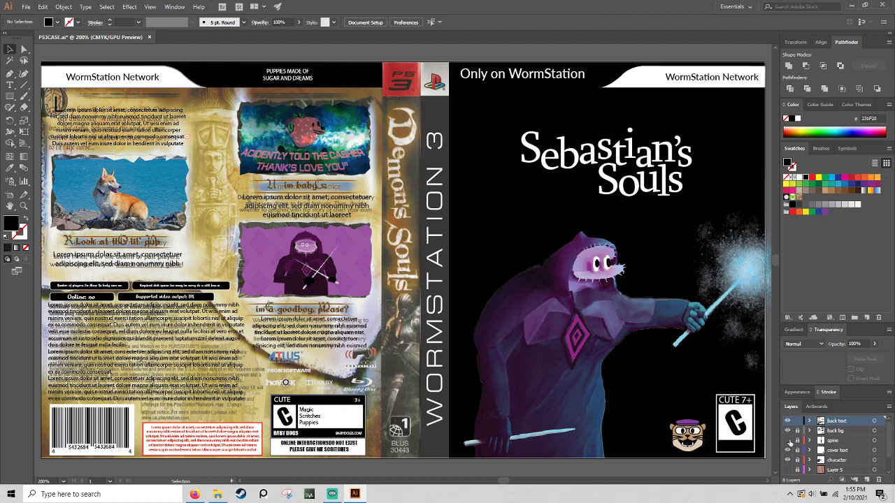
click(788, 441)
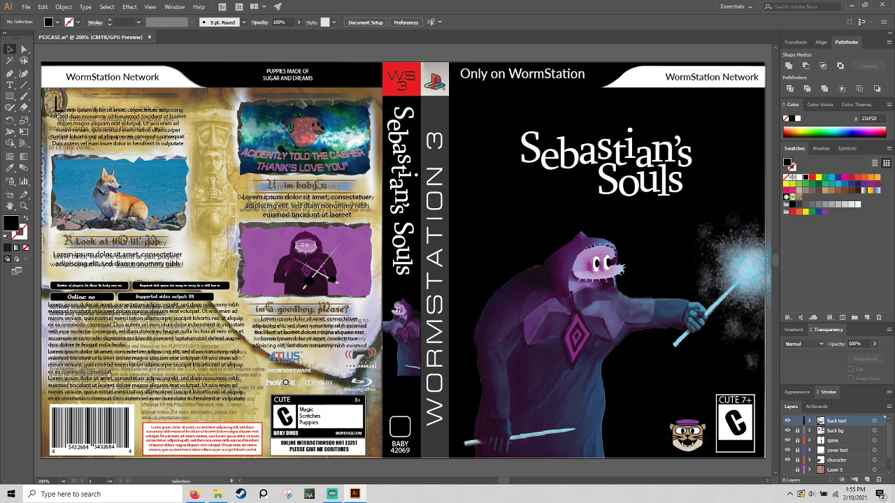
Make "Layer 5" visible over the original back cover around the logos and rating box
click(195, 493)
scroll(463, 220, down, 3)
key(ctrl+equal)
key(ctrl+equal)
key(ctrl+equal)
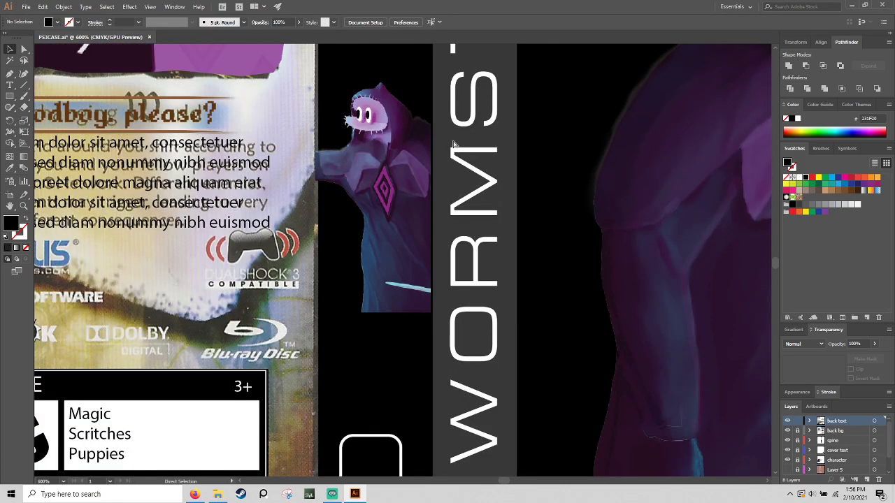
drag(599, 340, 588, 193)
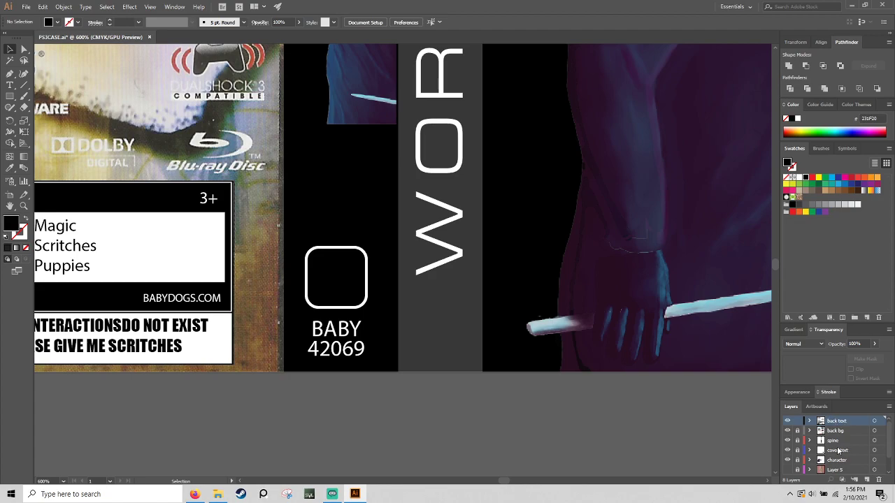
scroll(838, 451, down, 2)
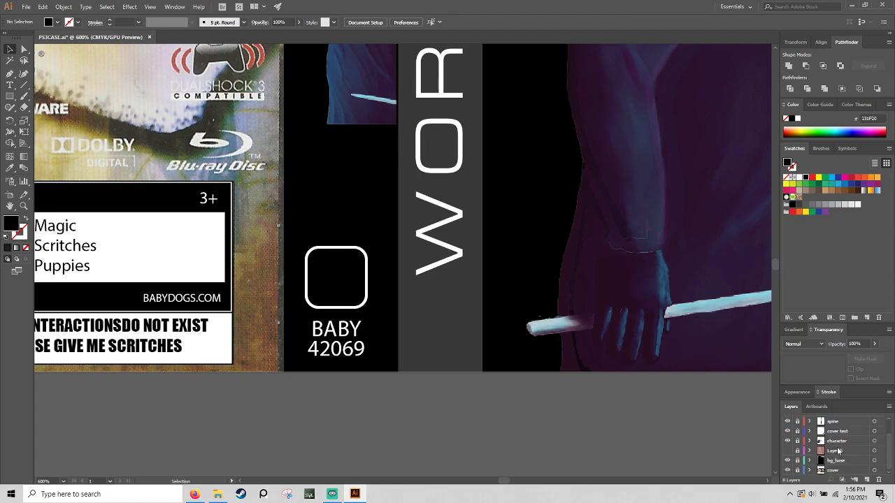
click(787, 451)
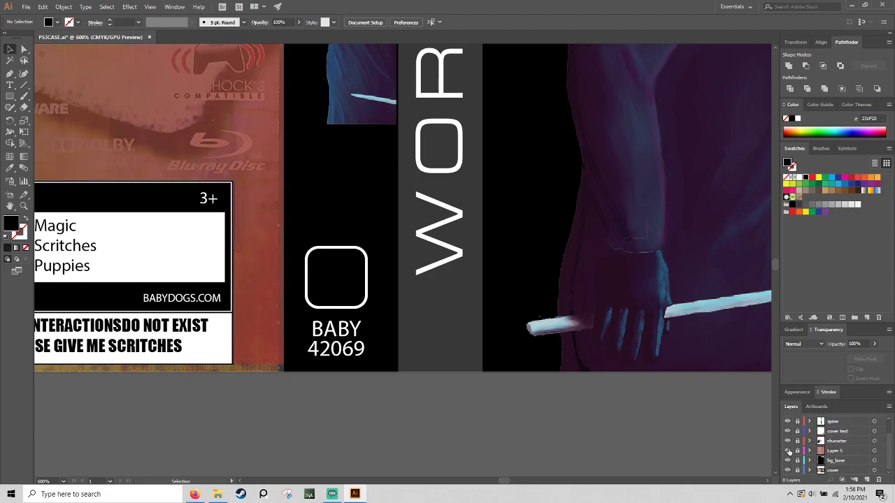
scroll(796, 461, up, 2)
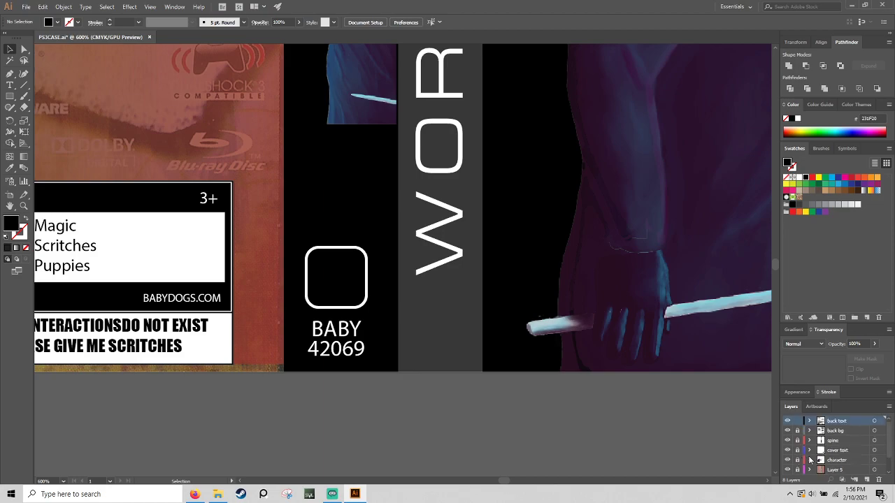
Compare the badge at the foot of the spine with the original artwork beneath it, and unlock the "spine" layer
click(786, 441)
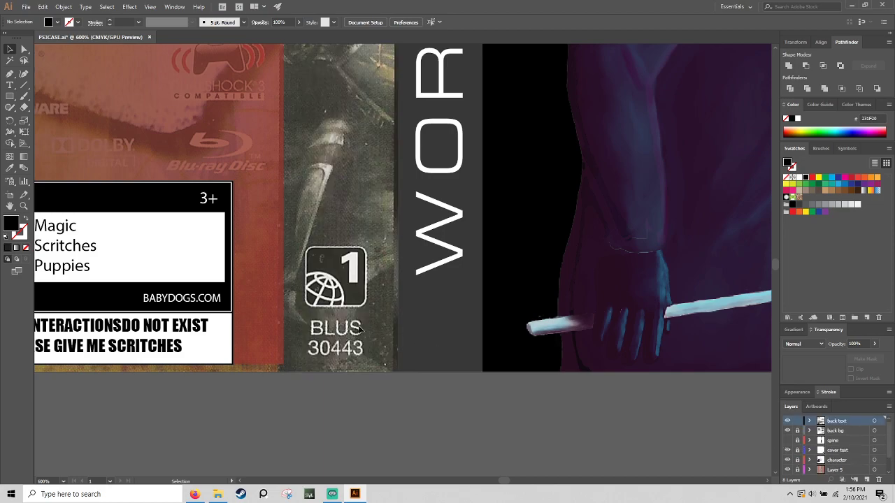
click(786, 441)
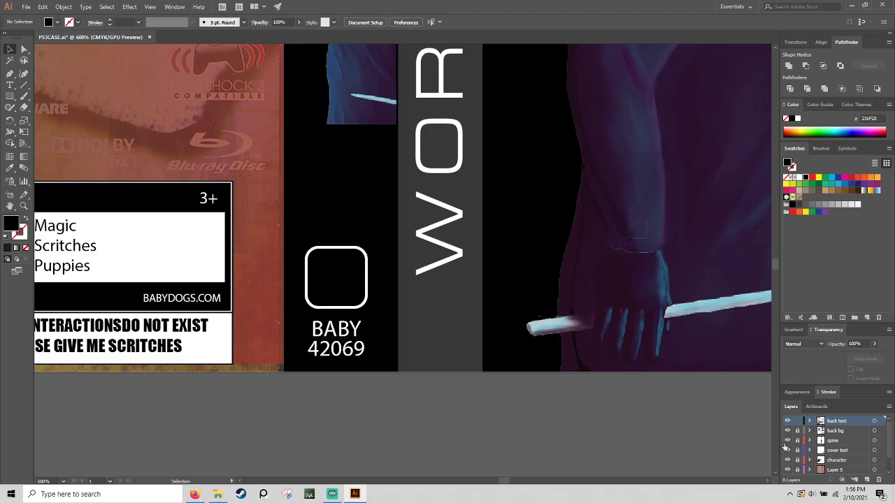
click(786, 441)
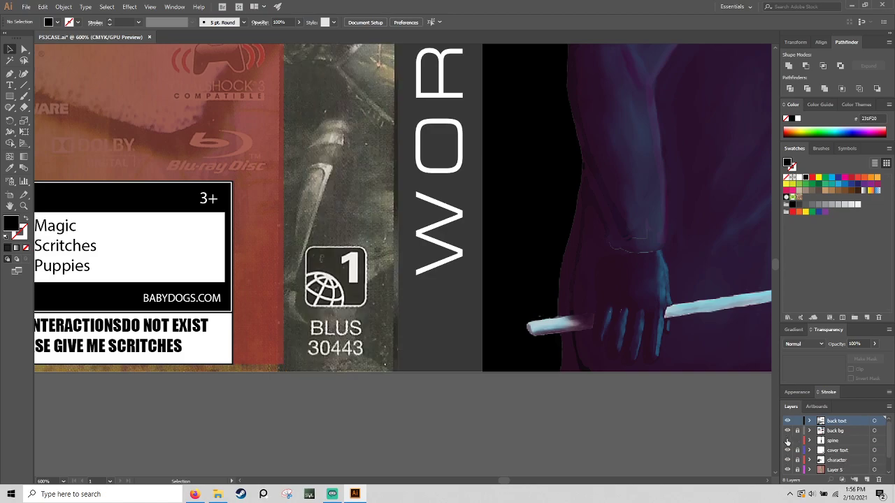
click(786, 440)
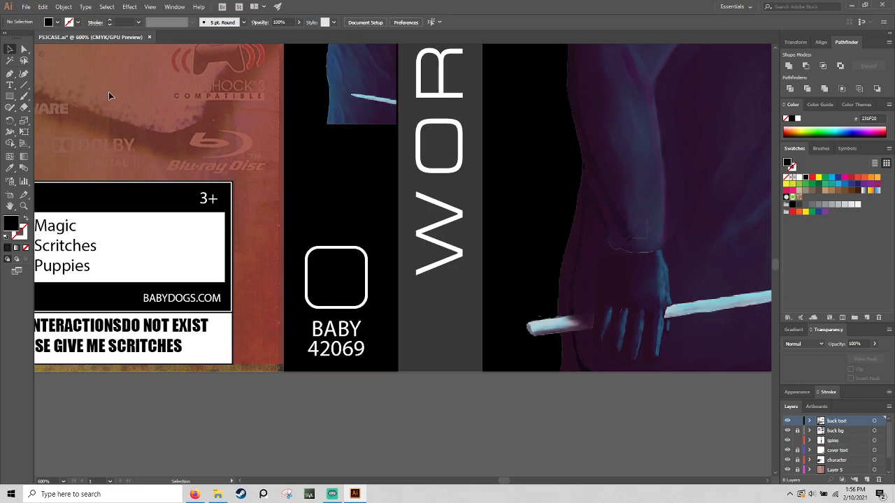
Add a white number "1" in 6 pt Impact inside the spine's rounded square badge
click(10, 85)
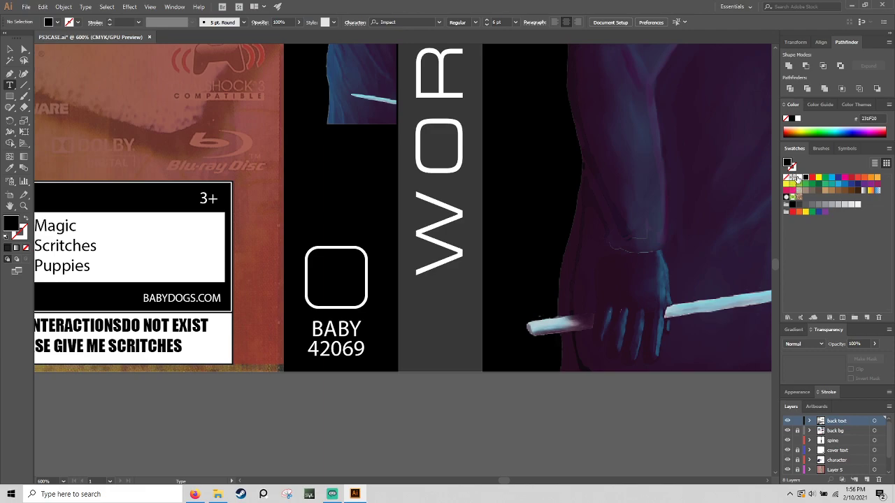
click(800, 178)
drag(335, 261, 364, 283)
text(1)
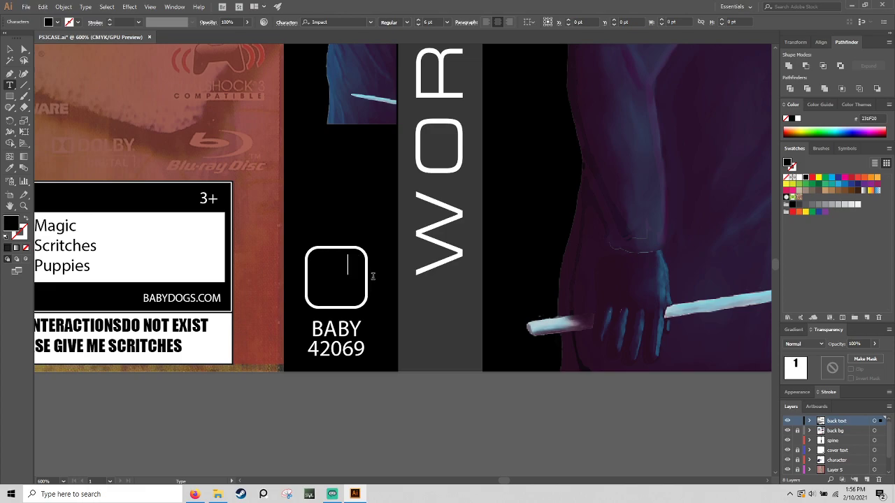
key(Escape)
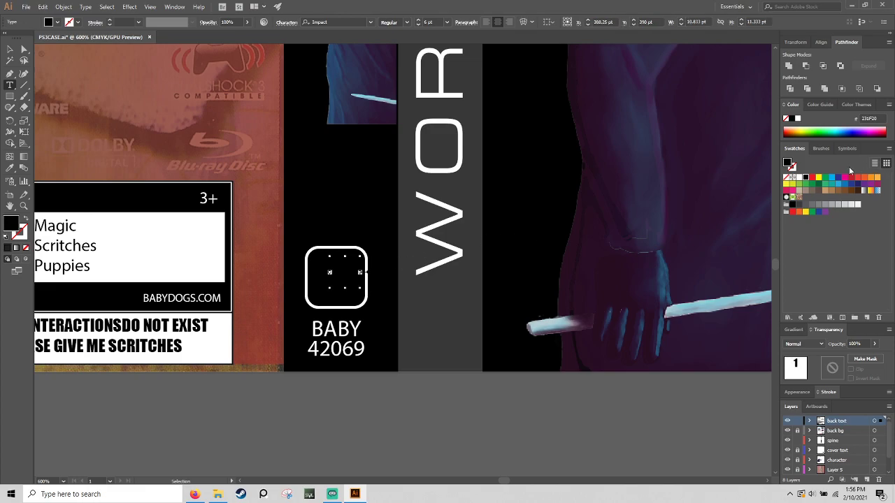
click(798, 179)
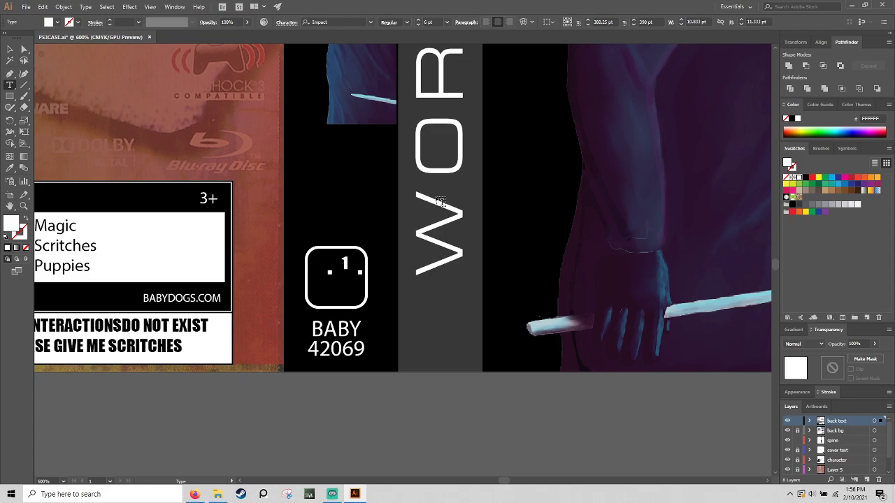
Enlarge the "1" to 8 pt, tighten its text frame and fit it into the badge's upper-right corner
click(10, 49)
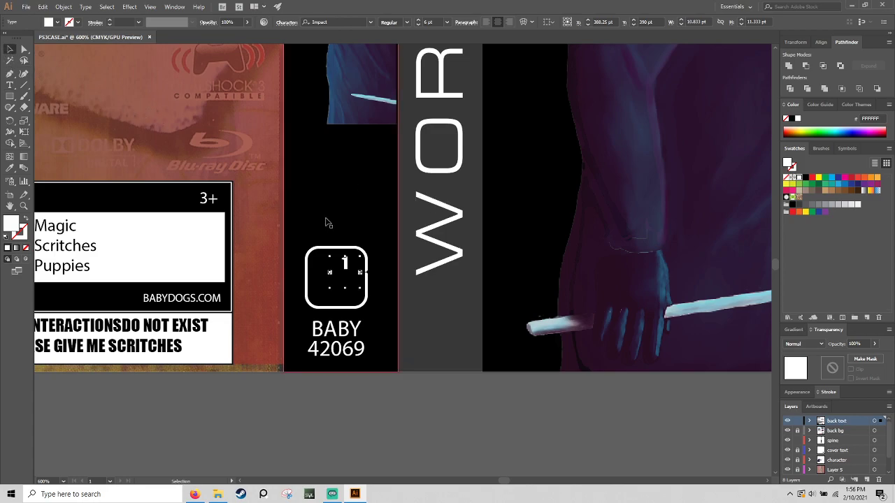
drag(355, 255, 360, 260)
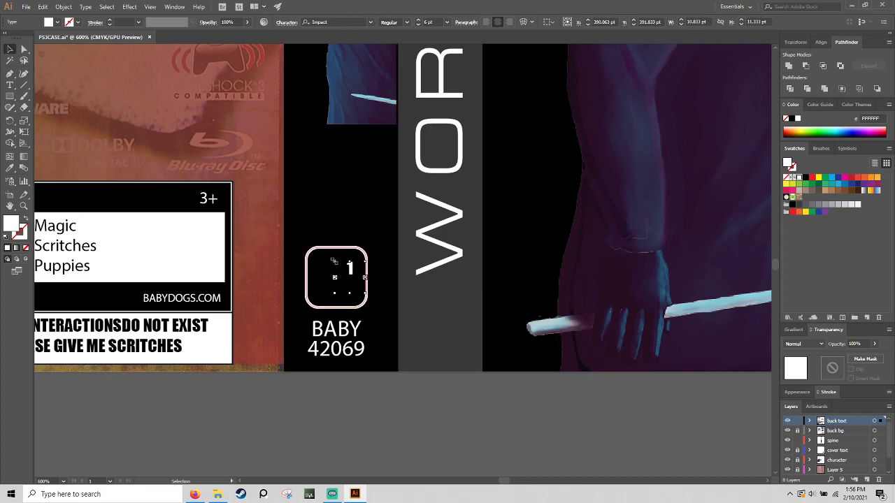
drag(334, 261, 330, 254)
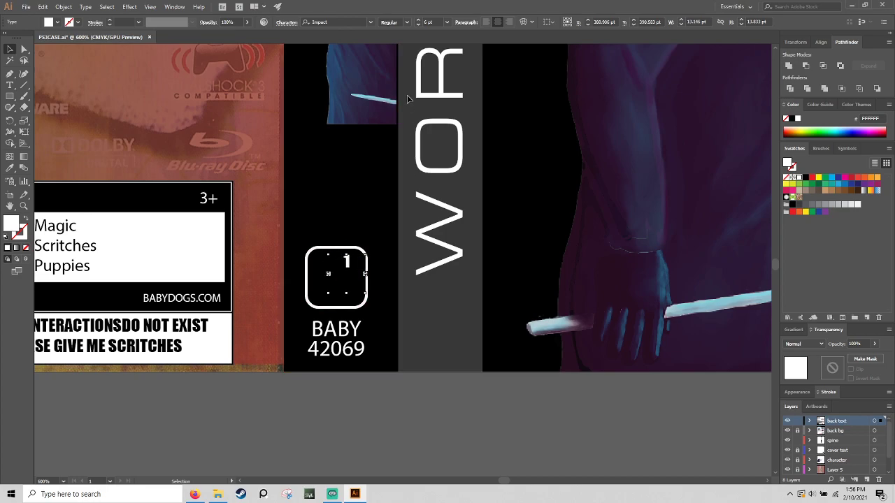
click(419, 21)
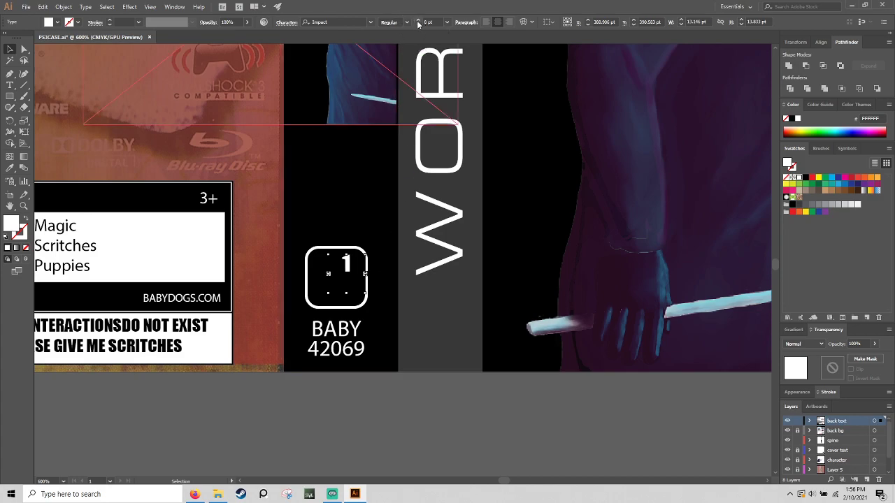
drag(335, 294, 350, 263)
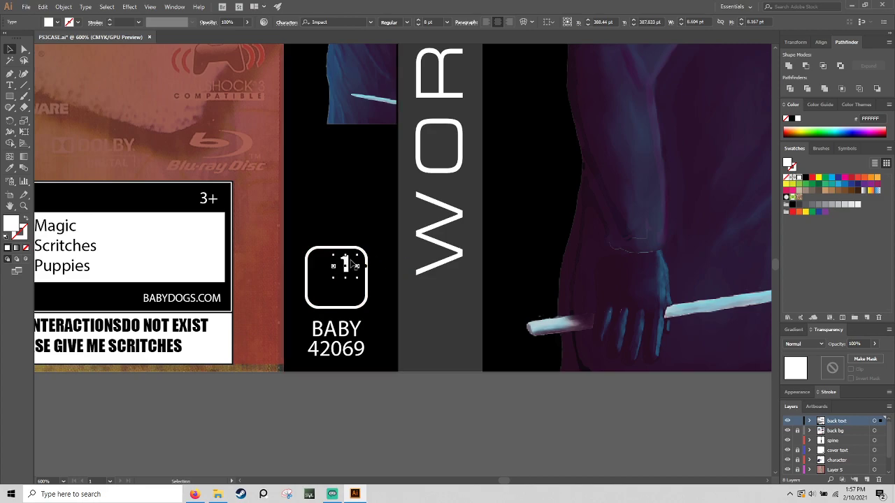
drag(355, 267, 360, 267)
click(315, 195)
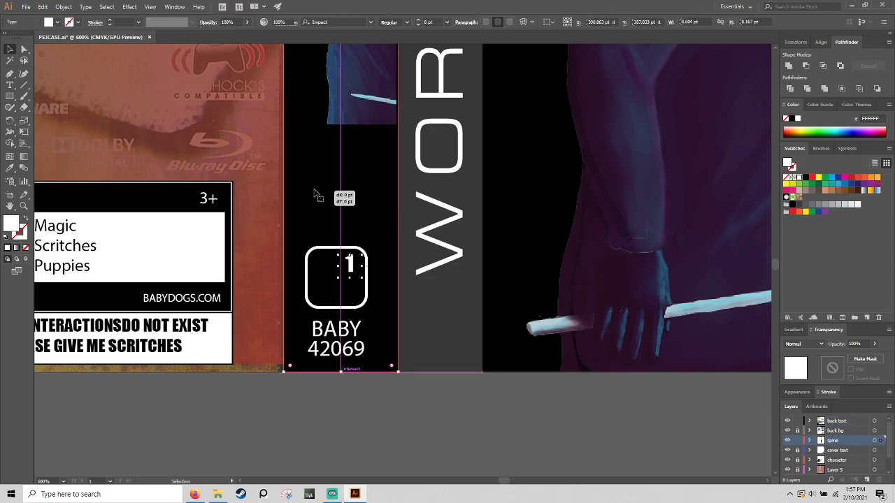
Draw a circle about 38 pt wide around the badge's lower-left corner, with a white stroke and no fill
click(12, 102)
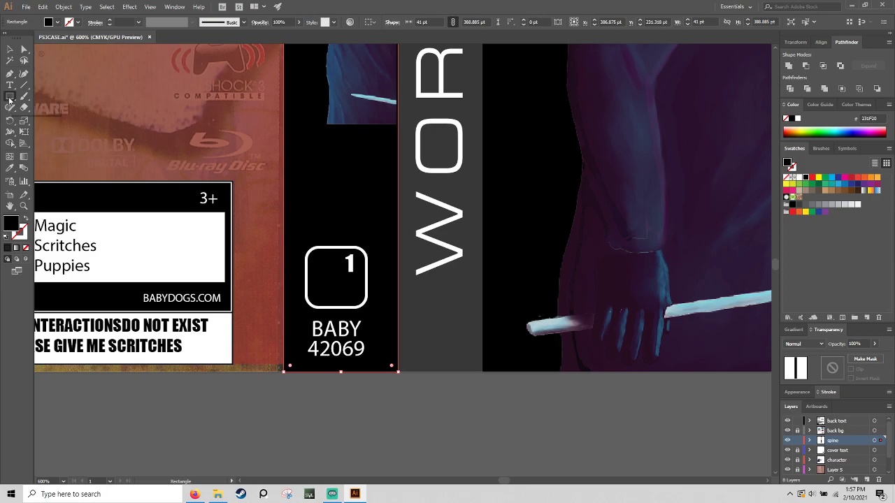
drag(9, 100, 64, 118)
drag(298, 308, 351, 262)
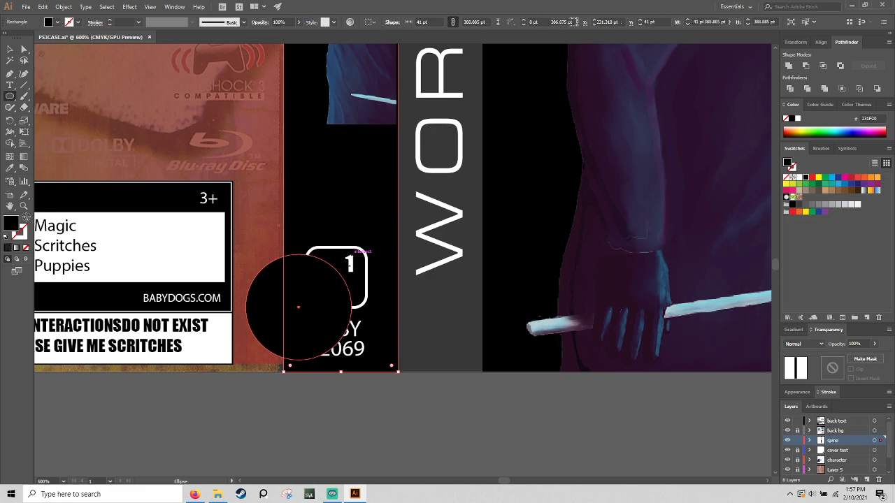
click(25, 218)
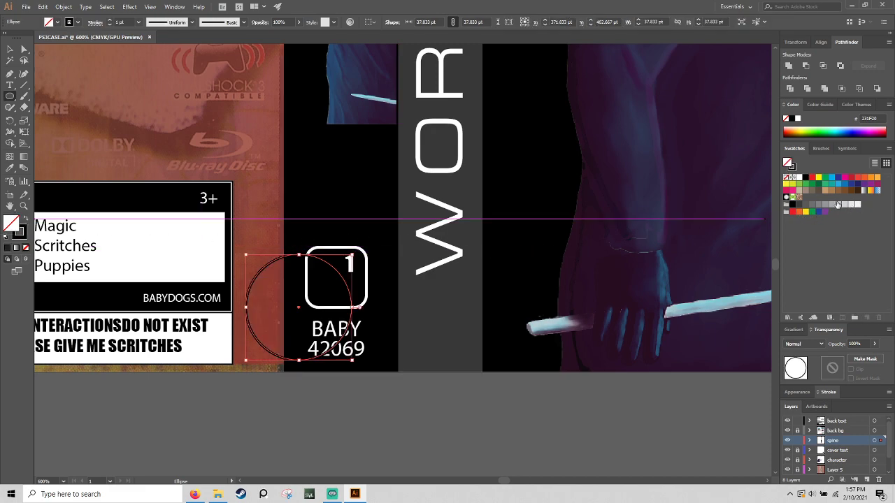
click(796, 178)
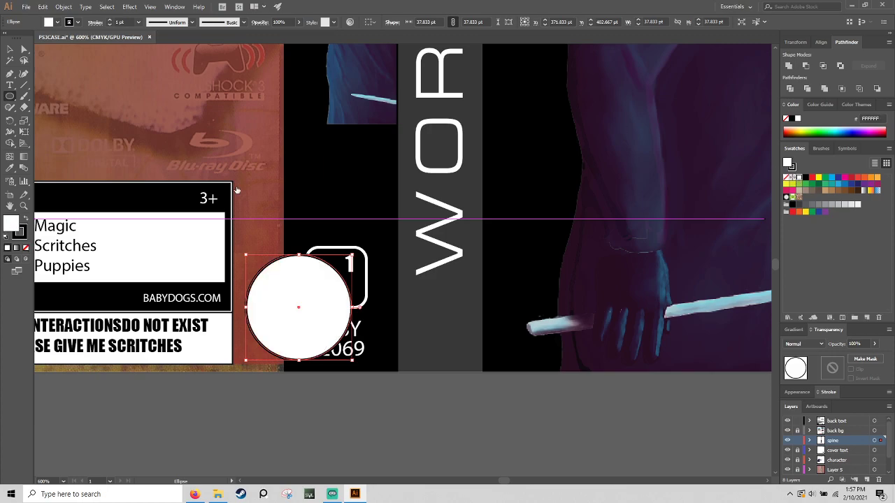
click(26, 218)
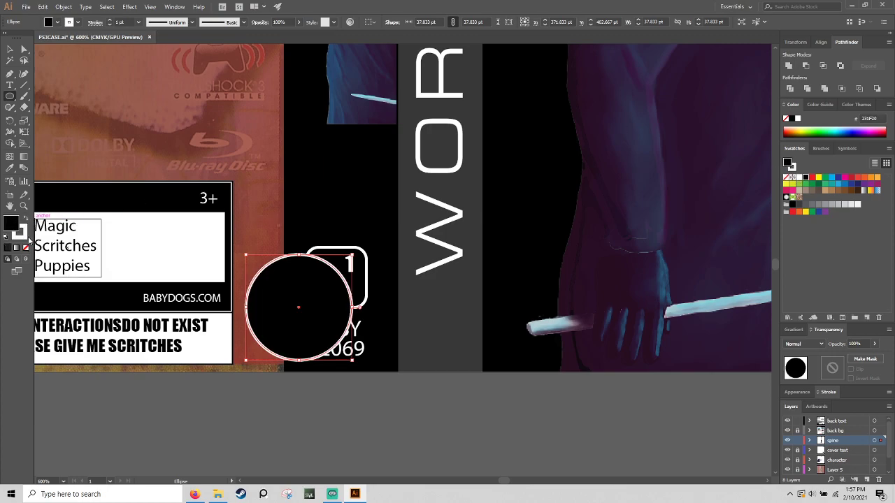
click(26, 248)
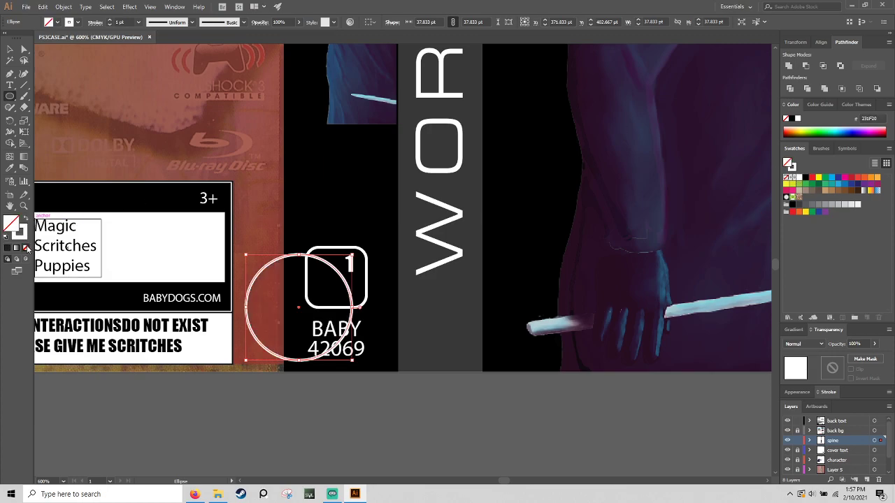
Save the PS3CASE.ai document
click(26, 6)
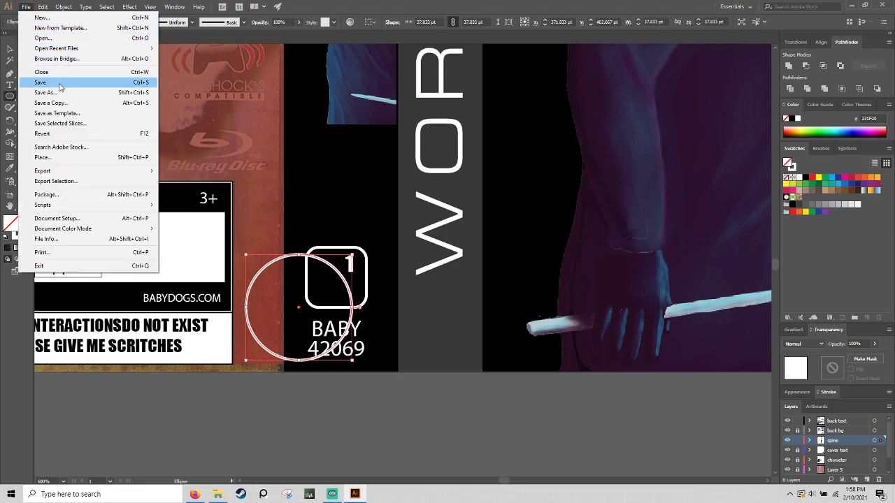
key(Escape)
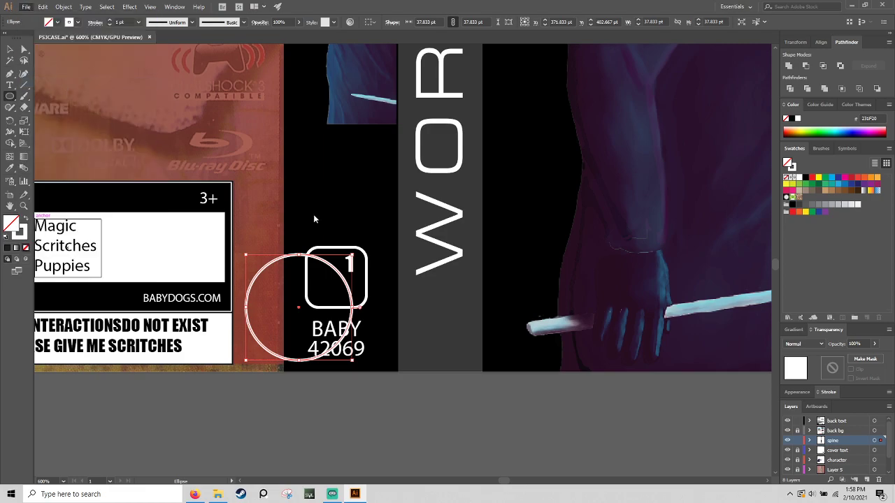
key(ctrl+s)
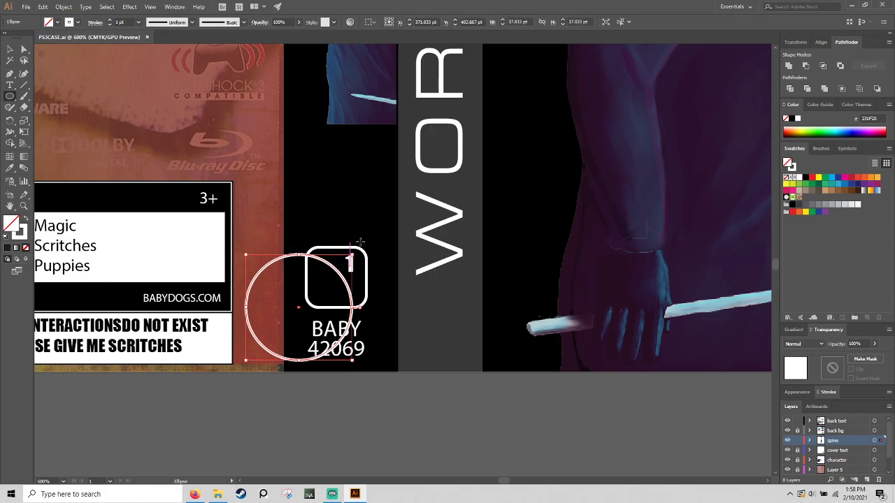
Give the circle a red stroke and clip it to the rounded square badge with a clipping mask
click(23, 232)
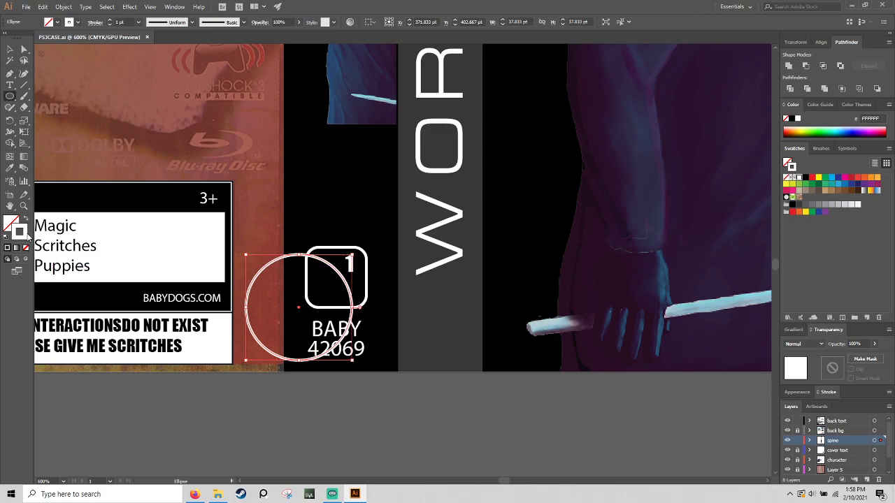
click(792, 212)
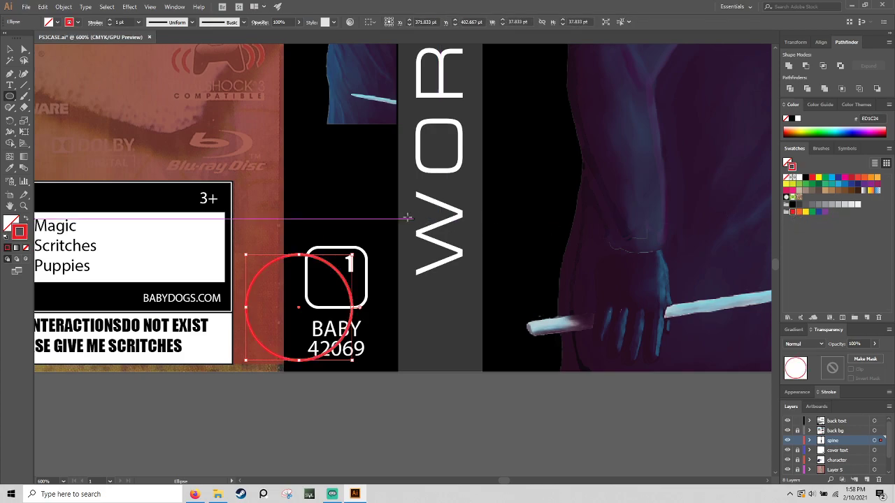
key(v)
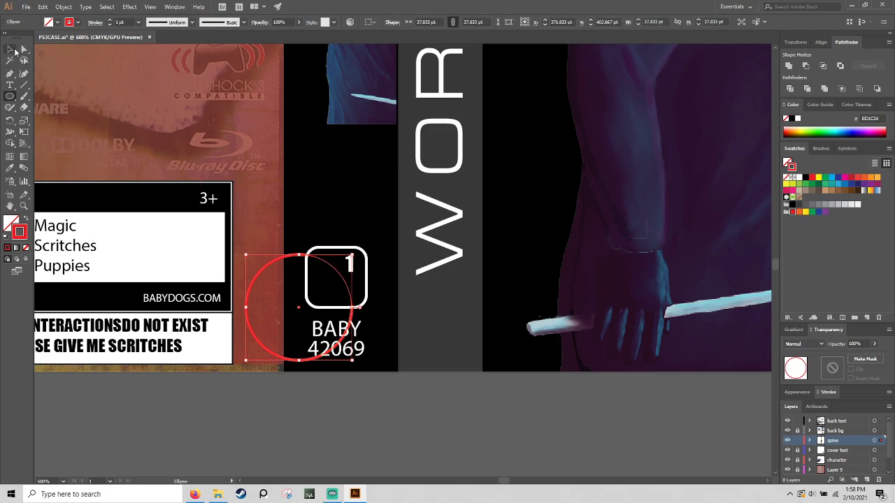
shift+click(361, 252)
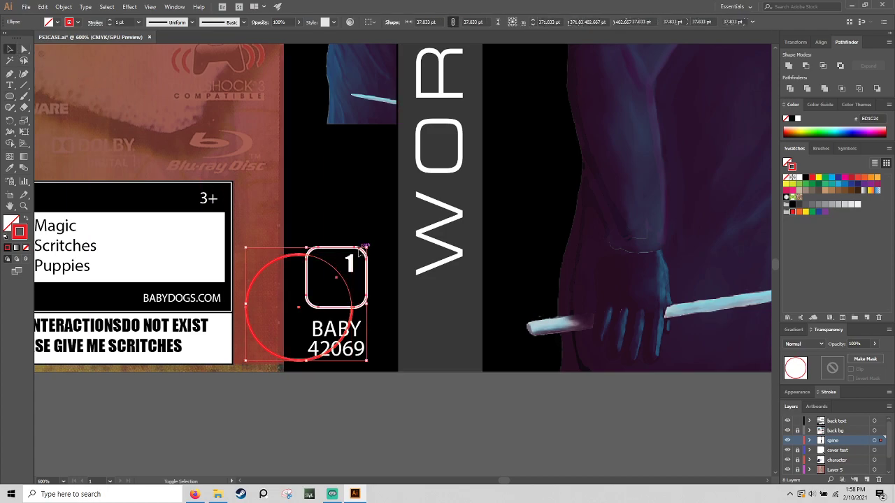
right_click(358, 254)
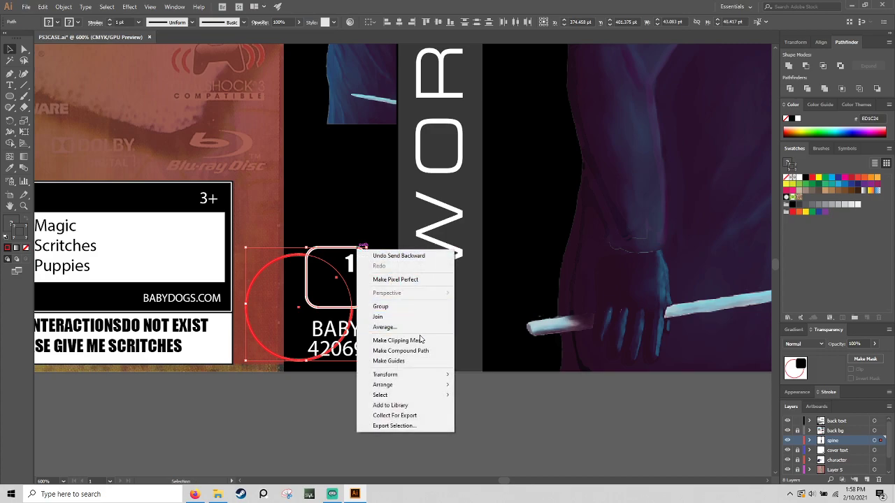
click(396, 339)
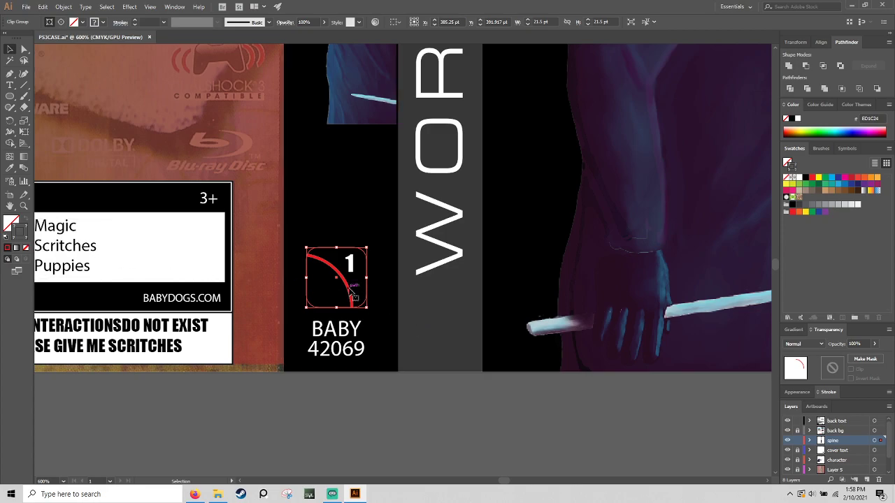
Set the clipped badge group's stroke to the off-white F1F2F2 swatch, and compare the badge with the original spine
click(346, 267)
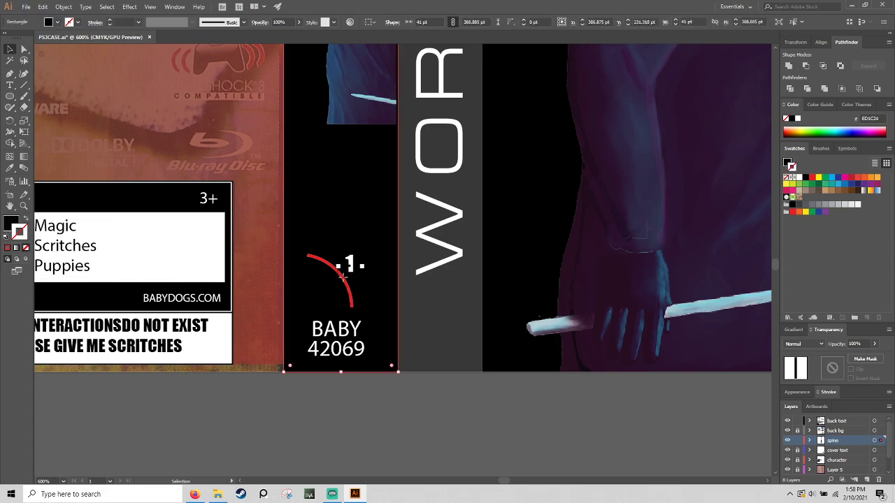
click(348, 265)
click(351, 299)
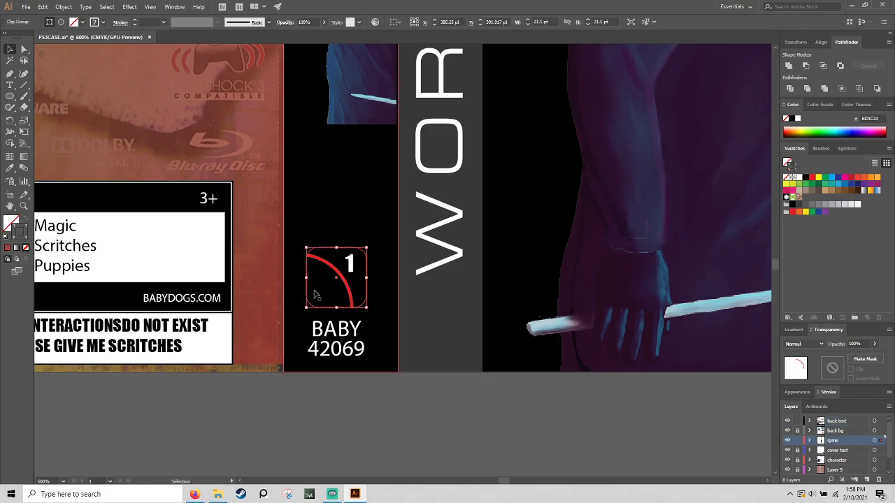
click(858, 205)
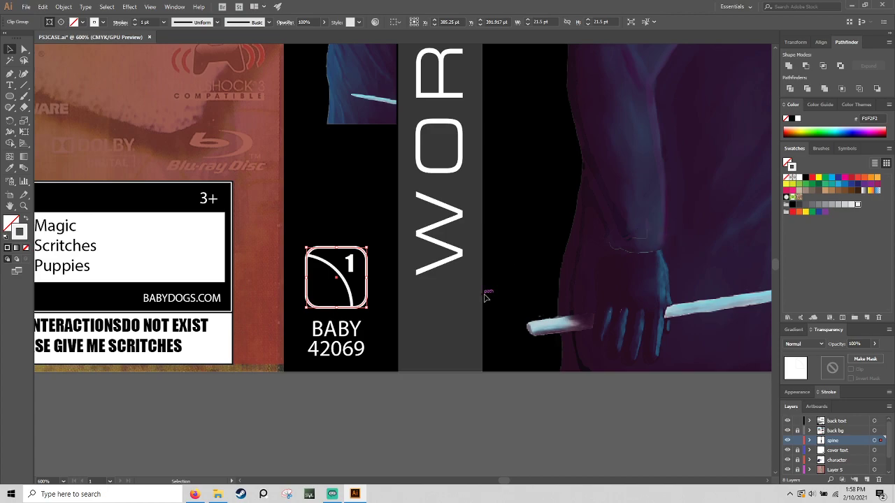
key(ctrl+shift+a)
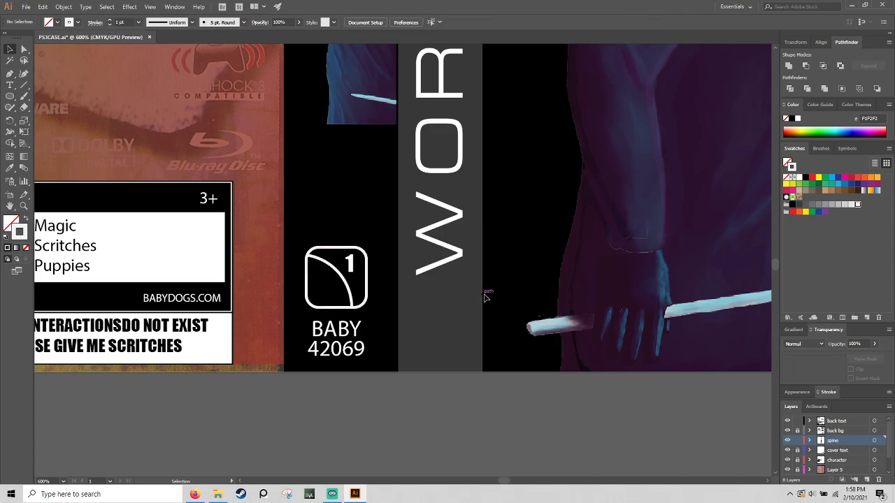
click(787, 446)
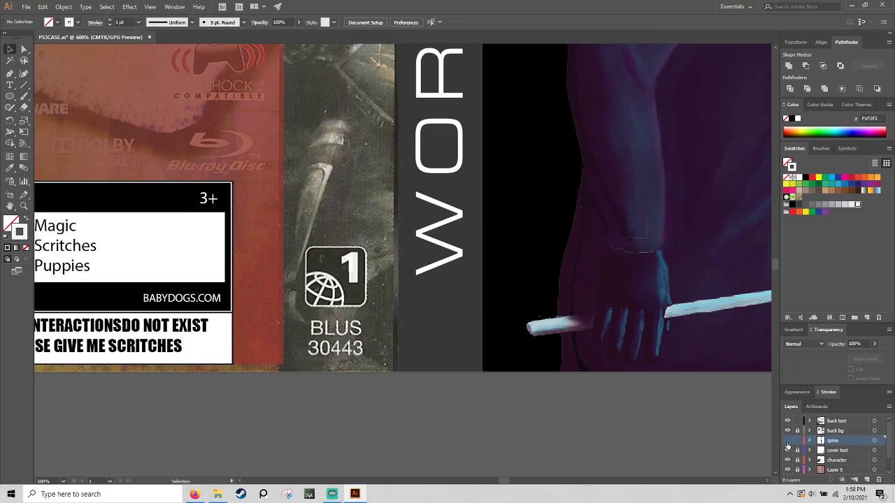
click(787, 443)
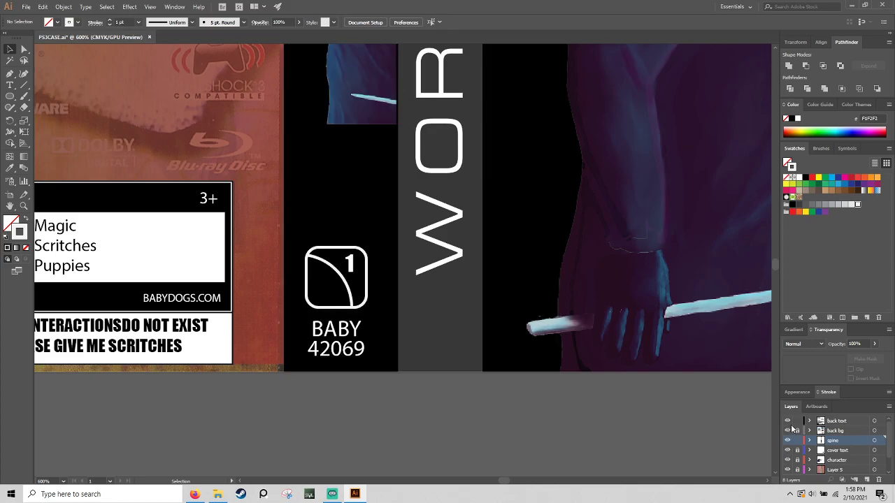
Compare the front cover's rating box with the original cover by toggling the cover text, character and bg_base layers
drag(303, 166, 500, 280)
drag(455, 197, 493, 58)
drag(354, 140, 176, 163)
drag(648, 214, 173, 207)
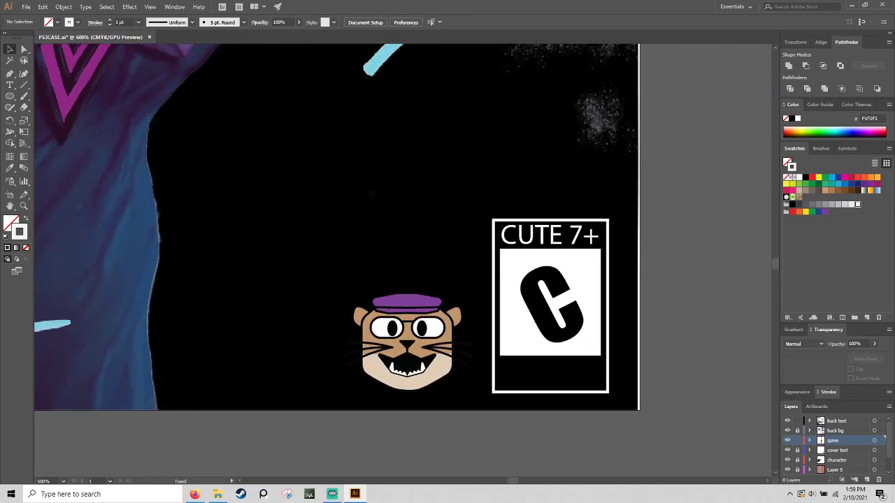
click(788, 451)
click(788, 452)
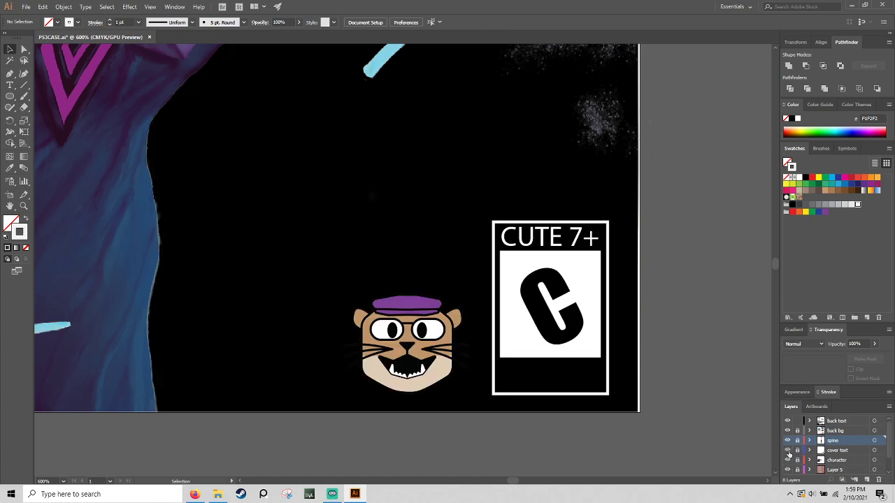
scroll(790, 454, down, 1)
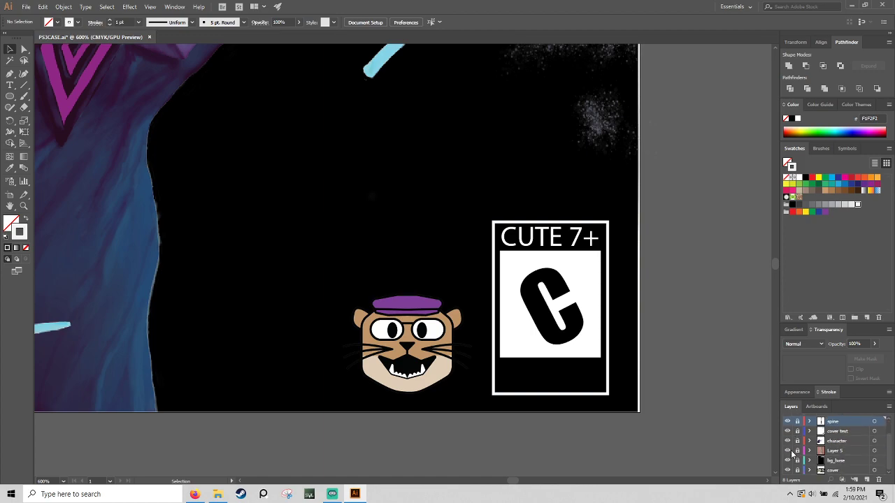
click(787, 461)
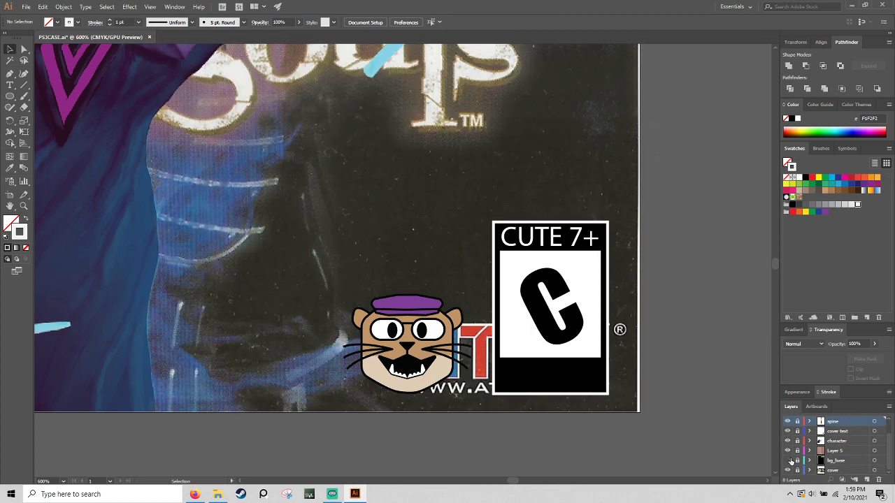
scroll(794, 450, up, 1)
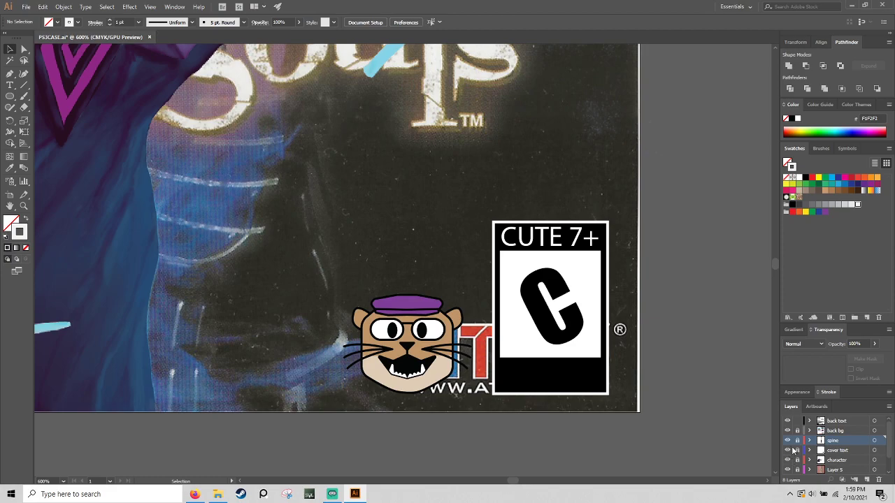
scroll(794, 451, down, 1)
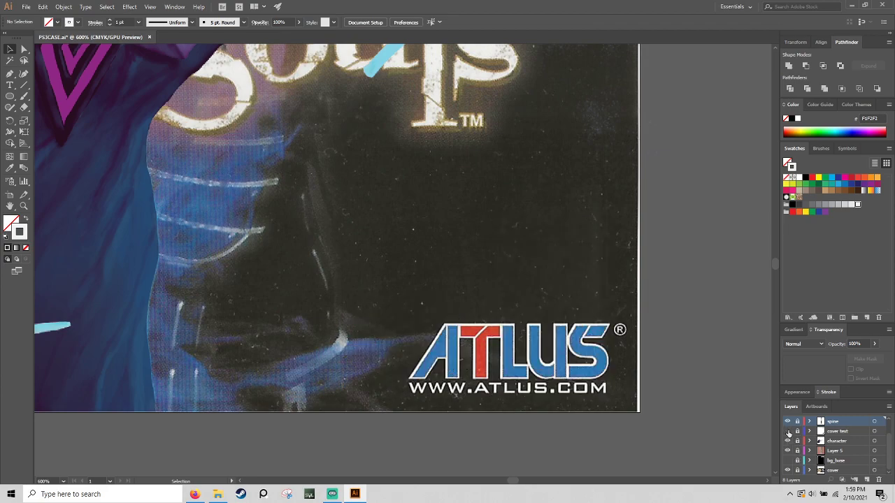
drag(126, 285, 606, 315)
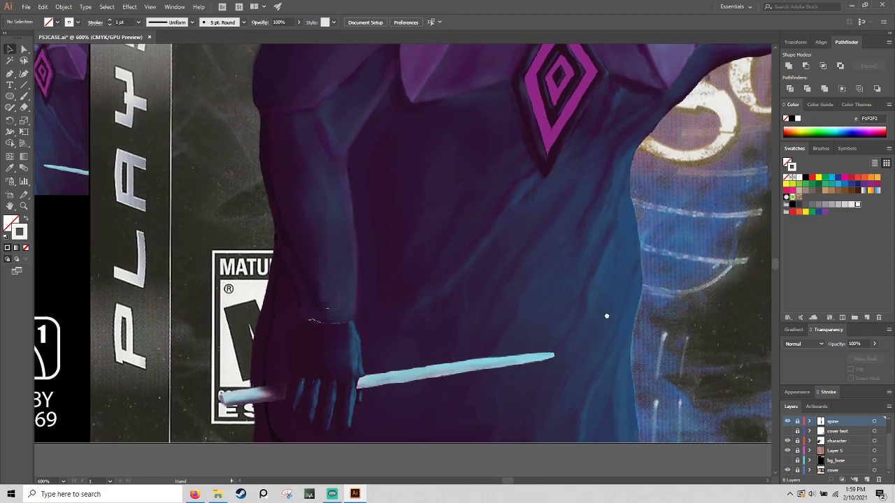
click(788, 441)
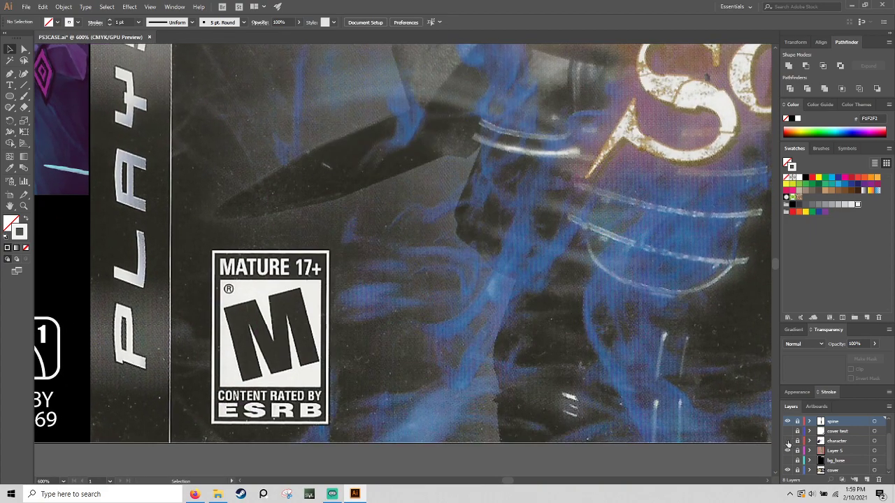
click(788, 441)
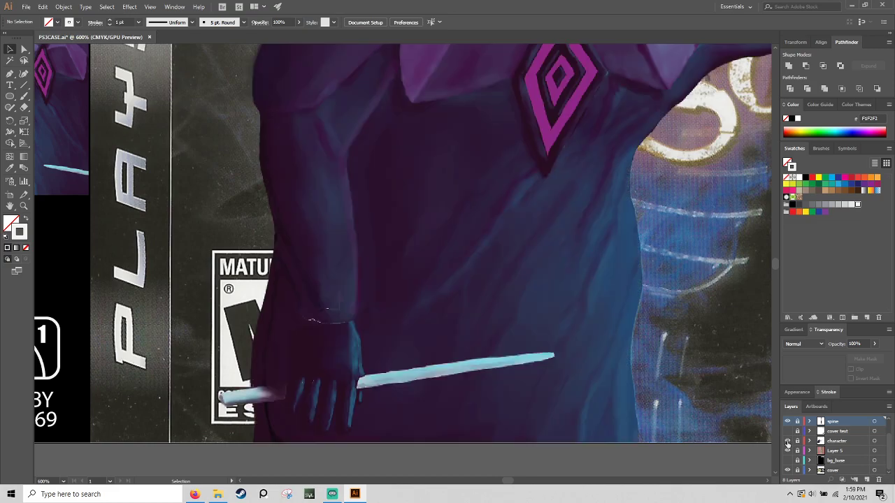
click(788, 460)
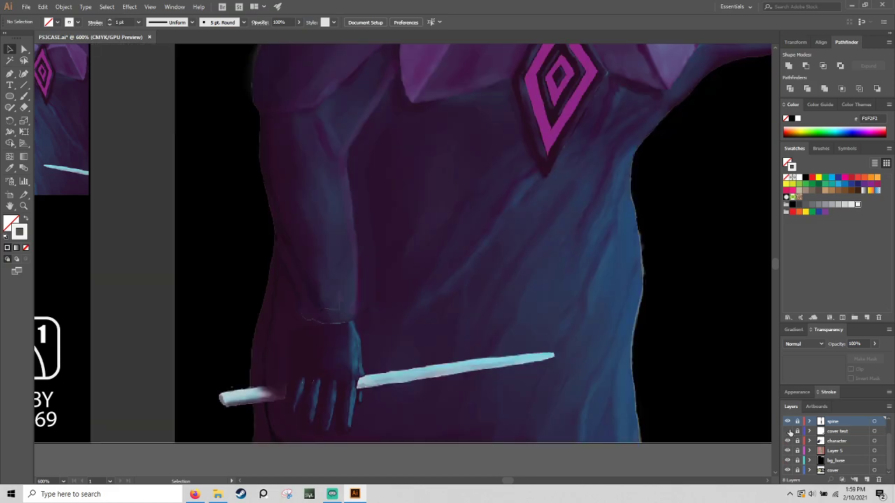
drag(669, 361, 213, 346)
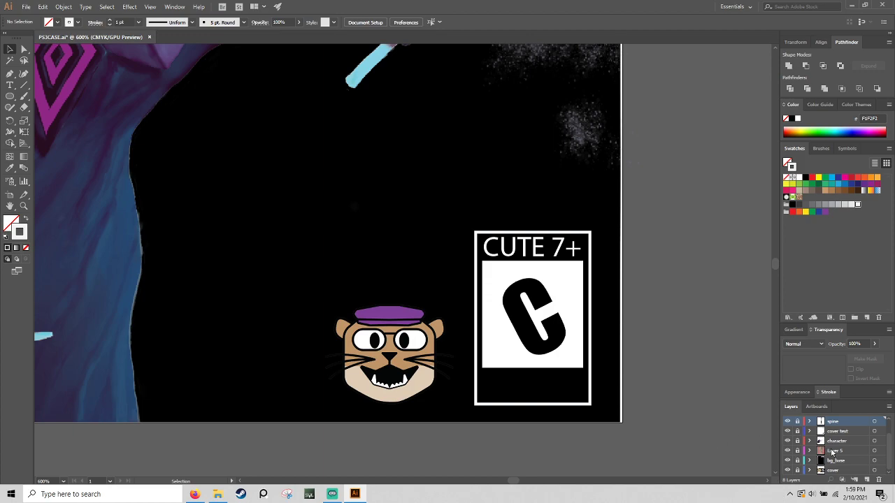
Unlock the cover text layer and add an Impact text box reading "babydogs" with a white fill under the rating box's C
click(800, 432)
click(846, 430)
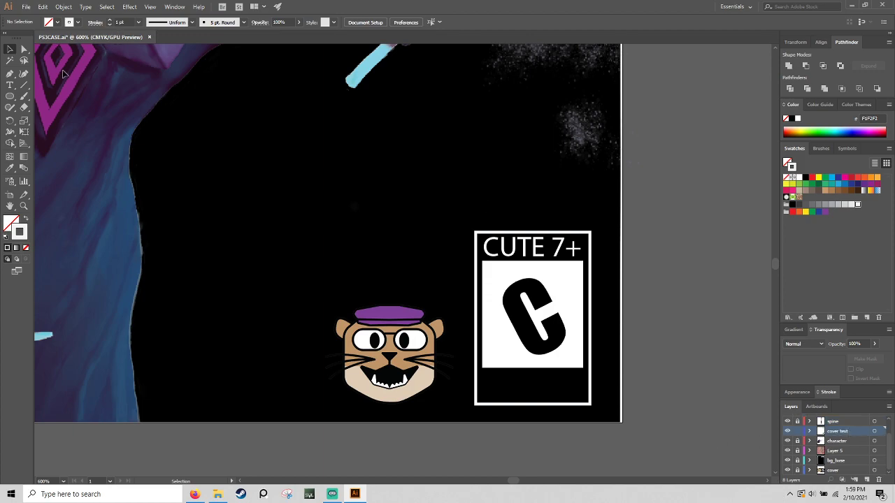
click(10, 85)
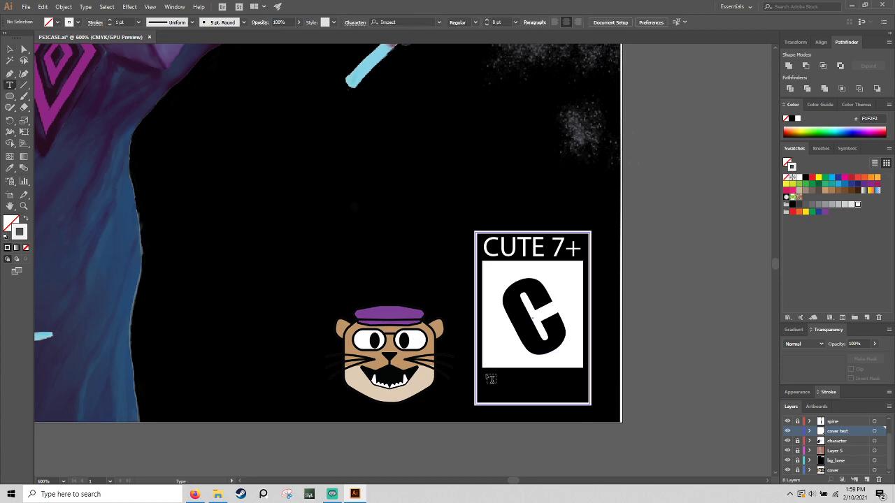
drag(484, 372, 582, 398)
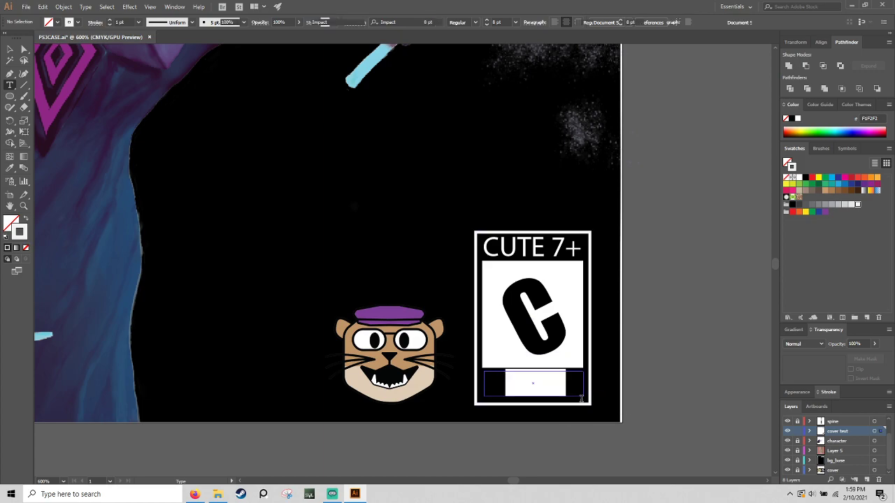
key(BackSpace)
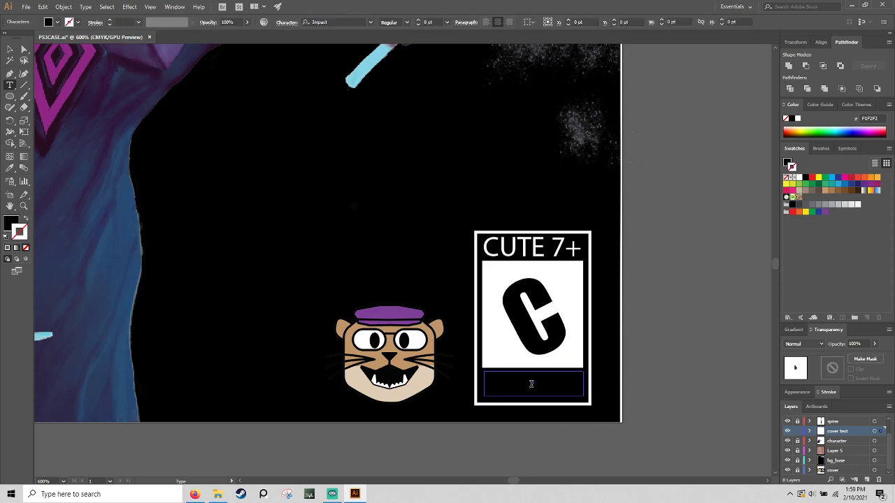
text(babydogs)
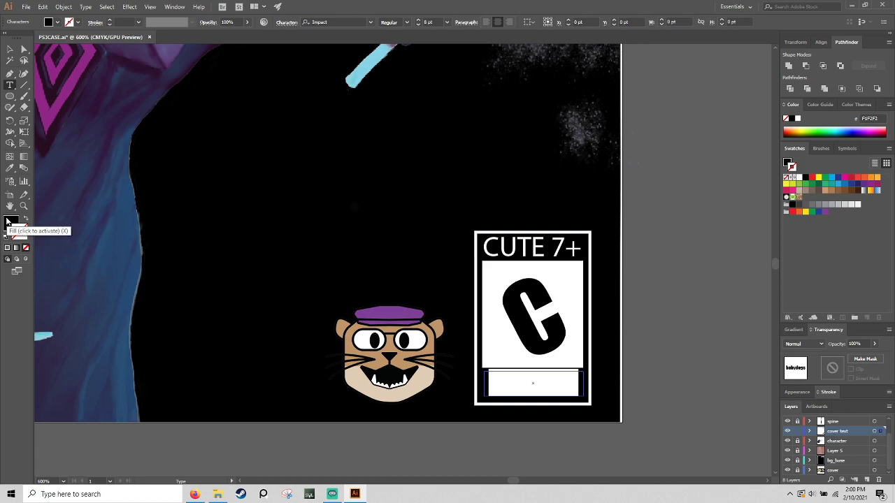
key(x)
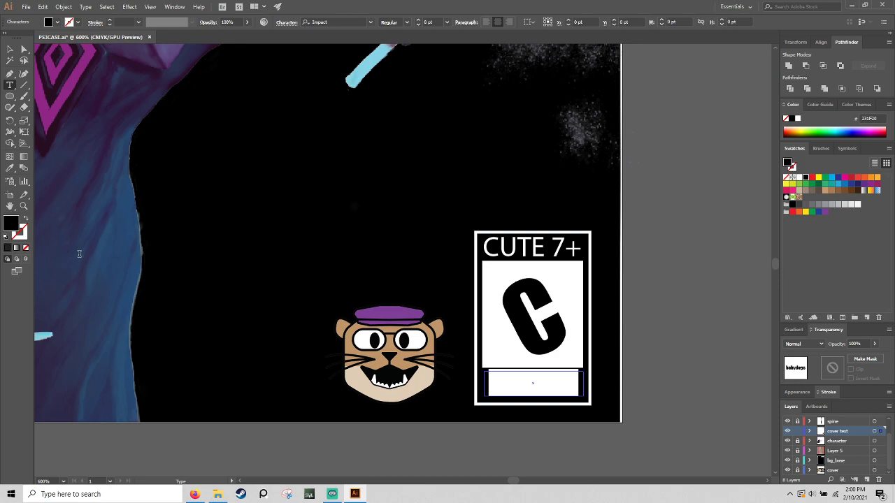
click(799, 177)
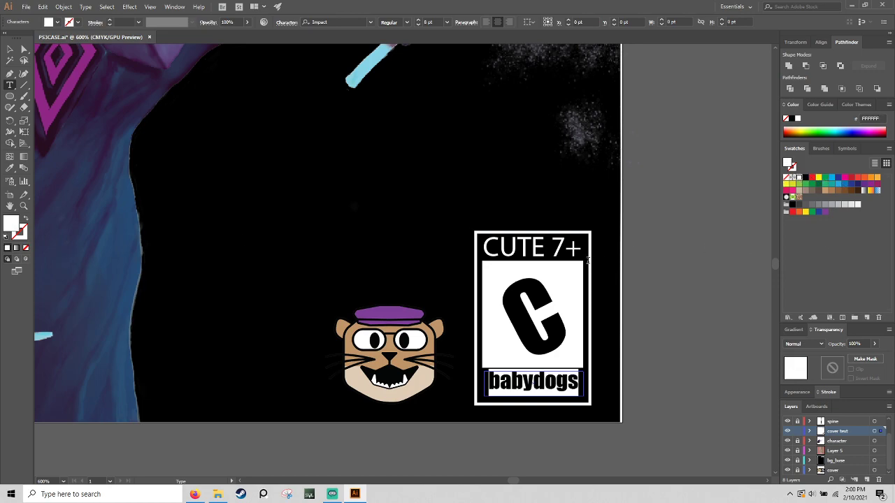
Replace the rating box's bottom text with uppercase BABYDOGS and nudge it down to centre it in the black strip
text(BABUDOG)
key(BackSpace)
key(BackSpace)
key(BackSpace)
key(BackSpace)
text(YSO)
key(BackSpace)
key(BackSpace)
text(DOGS)
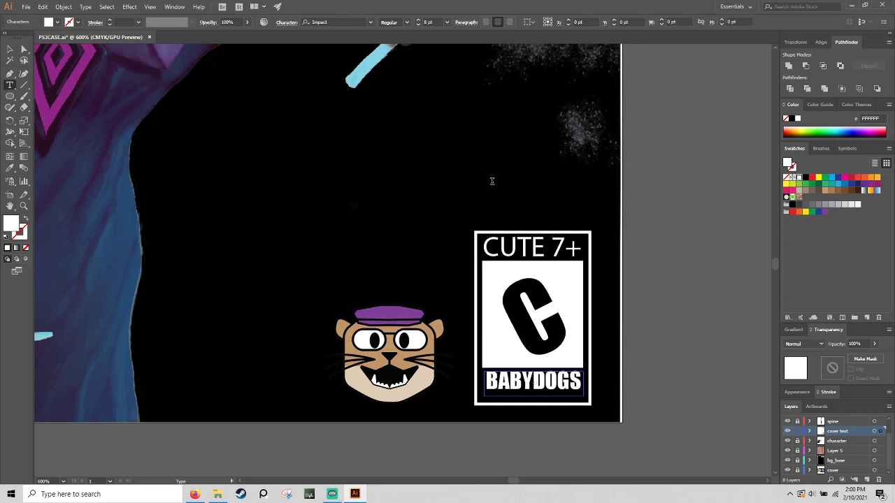
key(Escape)
drag(570, 381, 571, 386)
click(645, 316)
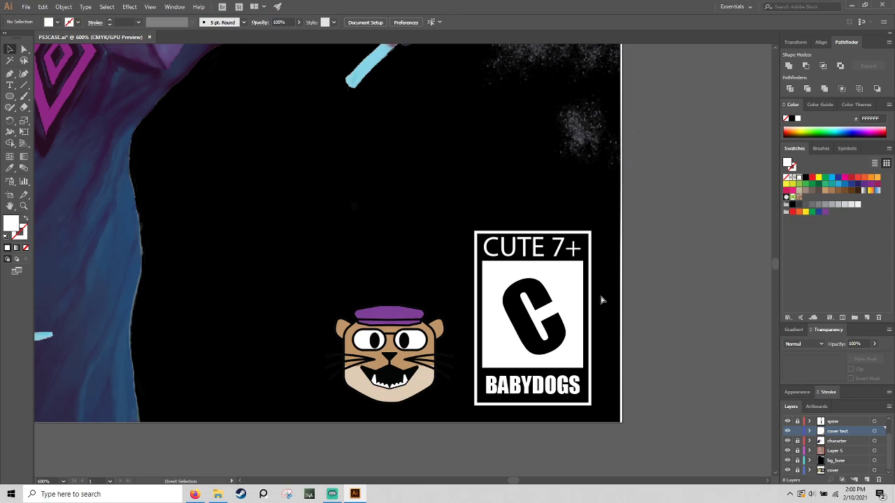
Lock the cover text layer and make the unlocked spine layer active
key(ctrl+minus)
drag(156, 186, 456, 208)
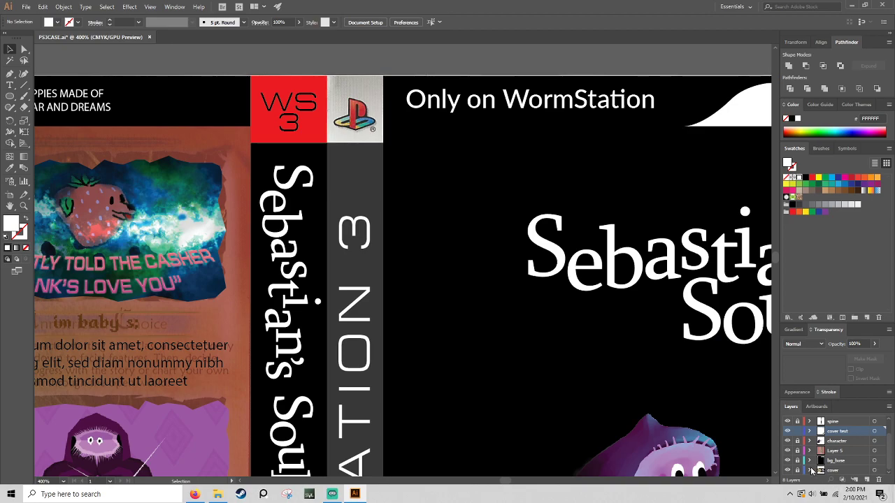
click(796, 422)
click(797, 431)
click(829, 422)
With the cover text layer unlocked and the spine layer locked, duplicate the hat-wearing animal face beside the front cover's rating box
drag(456, 392, 155, 124)
drag(459, 362, 391, 193)
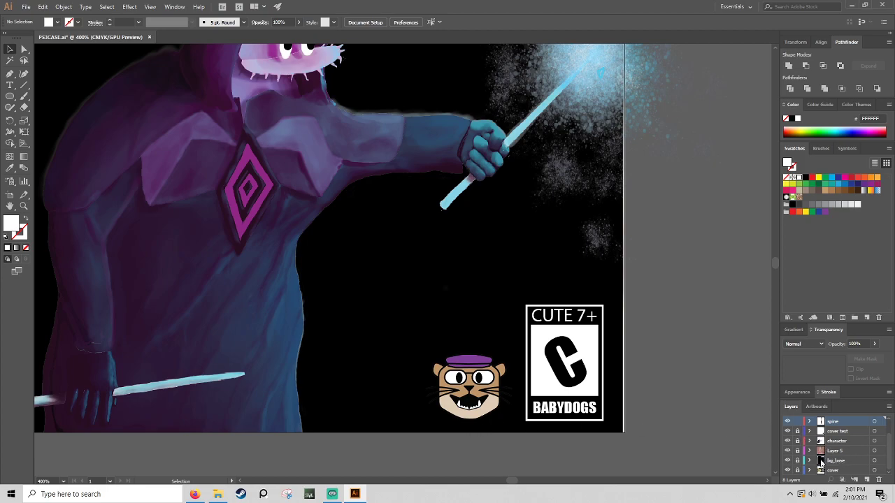
click(787, 431)
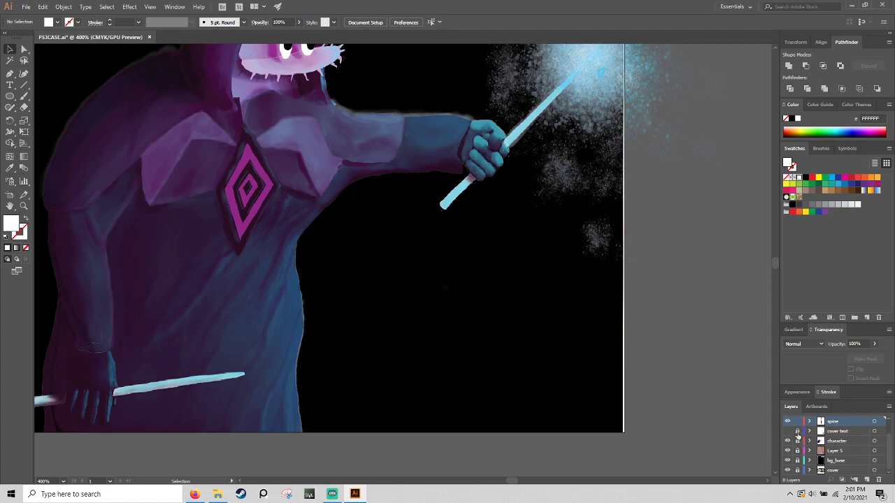
click(787, 432)
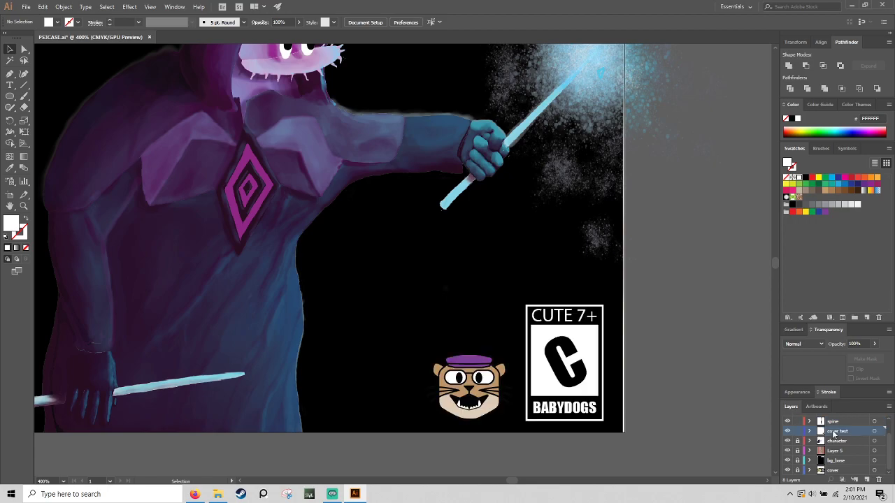
click(474, 402)
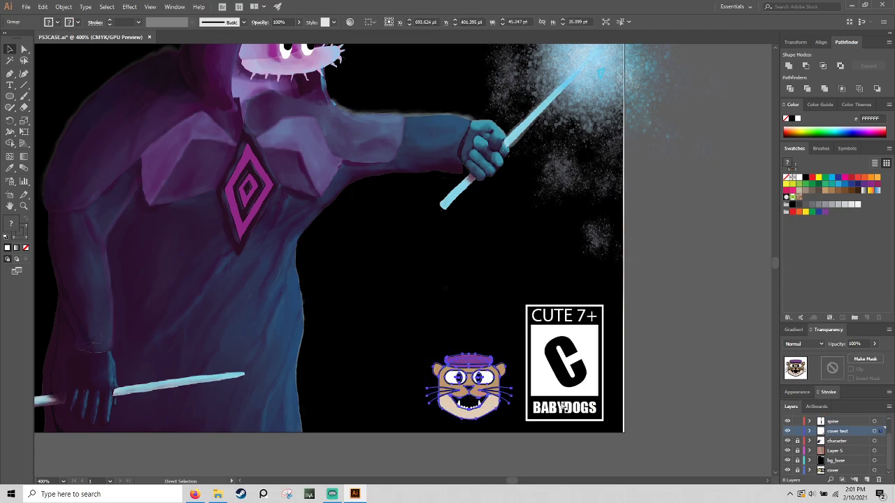
click(797, 432)
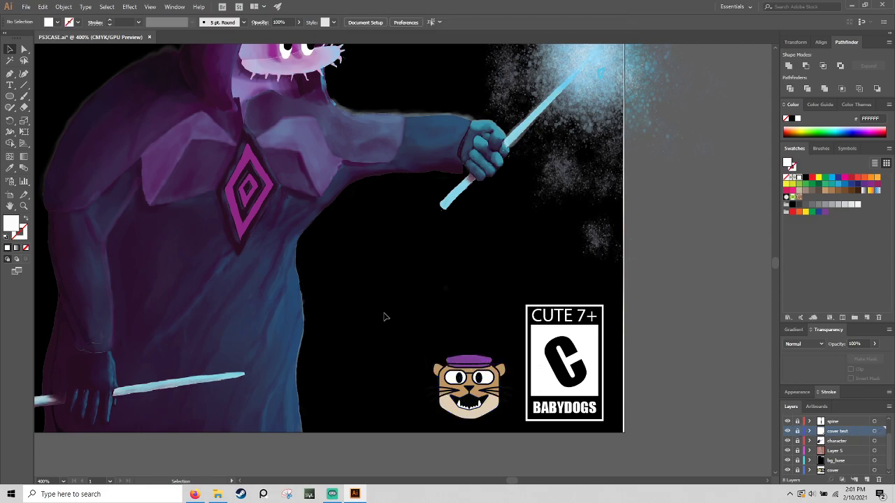
key(a)
key(ctrl+v)
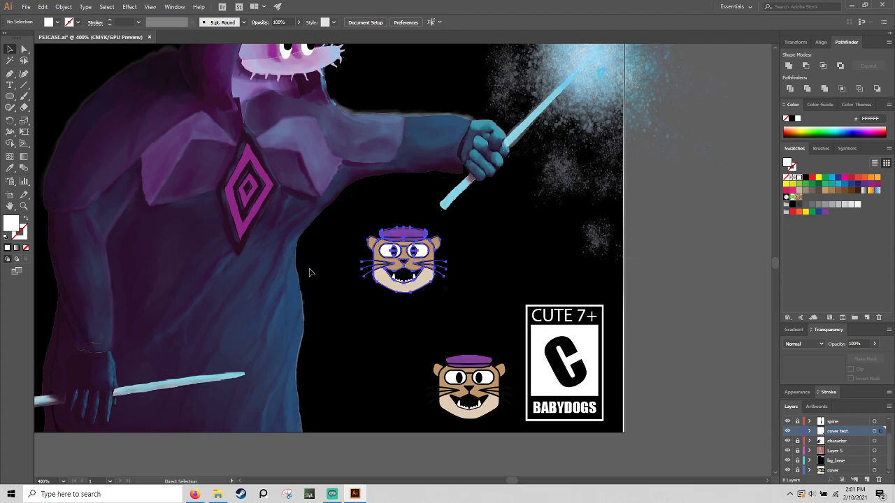
Move the duplicated animal face over the PlayStation logo near the top edge of the case
key(v)
drag(439, 257, 183, 102)
key(a)
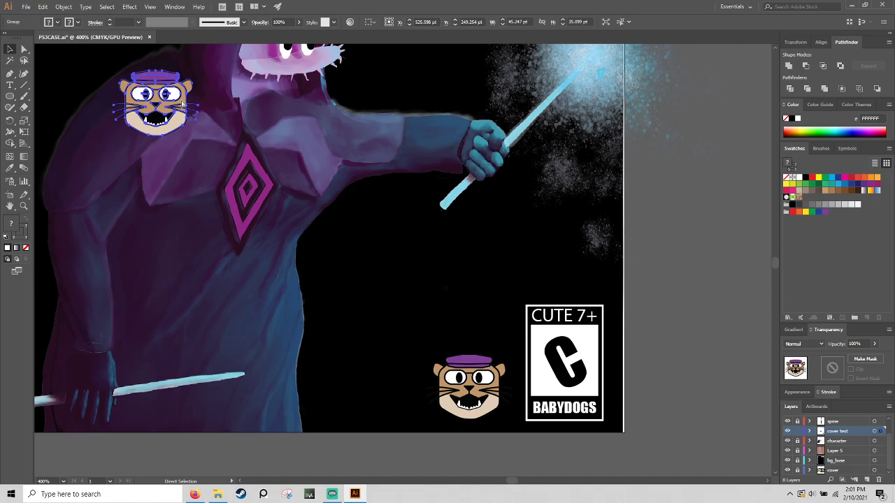
key(ctrl+minus)
key(ctrl+minus)
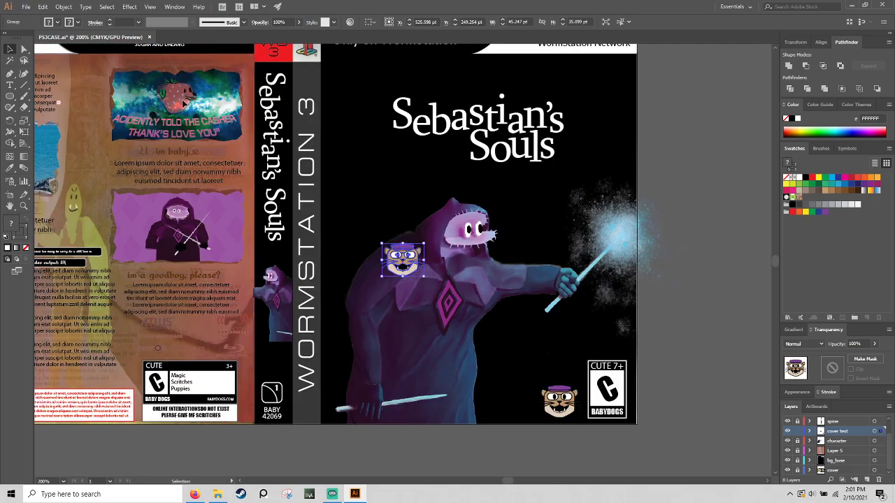
drag(411, 250, 313, 177)
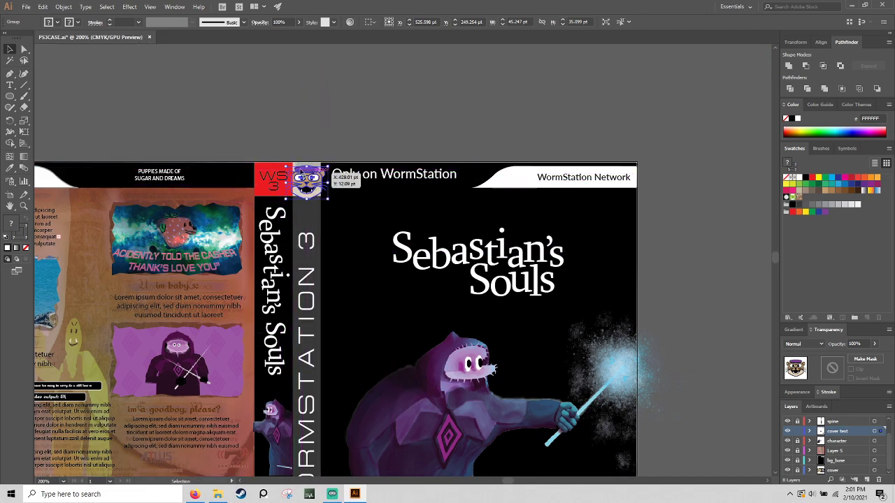
Scale the duplicated face down to about 26.5 by 20.5 pt and centre it over the PlayStation logo square
scroll(287, 168, up, 6)
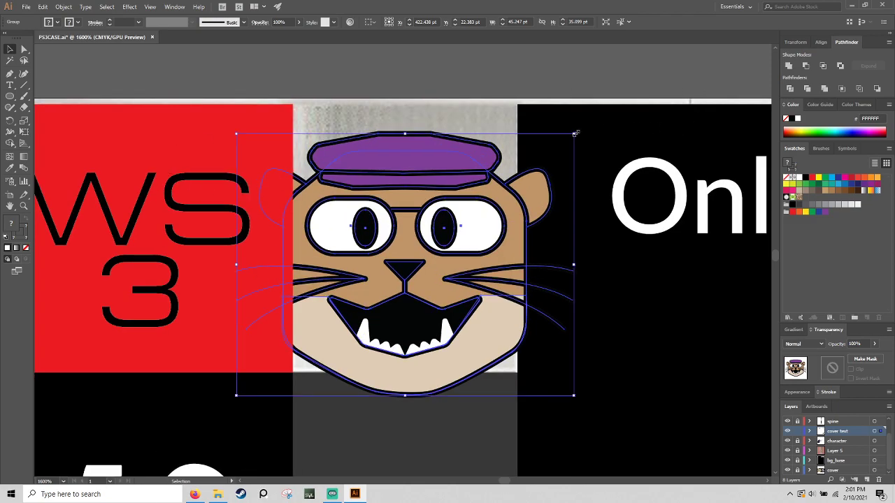
drag(574, 132, 440, 244)
drag(372, 352, 444, 267)
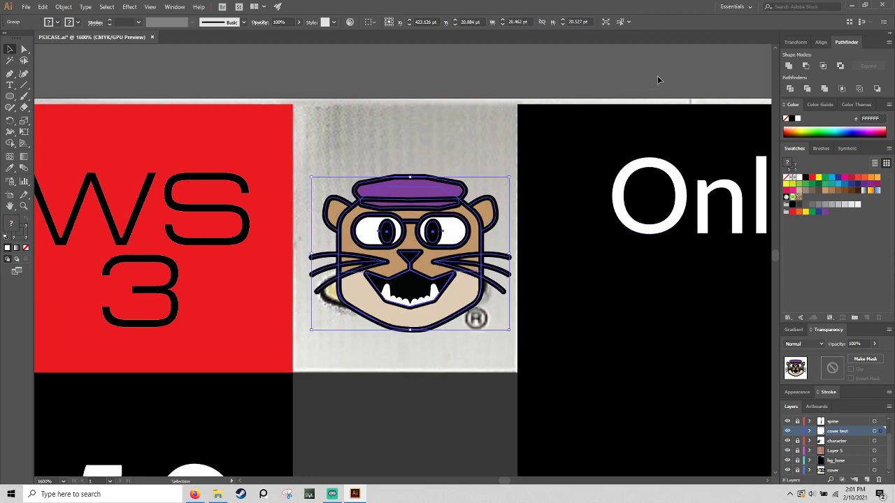
click(648, 60)
Try a 2 pt stroke on the small animal face, and settle on a stroke weight of 0.25 pt instead
click(452, 268)
click(835, 394)
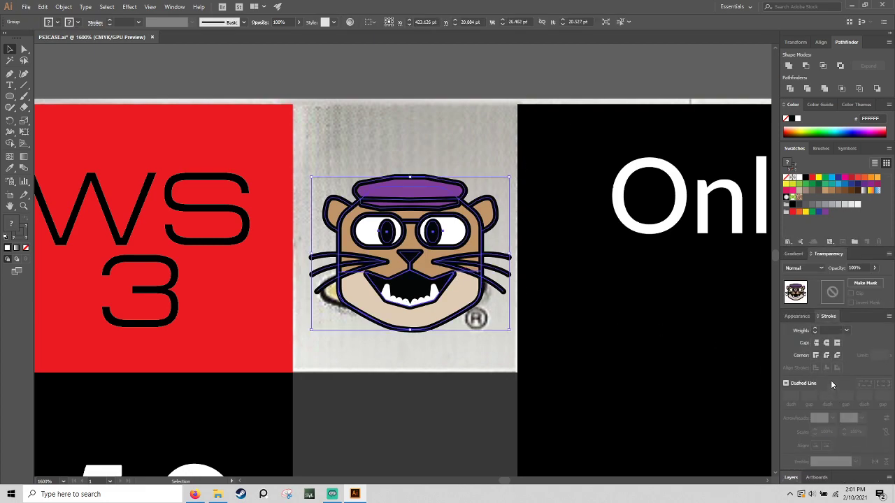
click(829, 330)
text(2)
key(Return)
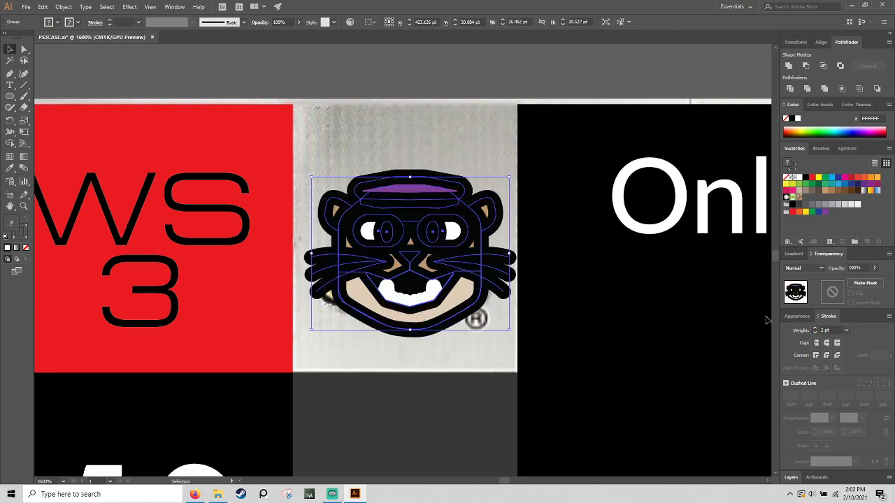
click(831, 329)
text(0.25)
key(Return)
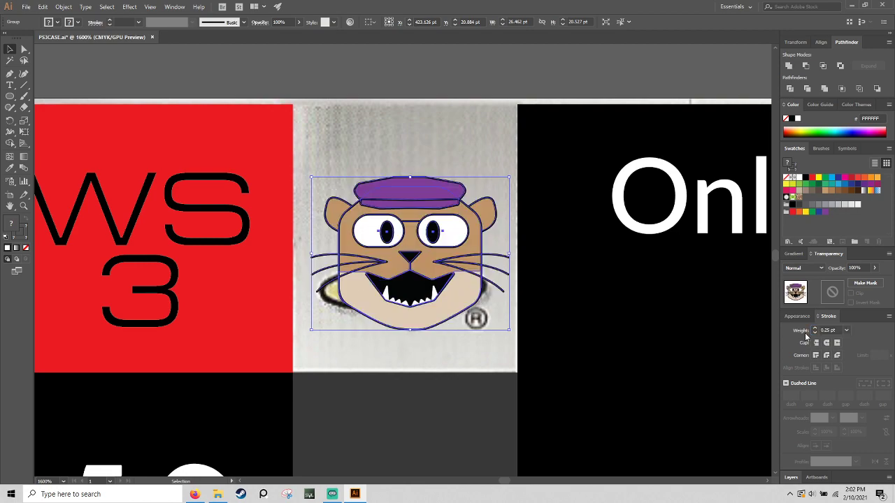
Deselect the small face and examine it over the logo square and within the whole case layout
click(627, 78)
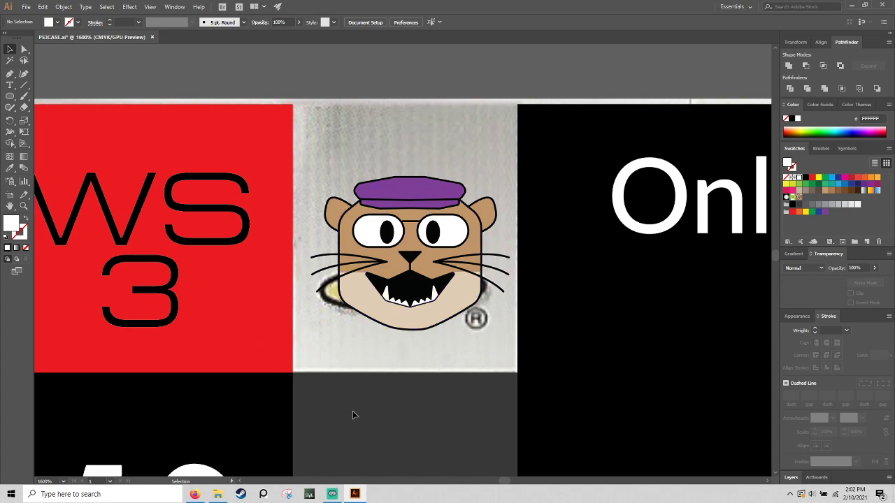
drag(385, 410, 339, 398)
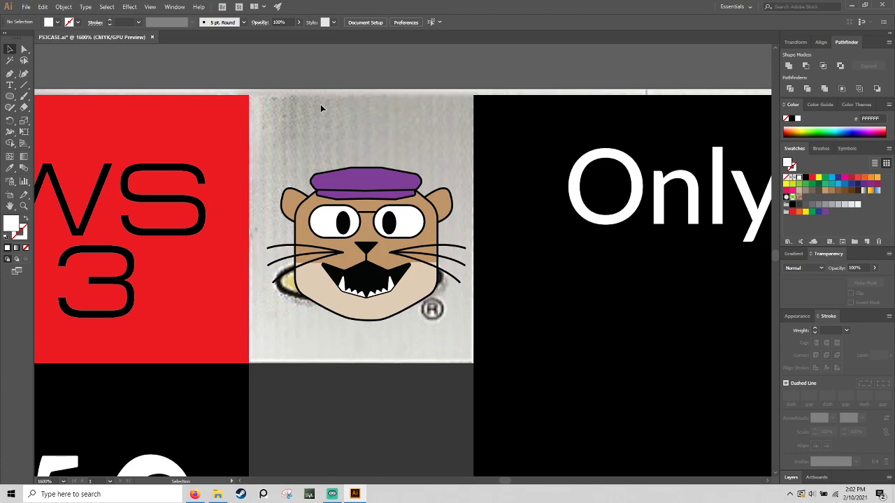
key(ctrl+0)
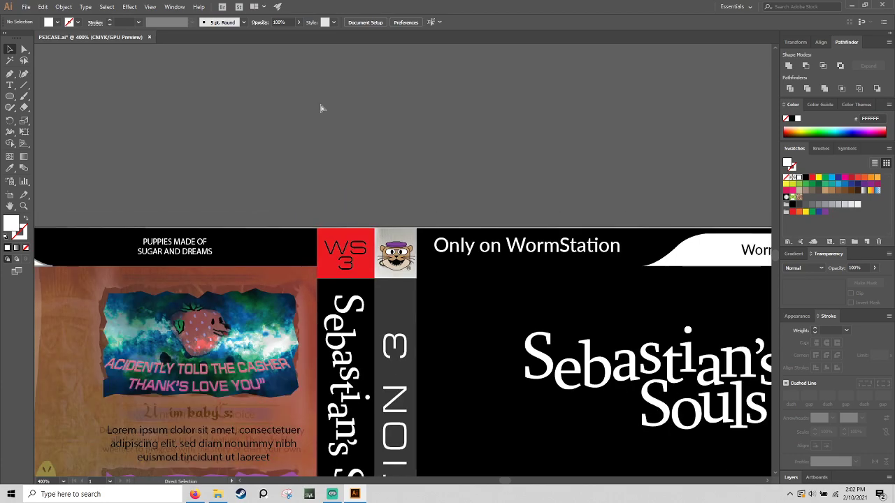
drag(490, 217, 480, 94)
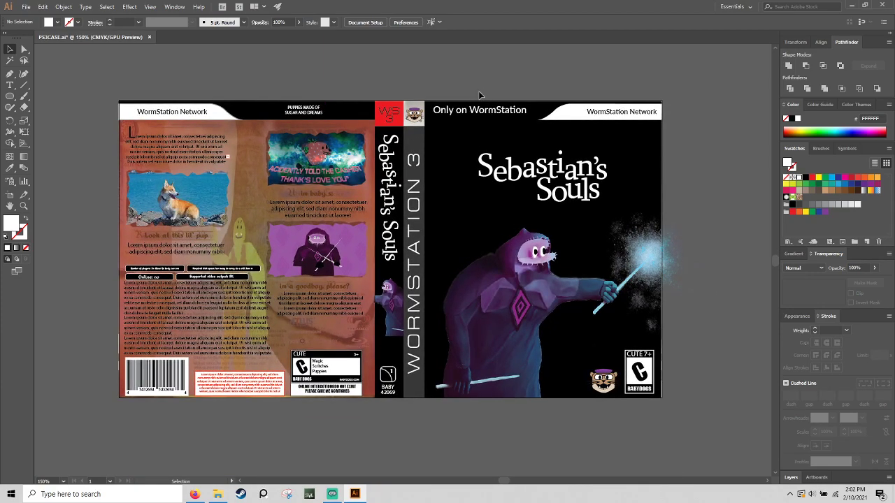
double_click(414, 114)
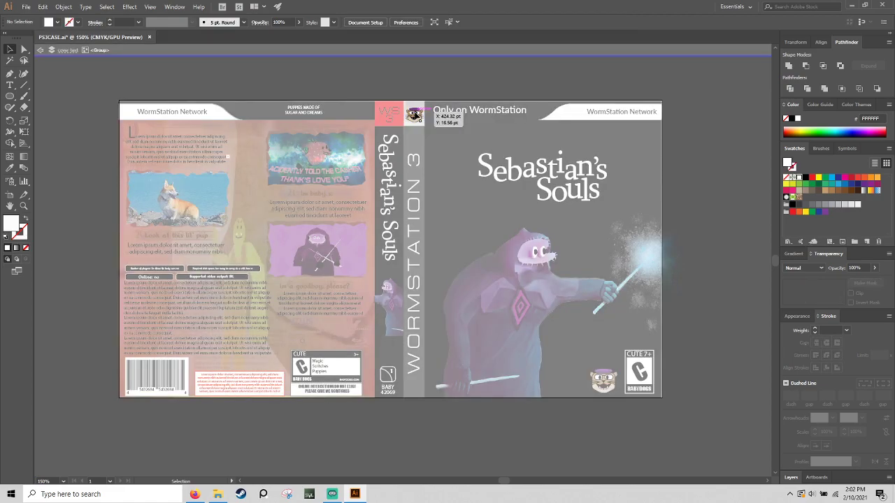
key(Escape)
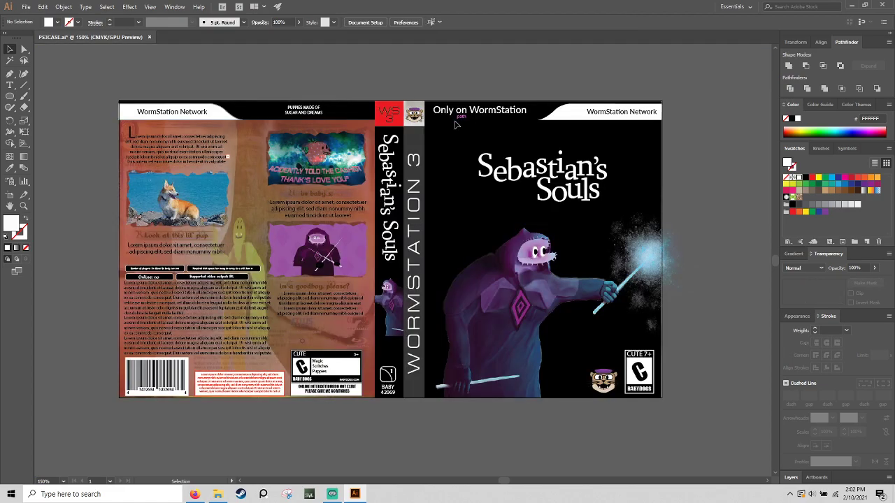
Copy the small animal face on the logo square, then make back text the active layer with cover text locked
click(418, 121)
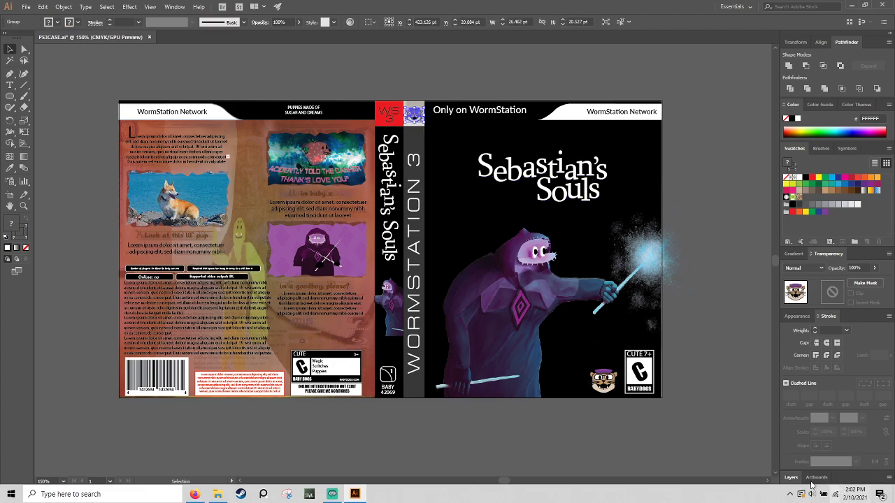
click(789, 479)
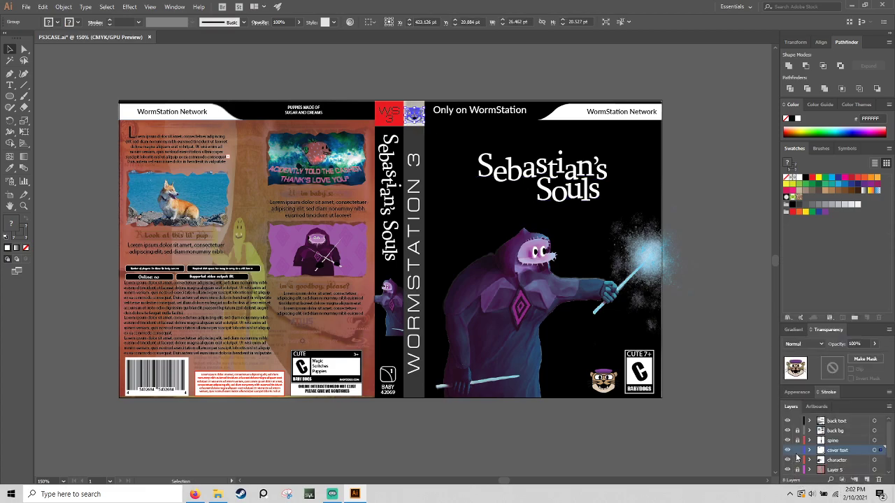
key(ctrl+shift+a)
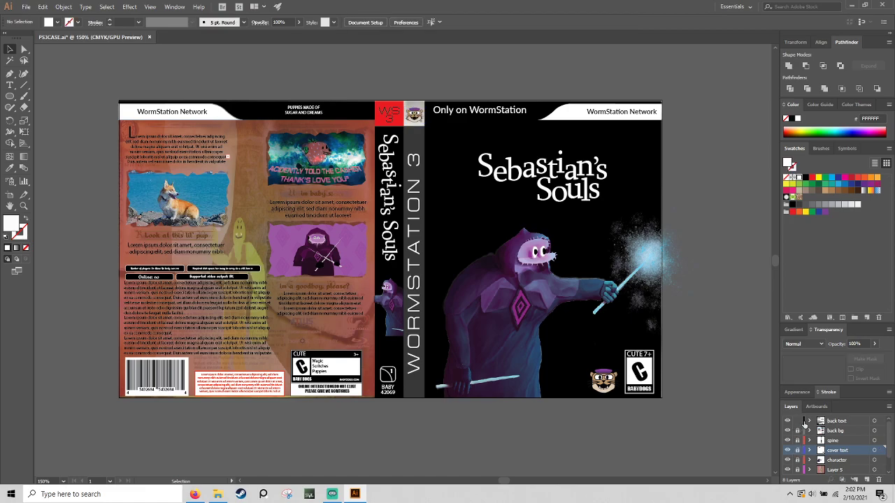
click(826, 423)
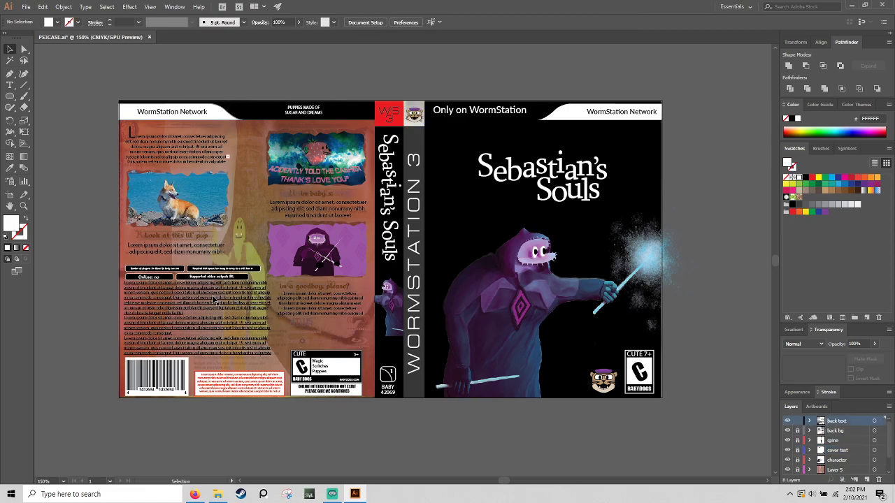
Paste the face onto the back cover, unlocking its layer, and move it over the ATLUS logo above the rating box
key(ctrl+plus)
key(ctrl+plus)
key(ctrl+plus)
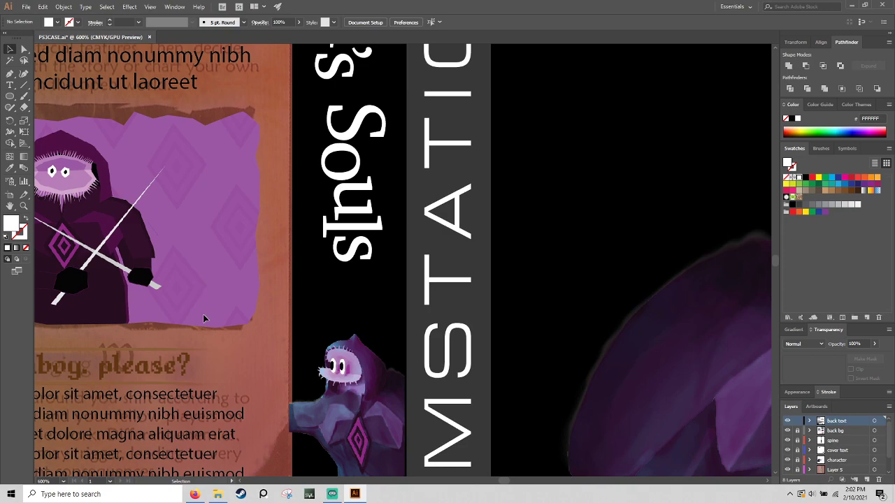
drag(207, 326, 482, 79)
drag(334, 275, 419, 223)
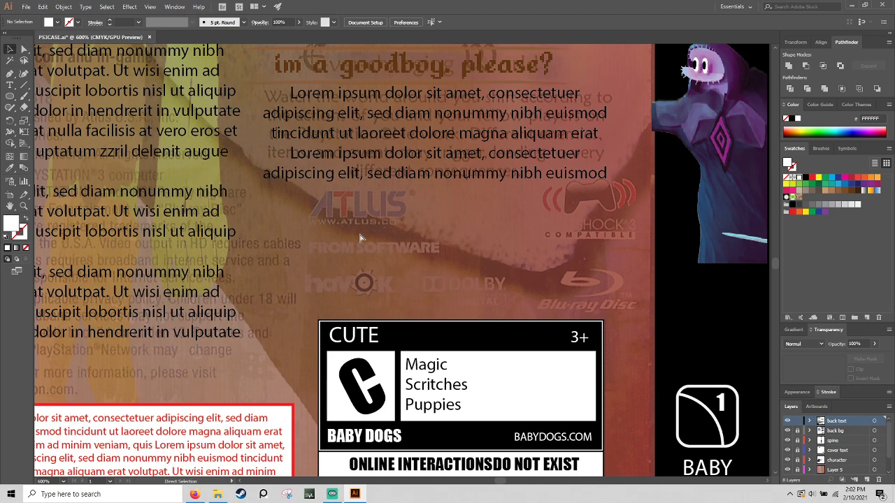
key(ctrl+v)
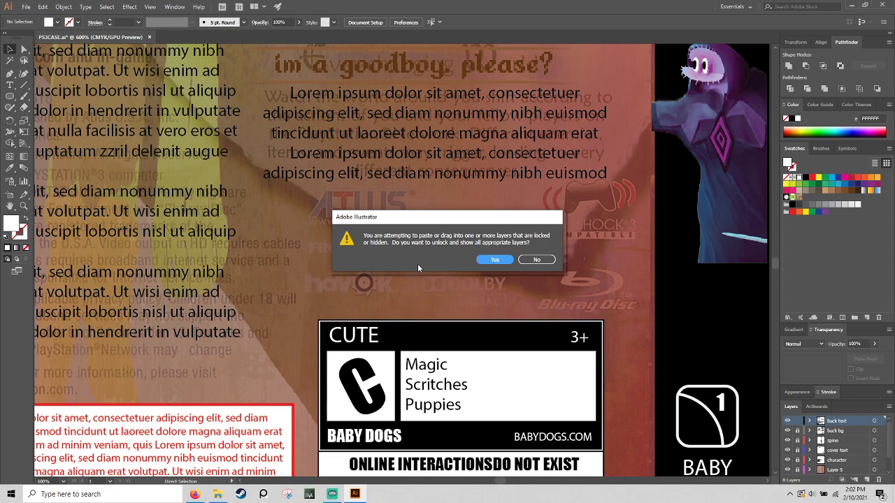
click(484, 264)
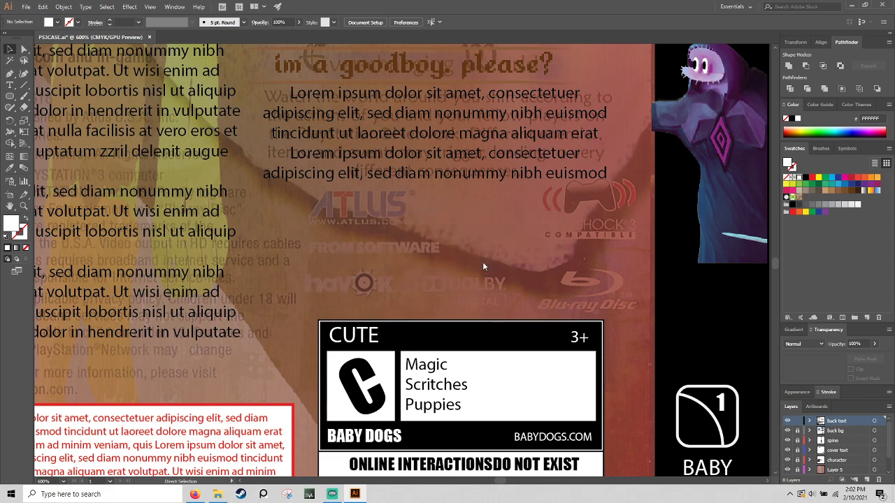
key(ctrl+v)
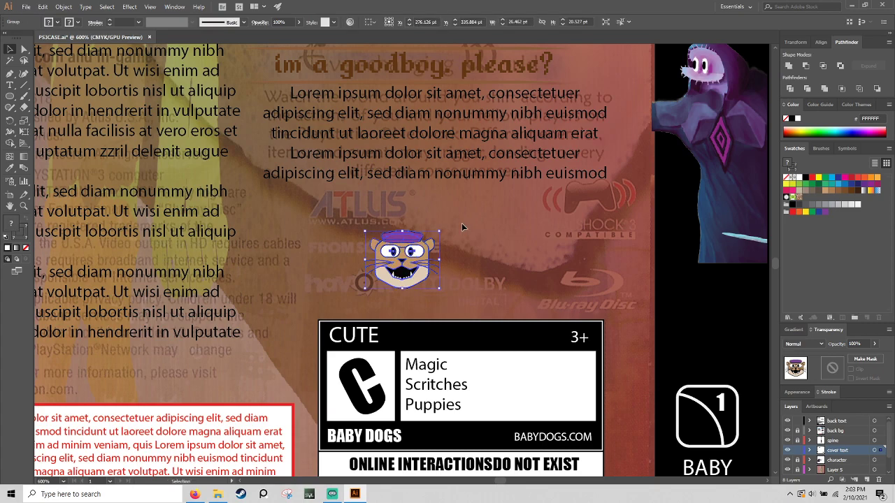
drag(428, 259, 379, 227)
click(451, 233)
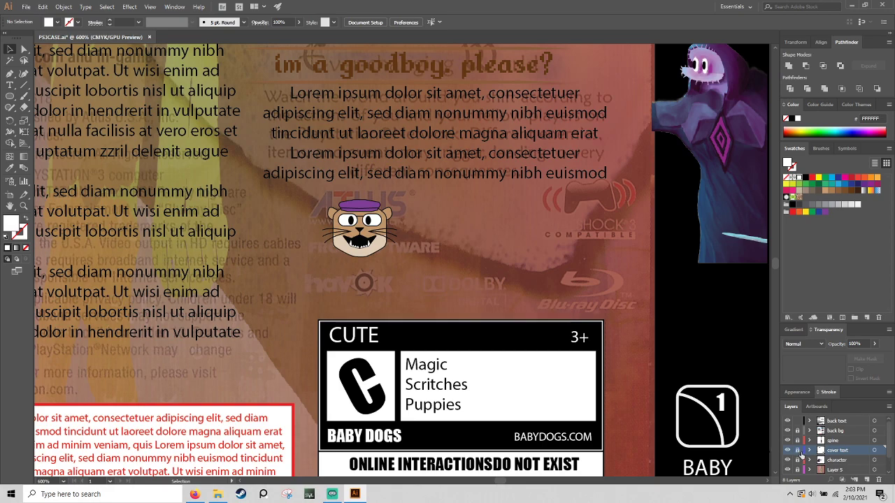
With the back text layer active, load flatheart-01-01-01.png from the WINTER folder for placing
click(836, 421)
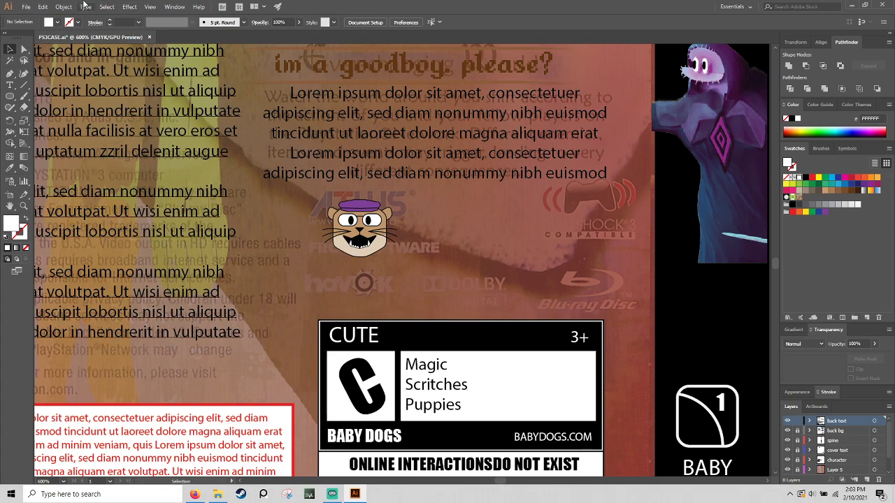
click(31, 6)
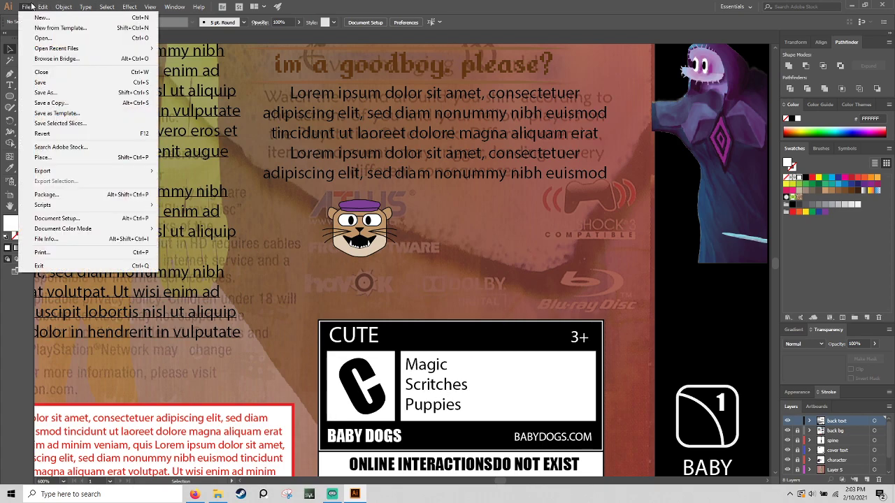
click(31, 7)
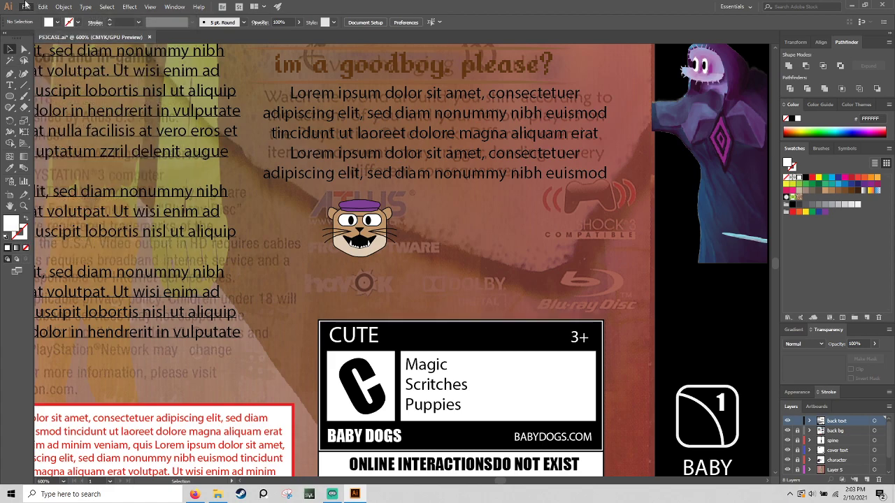
click(26, 6)
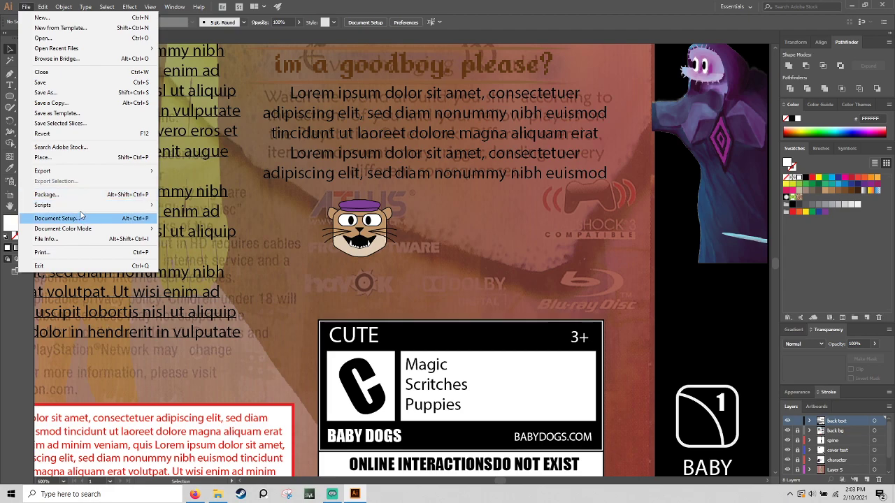
click(91, 158)
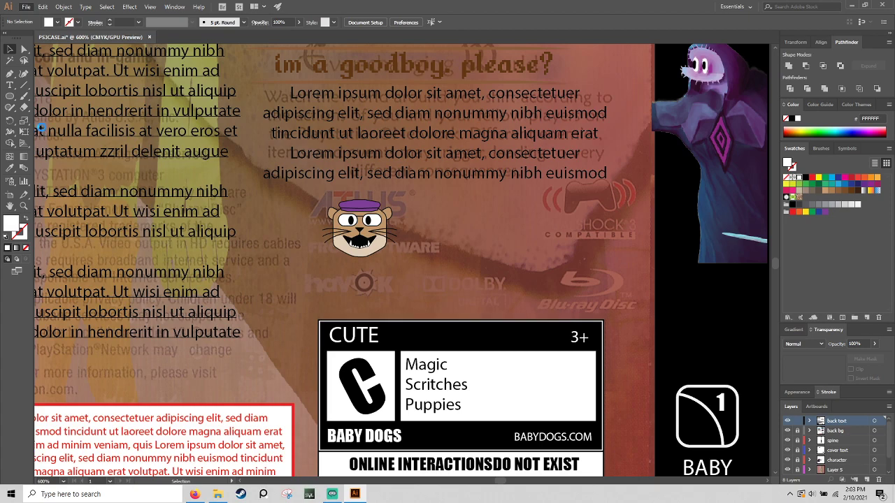
key(ctrl+shift+p)
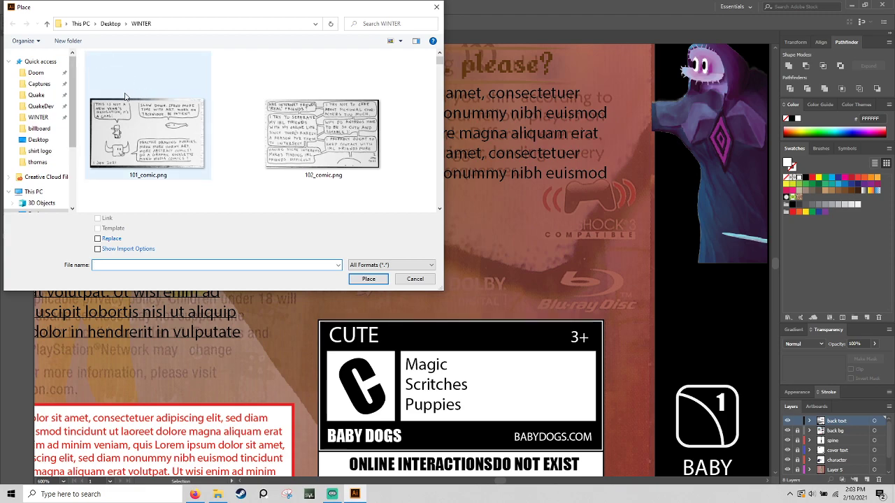
scroll(135, 96, down, 10)
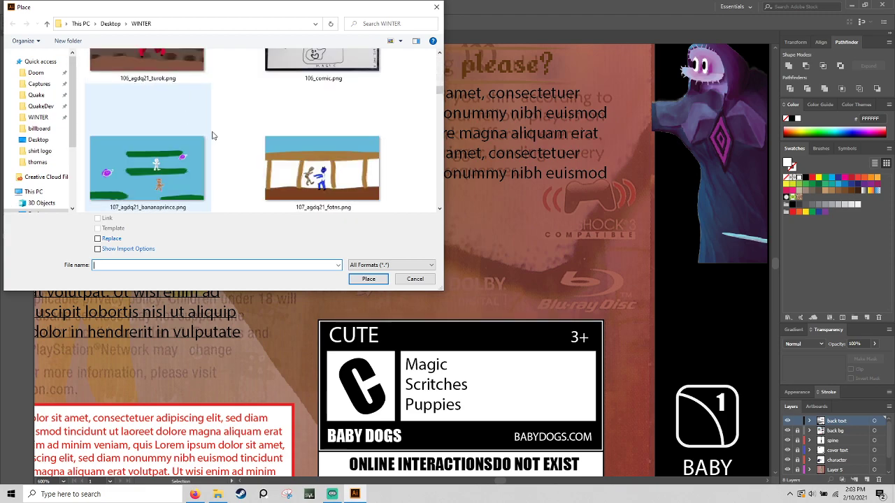
scroll(343, 121, down, 3)
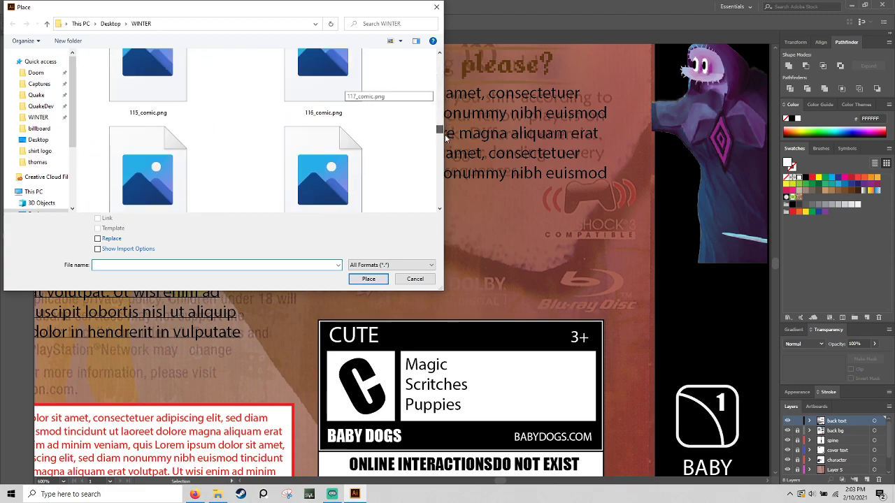
scroll(362, 207, down, 15)
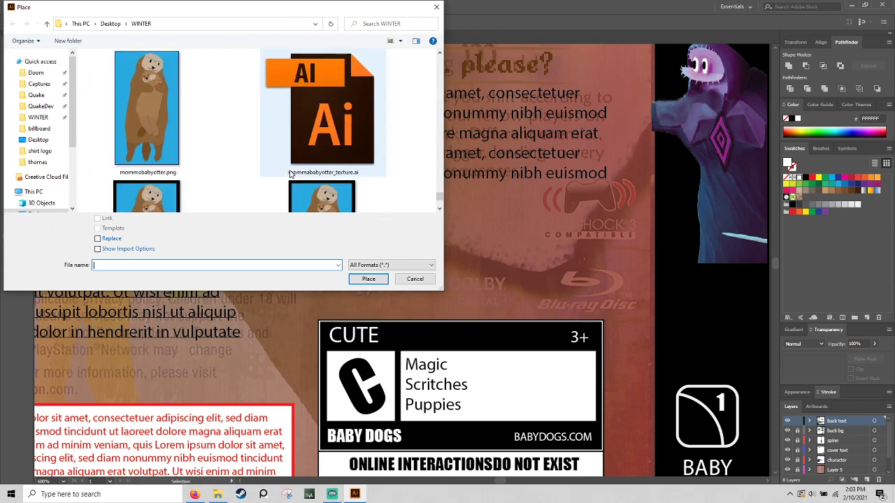
scroll(290, 174, up, 3)
scroll(289, 162, down, 5)
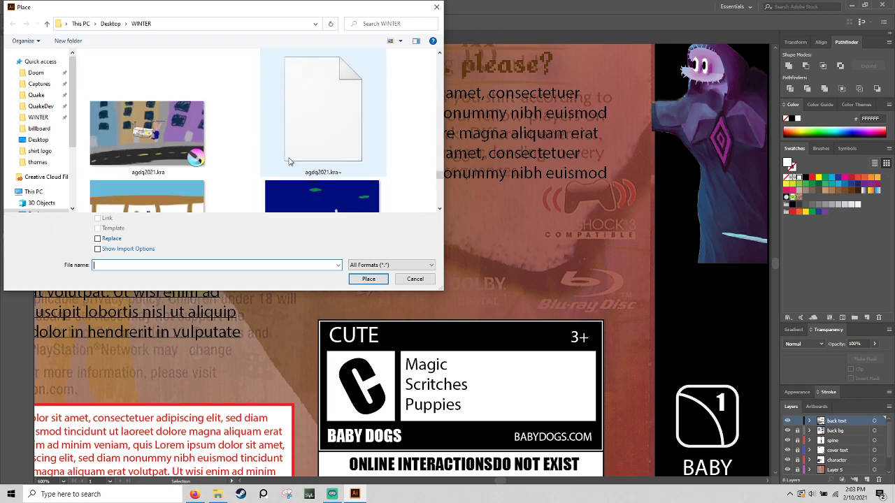
scroll(289, 161, down, 2)
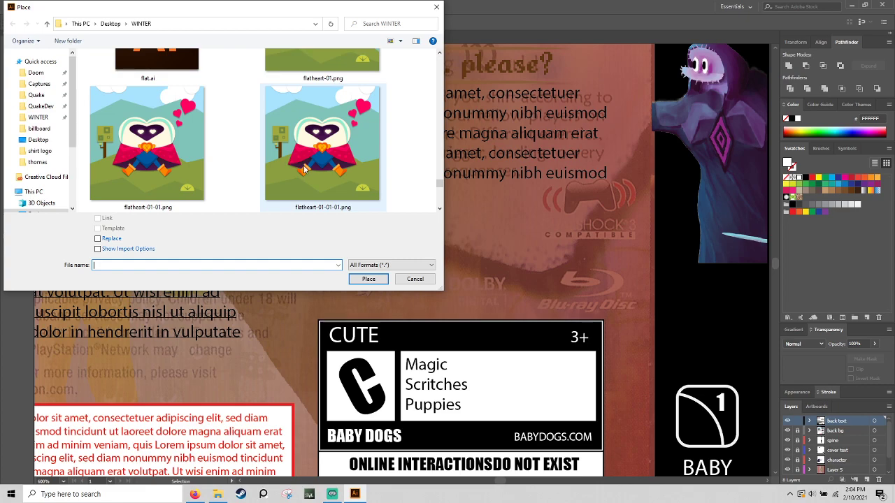
click(308, 170)
click(366, 277)
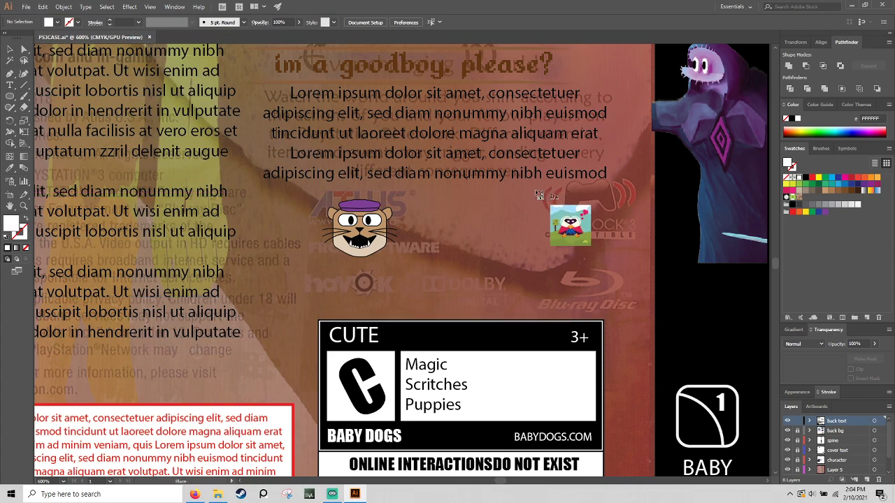
Place the caped character image opposite the face, above the back cover's rating box, partly covering the controller and Blu-ray logos
drag(524, 189, 622, 291)
drag(608, 253, 581, 260)
click(391, 228)
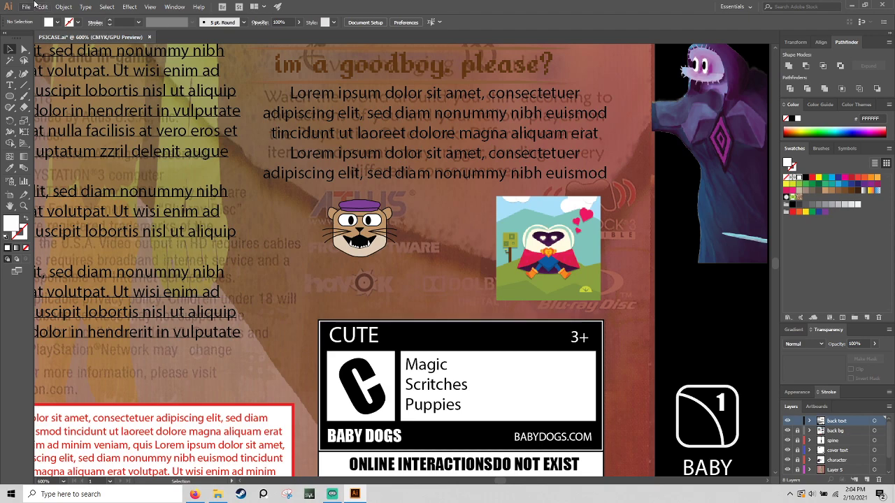
Save the case document
click(27, 6)
key(Escape)
key(ctrl+s)
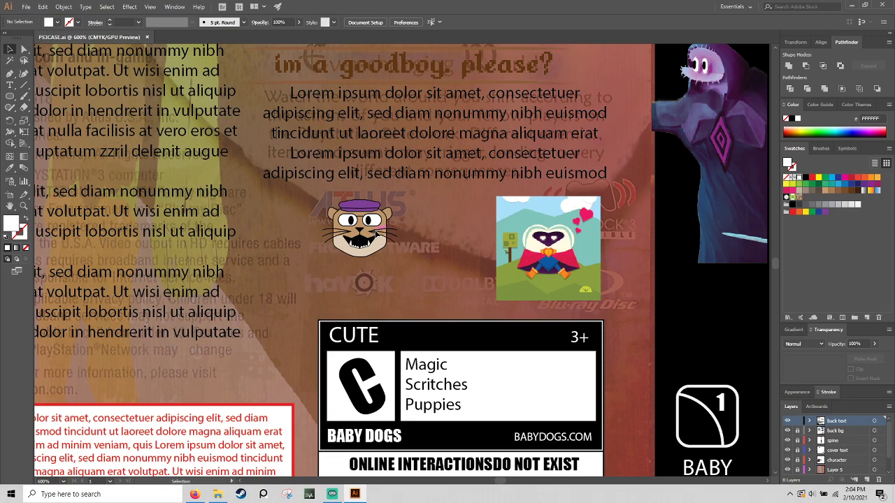
Unlock the document's locked layers, including back bg, spine, cover text and character
click(797, 430)
drag(598, 359, 490, 209)
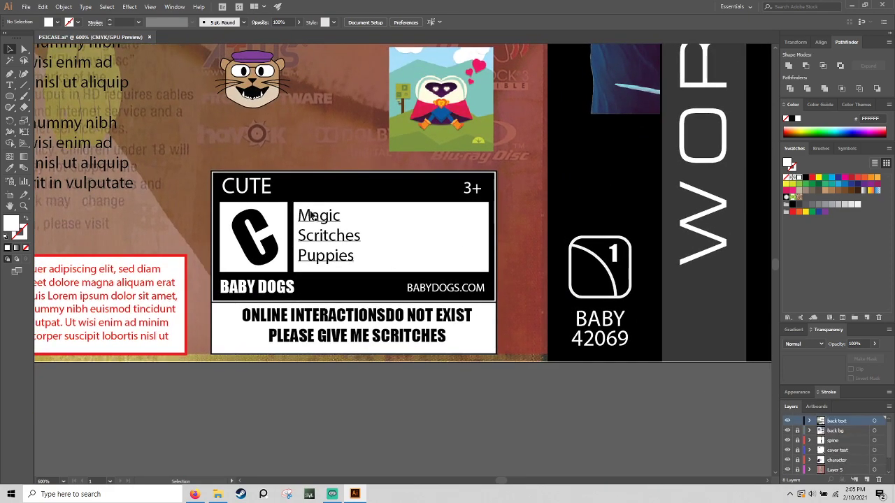
click(797, 430)
scroll(798, 439, down, 1)
scroll(378, 259, up, 3)
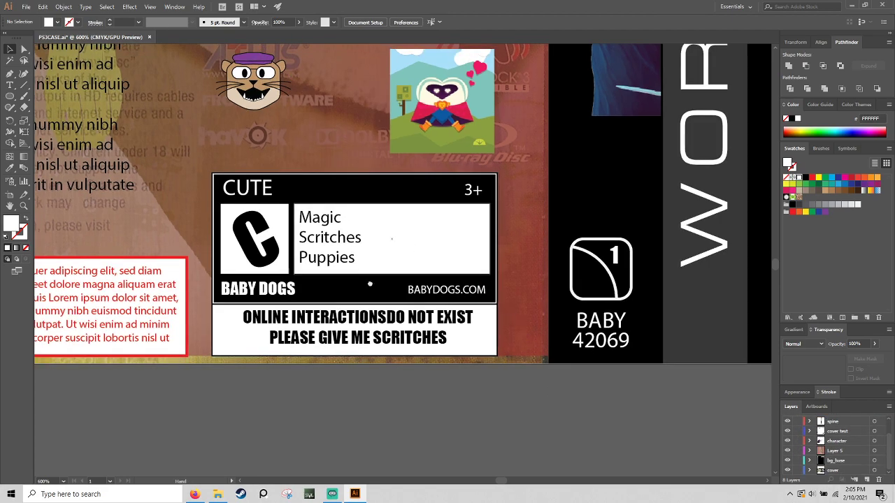
Move the back cover's animal face group from the cover text layer into the back text layer
scroll(385, 361, left, 2)
click(358, 278)
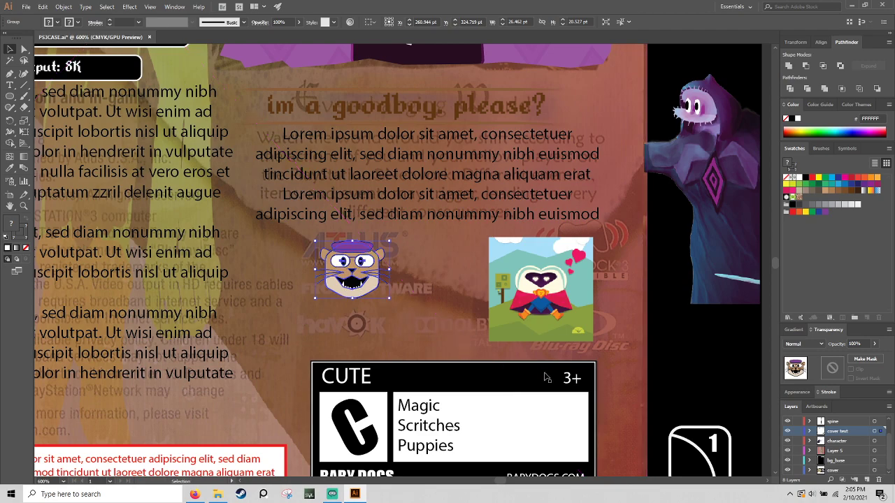
click(809, 431)
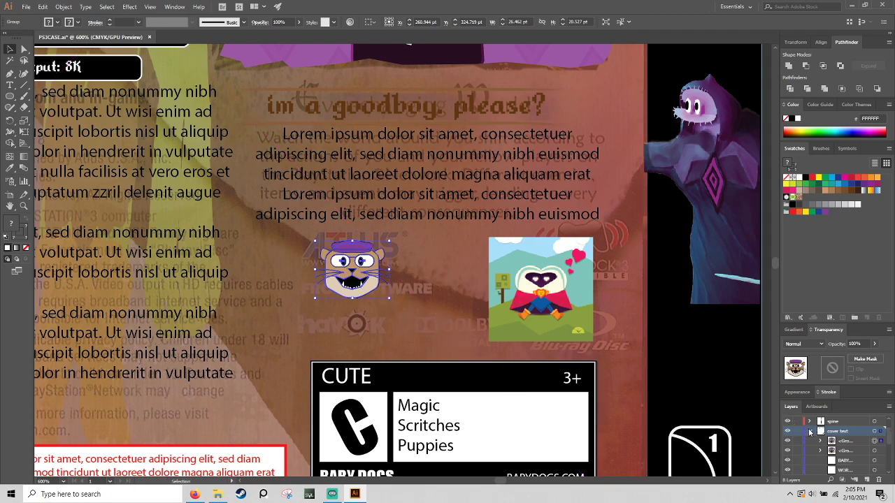
click(836, 442)
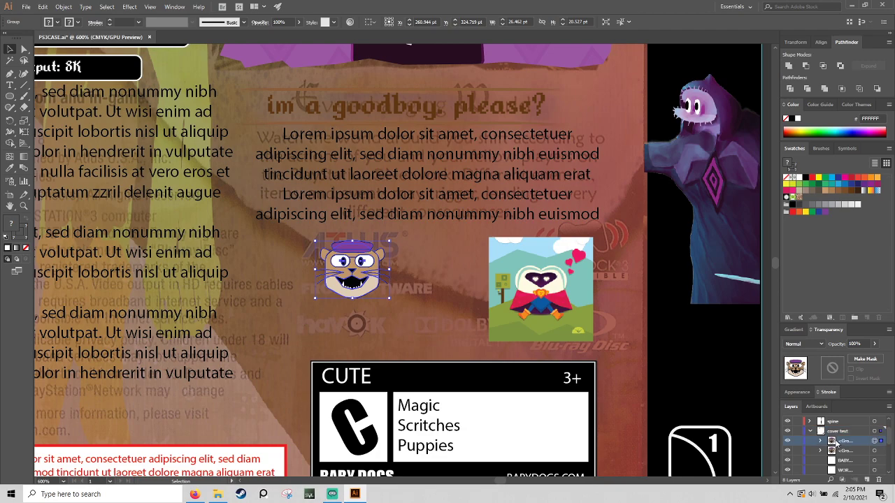
scroll(832, 420, up, 1)
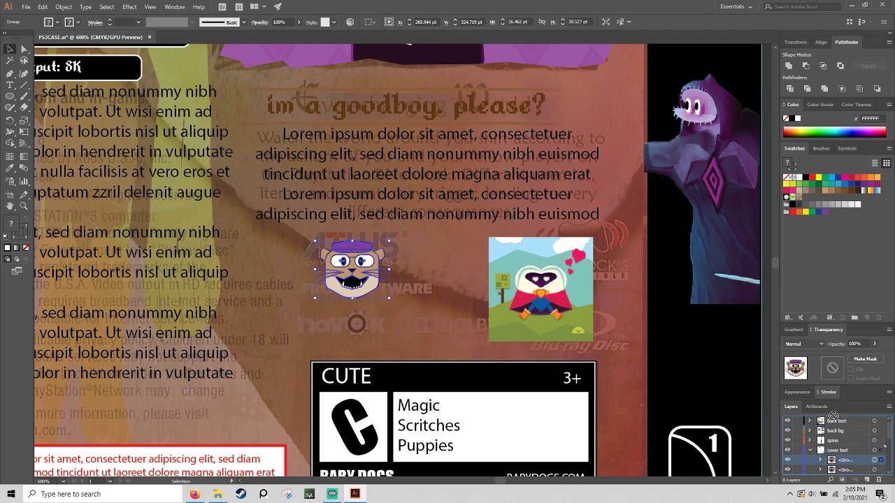
click(842, 420)
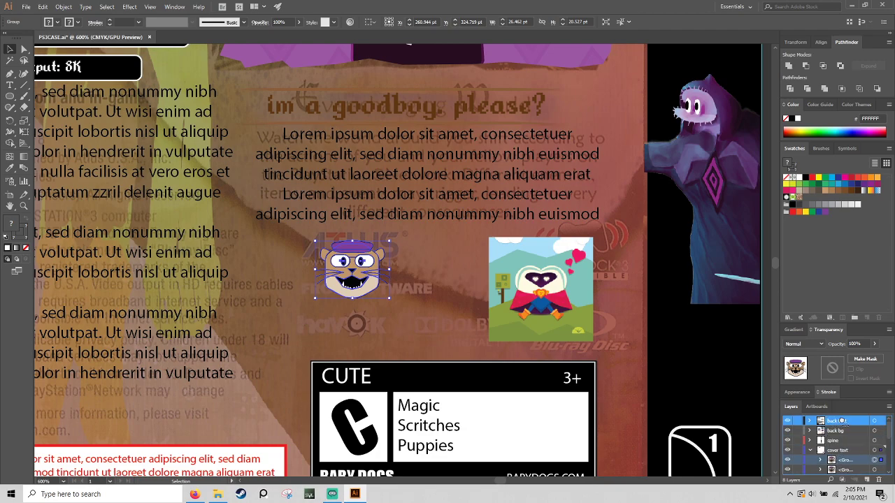
drag(841, 421, 841, 428)
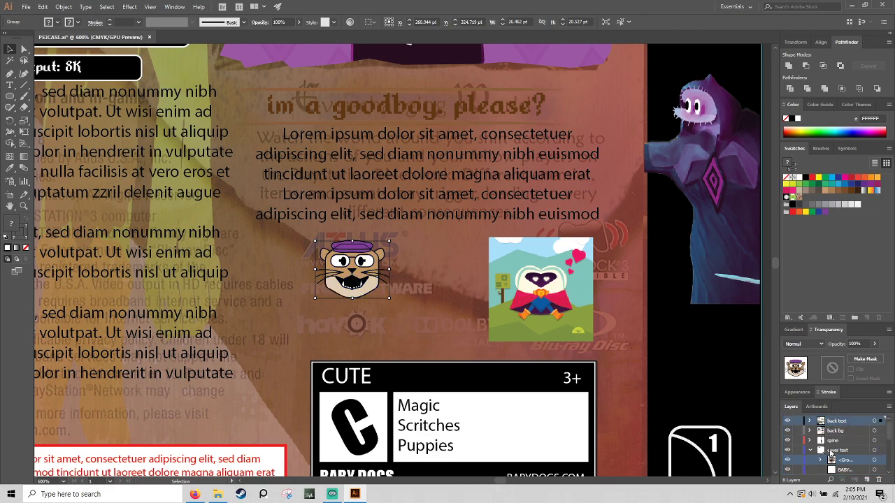
click(810, 450)
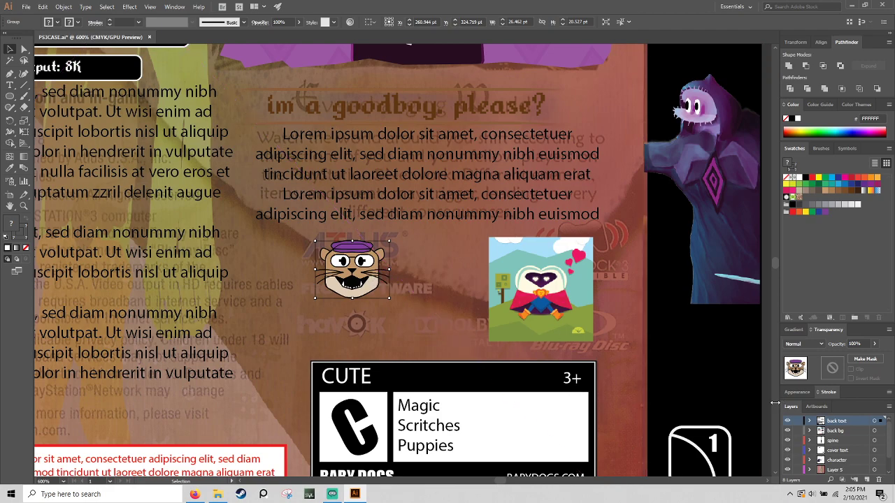
Move the animal face slightly lower on the back cover, between the ATLUS and Havok logos
double_click(357, 282)
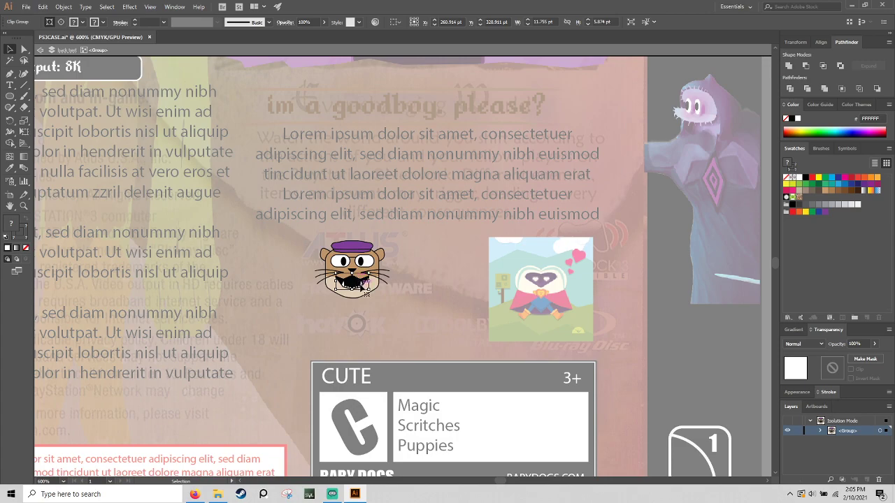
key(Escape)
click(381, 286)
drag(381, 286, 388, 310)
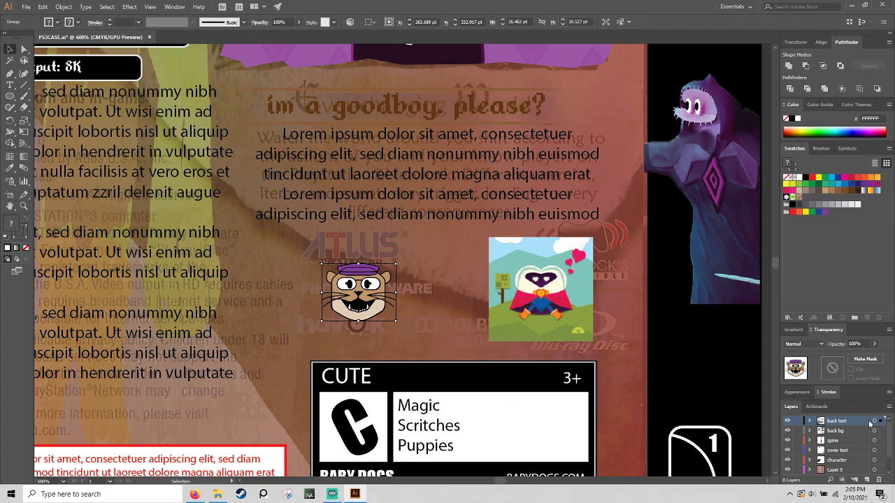
Hide the cover reference layer and save the case document
scroll(892, 462, down, 1)
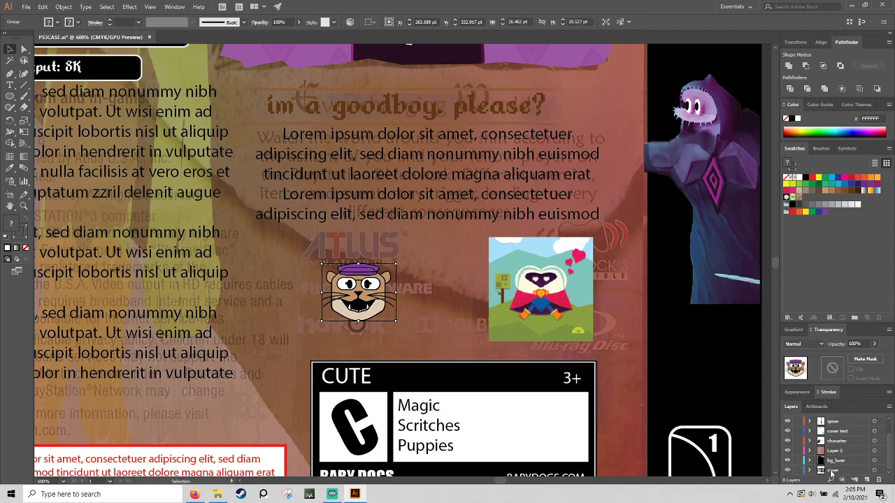
click(788, 470)
key(a)
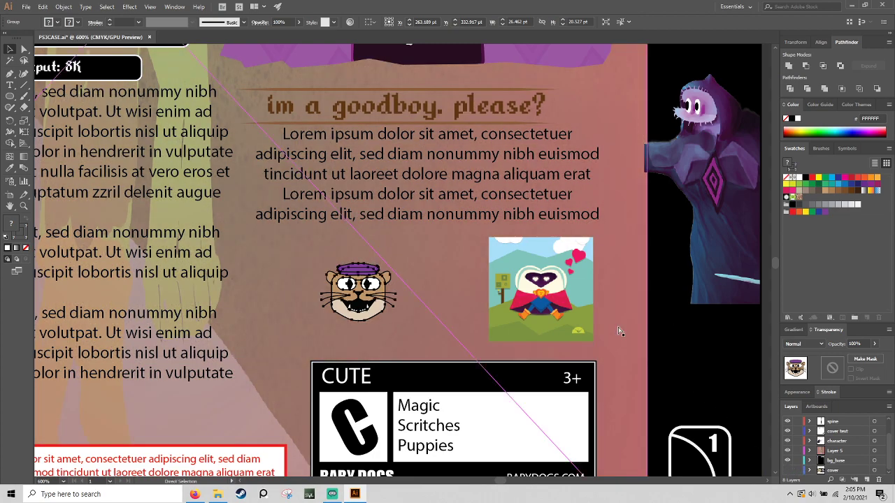
key(ctrl+0)
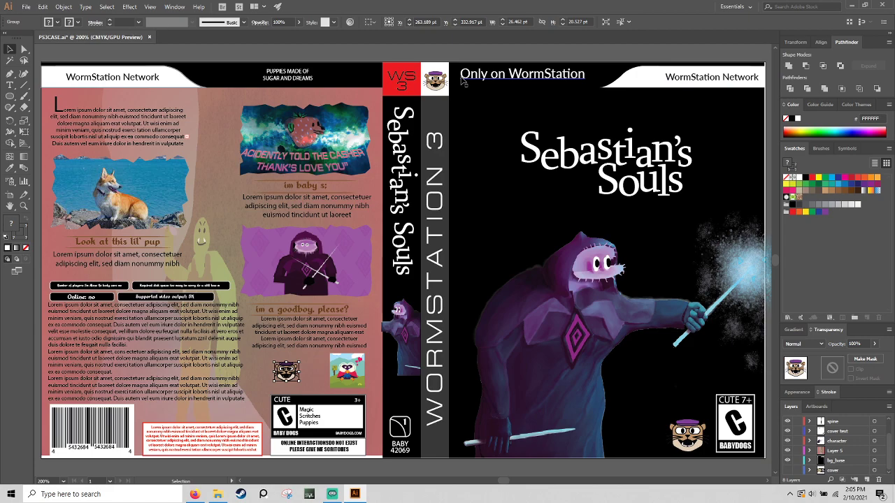
click(27, 5)
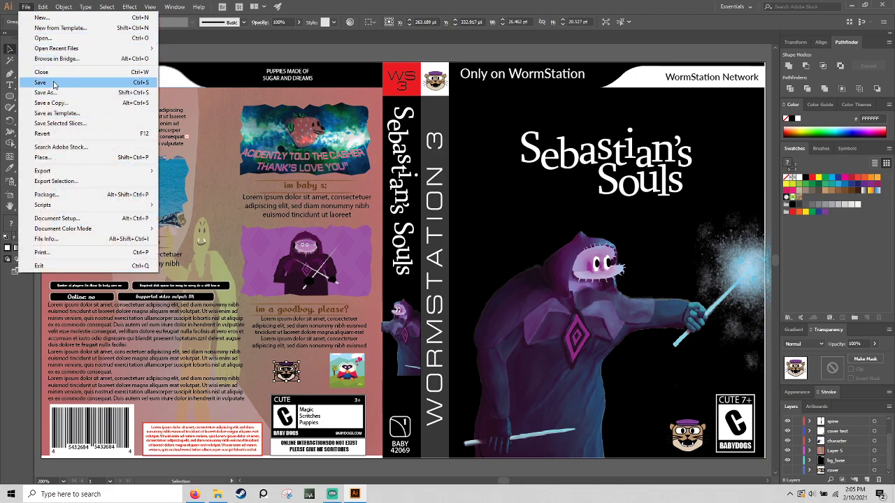
click(132, 82)
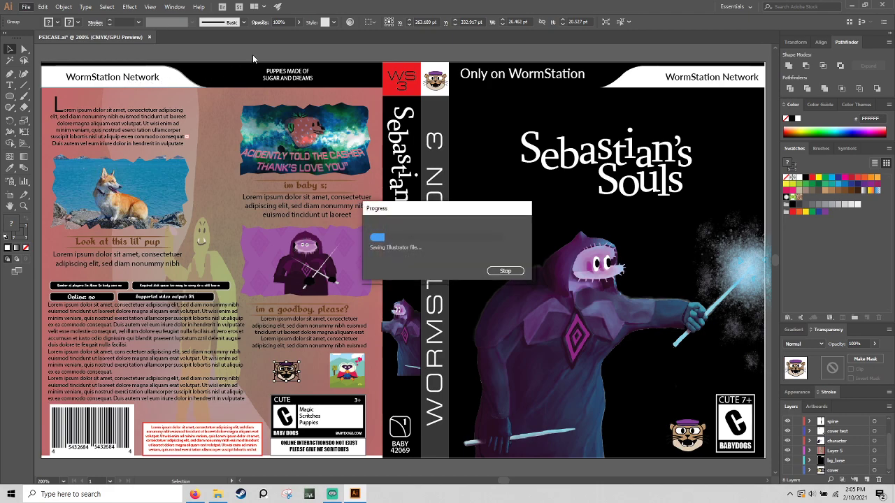
Narrow the spine character's clip group to about 40.3 pt so its outer edge meets the boundary between spine and back cover
double_click(833, 422)
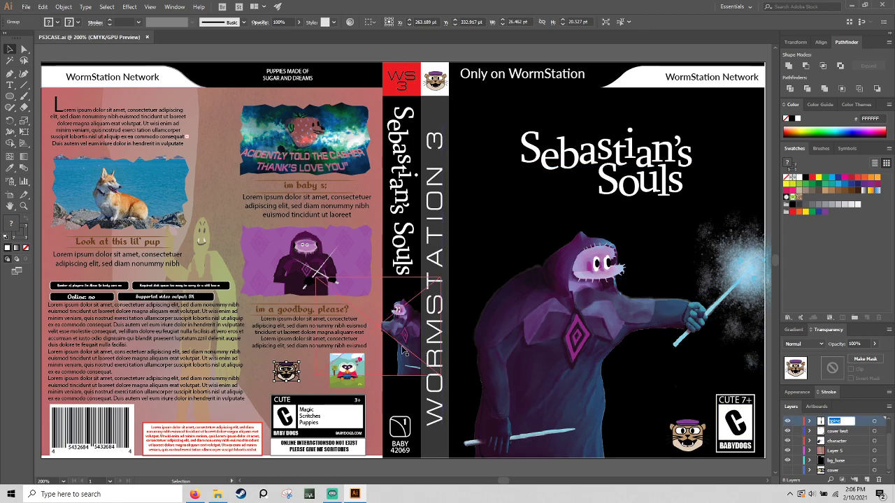
click(416, 246)
key(ctrl+equal)
key(ctrl+equal)
key(ctrl+equal)
key(ctrl+equal)
key(ctrl+equal)
key(ctrl+equal)
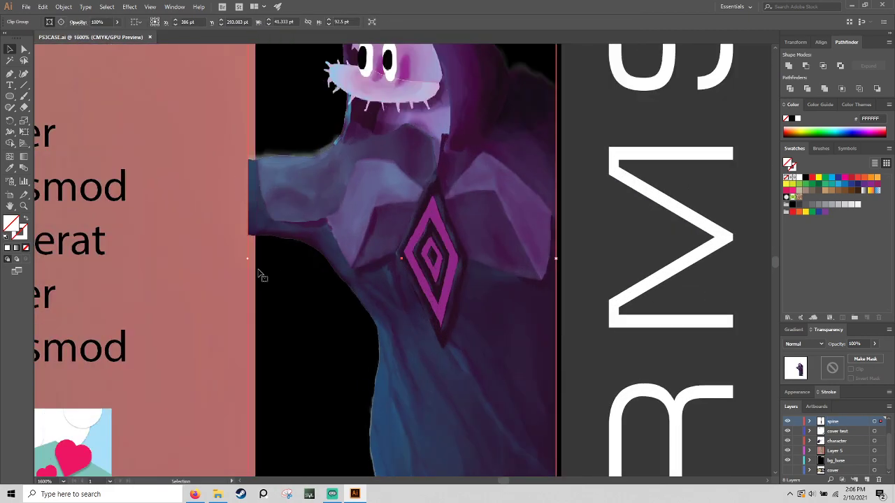
drag(248, 259, 256, 262)
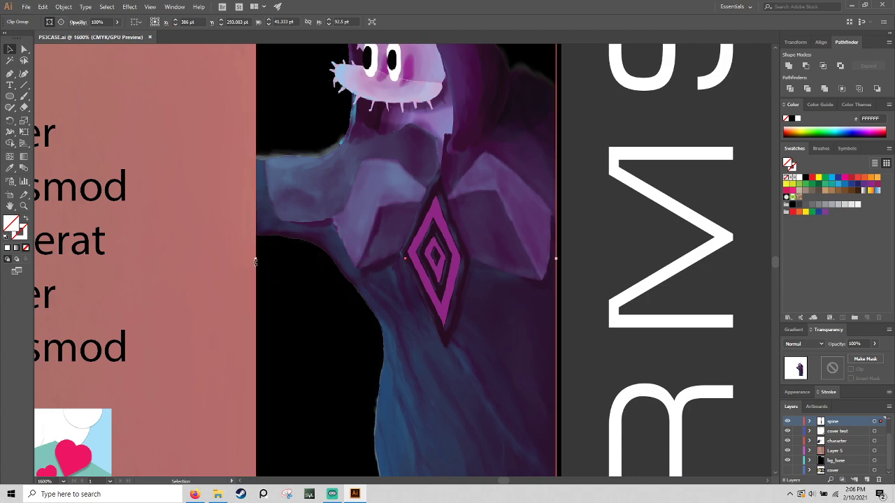
Save the case document
click(21, 5)
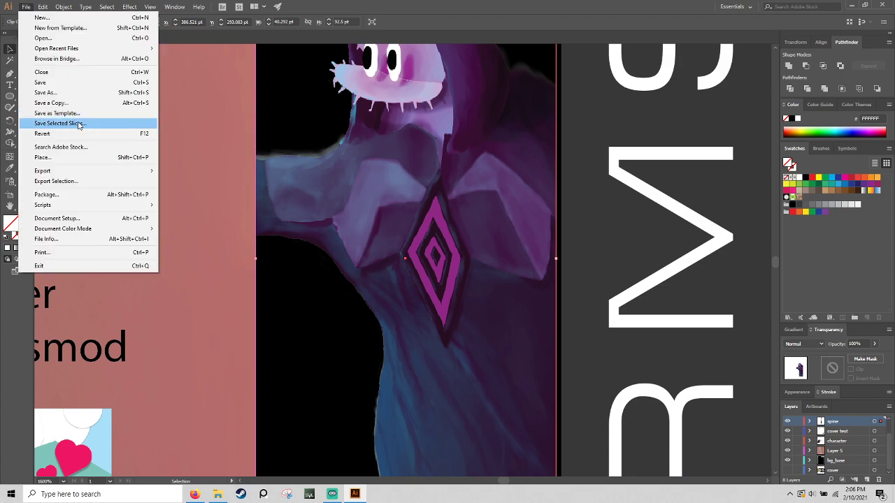
click(78, 84)
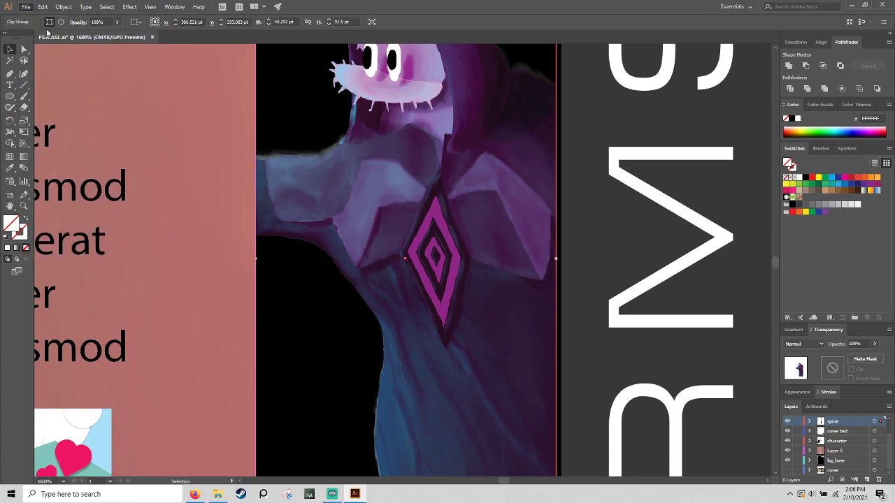
key(ctrl+s)
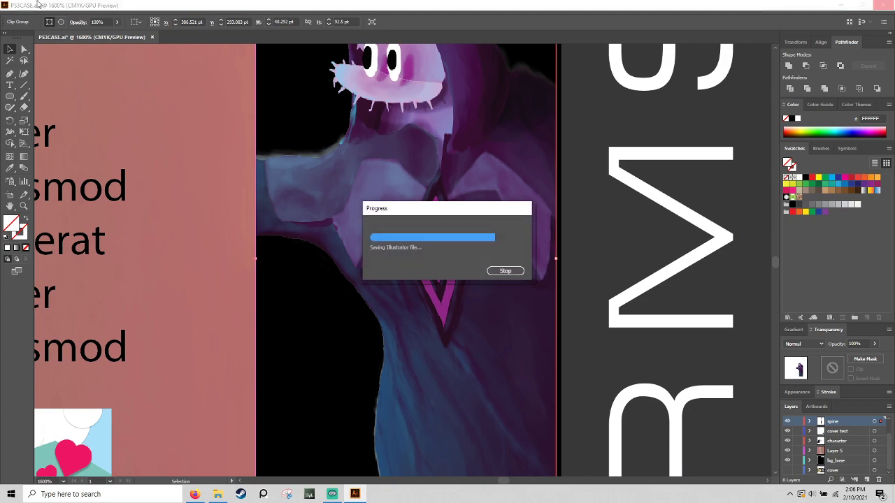
click(32, 8)
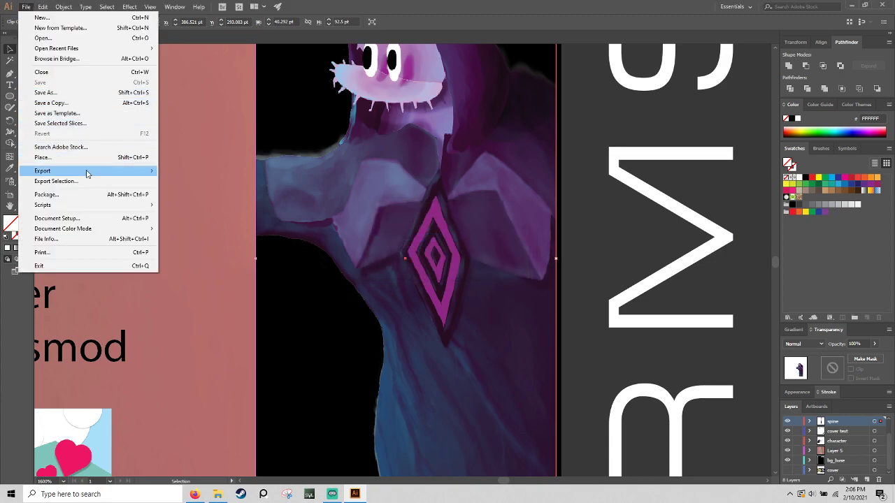
mouse_move(129, 176)
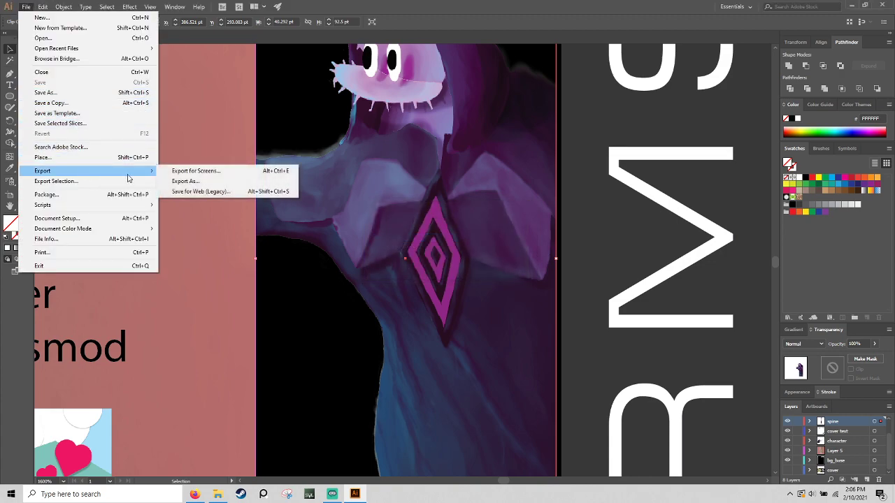
click(190, 181)
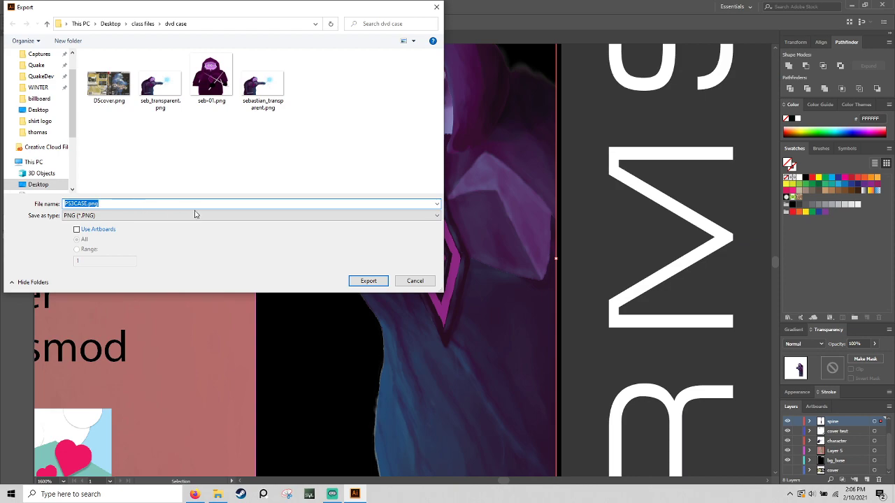
click(368, 281)
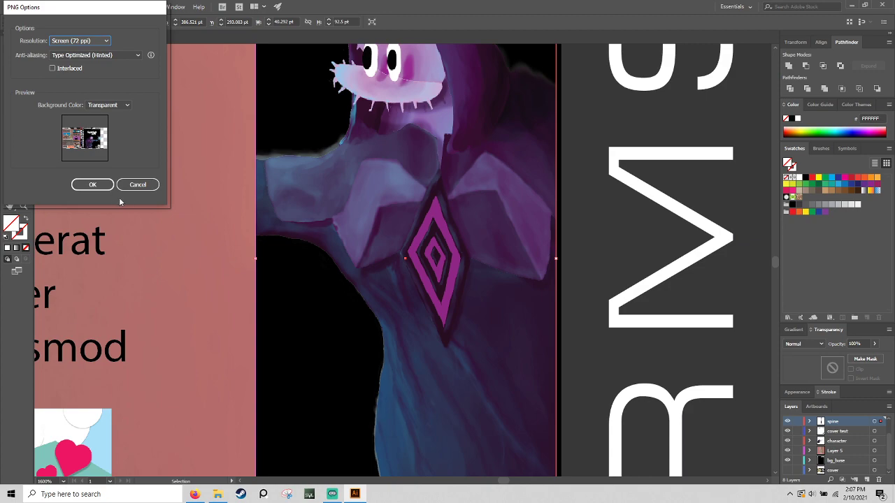
click(154, 186)
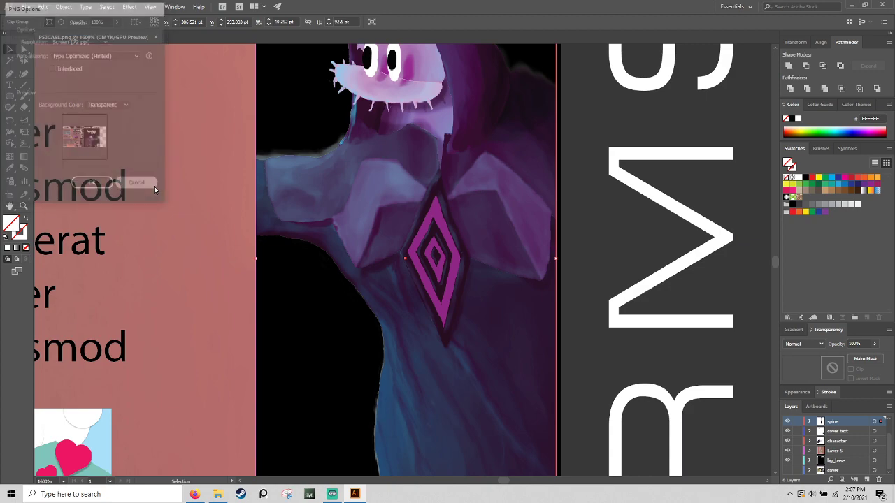
Export the case as PS3CASE.png to the dvd case folder, using all artboards, 72 ppi resolution and a solid background colour
click(26, 7)
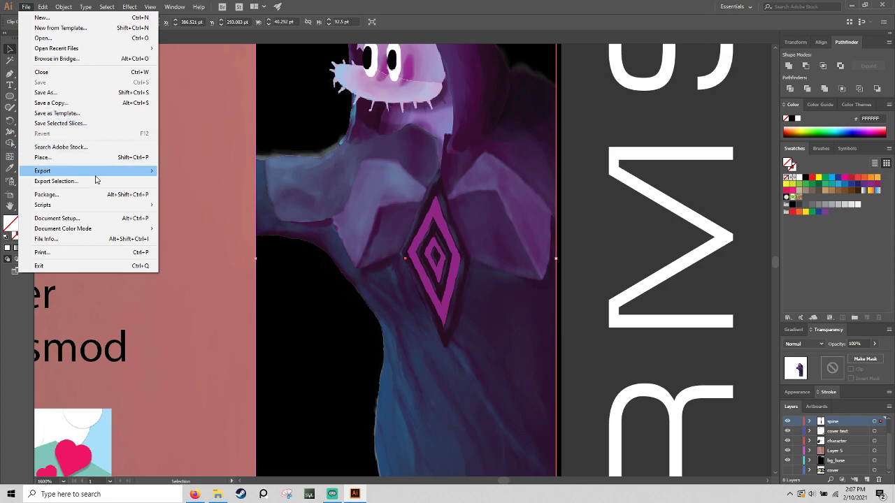
click(183, 182)
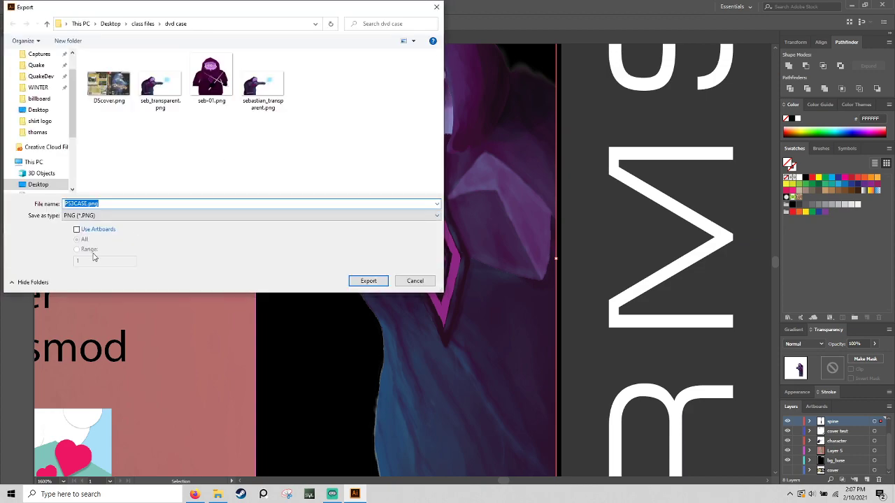
click(104, 231)
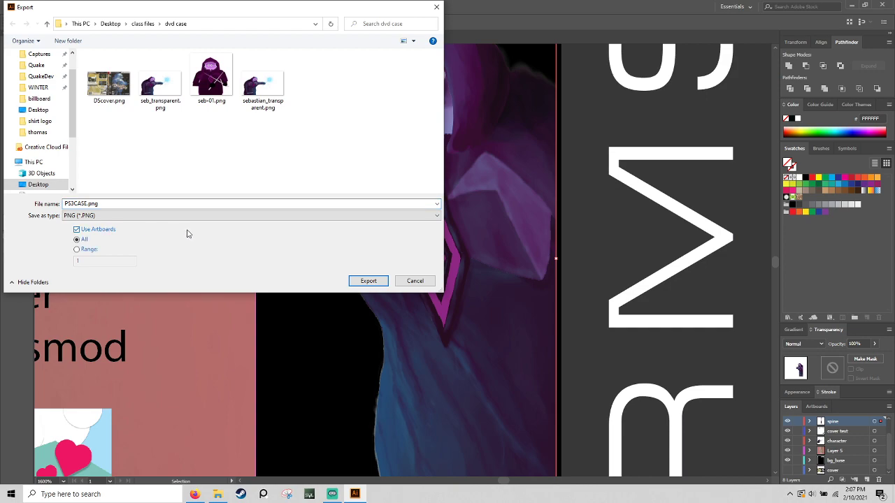
click(370, 281)
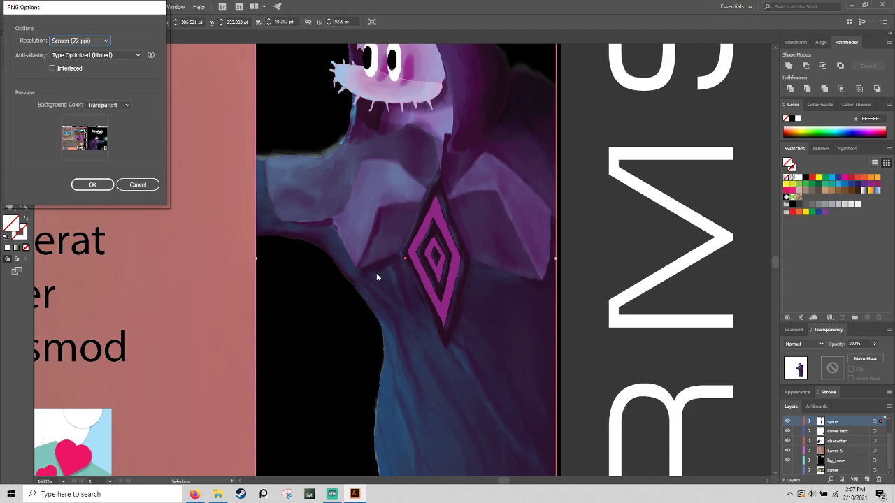
click(122, 109)
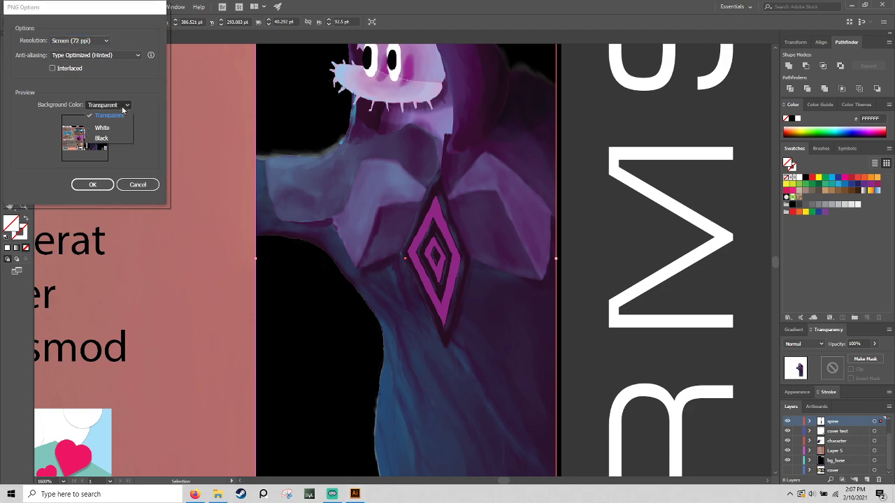
click(124, 129)
key(Down)
click(108, 182)
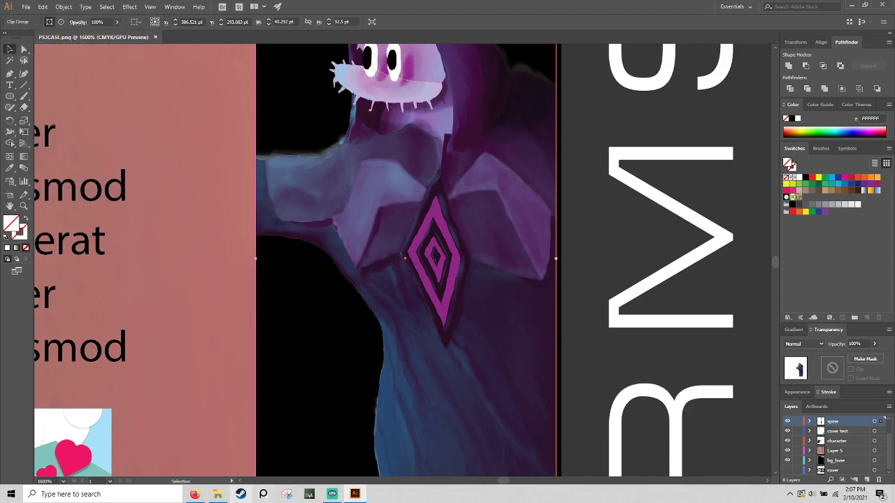
Switch to File Explorer, enlarge its window and open the dvd case folder inside class files
click(217, 495)
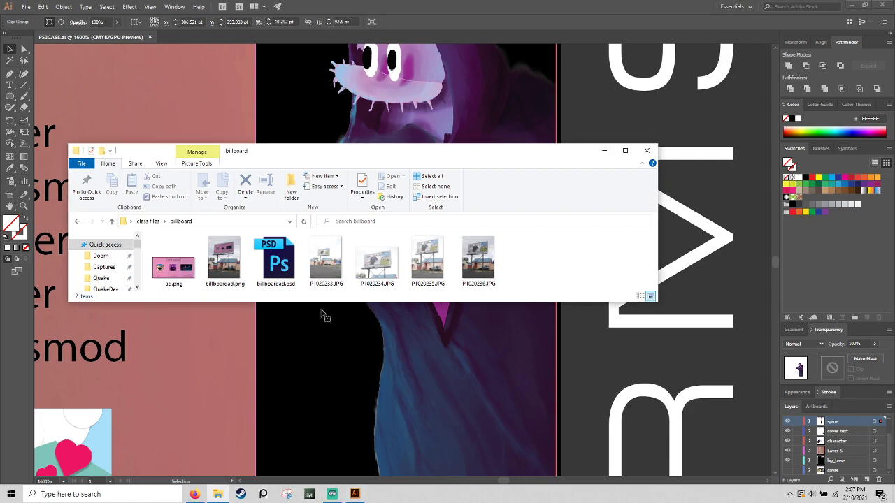
click(148, 221)
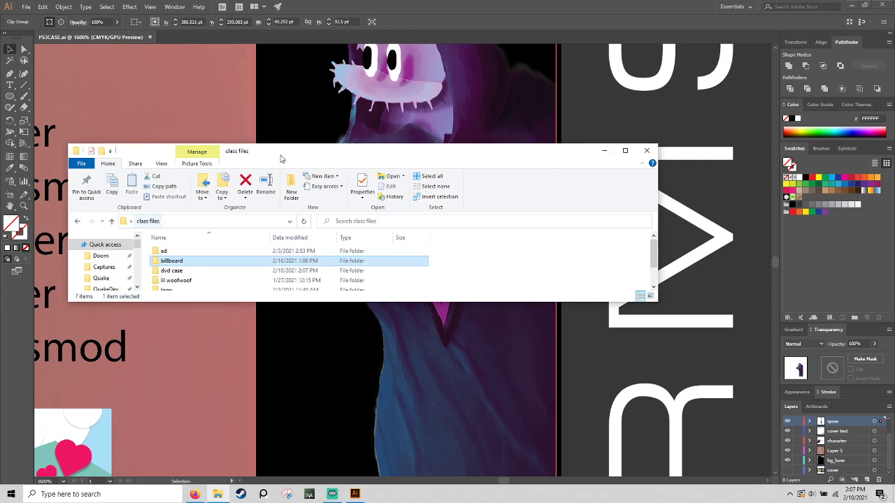
drag(281, 157, 323, 91)
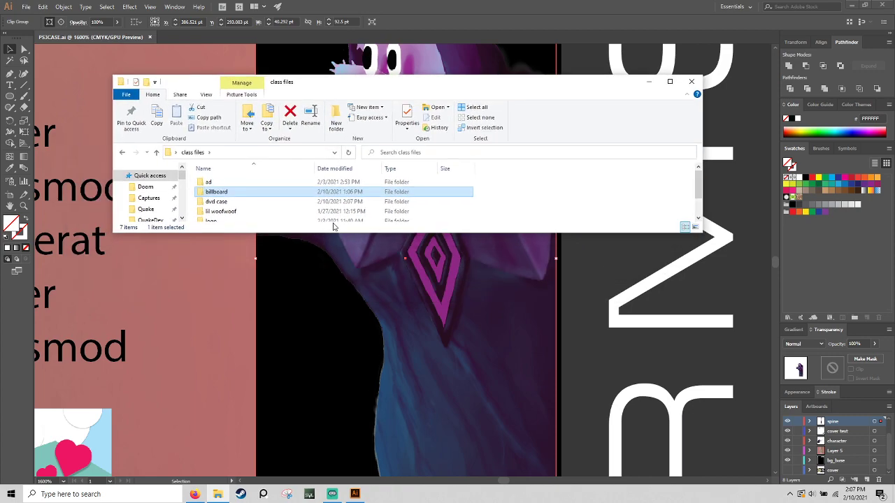
drag(332, 232, 335, 288)
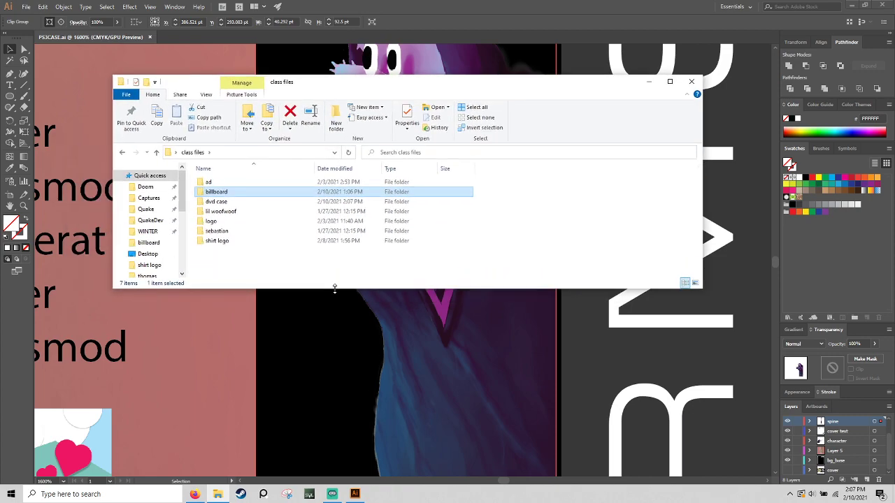
click(288, 202)
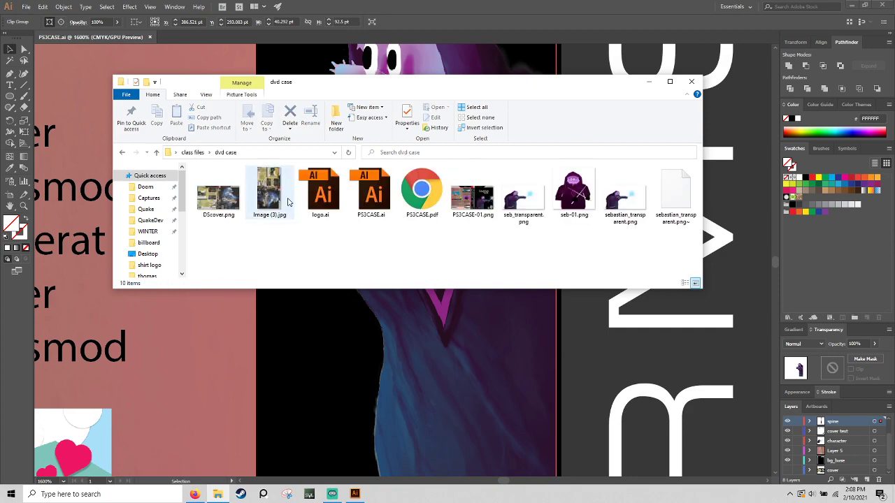
View the exported PS3CASE-01.png in full to check the case artwork, and close the image and the folder window
click(465, 198)
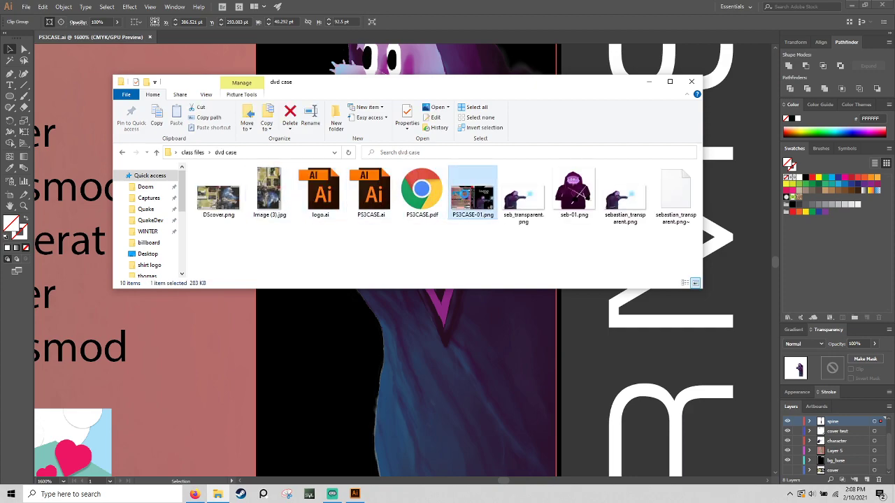
double_click(458, 175)
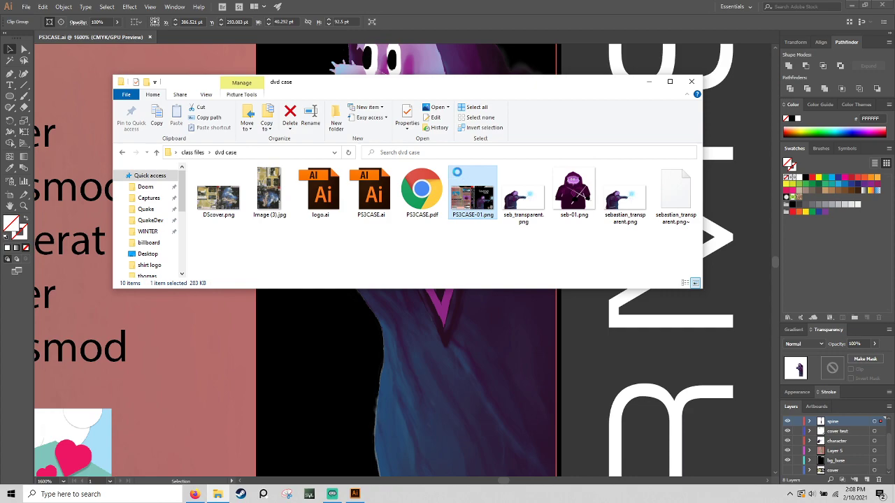
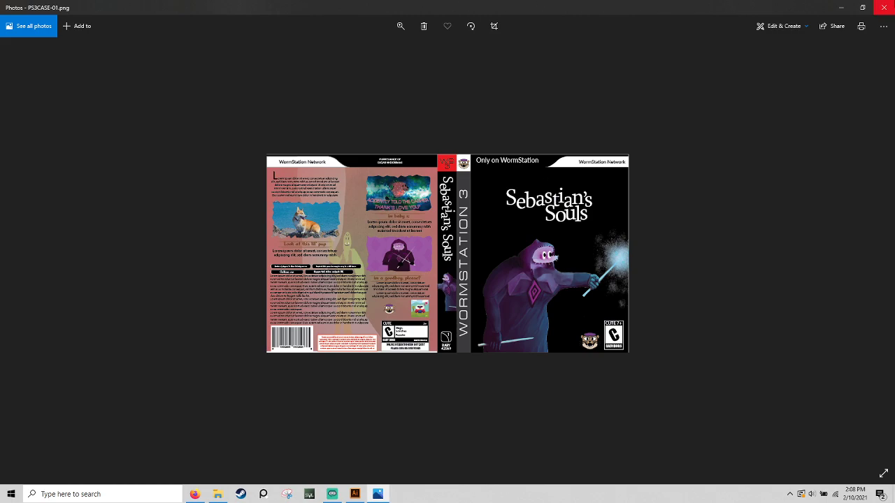
click(884, 7)
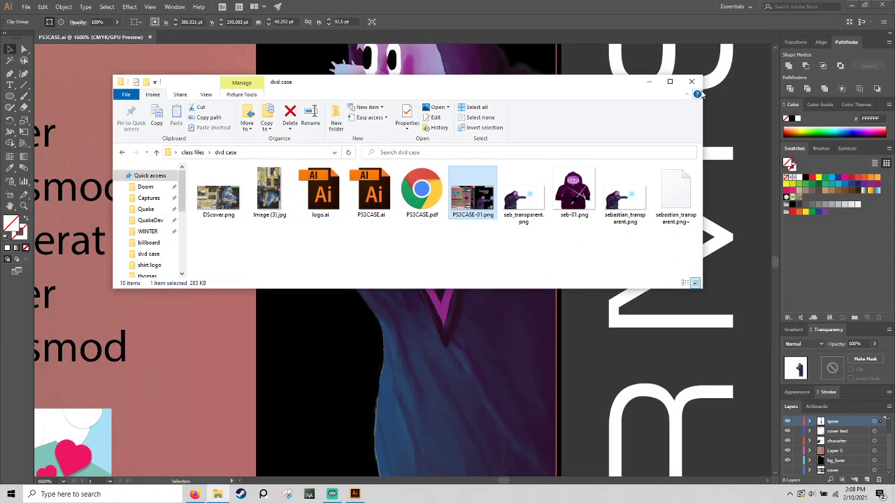
click(691, 82)
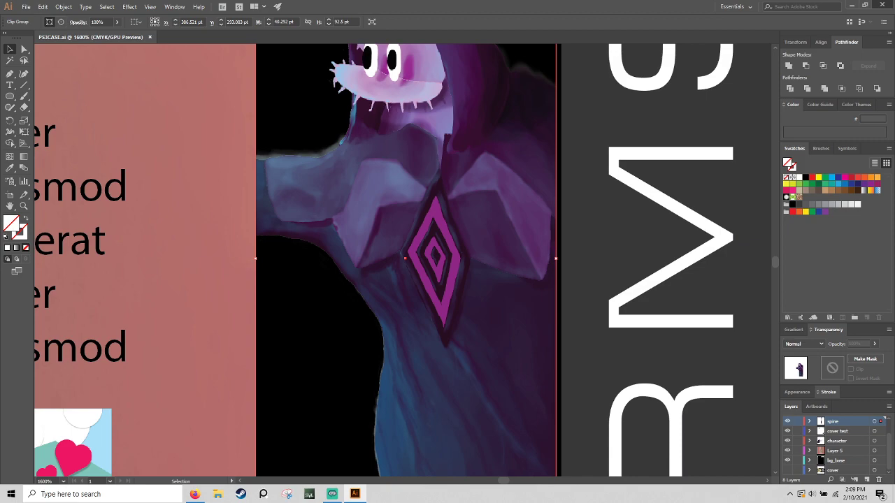
Quit Illustrator and clear its clipboard data
key(ctrl+q)
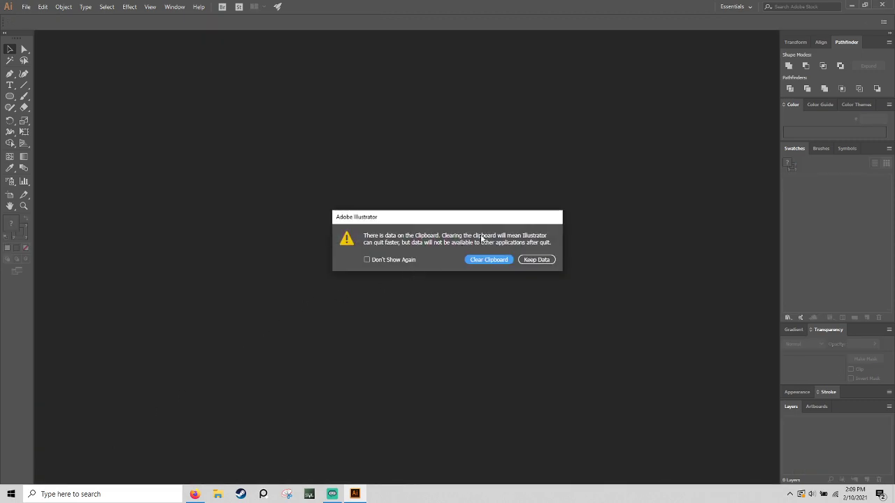
click(494, 259)
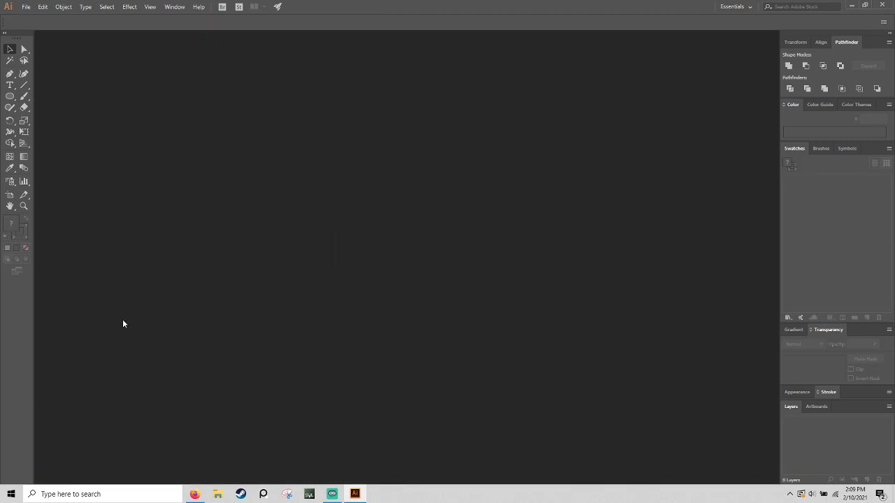